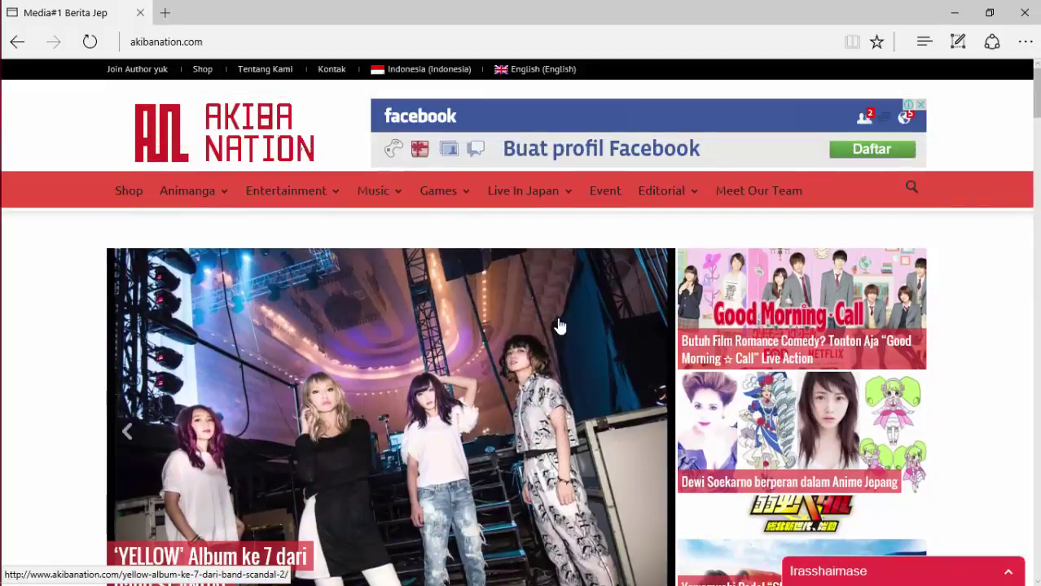
Look through the news sections and sidebar of the Akiba Nation homepage, dismissing the newsletter sign-up pop-up.
scroll(559, 326, down, 4)
scroll(559, 326, up, 4)
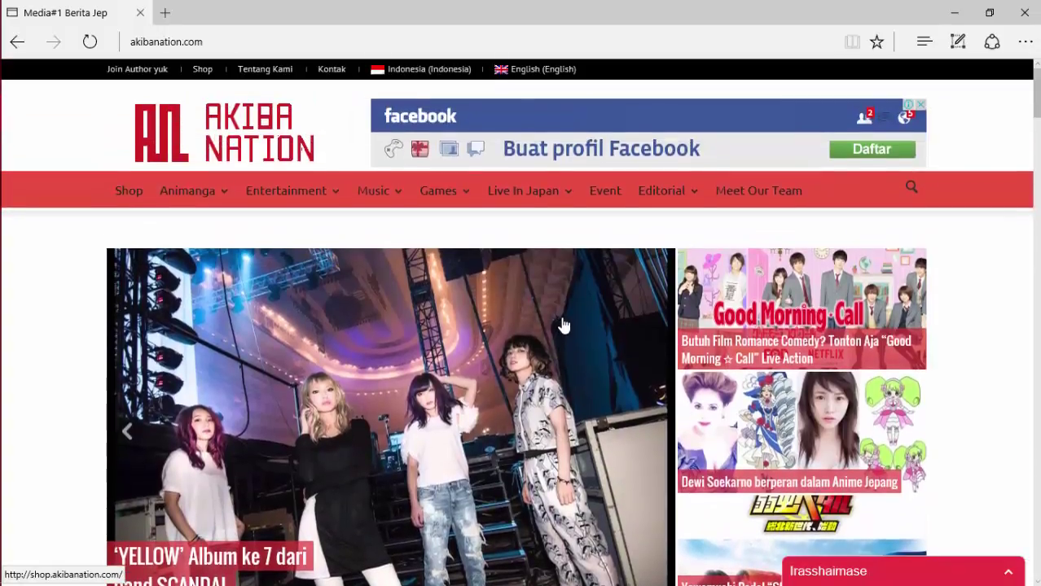
scroll(562, 326, down, 3)
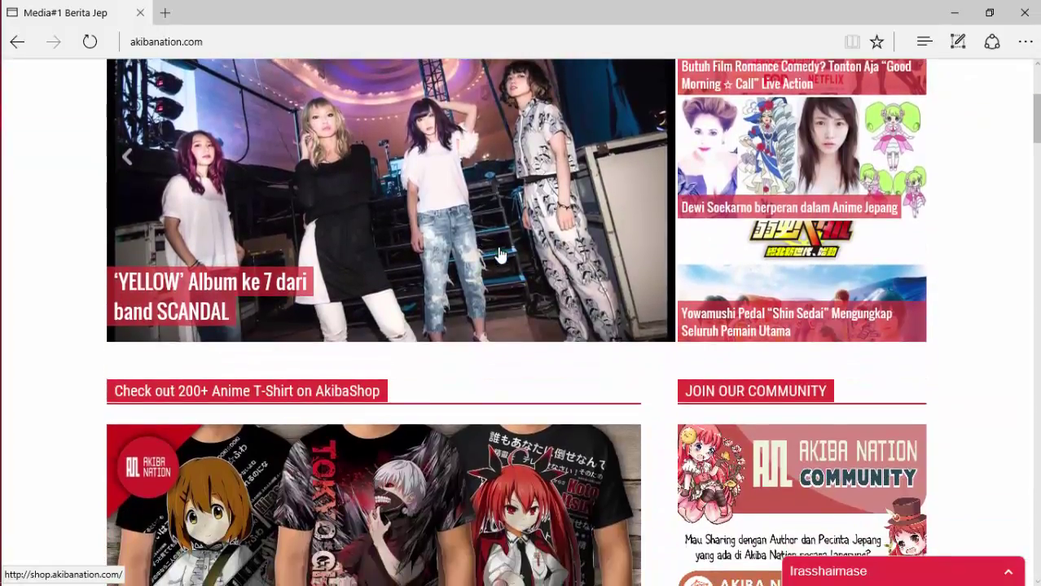
scroll(500, 256, down, 4)
scroll(499, 261, down, 2)
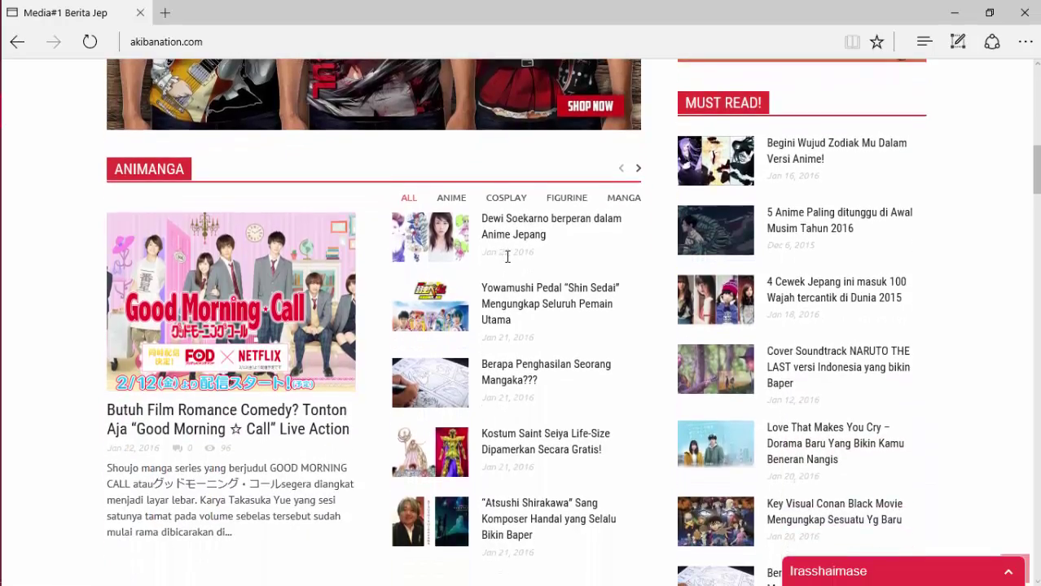
scroll(521, 269, down, 8)
scroll(528, 269, up, 6)
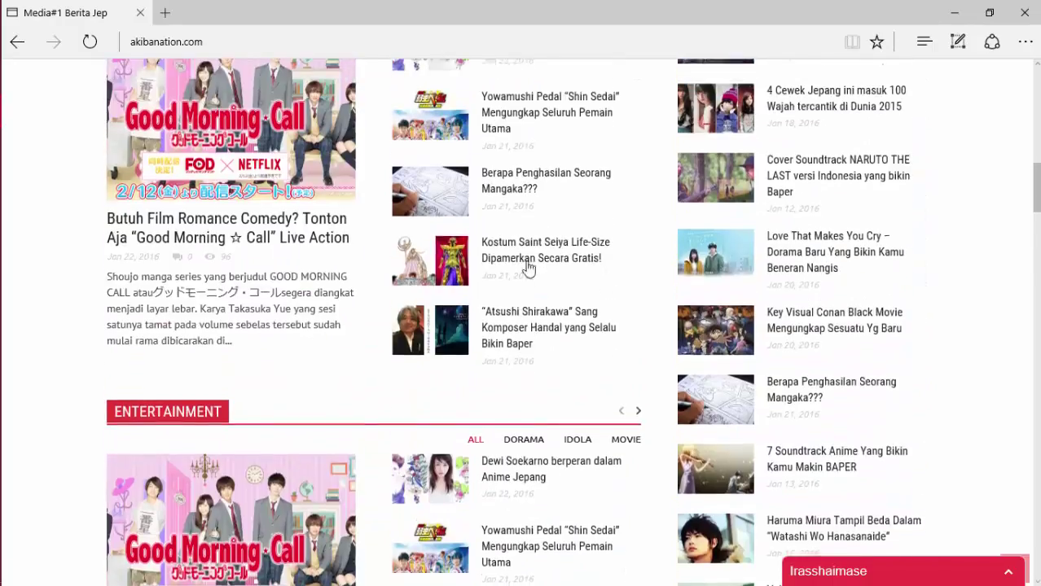
scroll(527, 268, up, 10)
scroll(538, 248, down, 15)
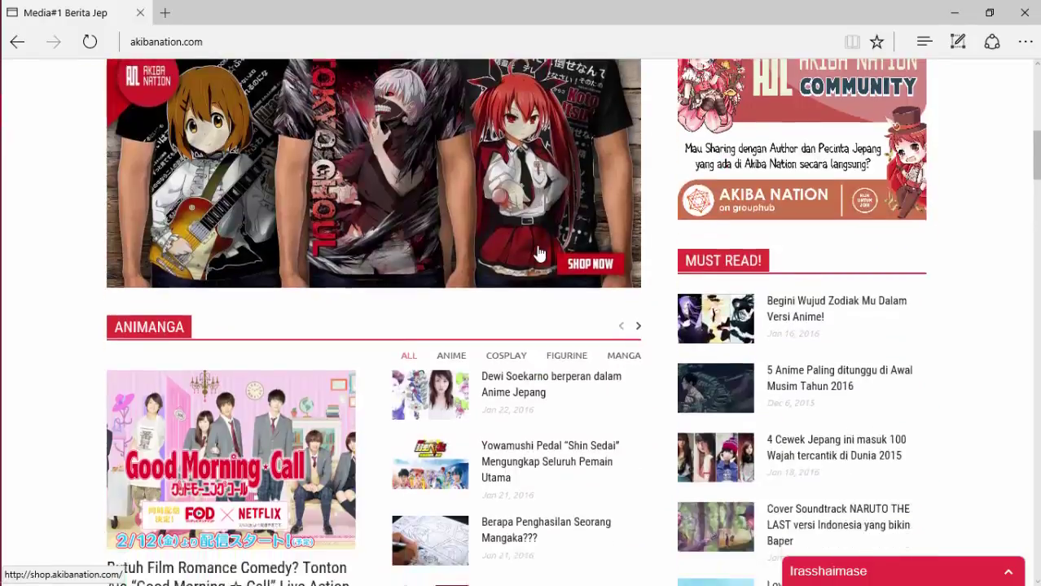
scroll(538, 255, down, 5)
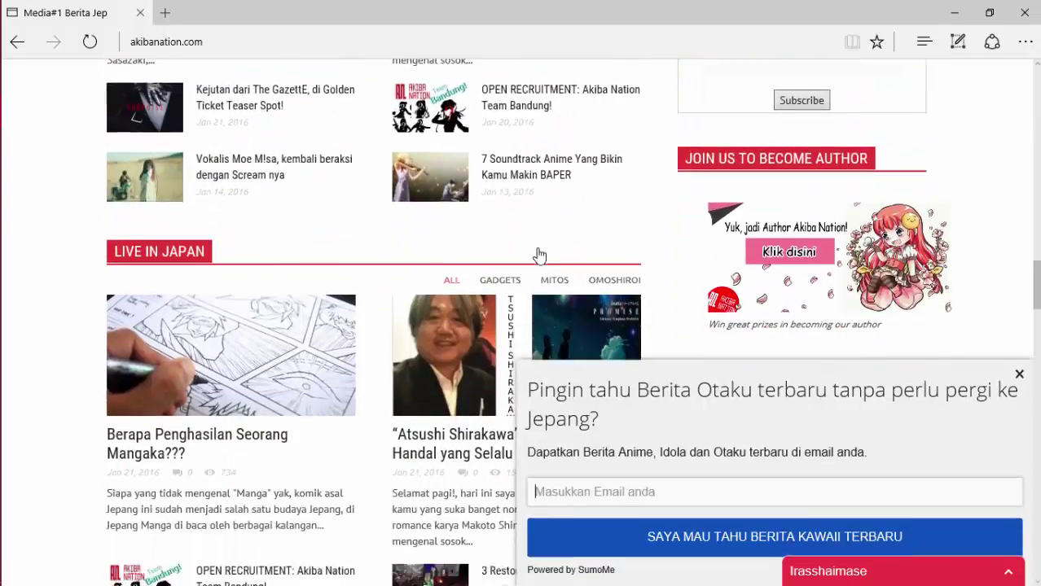
click(1022, 374)
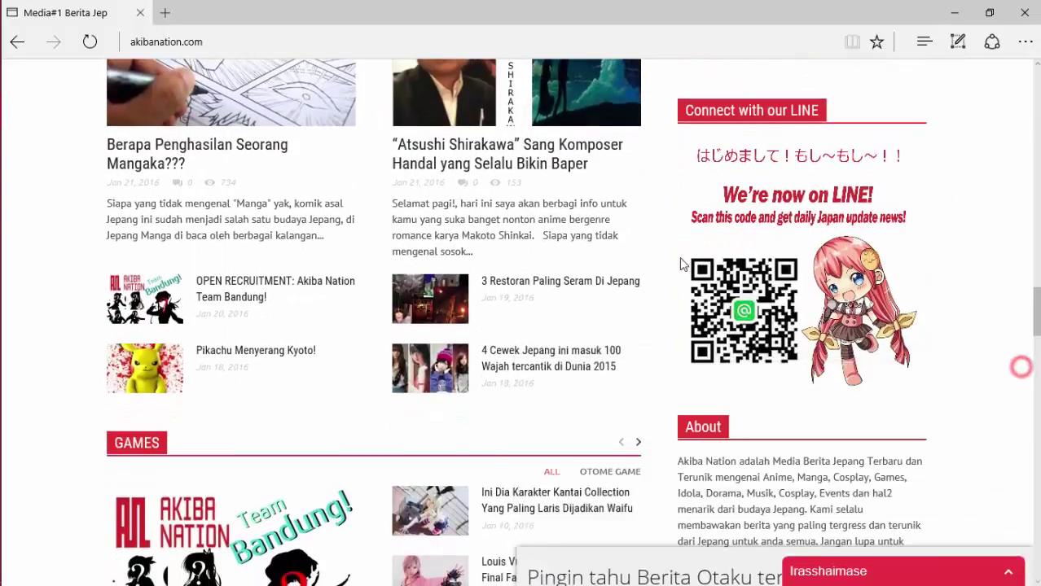
scroll(607, 232, down, 3)
scroll(604, 236, up, 8)
scroll(603, 236, up, 13)
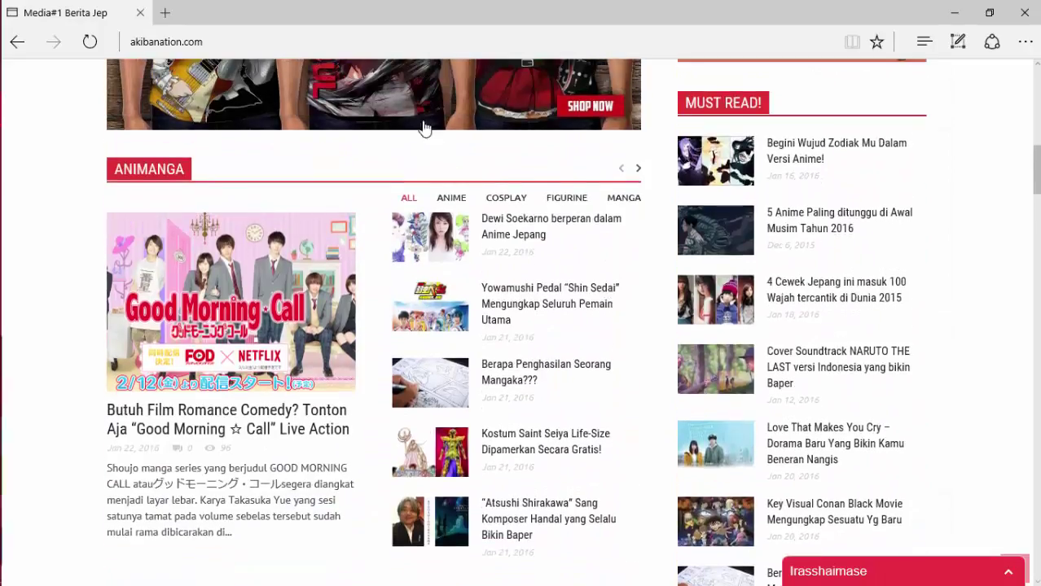
click(243, 46)
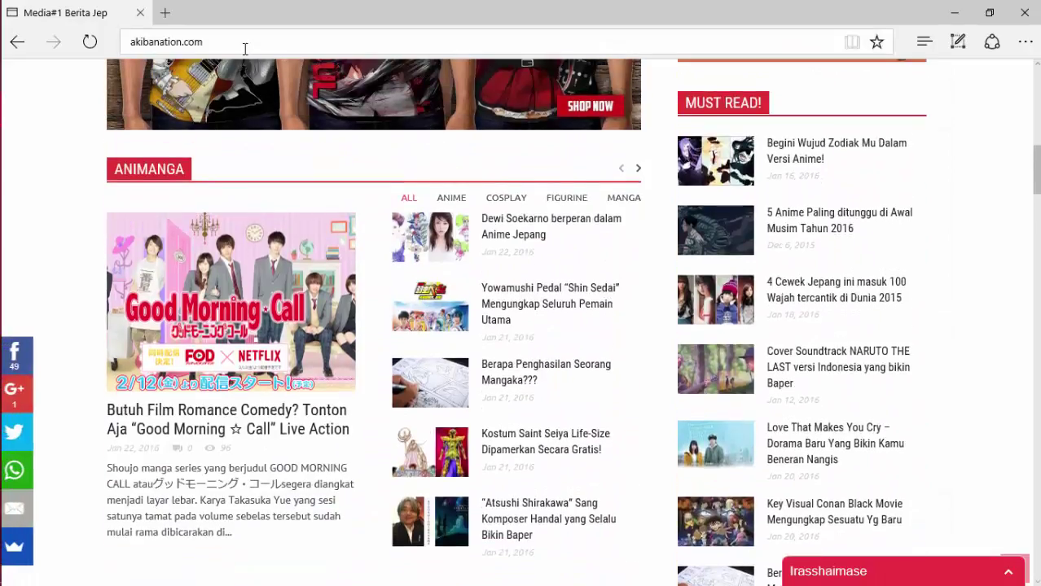
click(246, 47)
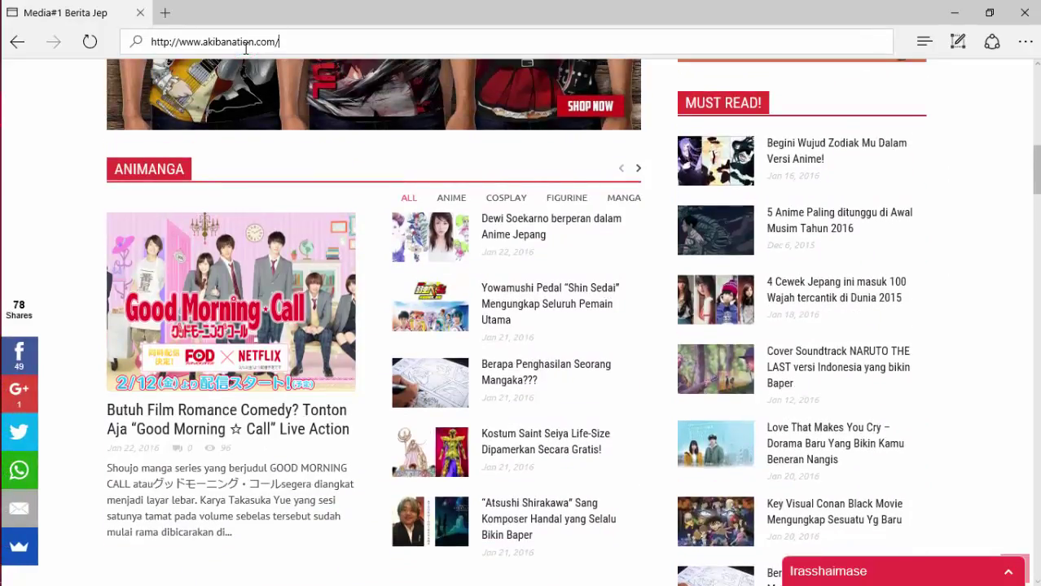
text(wp-admin/)
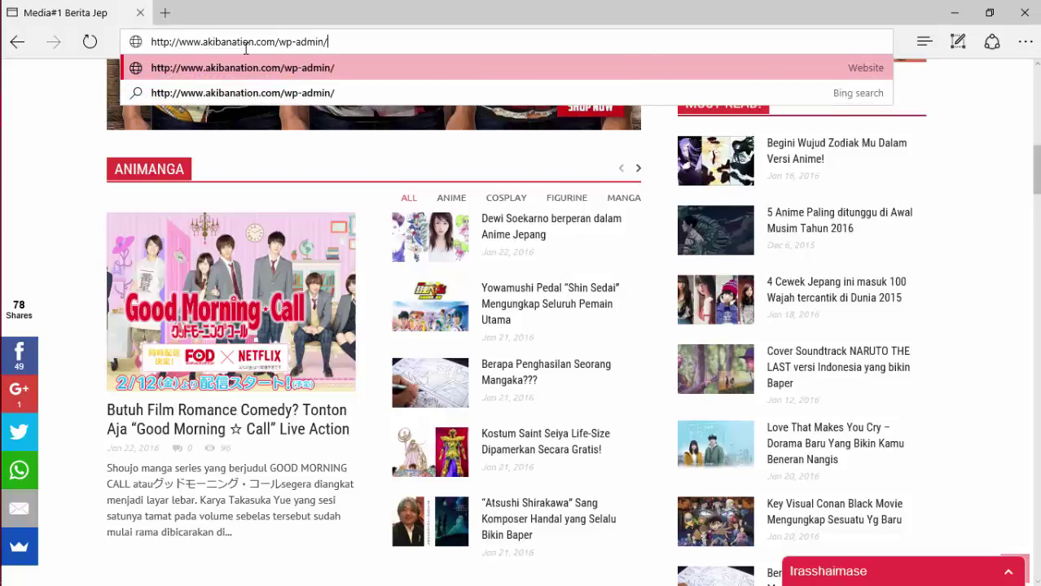
text(post.php)
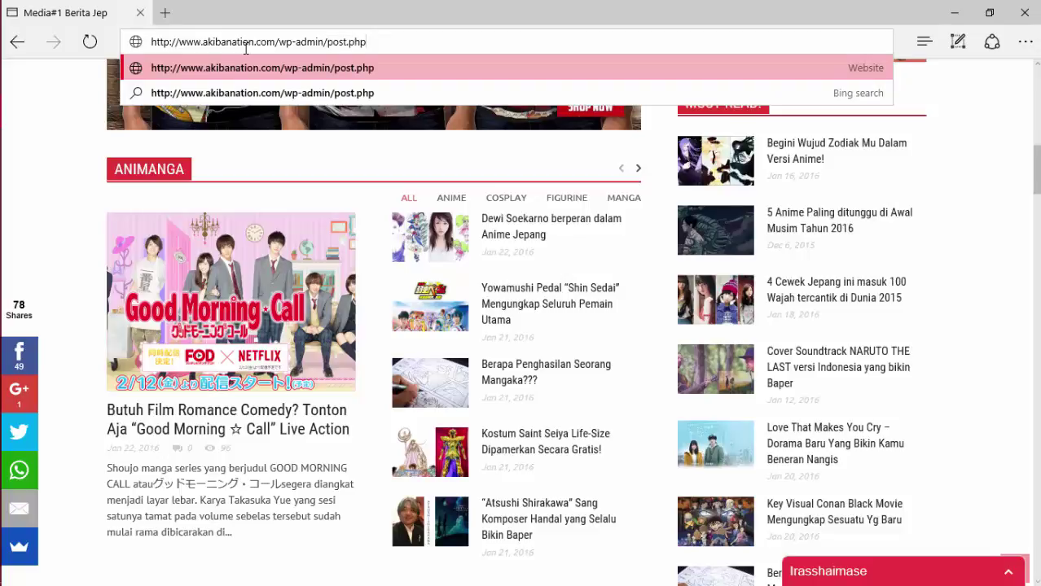
key(Return)
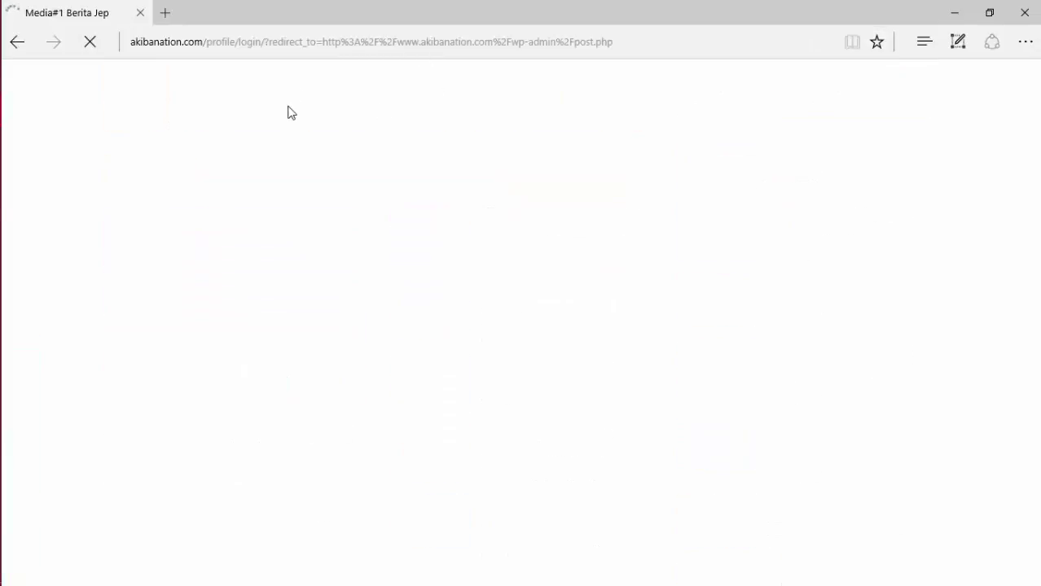
Dismiss the membership pop-up and log in with the account username and password, with Remember Me selected.
click(356, 344)
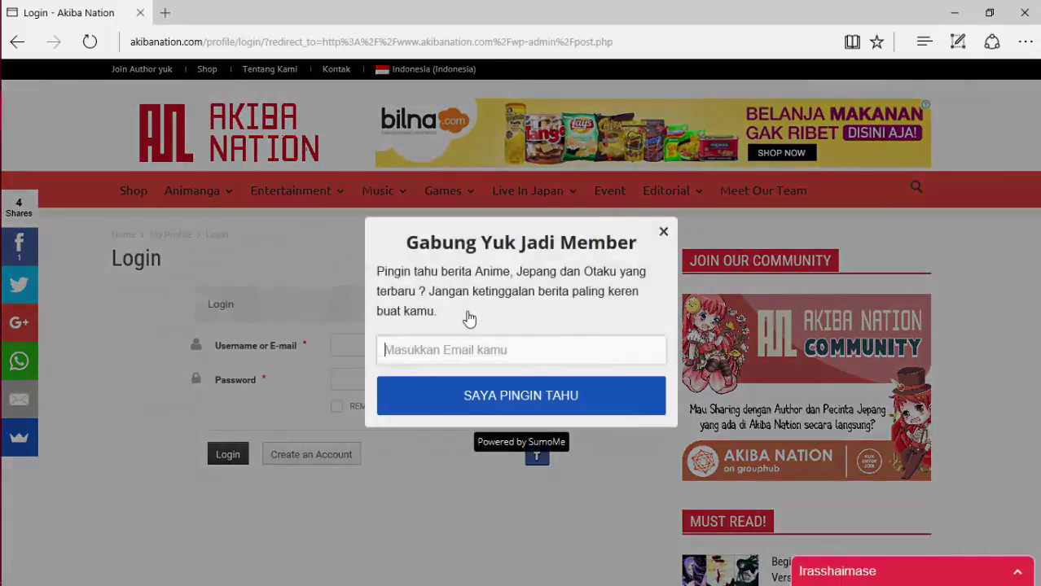
click(664, 232)
click(369, 349)
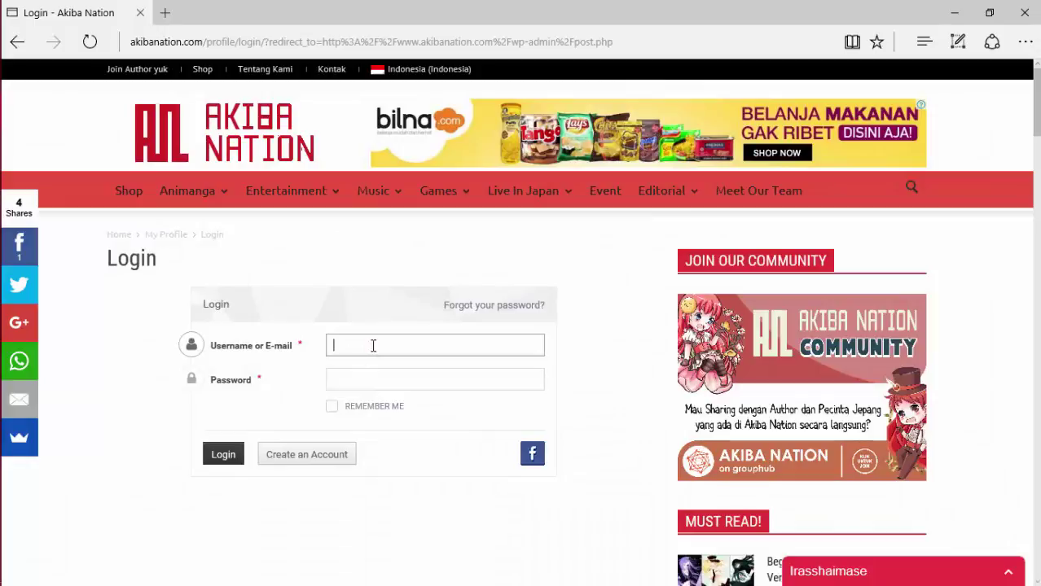
text(shun)
key(Tab)
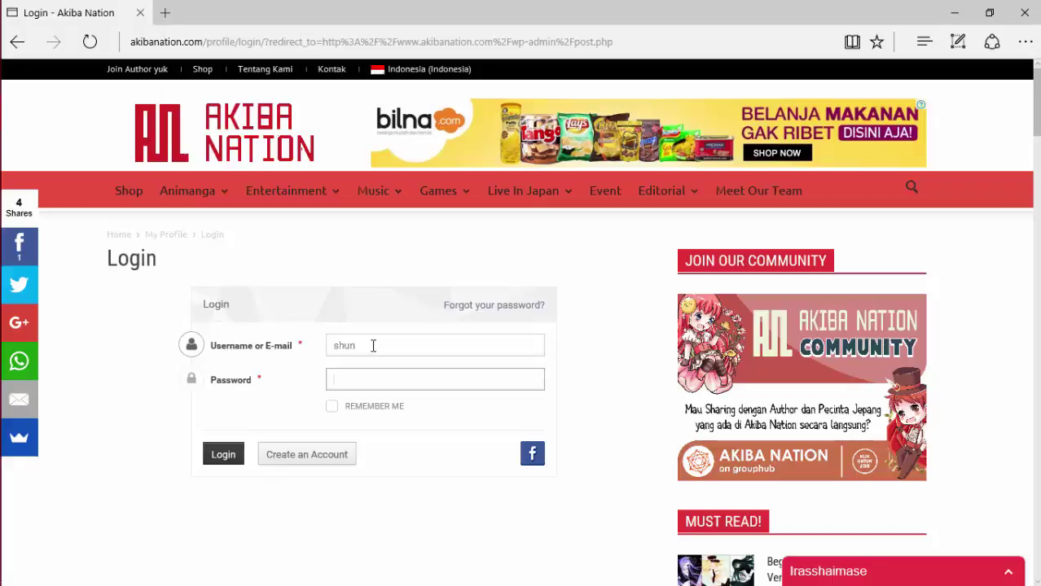
text(•)
click(332, 406)
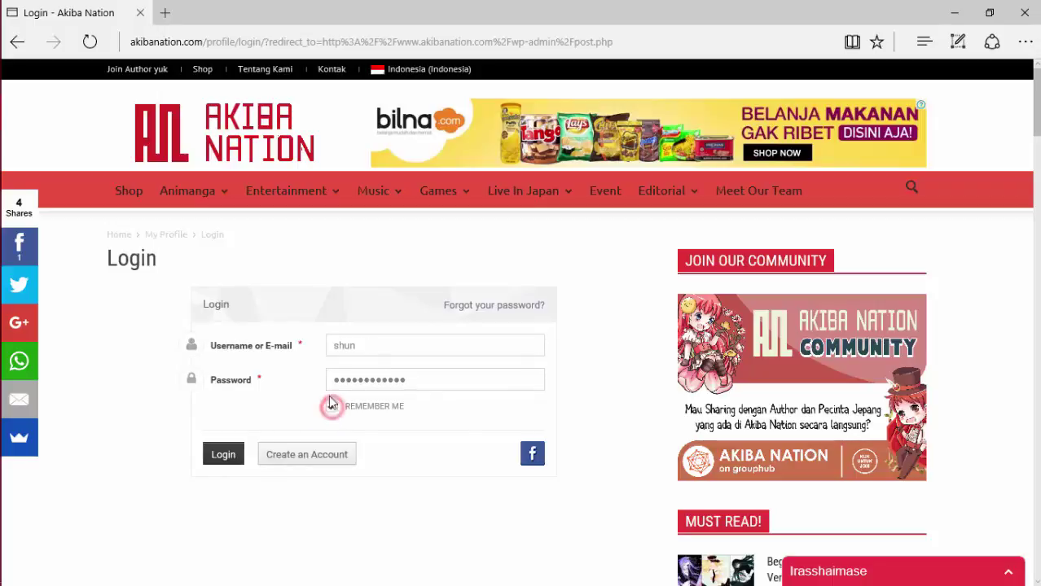
click(228, 456)
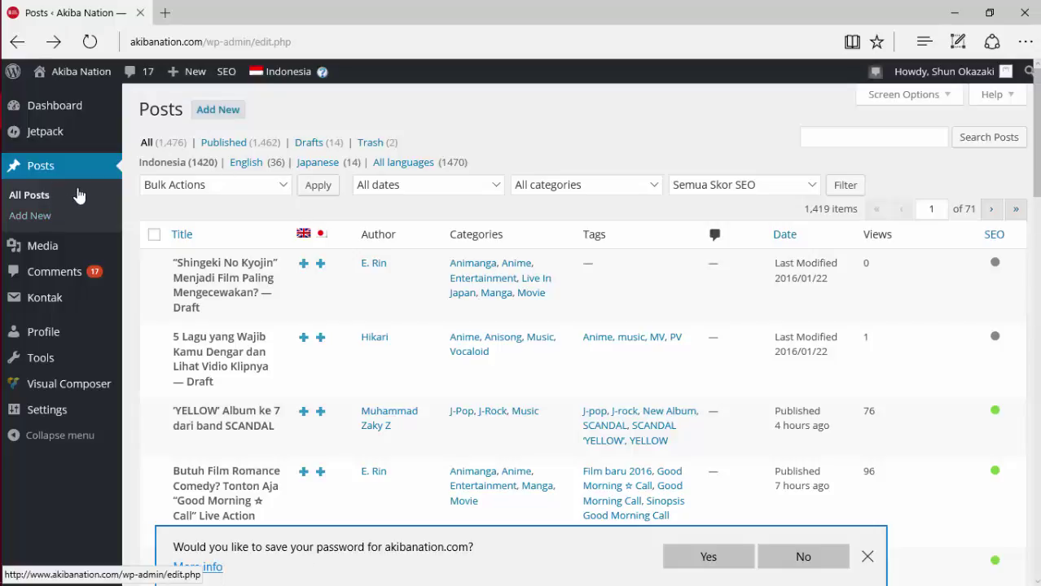
Dismiss the browser's offer to save the password while viewing the posts list.
scroll(262, 323, down, 5)
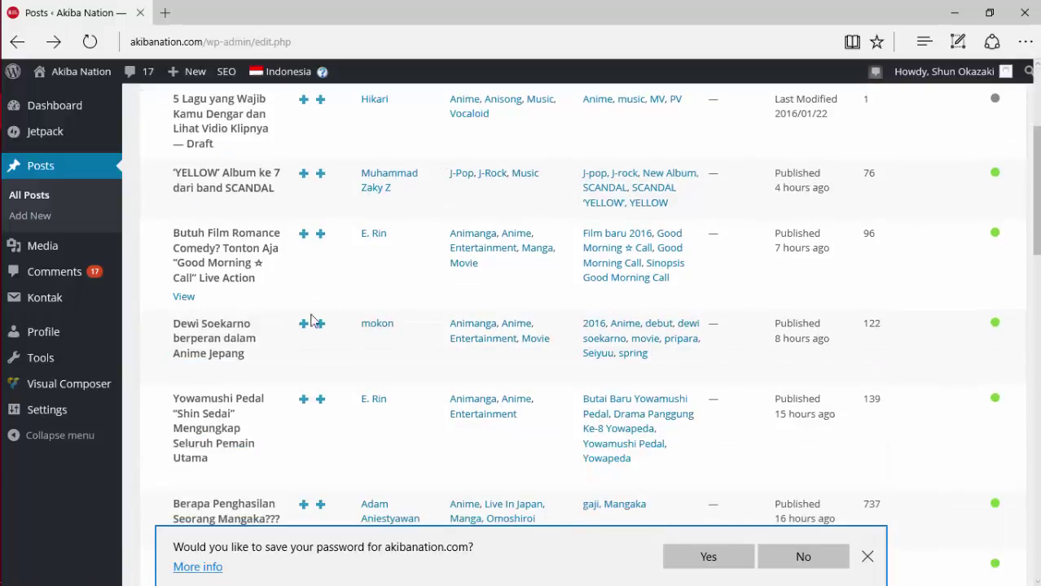
scroll(209, 352, up, 5)
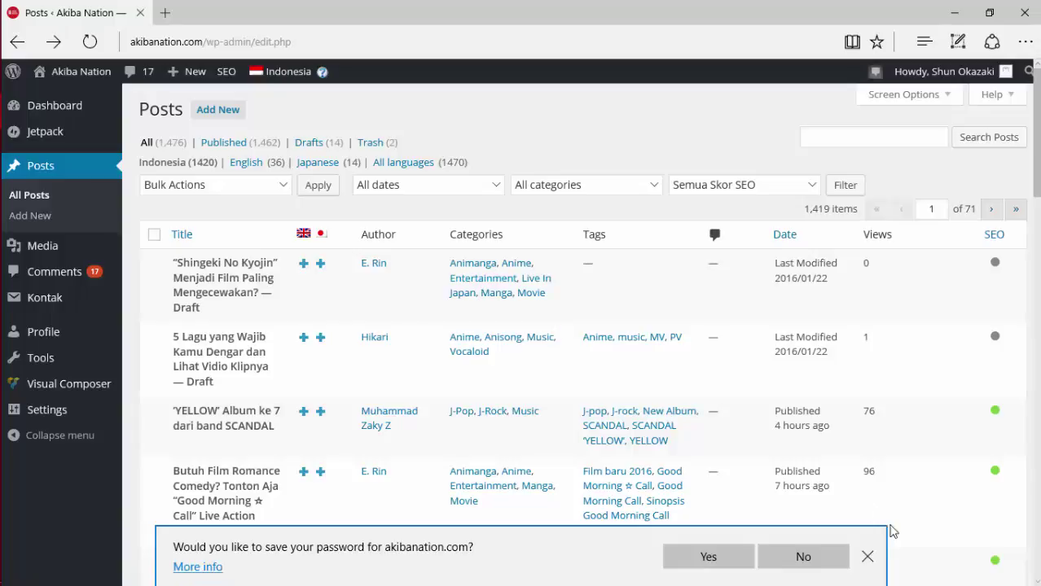
click(868, 557)
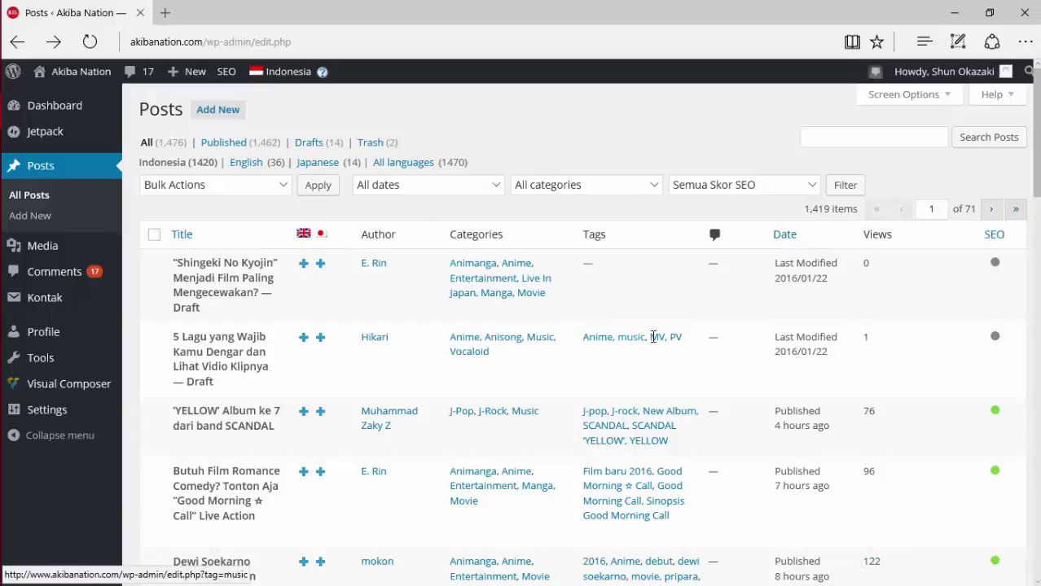
Examine the posts list, including the publication dates, view counts and SEO indicators of the articles.
scroll(656, 340, down, 1)
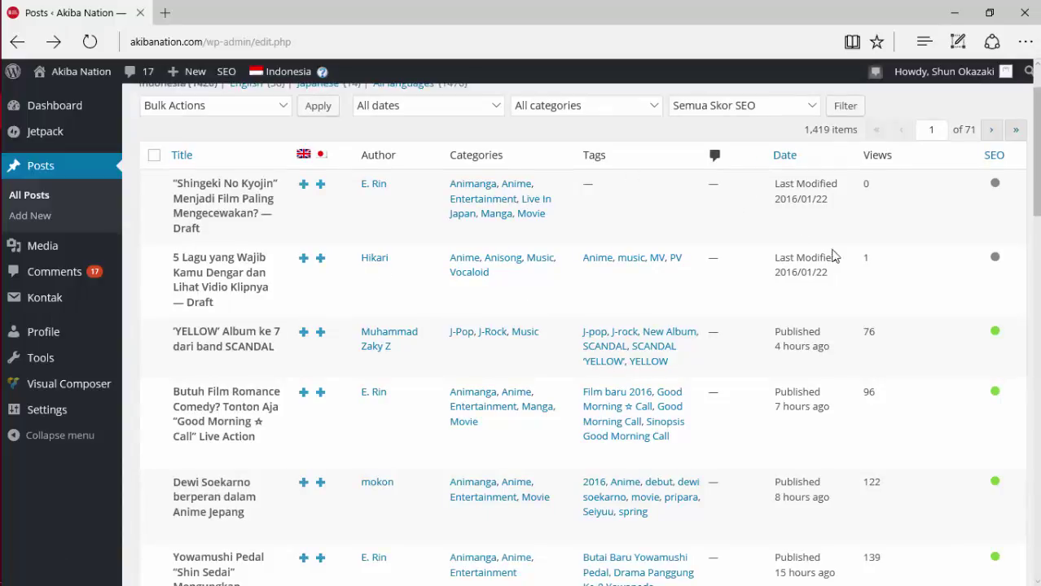
scroll(848, 285, down, 1)
scroll(887, 321, up, 2)
scroll(888, 321, down, 15)
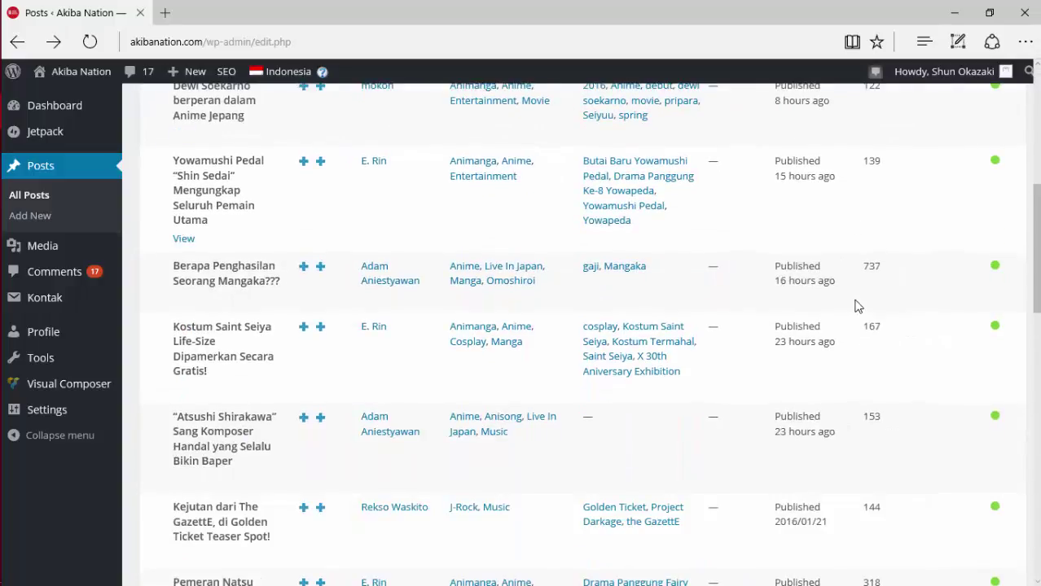
scroll(866, 244, up, 8)
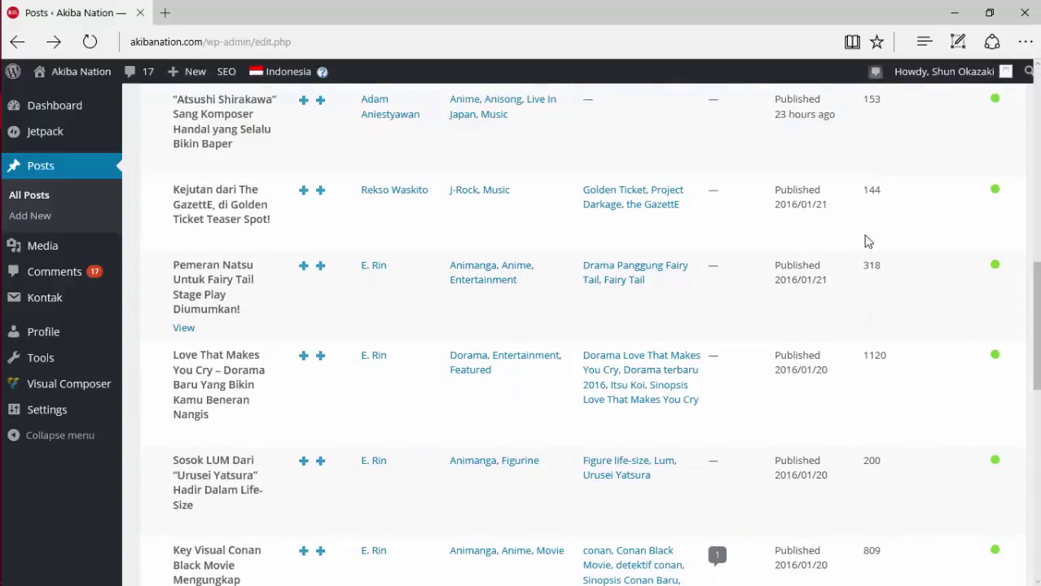
scroll(896, 306, up, 3)
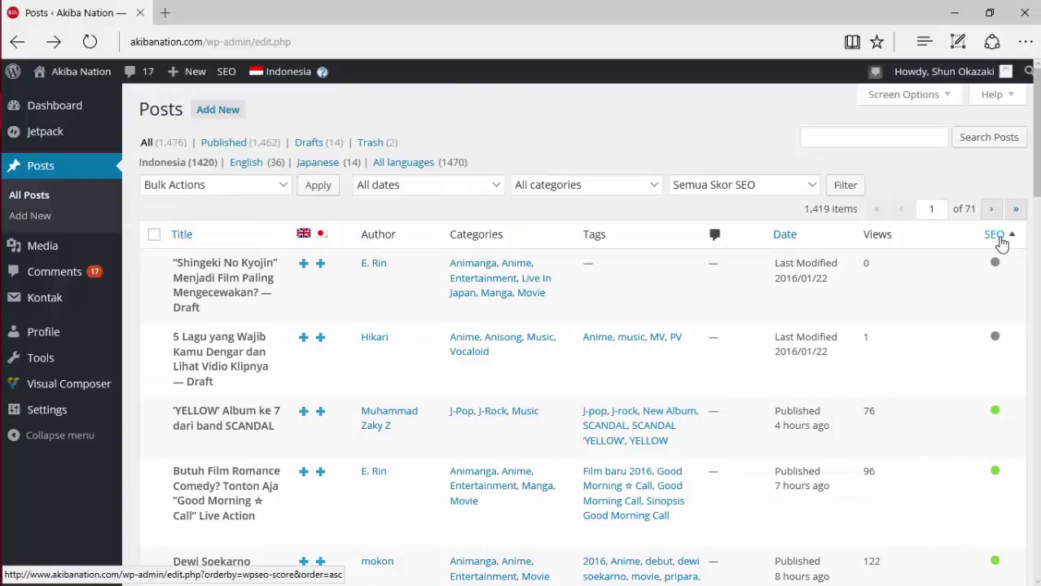
scroll(995, 241, down, 3)
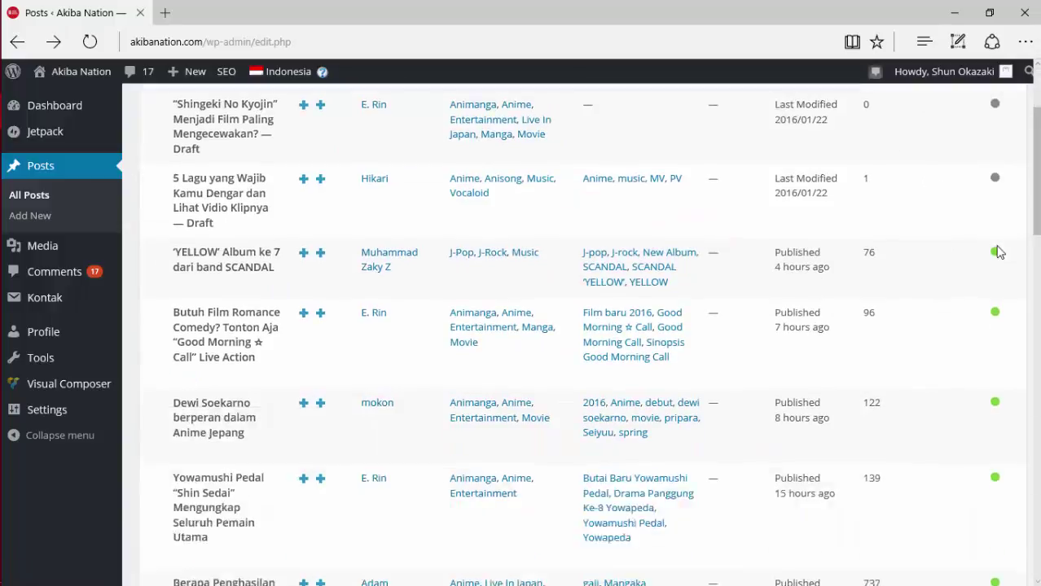
scroll(993, 302, up, 3)
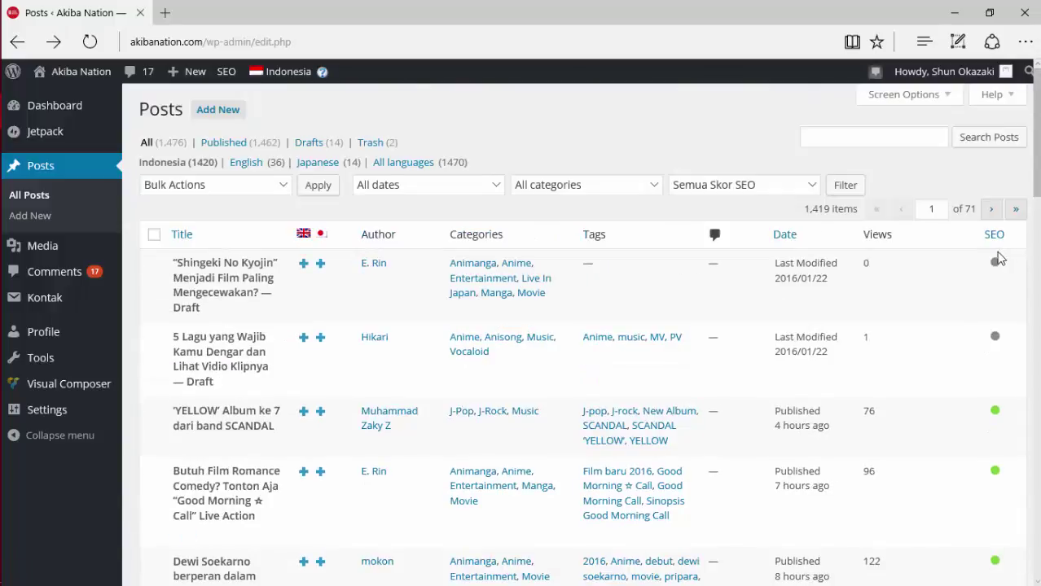
scroll(989, 281, down, 3)
scroll(992, 290, up, 3)
scroll(993, 277, down, 9)
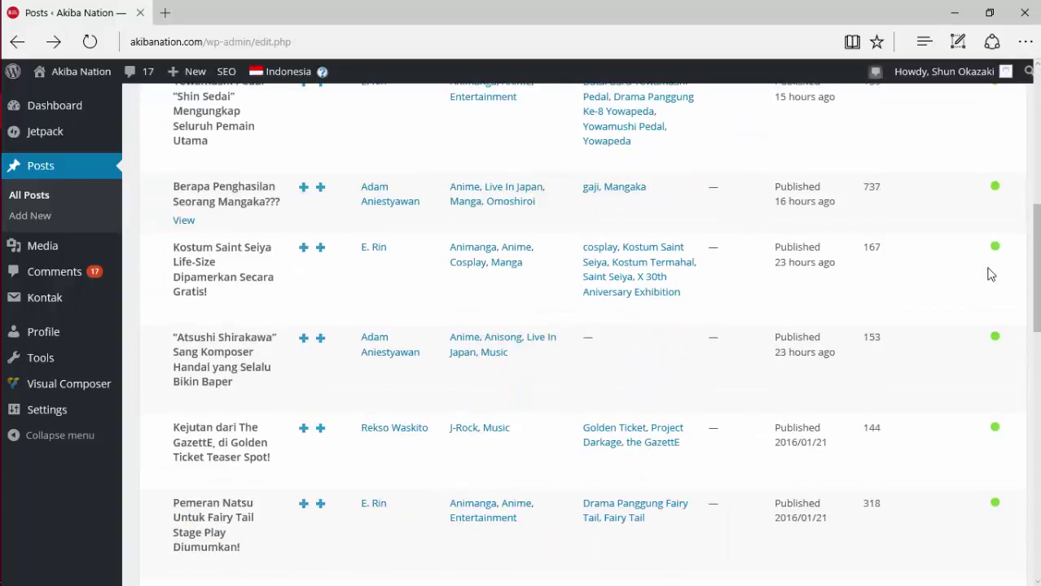
scroll(994, 272, up, 9)
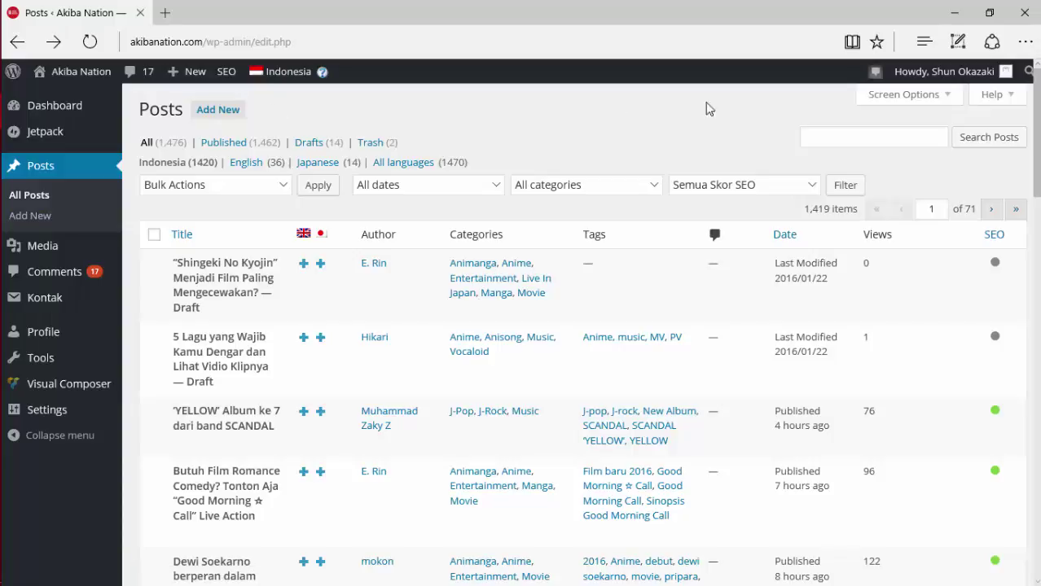
Open the Add New Post page at akibanation.com/wp-admin/post-new.php?lang=id and load it again.
mouse_move(198, 78)
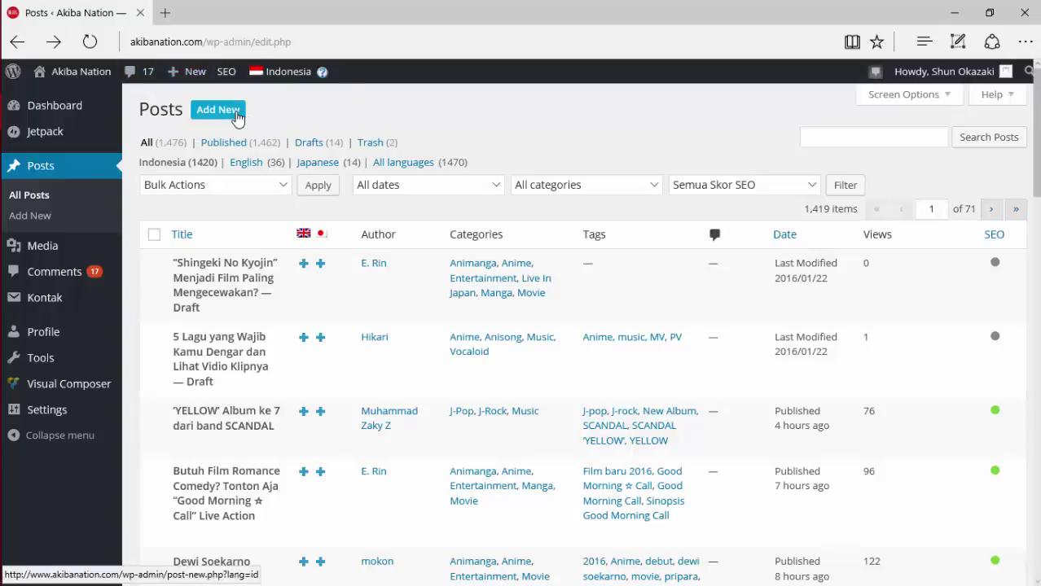
click(237, 117)
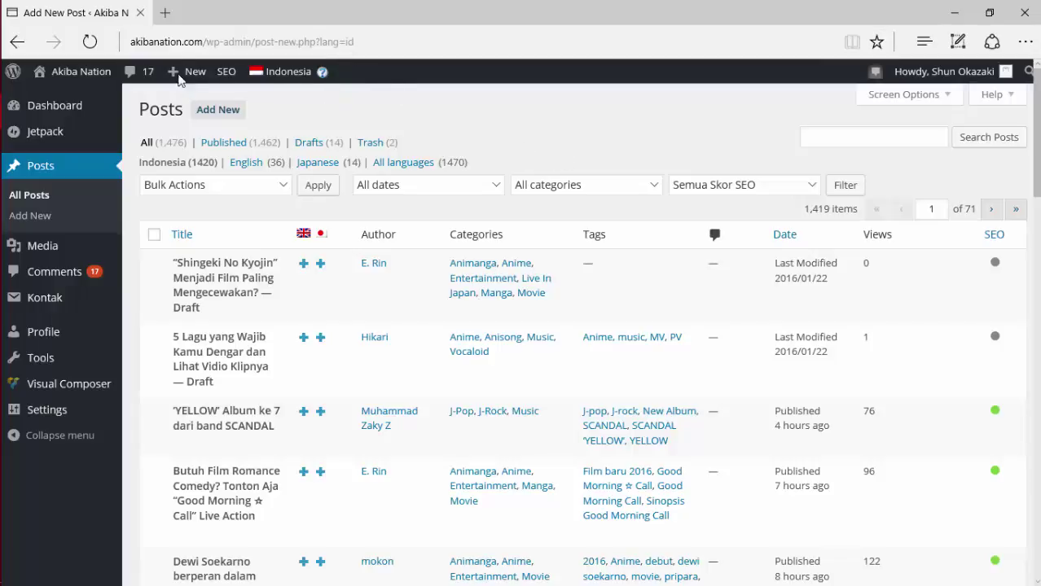
click(407, 45)
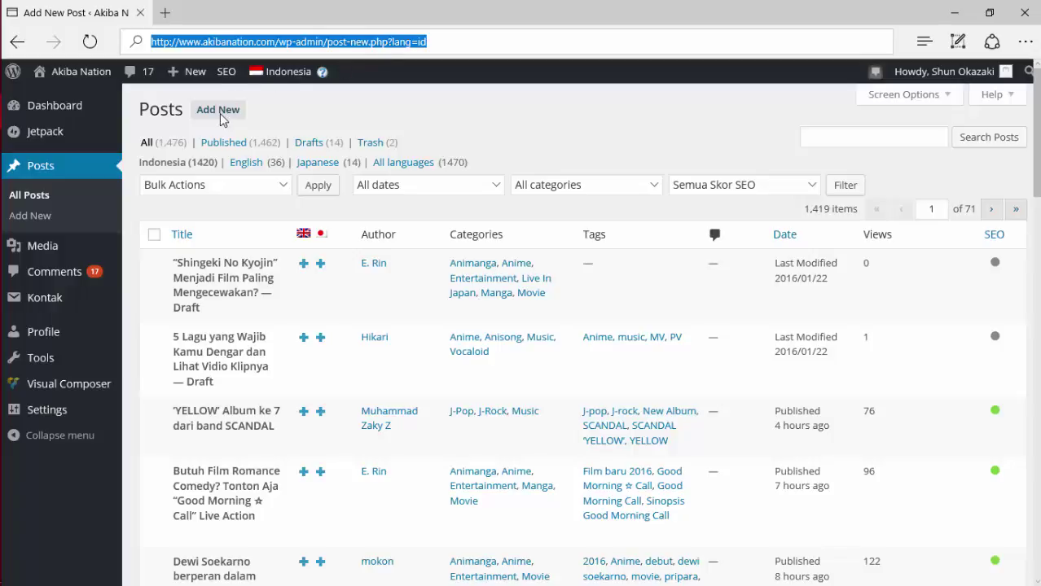
click(90, 41)
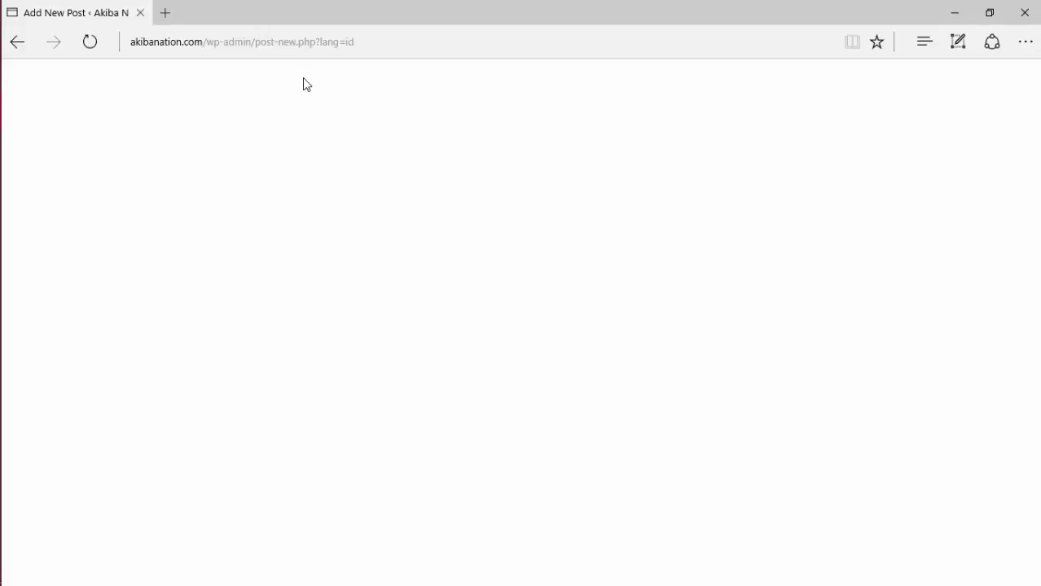
click(397, 40)
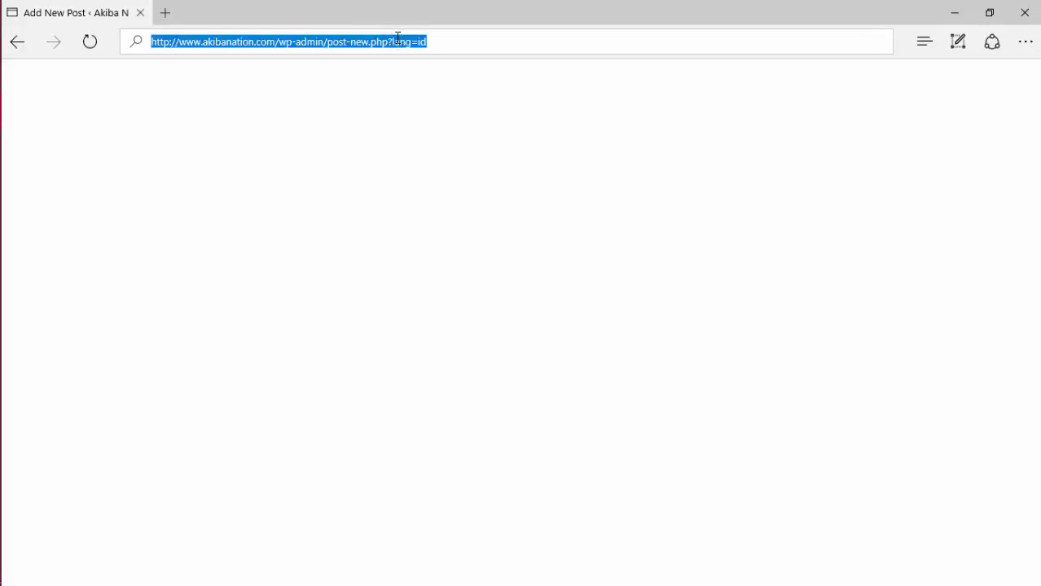
key(Return)
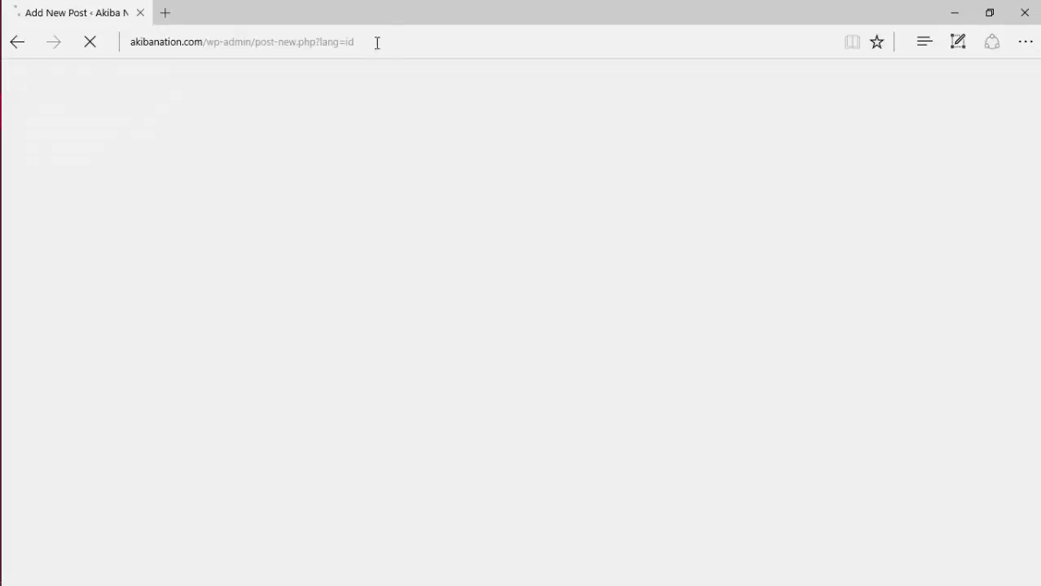
Try out the content area of the blank post and clear it again.
drag(133, 44, 378, 71)
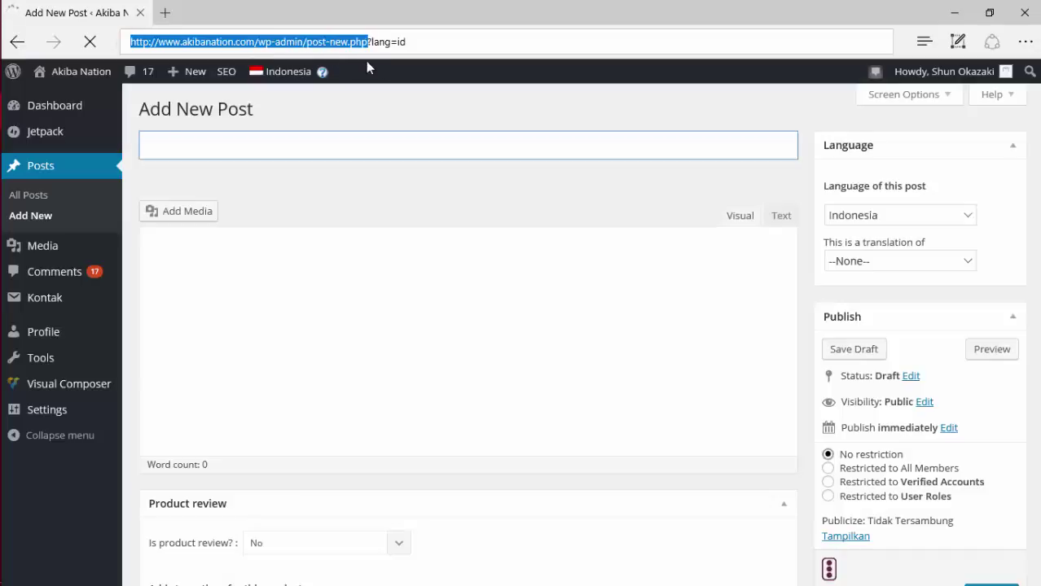
click(517, 113)
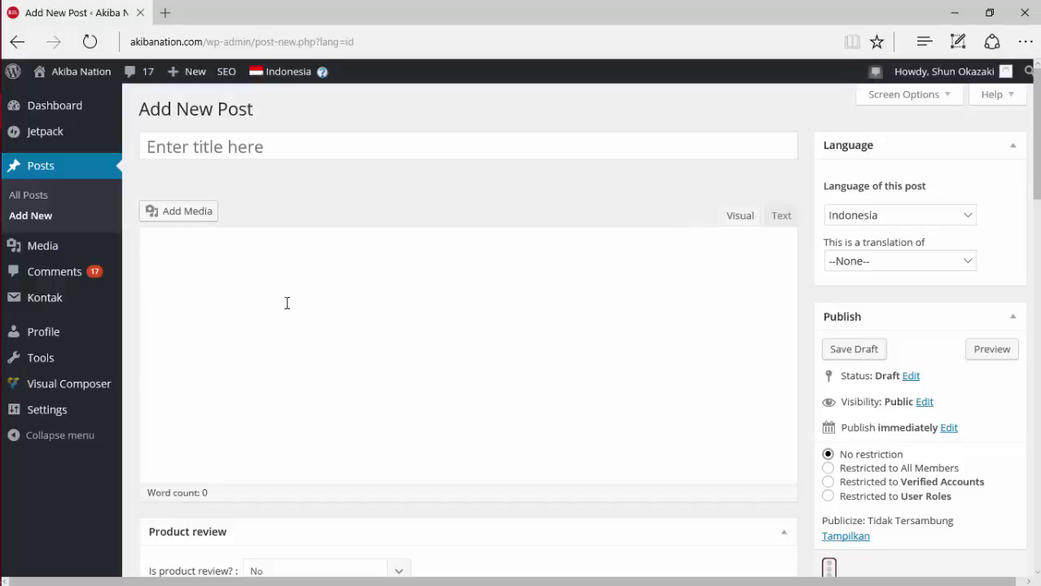
scroll(381, 304, down, 3)
scroll(381, 306, up, 3)
click(254, 301)
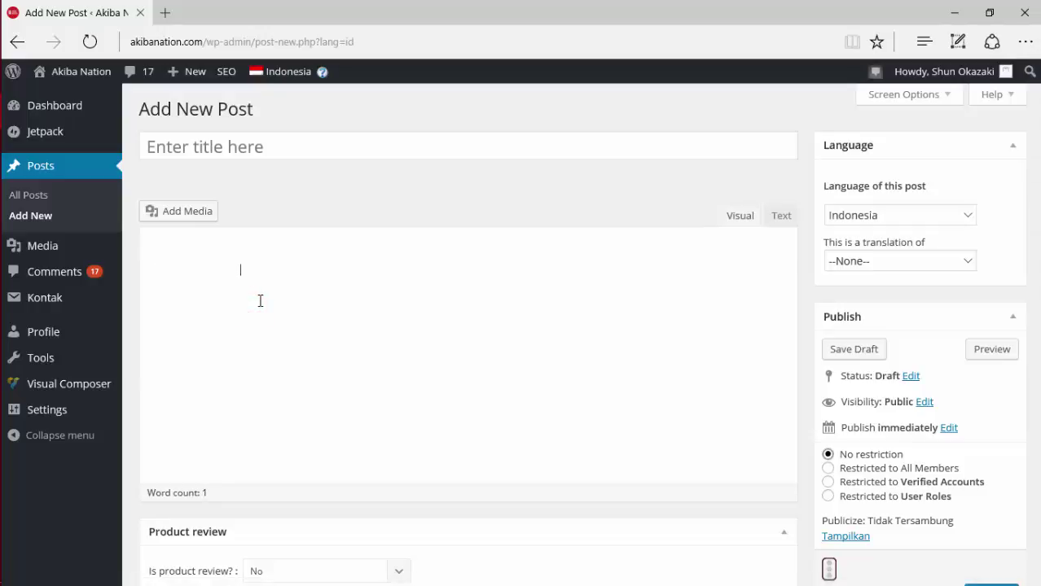
key(ctrl+a)
key(BackSpace)
Clear the browser's browsing history, cookies and saved website data, and cached data and files.
click(1025, 42)
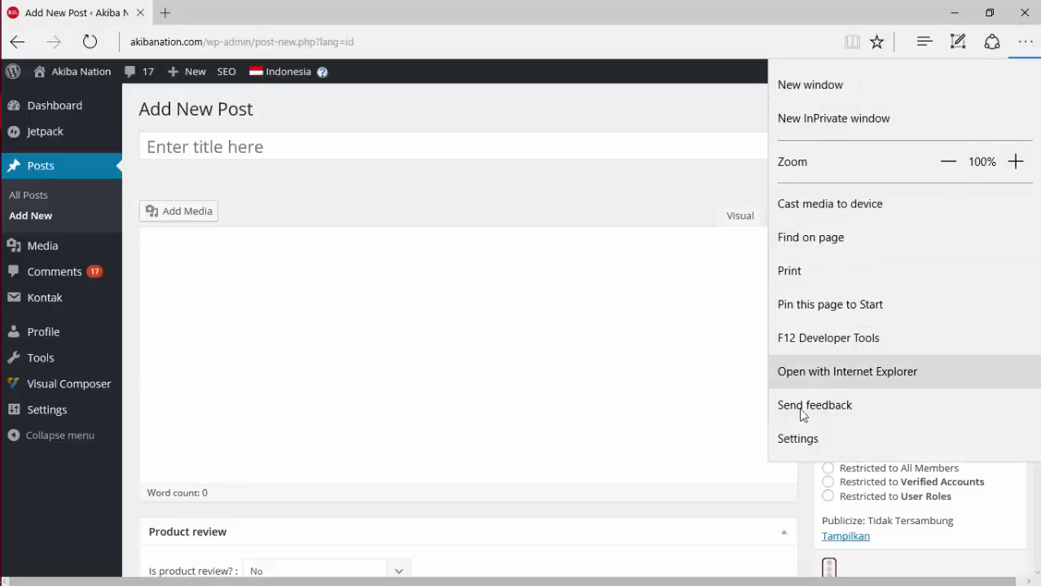
click(805, 441)
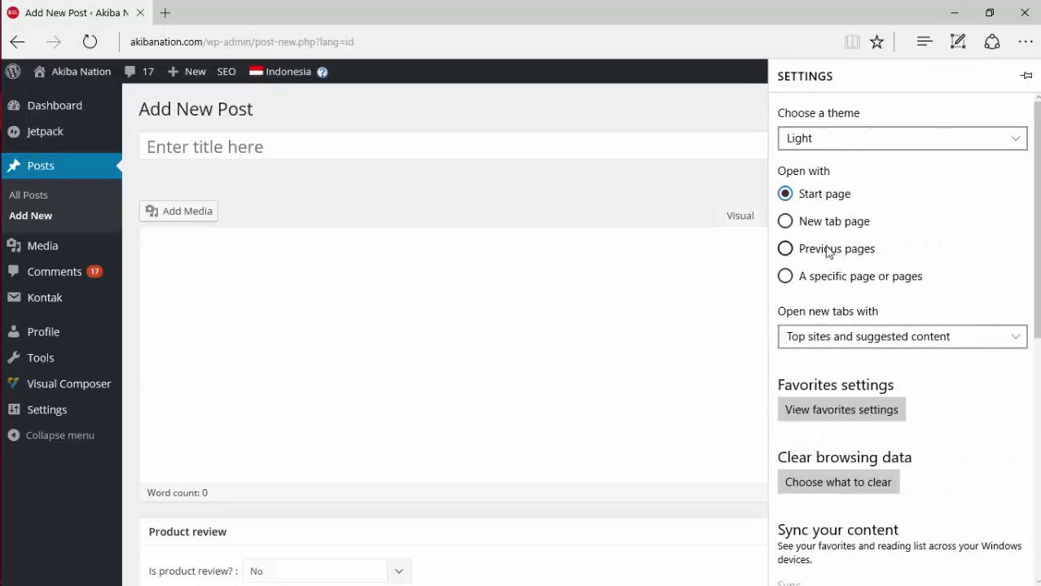
scroll(827, 255, down, 2)
scroll(852, 329, down, 3)
scroll(850, 330, up, 5)
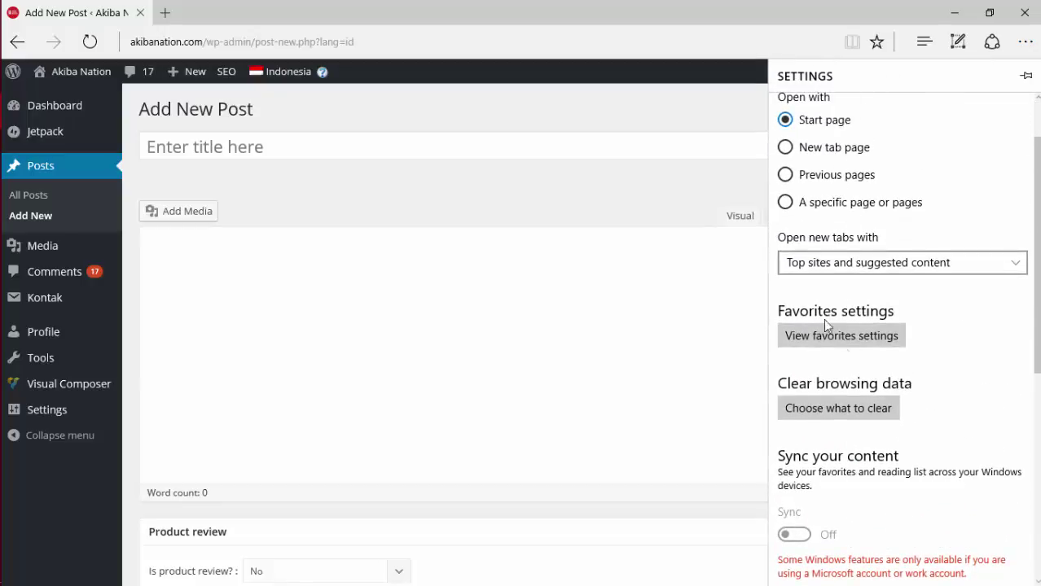
click(866, 401)
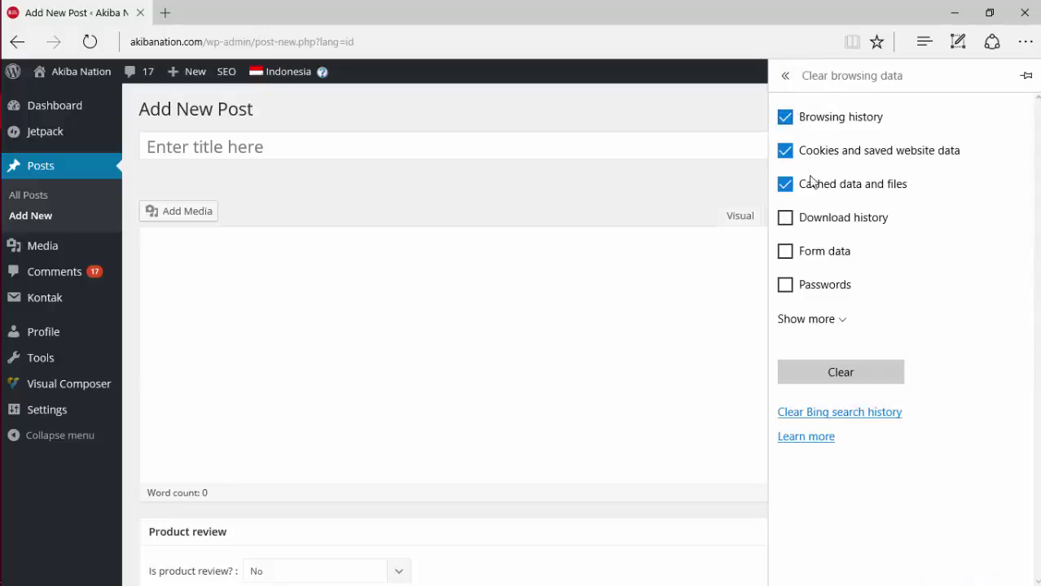
click(785, 118)
click(785, 117)
click(845, 369)
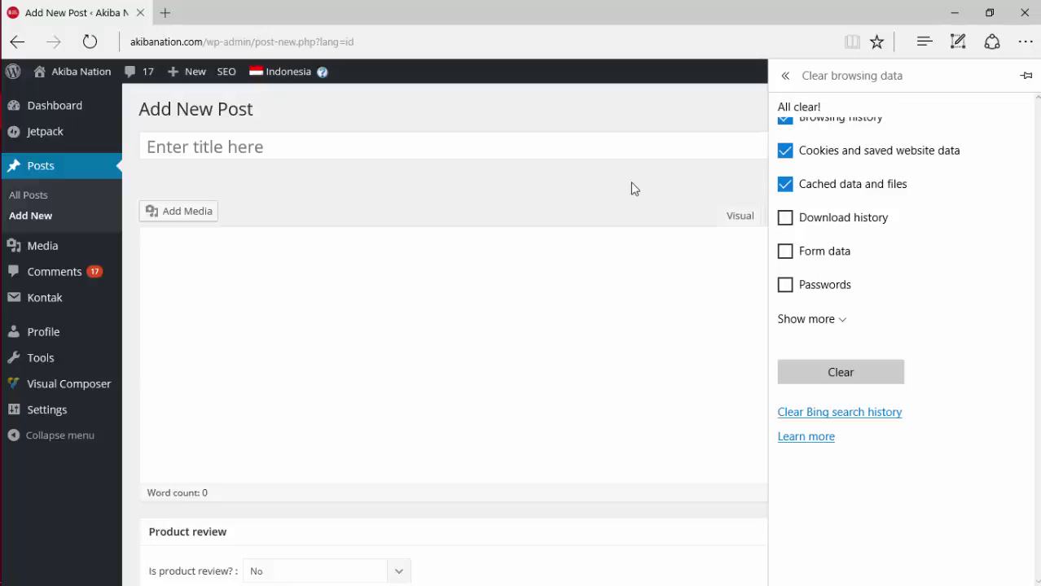
click(453, 41)
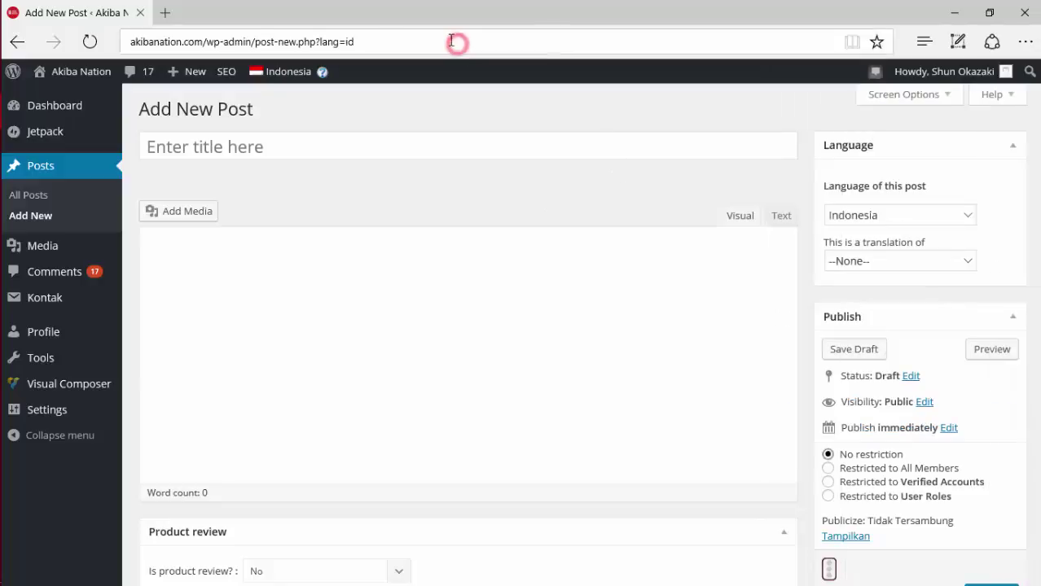
key(Return)
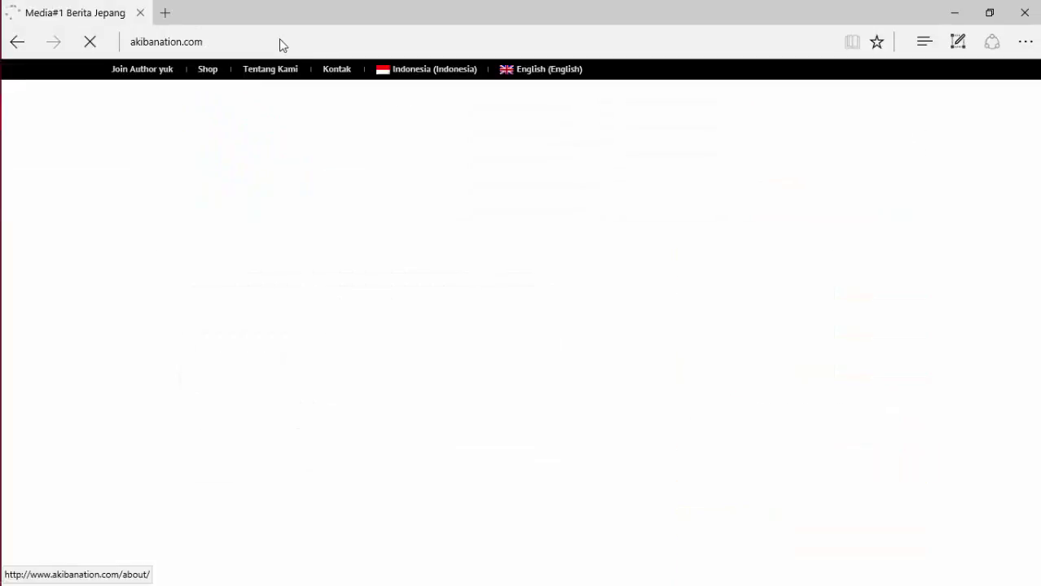
click(281, 40)
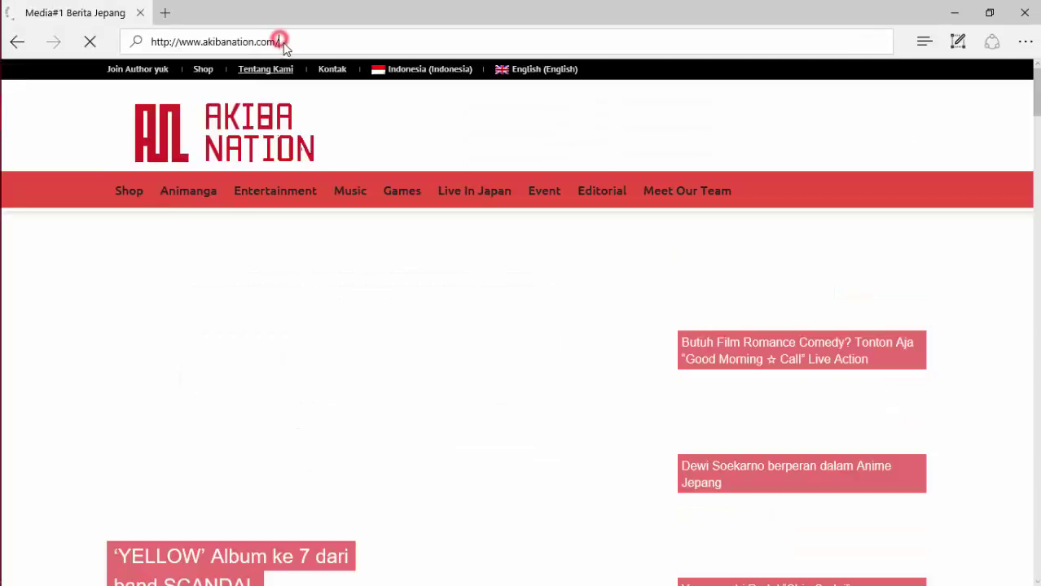
click(298, 41)
text(w)
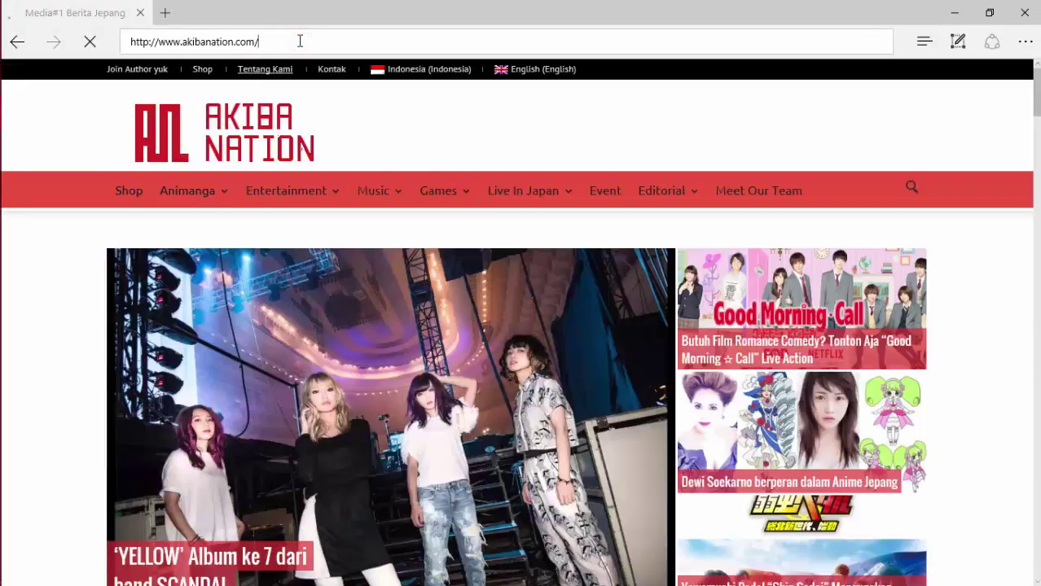
text(p-admin)
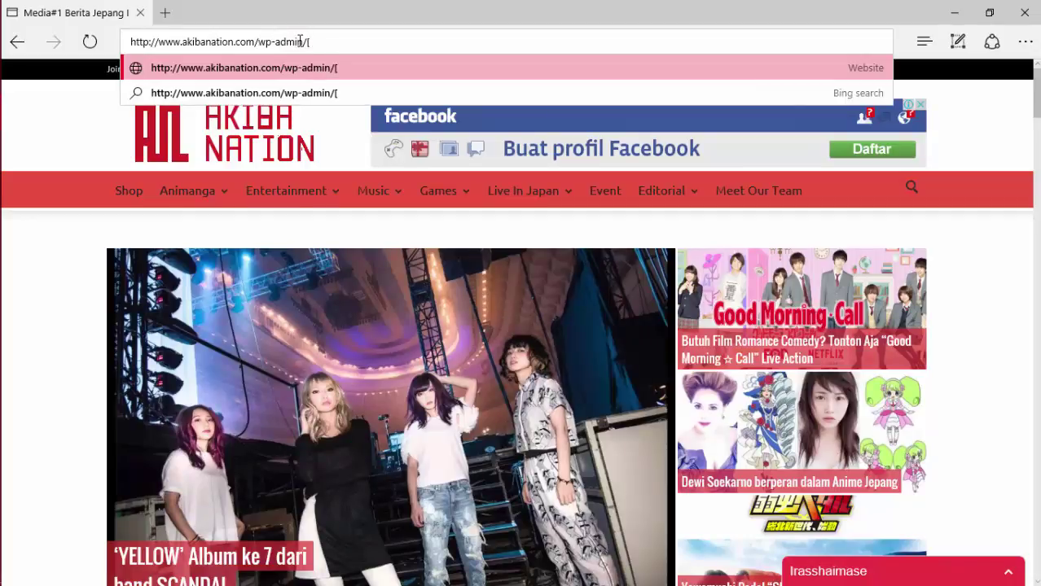
text(/post.php)
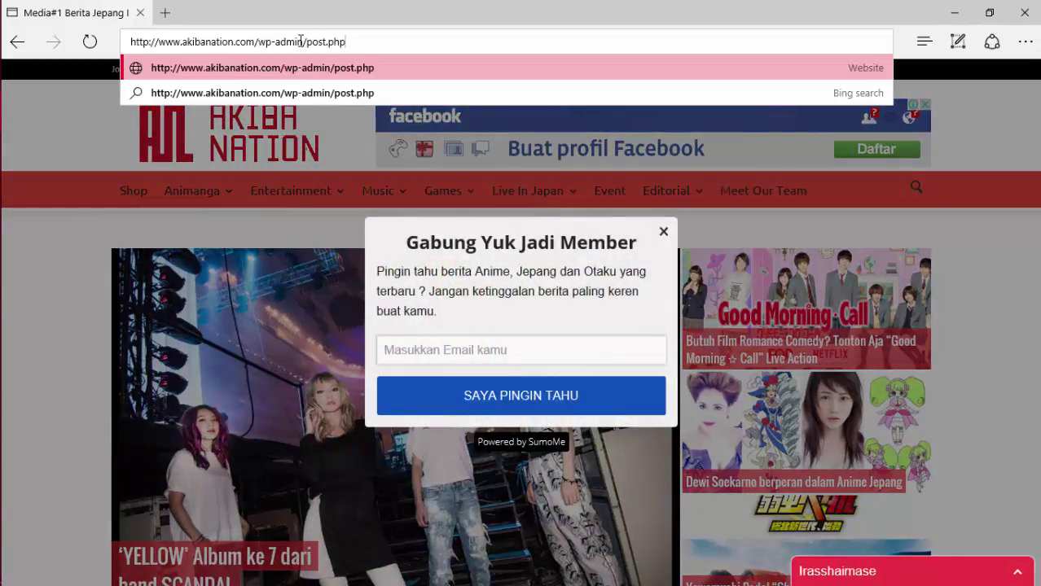
key(Return)
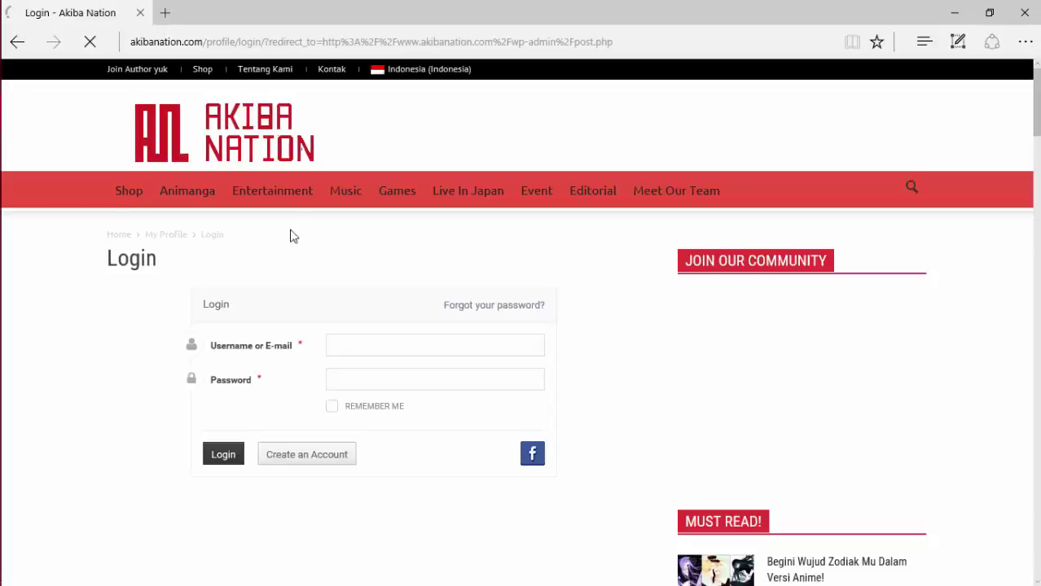
Log in with the account username and password, with Remember Me selected.
click(428, 342)
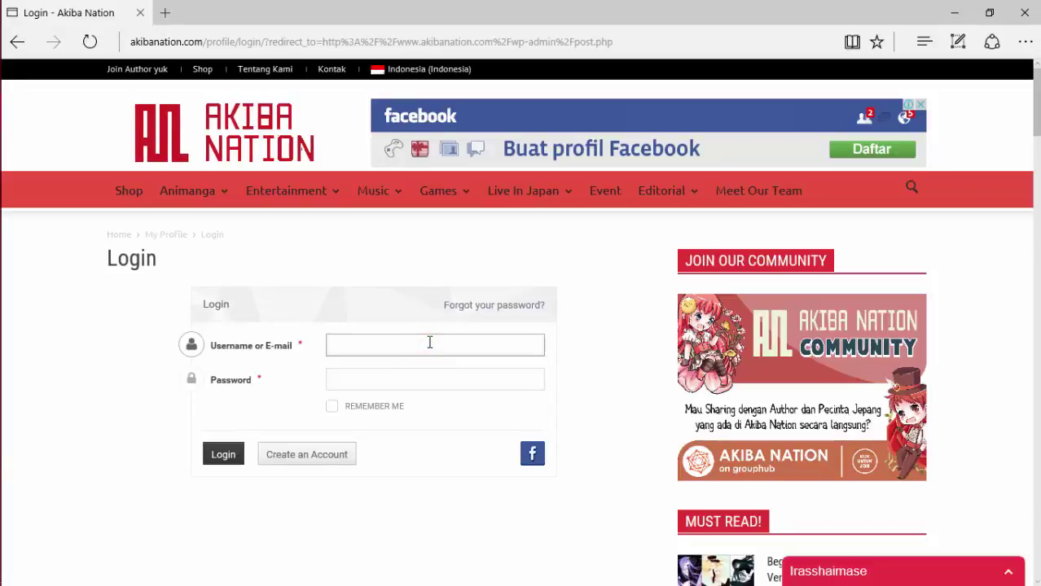
text(shun)
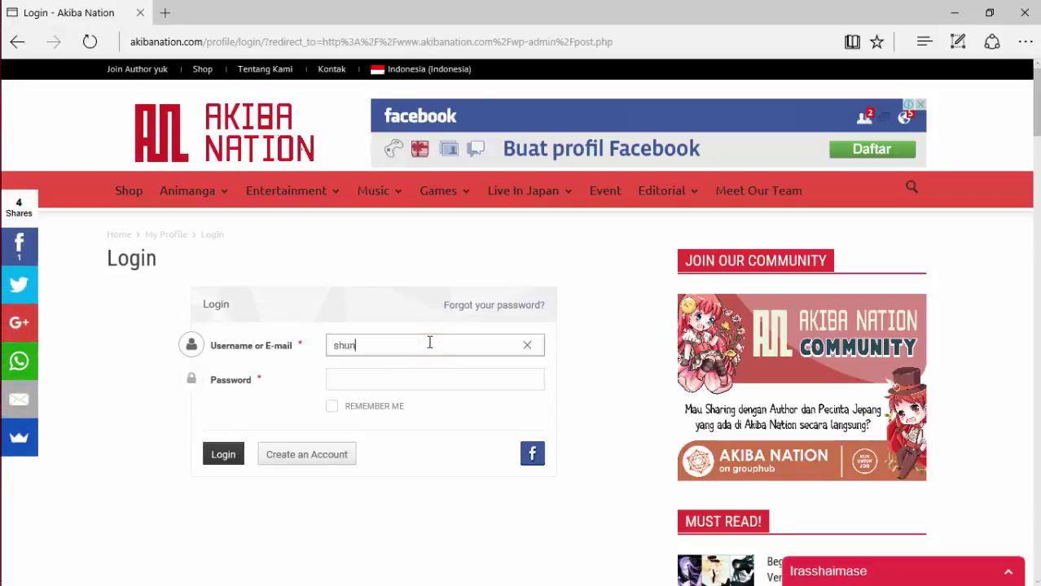
key(Tab)
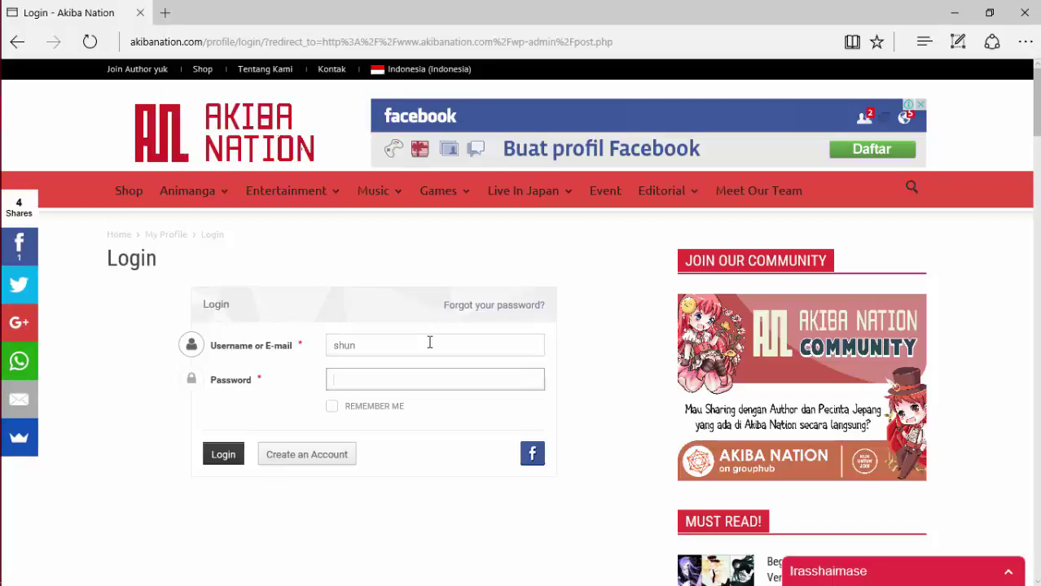
text(***)
key(BackSpace)
key(BackSpace)
key(BackSpace)
key(BackSpace)
key(BackSpace)
key(BackSpace)
key(BackSpace)
key(BackSpace)
key(BackSpace)
text(******)
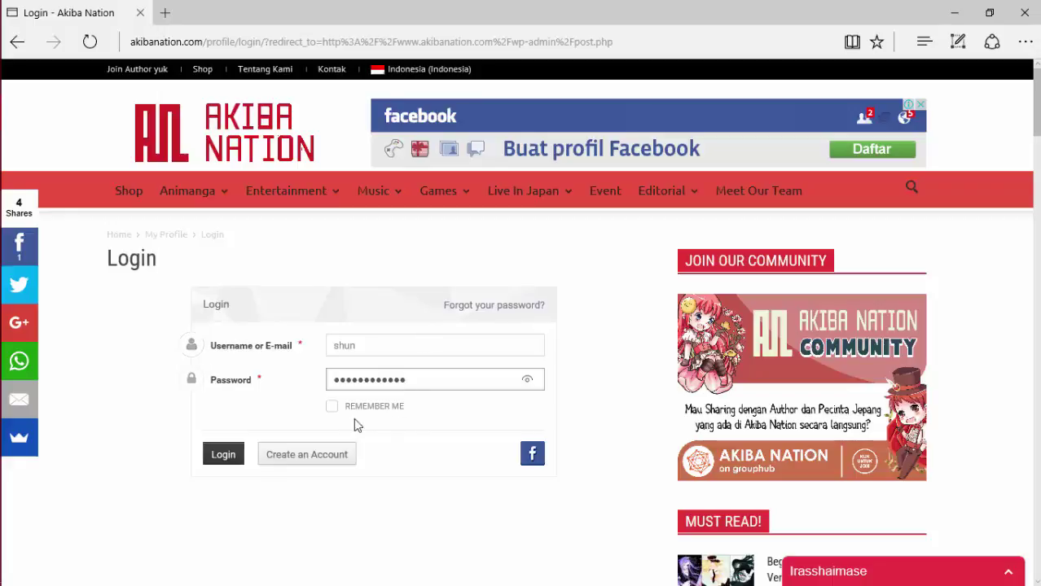
click(332, 407)
click(221, 458)
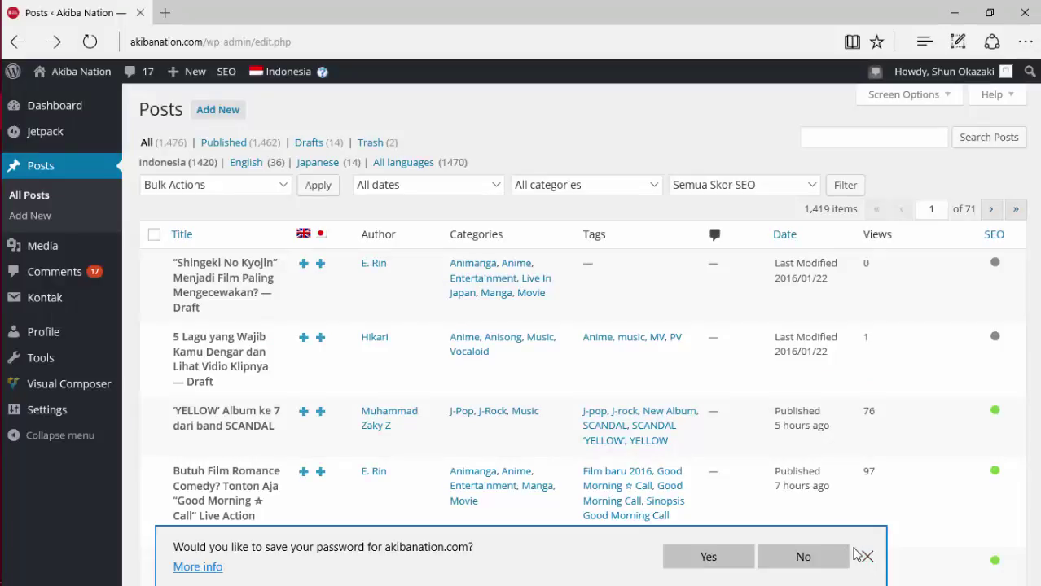
Dismiss the browser's offer to save the password and start a new post from the posts list.
click(867, 559)
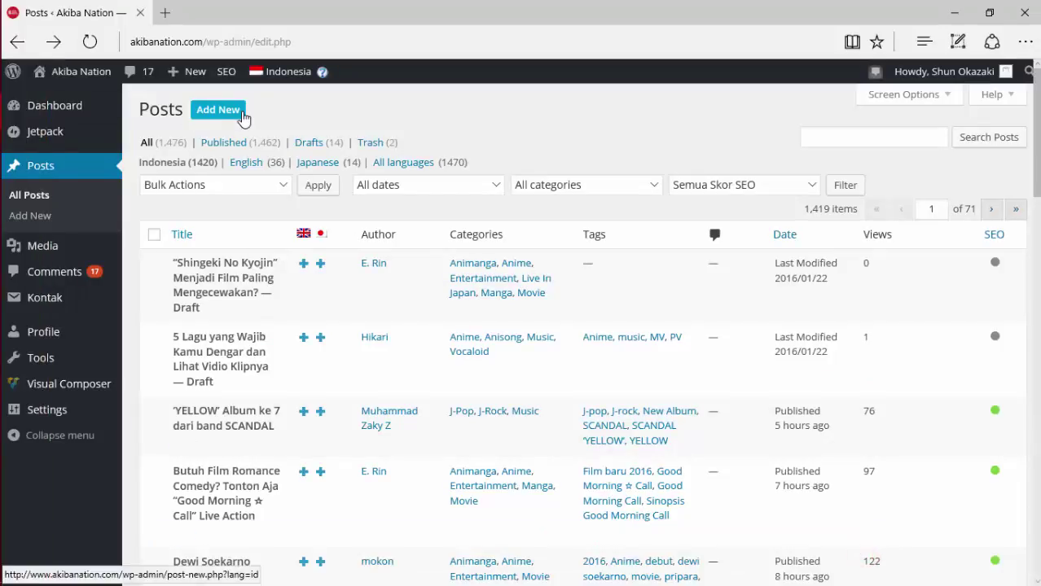
click(220, 120)
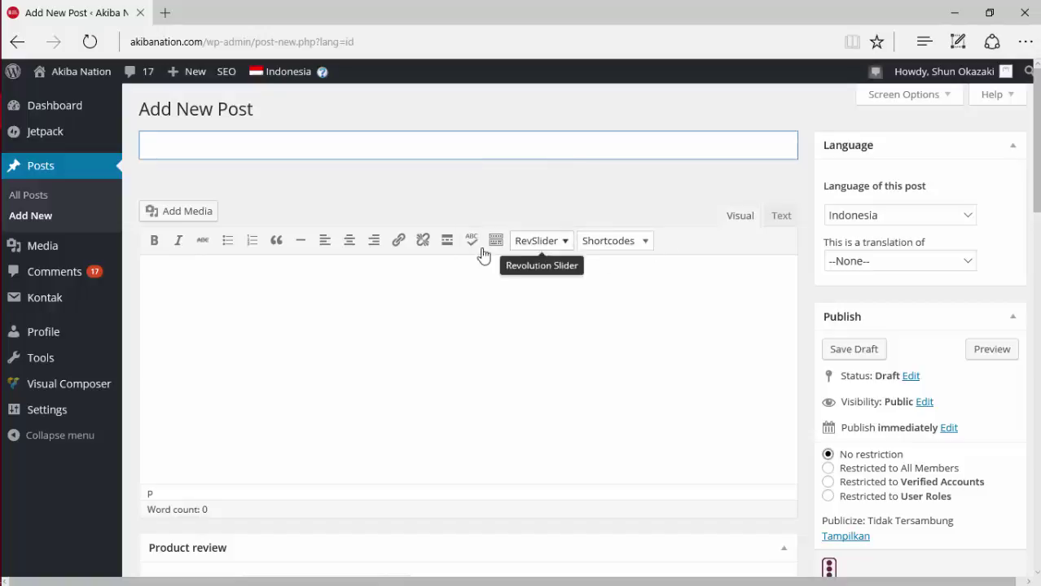
Enter "Hello there" as the new post's body text, erasing the random test characters typed first.
click(330, 285)
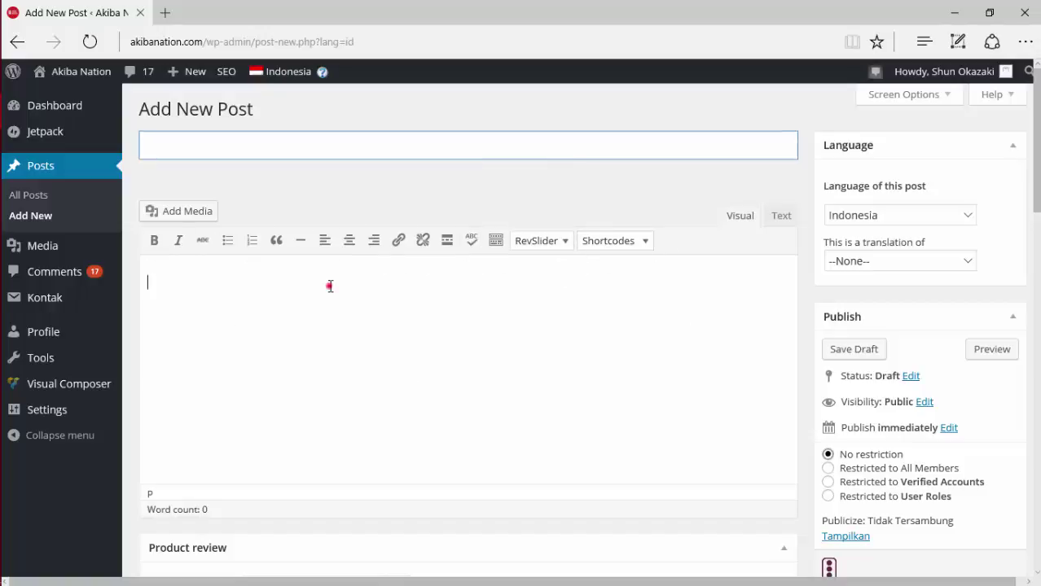
text(ksbdkjbksjdbkjdb)
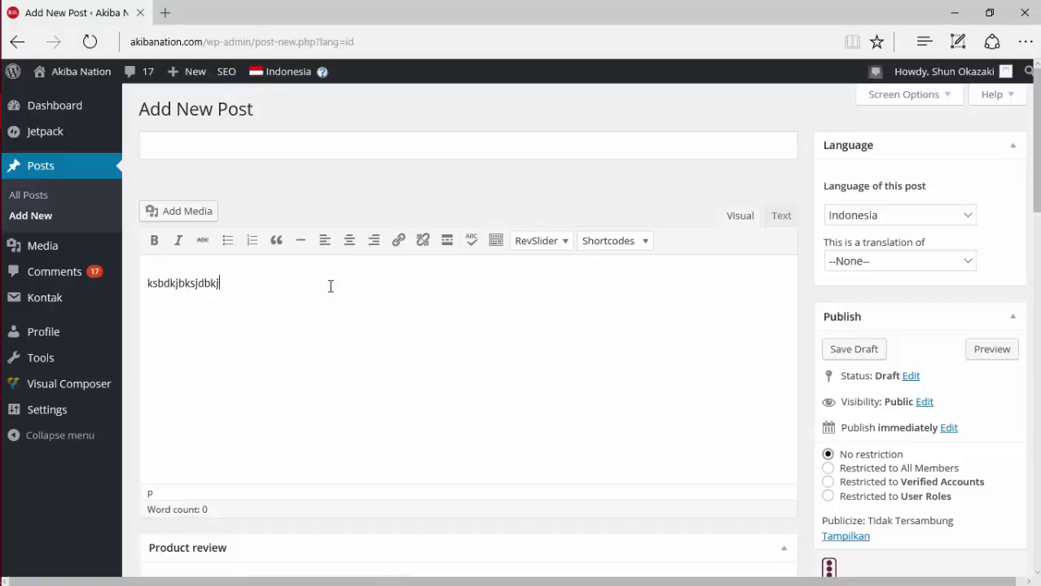
key(BackSpace)
key(BackSpace)
key(BackSpace)
key(BackSpace)
key(BackSpace)
key(BackSpace)
key(BackSpace)
key(BackSpace)
key(BackSpace)
key(BackSpace)
key(BackSpace)
key(BackSpace)
key(BackSpace)
key(BackSpace)
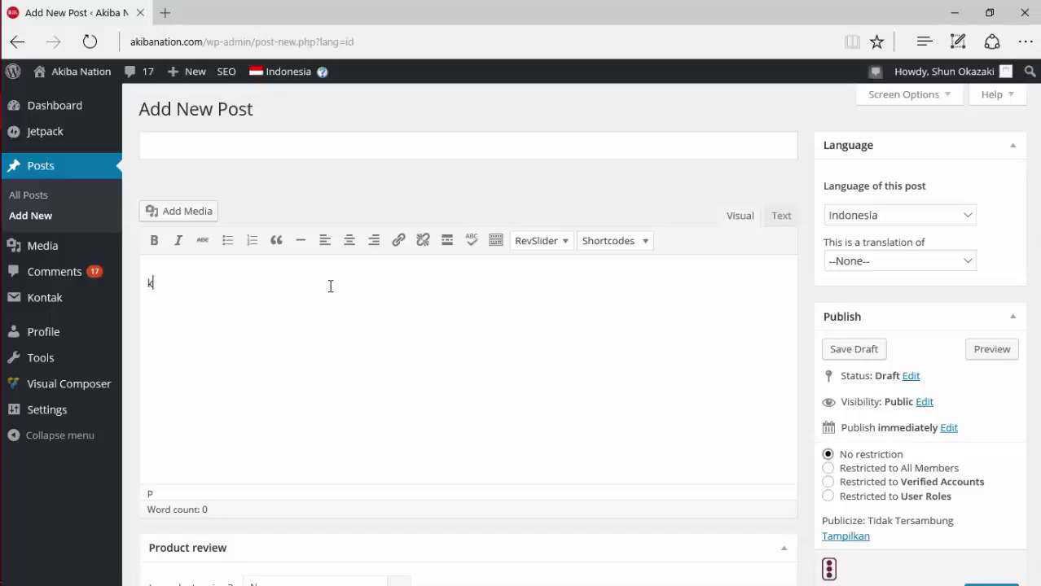
text(Hello there)
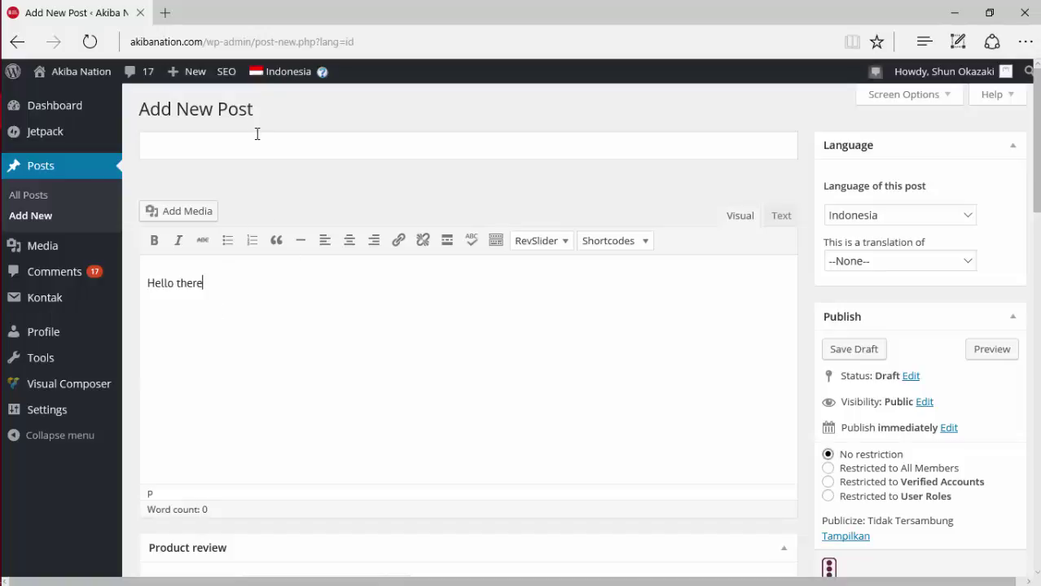
Look over the fields of the post form, try "man" as the post title and erase it.
scroll(751, 324, down, 15)
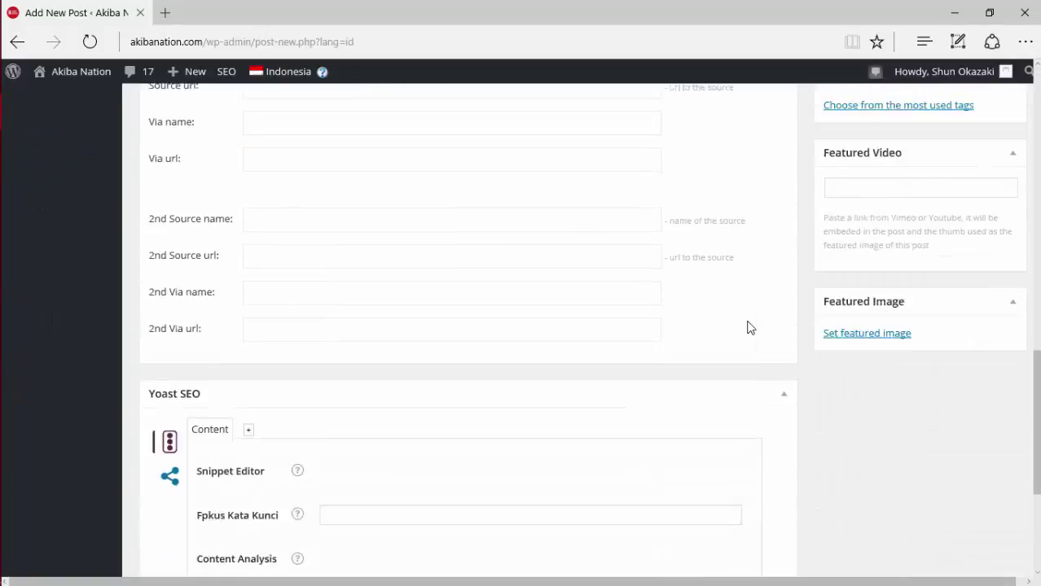
scroll(750, 324, up, 15)
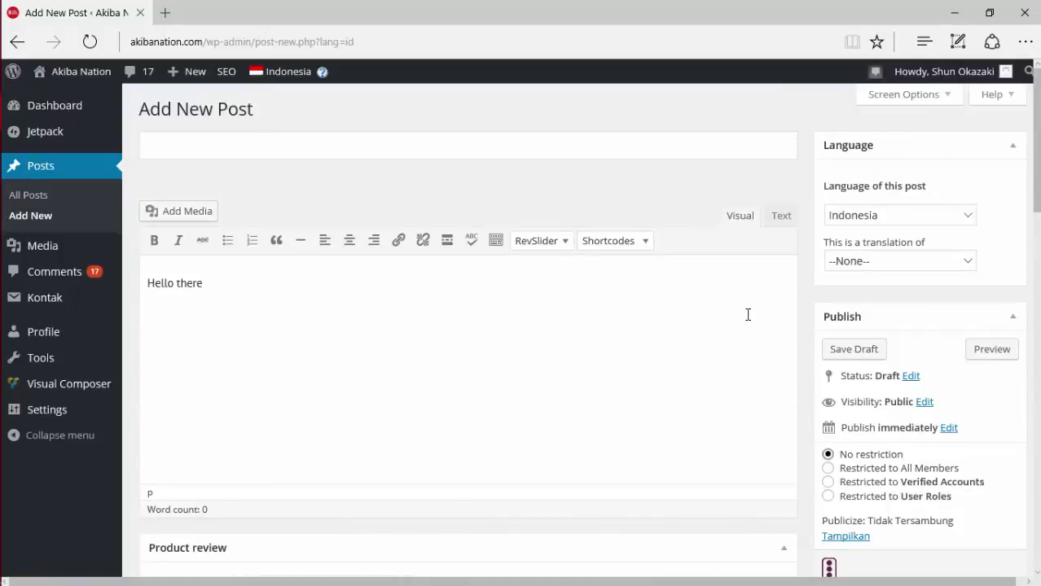
click(331, 148)
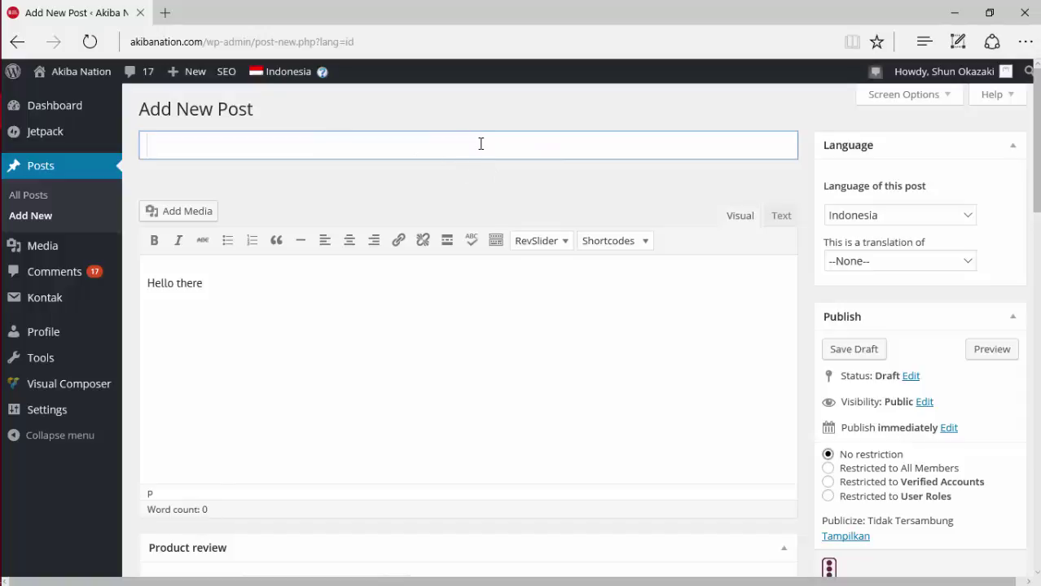
click(225, 151)
text(man)
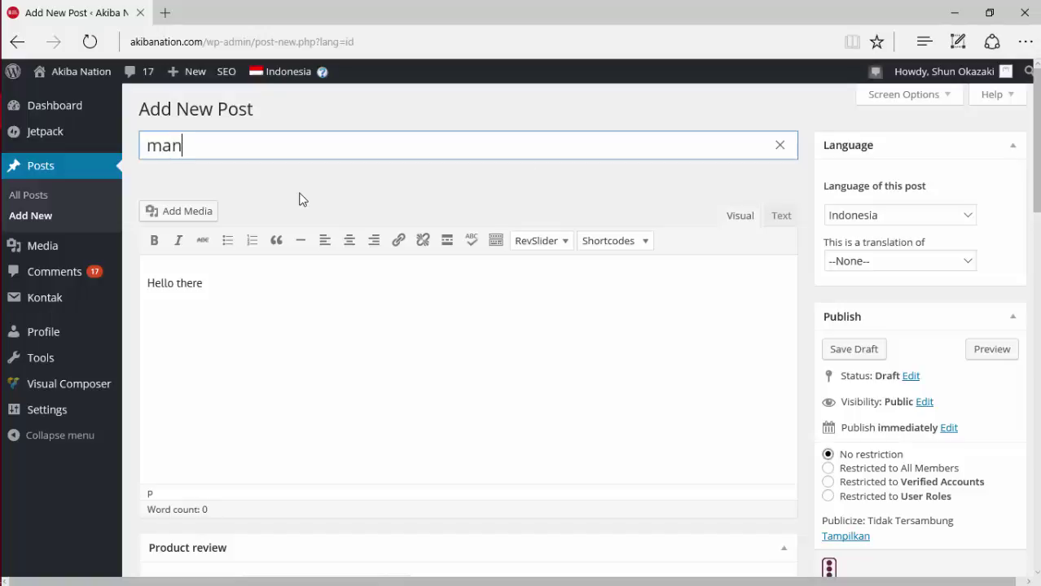
key(BackSpace)
key(BackSpace)
key(BackSpace)
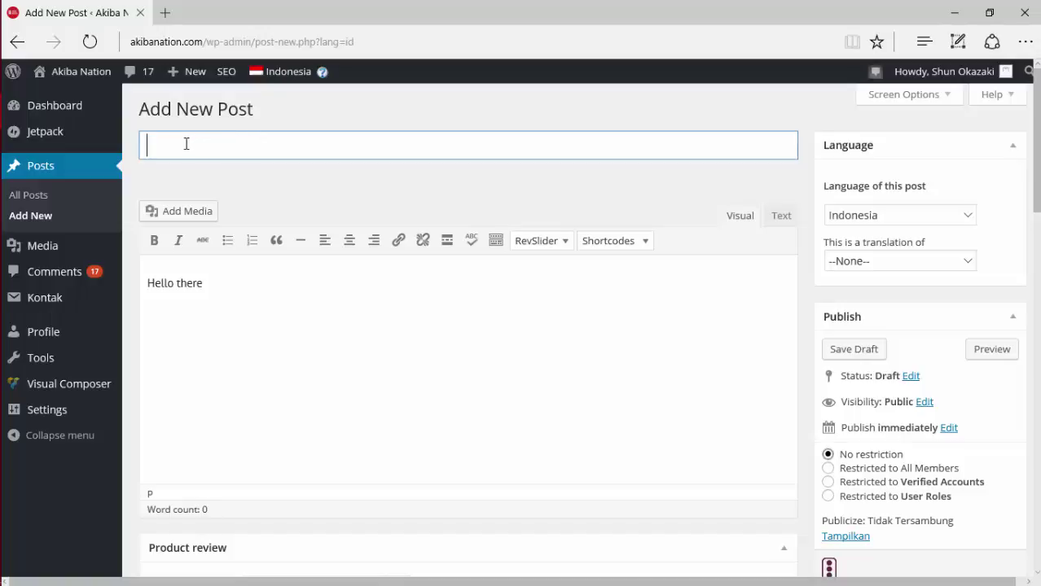
Switch to File Explorer and open the Word document Film-paling-mengecewakan from the Film paling mengecewakan folder.
mouse_move(4, 122)
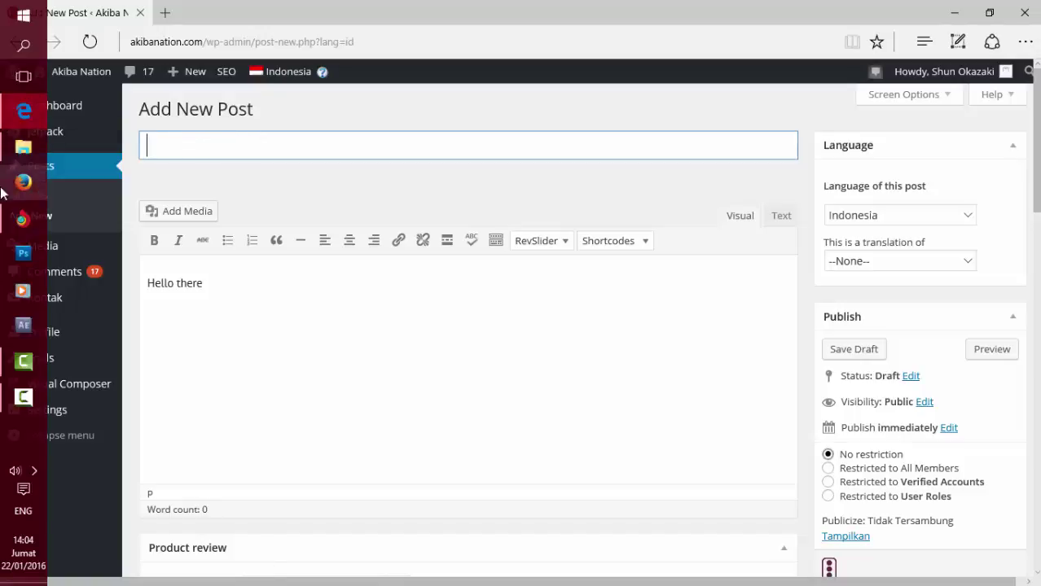
click(18, 152)
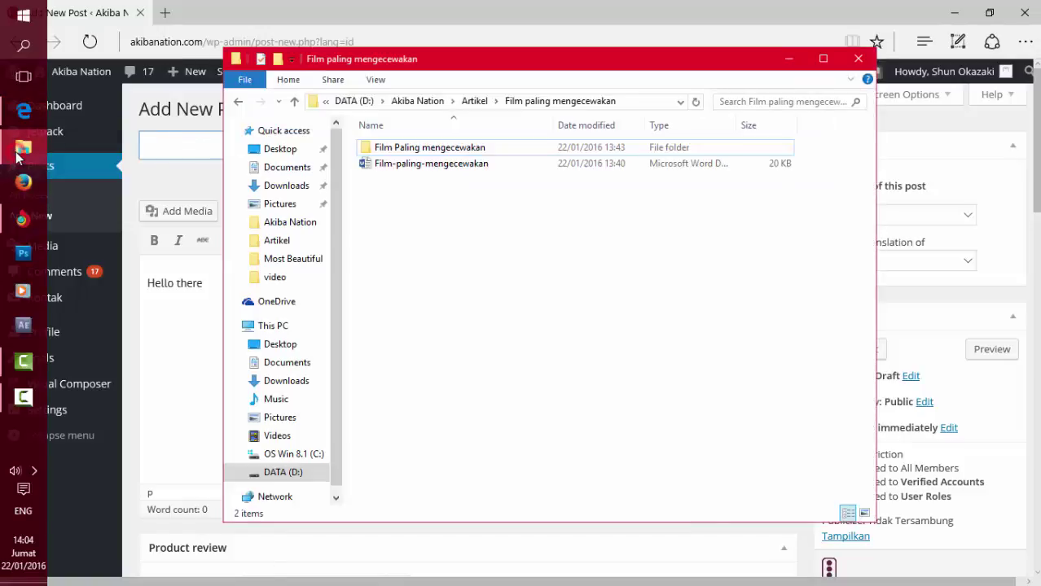
click(488, 166)
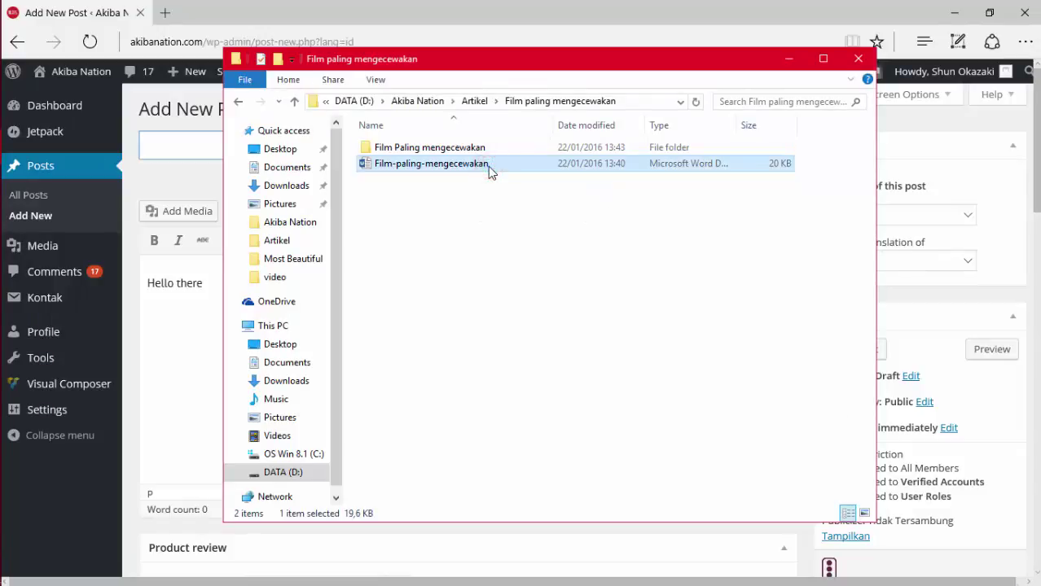
double_click(488, 167)
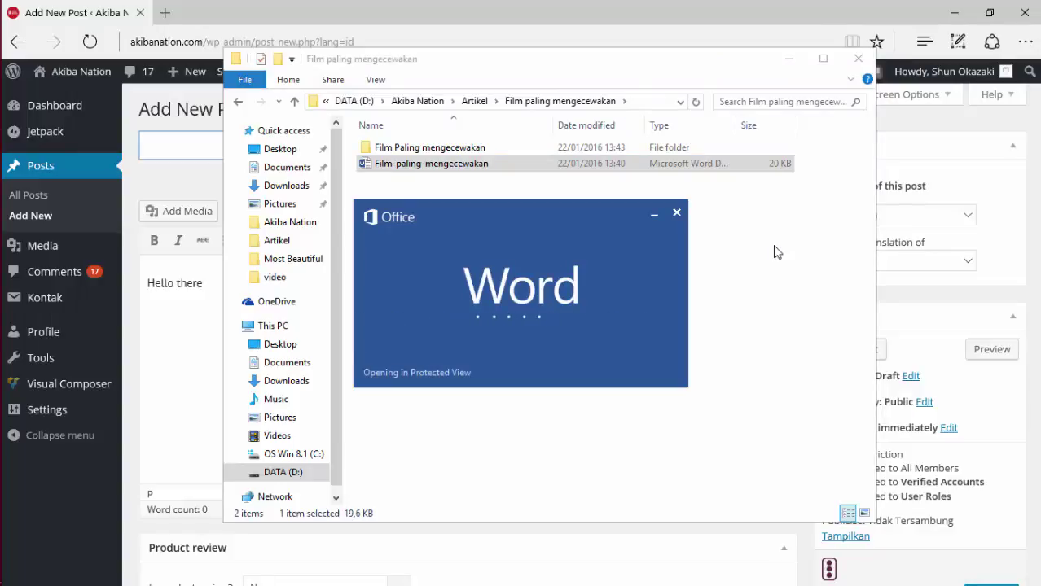
Minimize the file window, bring up the Film-paling-mengecewakan document in Word, enable editing and skim its text.
click(789, 59)
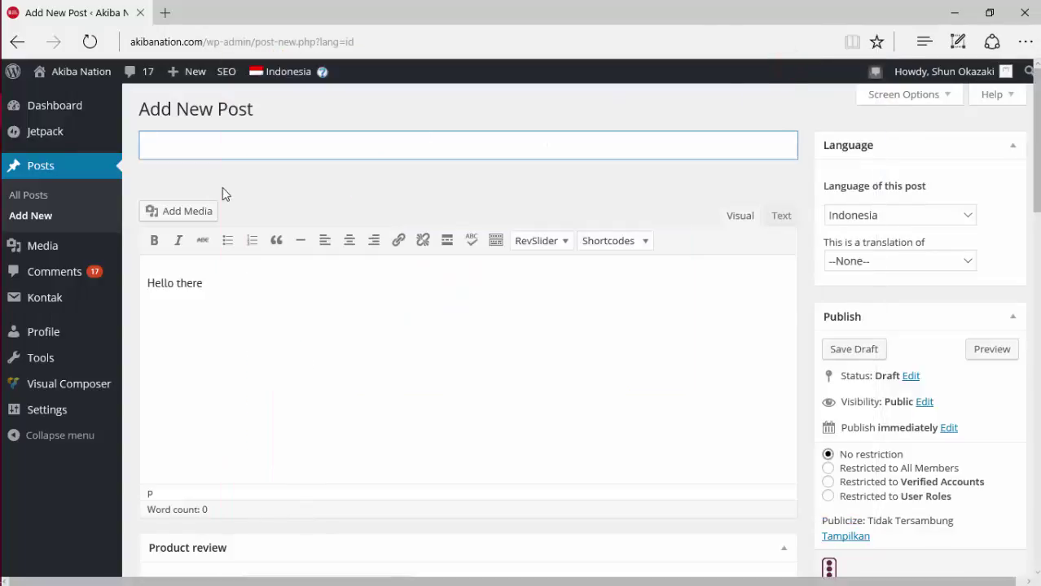
click(24, 433)
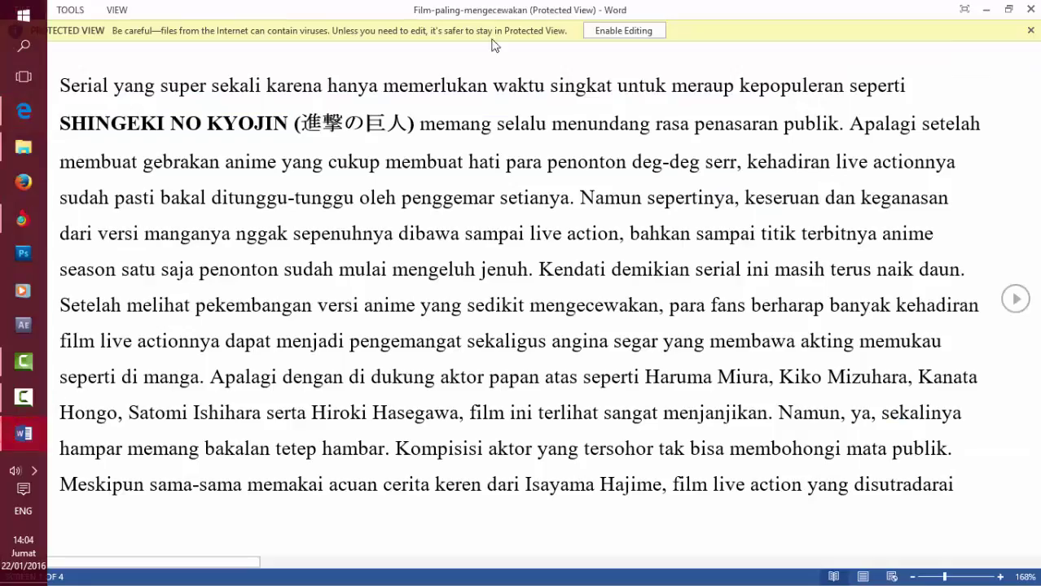
click(624, 31)
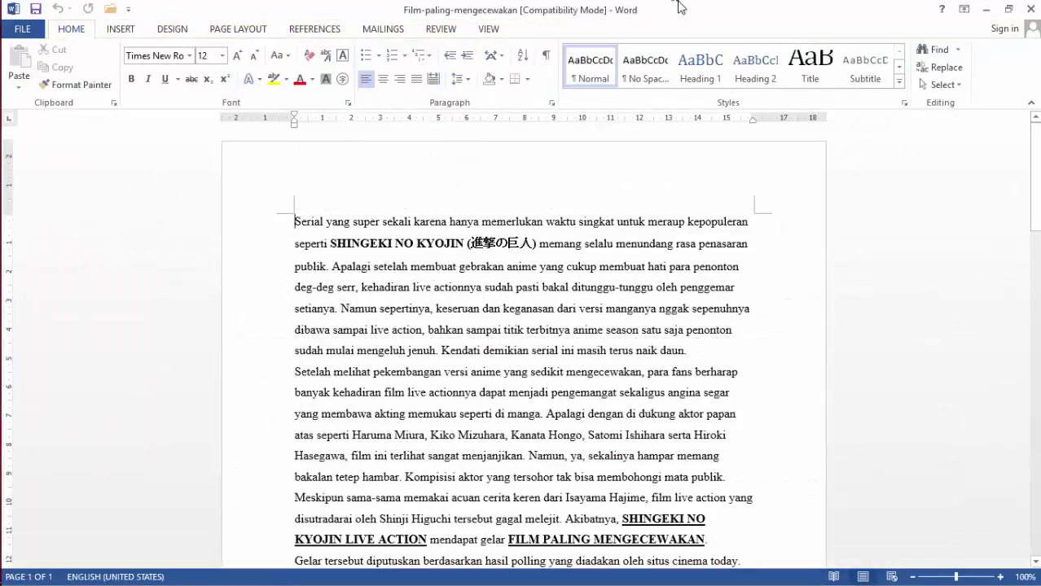
scroll(514, 283, down, 3)
scroll(489, 277, up, 3)
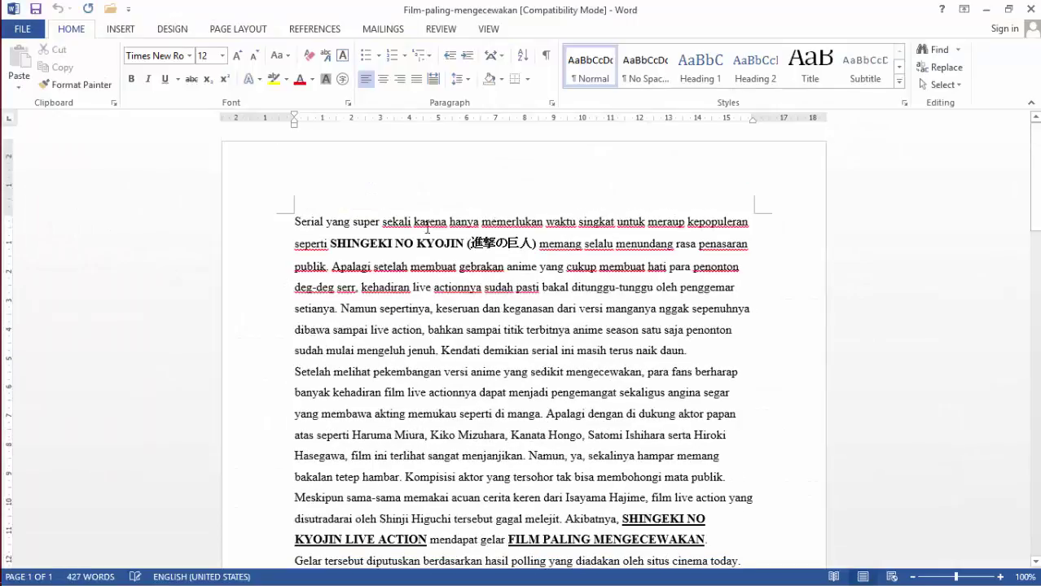
scroll(435, 266, down, 3)
scroll(435, 266, down, 3)
scroll(435, 270, up, 3)
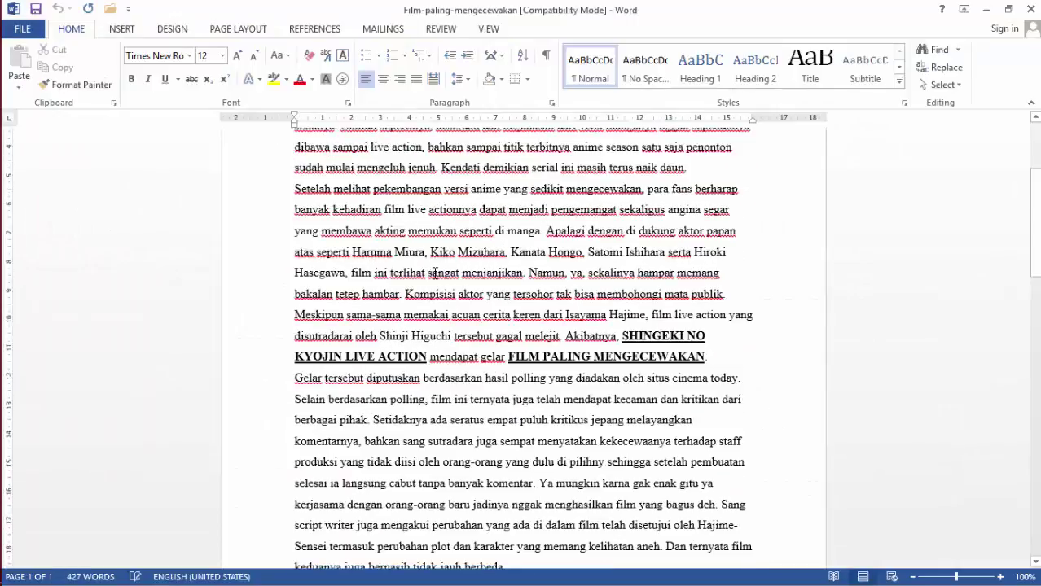
scroll(435, 270, up, 3)
Return to the Add New Post page in the browser and enter "Film Paling Mengecewakan" as the post title.
click(985, 9)
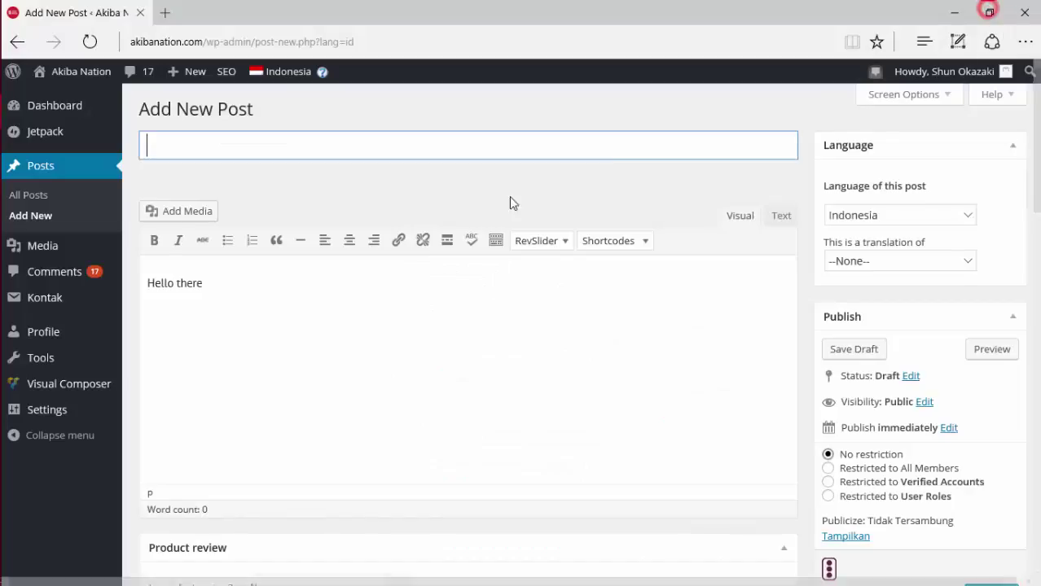
text(Fi)
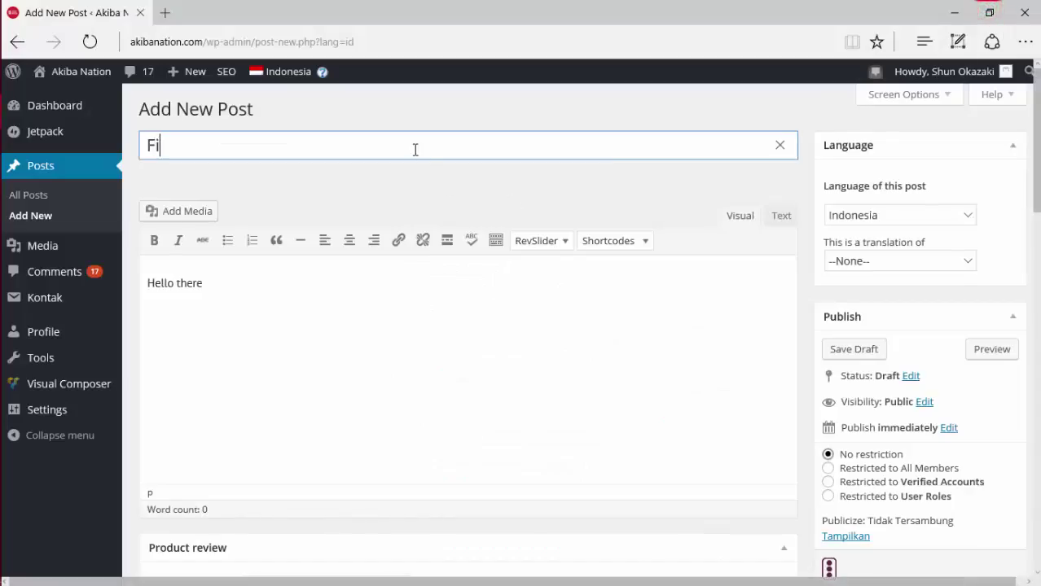
text(lm Paling Meng)
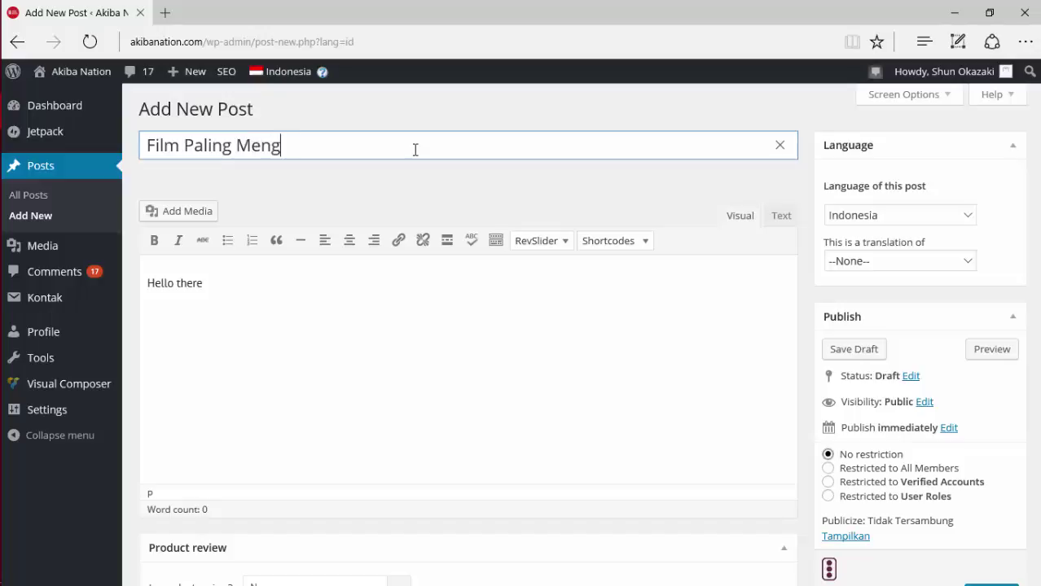
text(ecewakan)
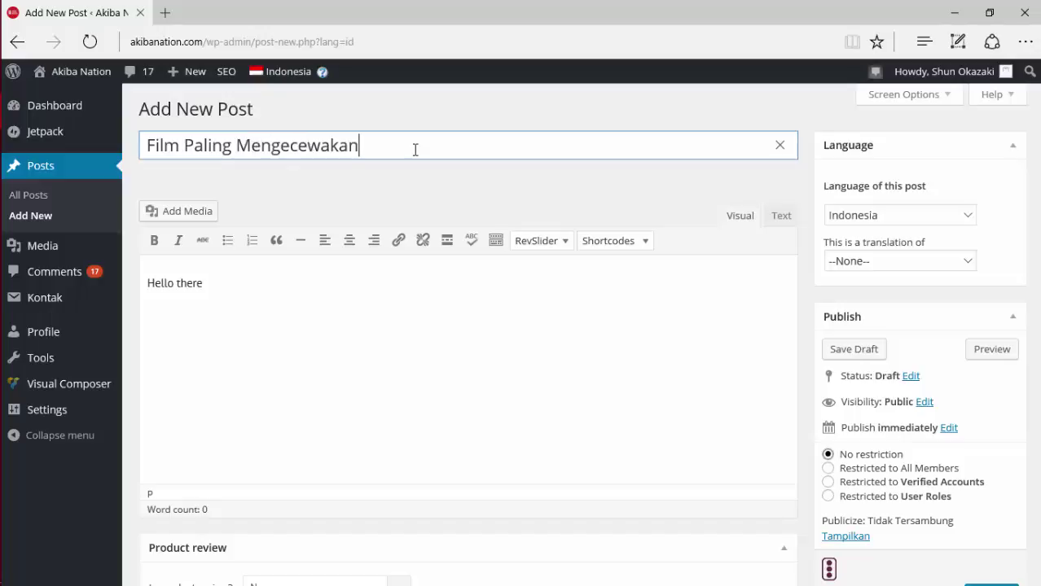
Switch to the Word document and review the article's paragraphs down to the start of the film list.
mouse_move(3, 167)
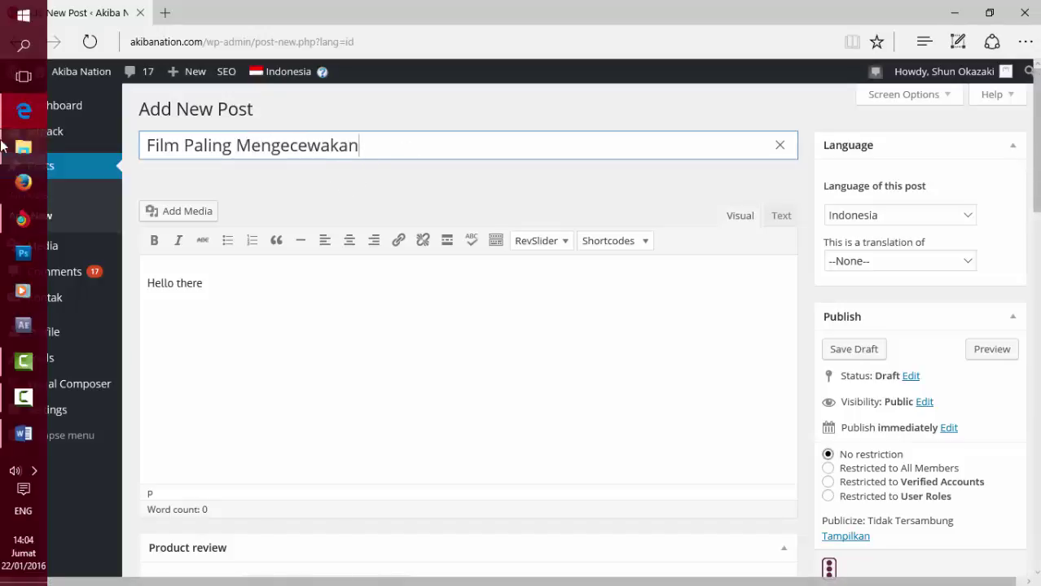
click(23, 433)
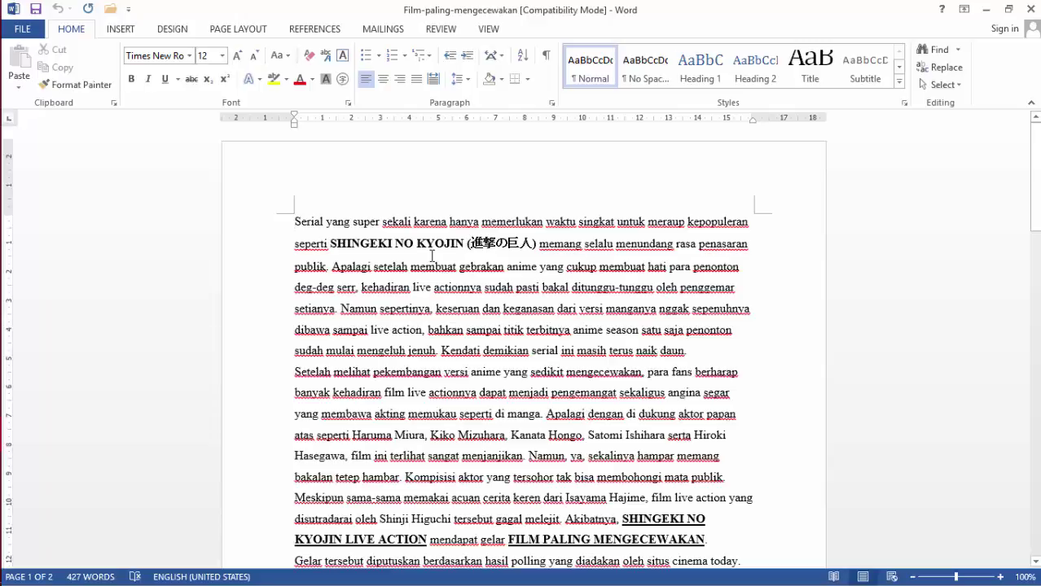
scroll(548, 343, down, 2)
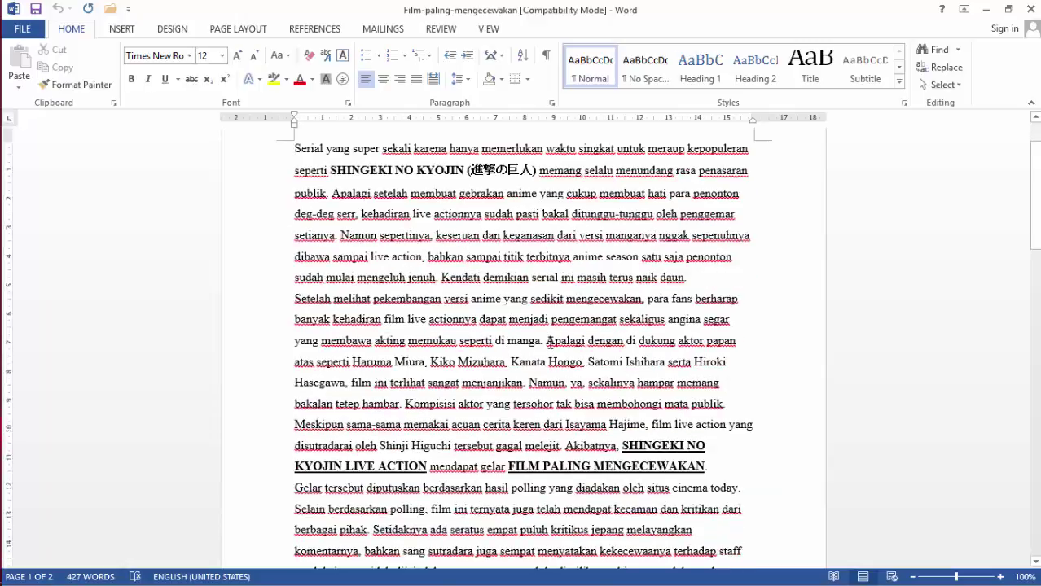
scroll(548, 343, down, 5)
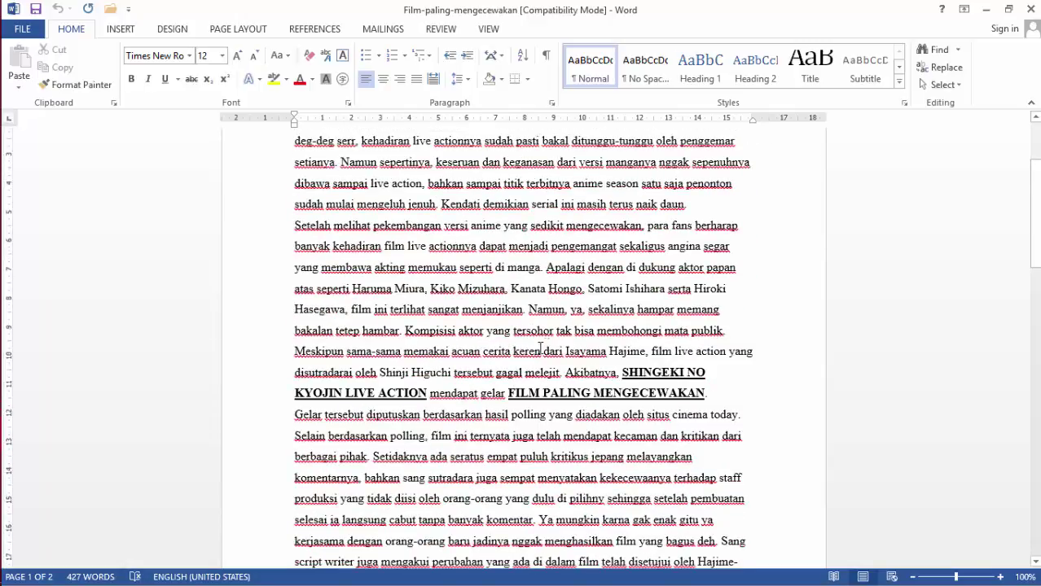
scroll(533, 353, down, 4)
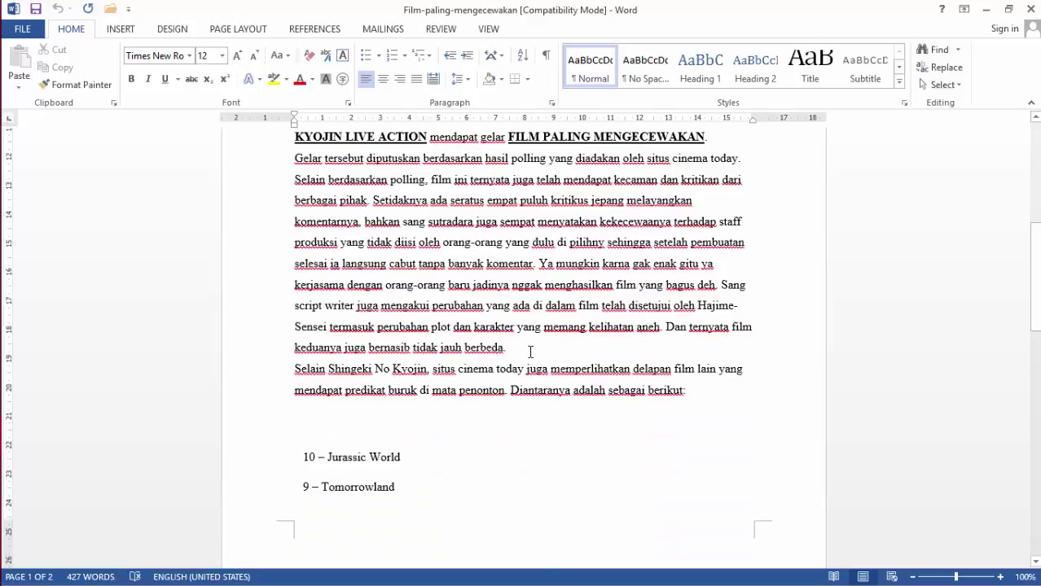
scroll(530, 352, up, 2)
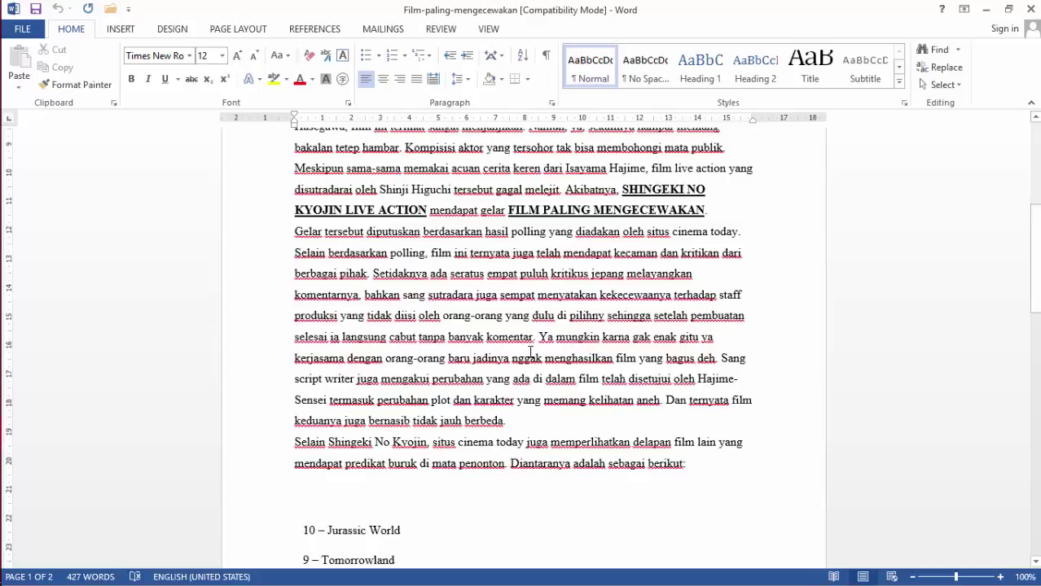
scroll(530, 352, up, 9)
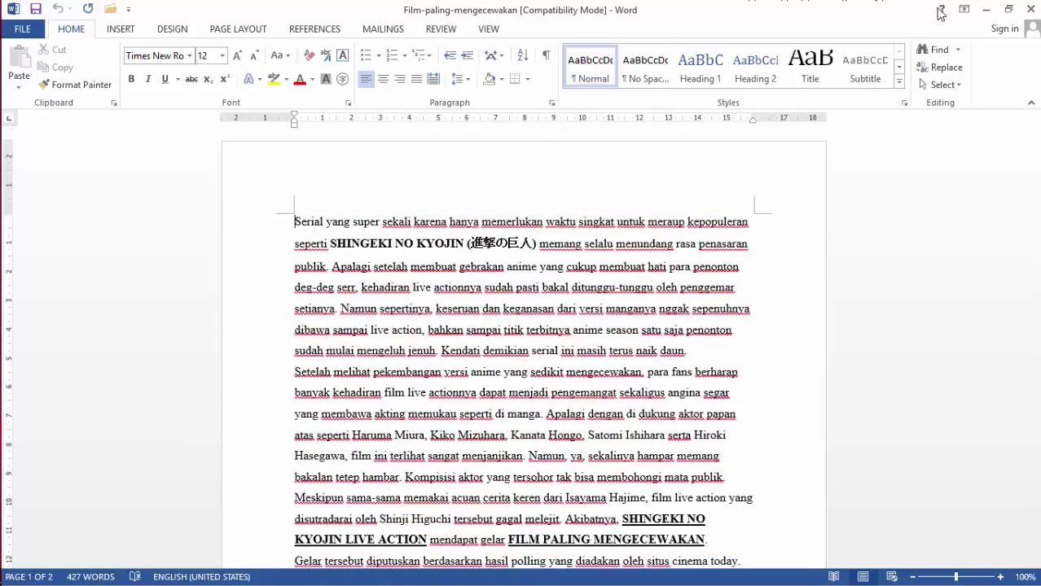
Go back to the browser and extend the post title to "Film Paling Mengecewakan menurut Orang Jepang".
click(986, 9)
click(373, 145)
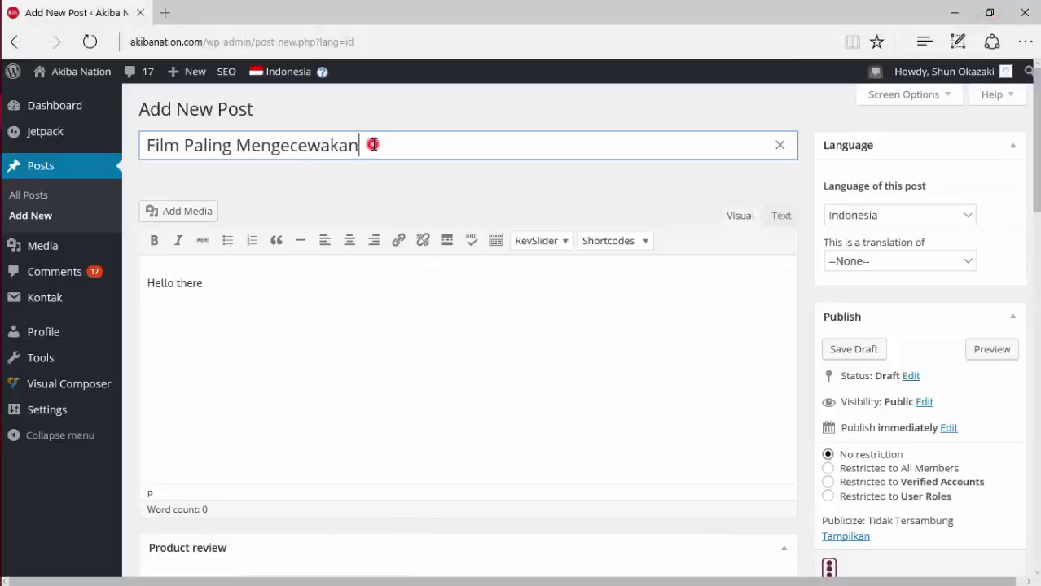
text(menuru )
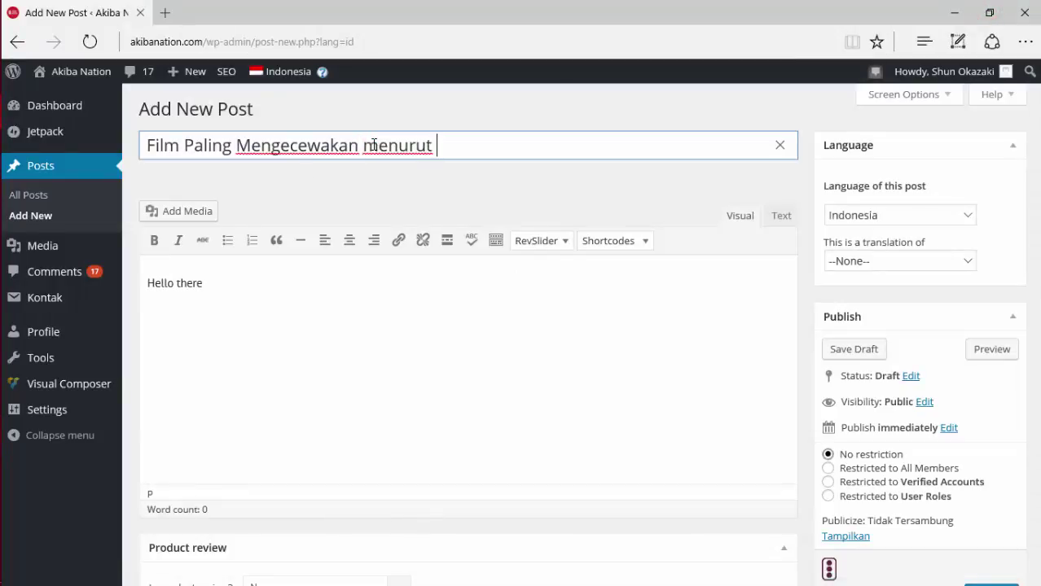
text( Orang Jepang)
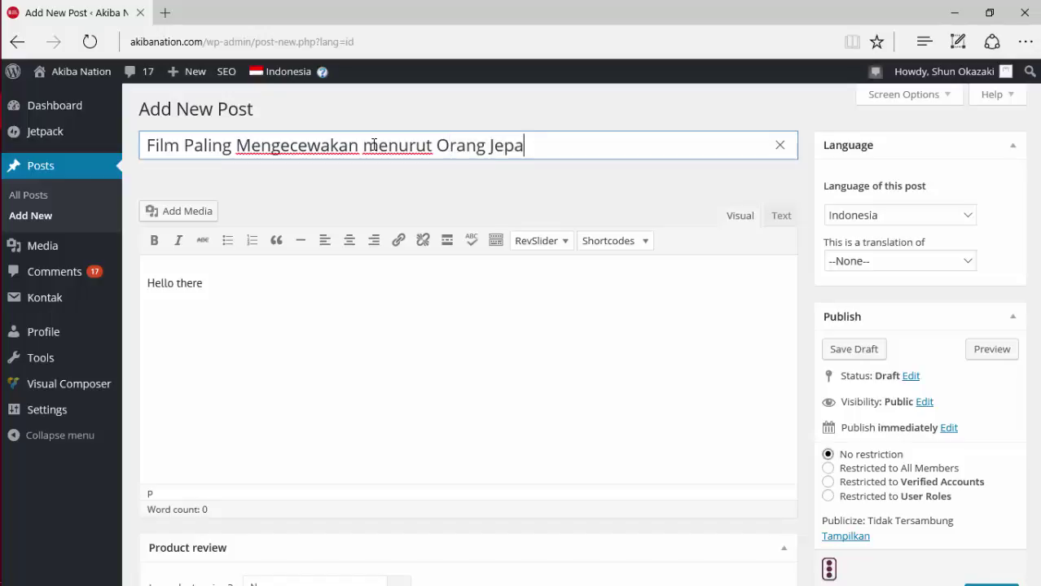
Switch back to the Word document and read through the article down to the ranked film list on the second page.
triple_click(232, 279)
mouse_move(2, 176)
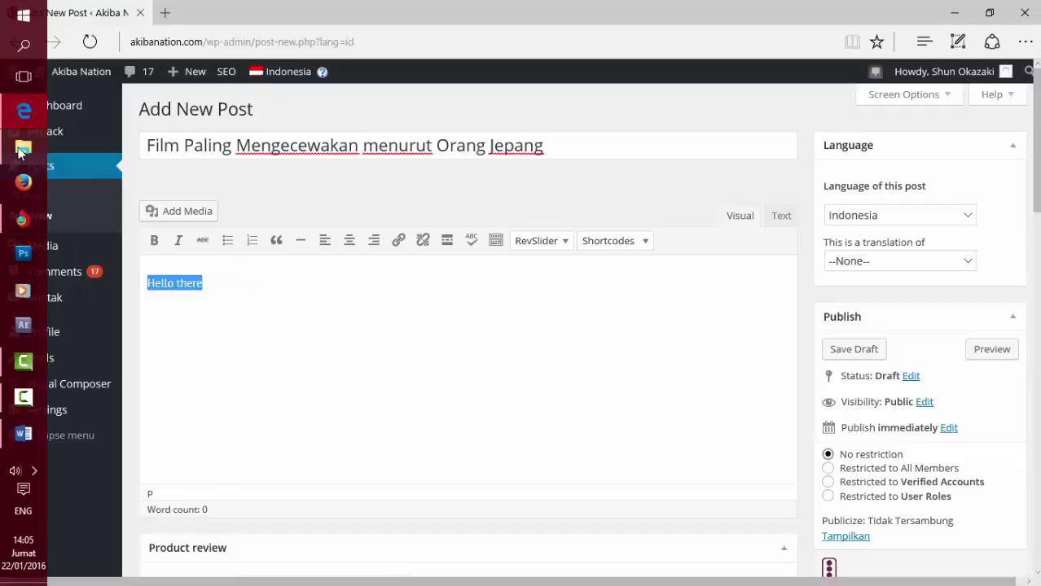
click(18, 438)
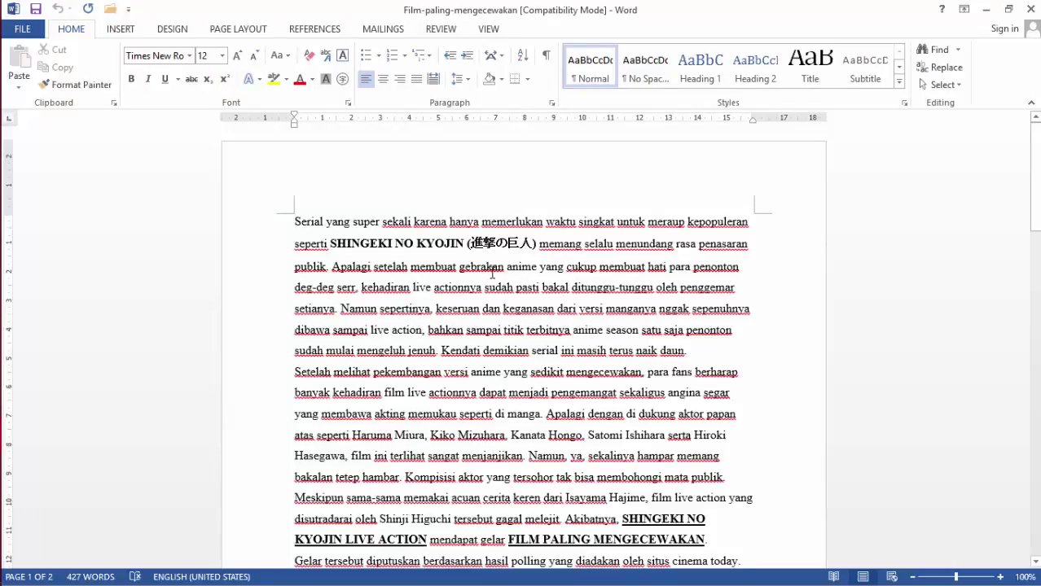
scroll(492, 274, down, 1)
scroll(468, 353, down, 1)
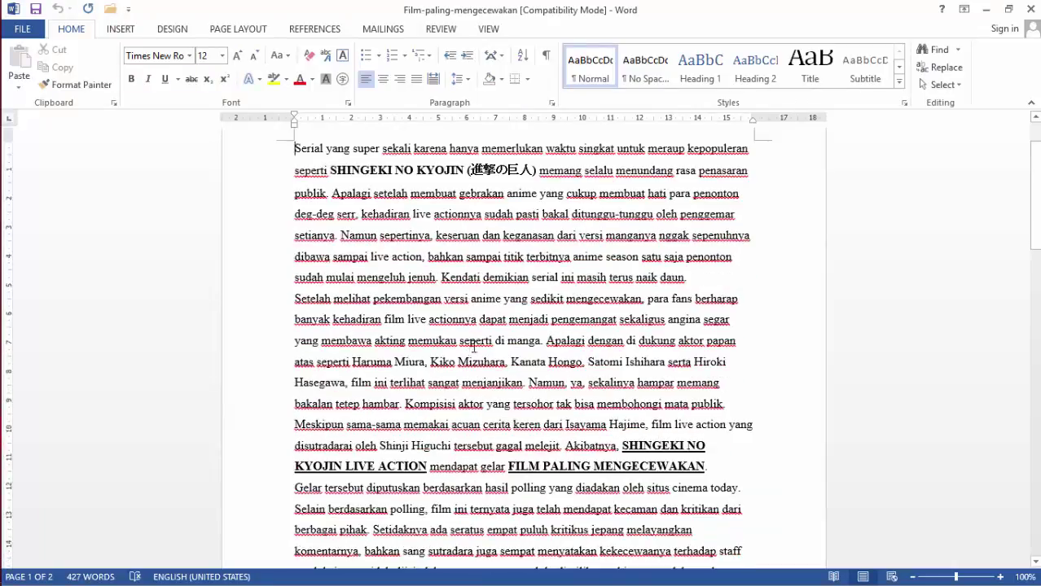
scroll(476, 344, down, 9)
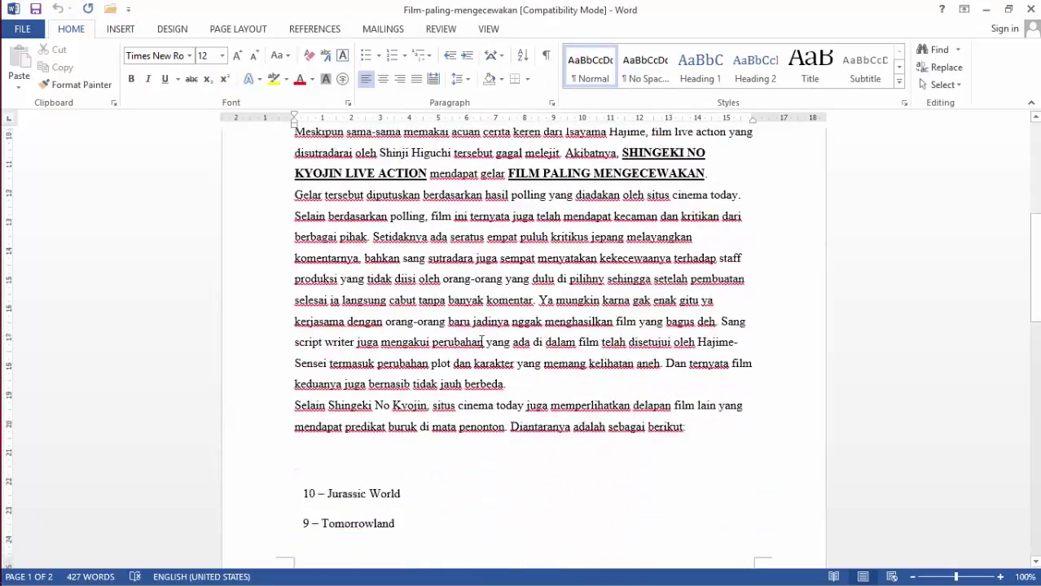
scroll(484, 334, down, 2)
scroll(485, 337, down, 2)
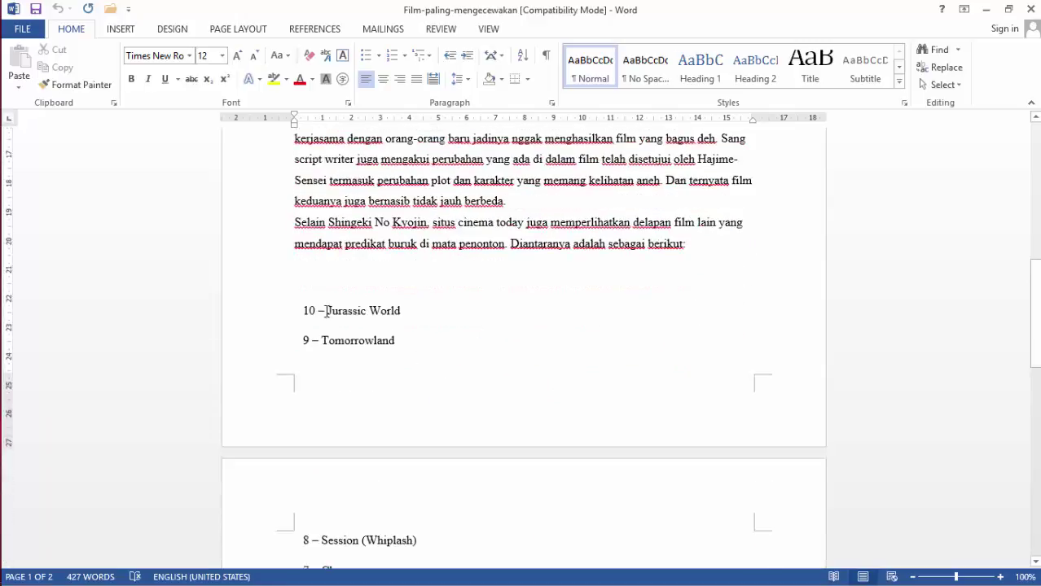
scroll(474, 291, down, 5)
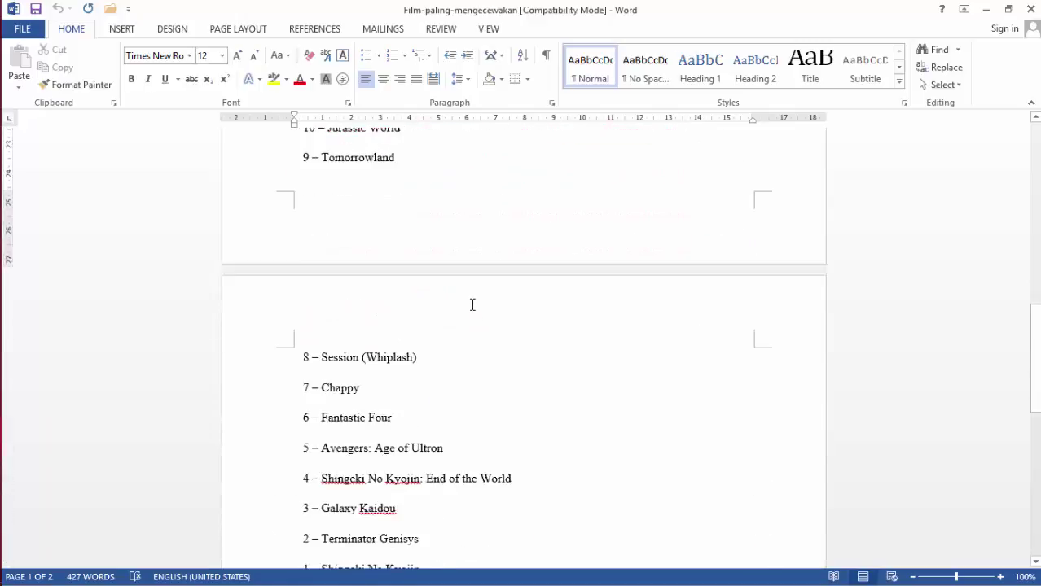
scroll(377, 389, down, 2)
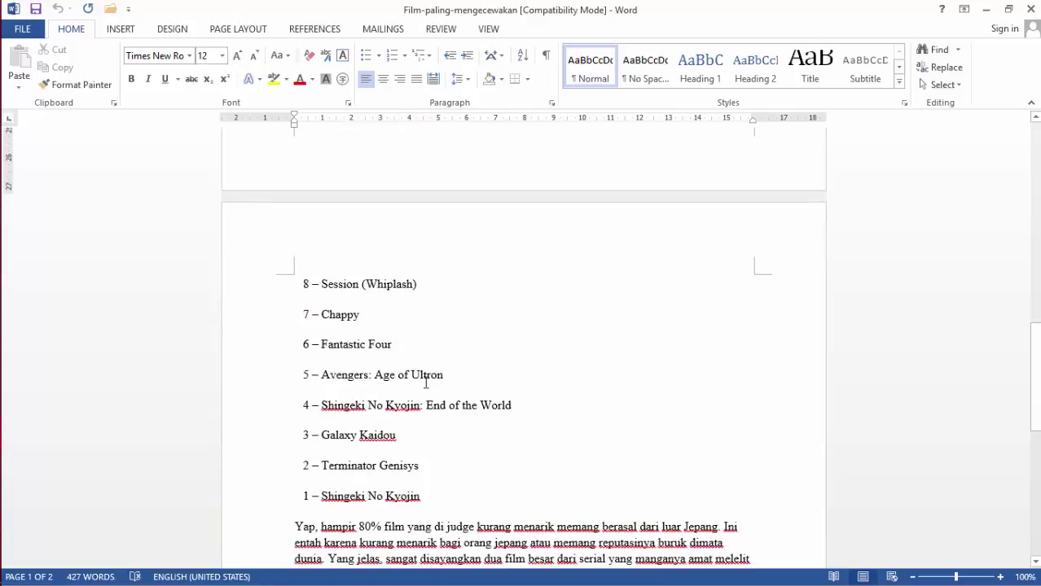
Examine the ranked film list, highlighting the entries Avengers: Age of Ultron and Shingeki No Kyojin.
drag(445, 373, 340, 382)
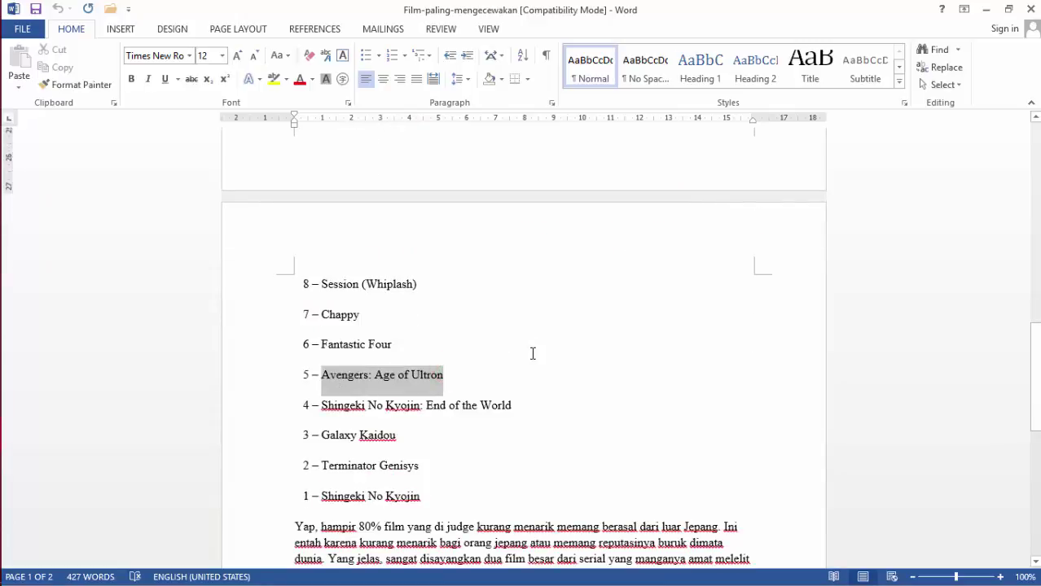
scroll(532, 354, down, 2)
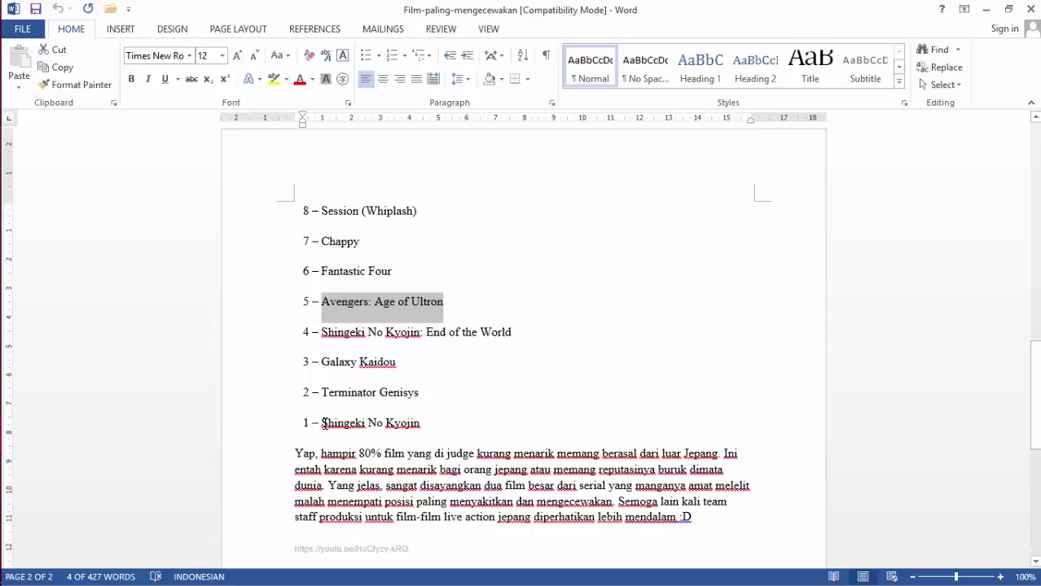
drag(324, 423, 422, 422)
click(390, 333)
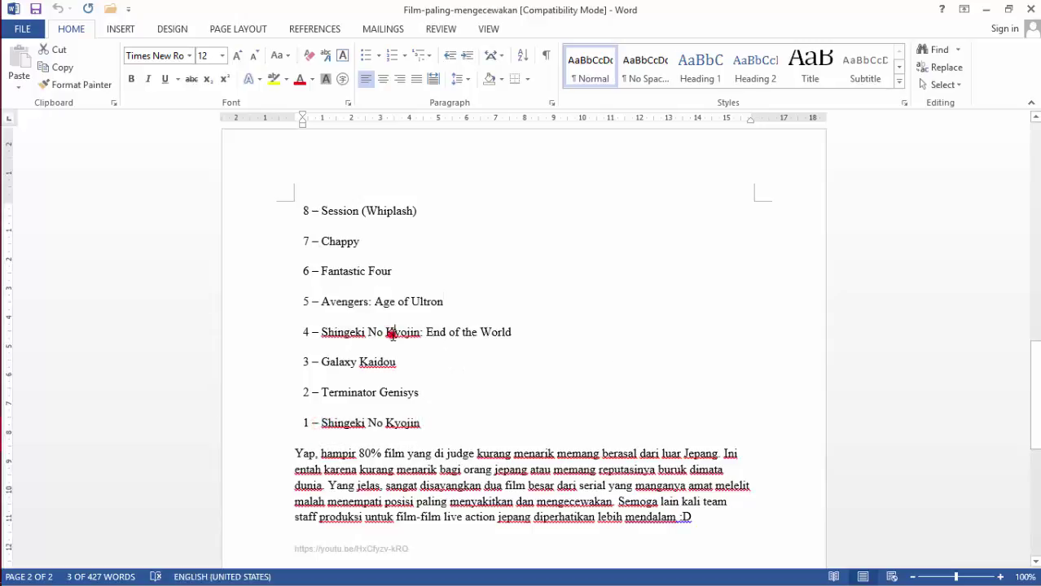
scroll(463, 356, down, 1)
scroll(463, 356, up, 1)
scroll(462, 356, up, 1)
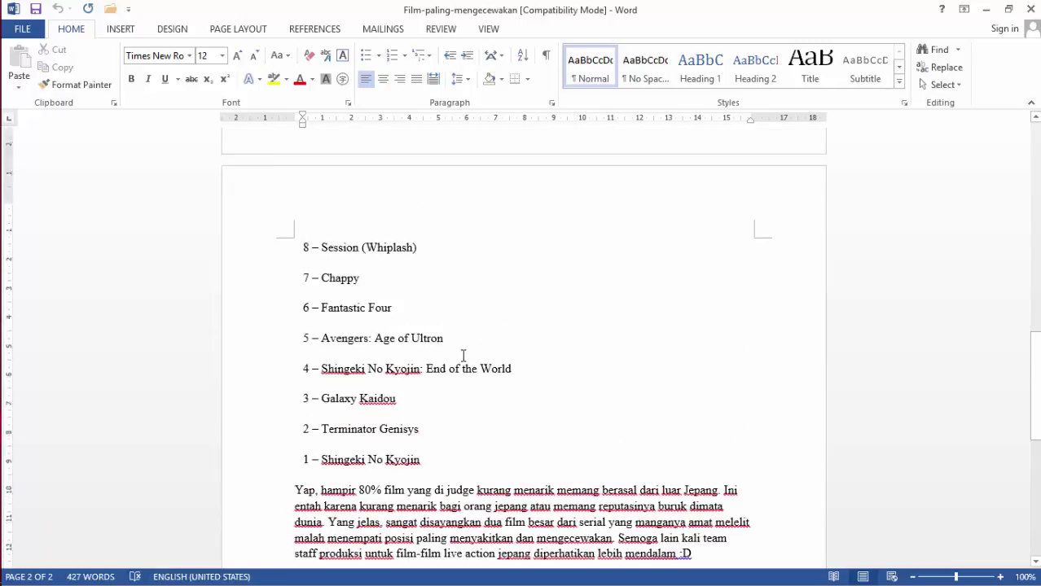
Copy the article from its first paragraph through the closing paragraph and paste it into the browser's post body, replacing "Hello there".
scroll(570, 387, down, 4)
drag(713, 416, 297, 144)
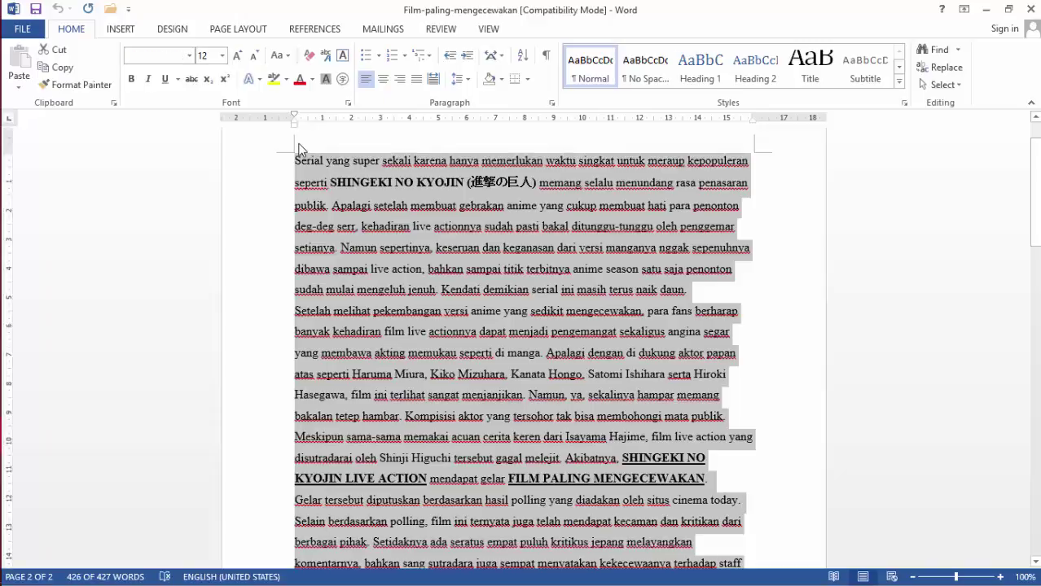
mouse_move(10, 244)
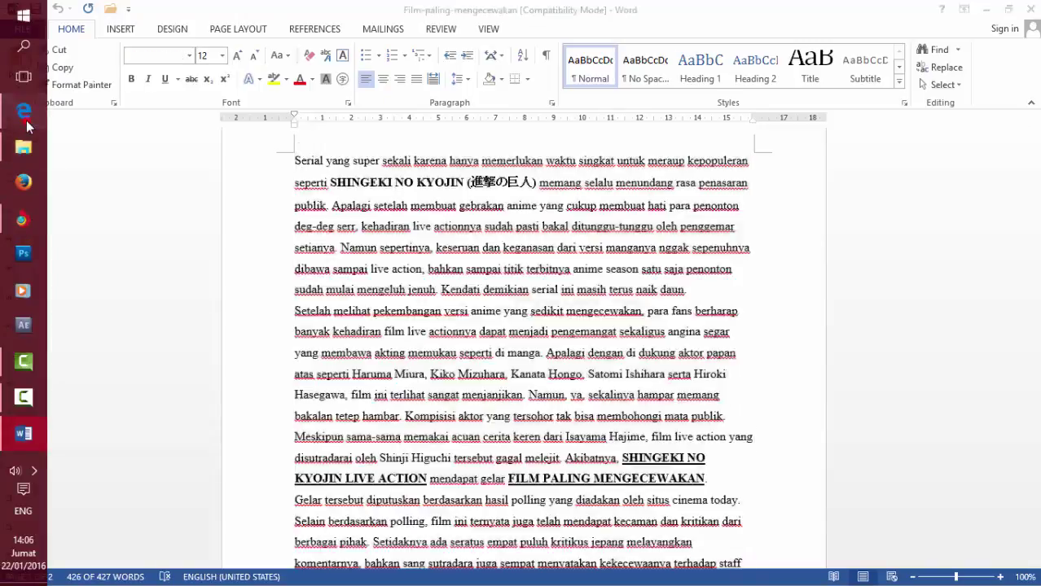
click(24, 110)
click(224, 284)
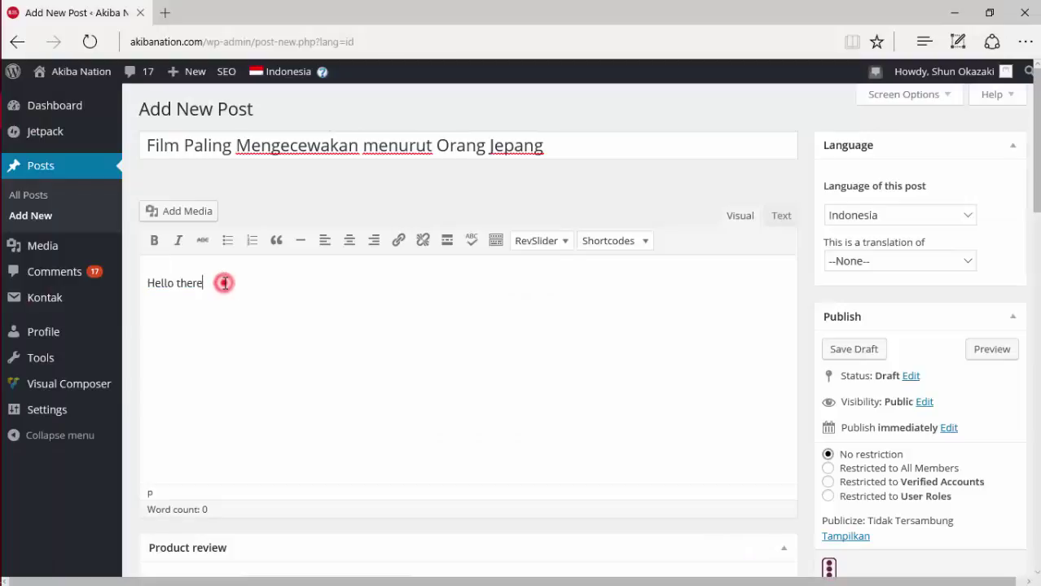
triple_click(223, 283)
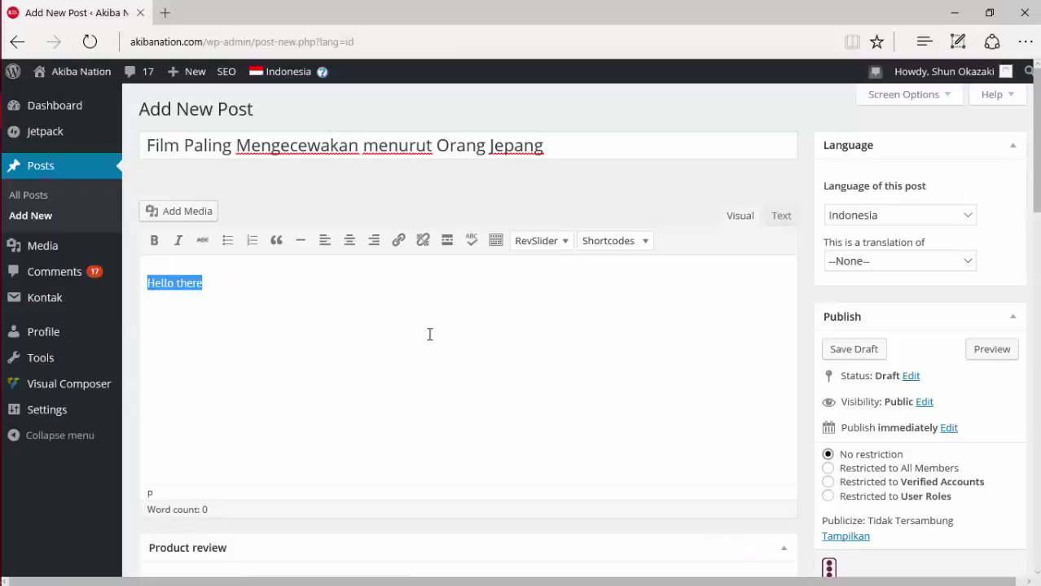
key(ctrl+v)
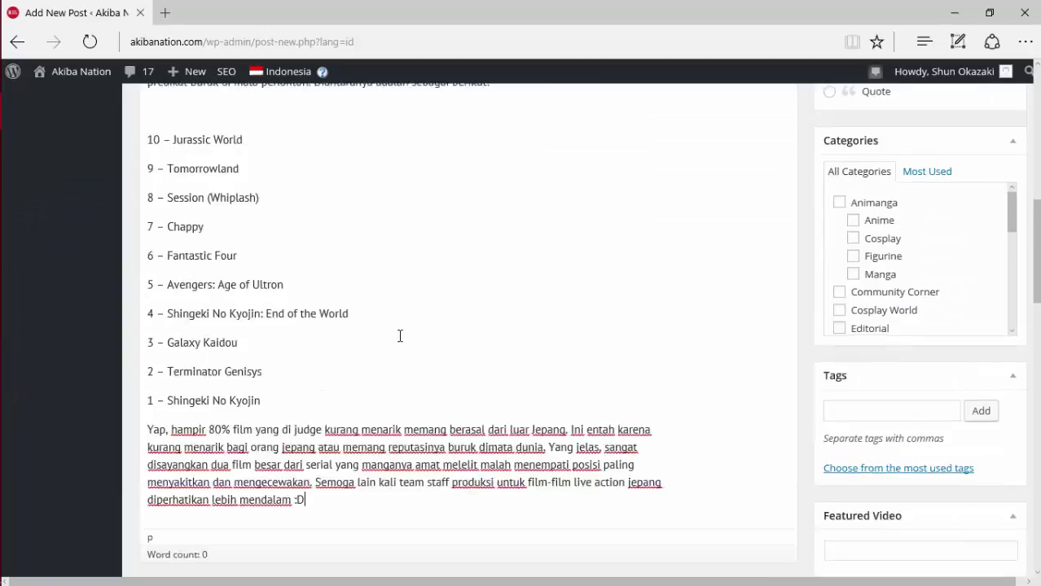
Look over the pasted article in the post editor, from its closing paragraph back up to the title.
scroll(428, 338, down, 2)
scroll(427, 337, up, 15)
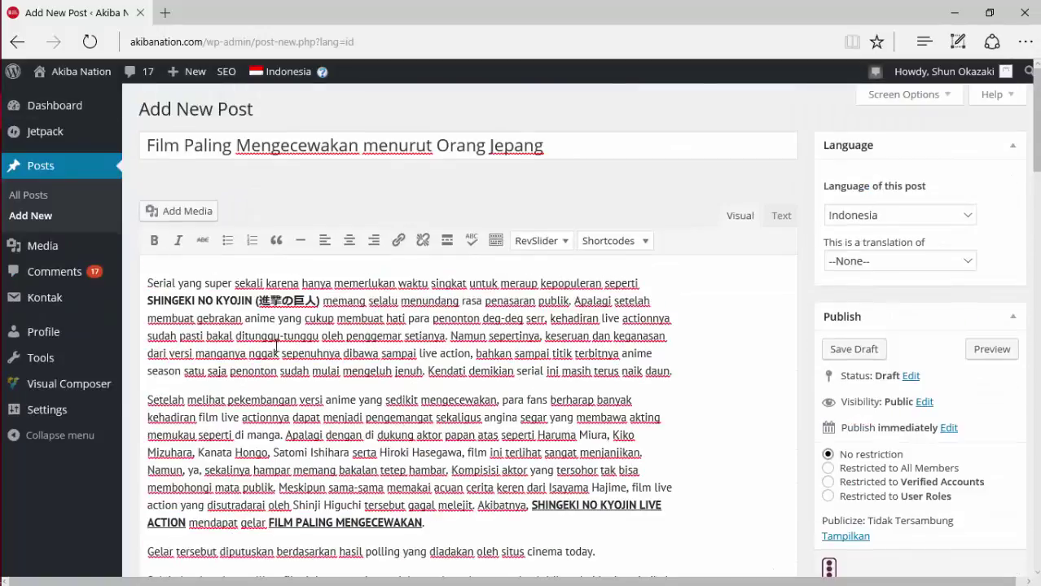
scroll(652, 389, down, 2)
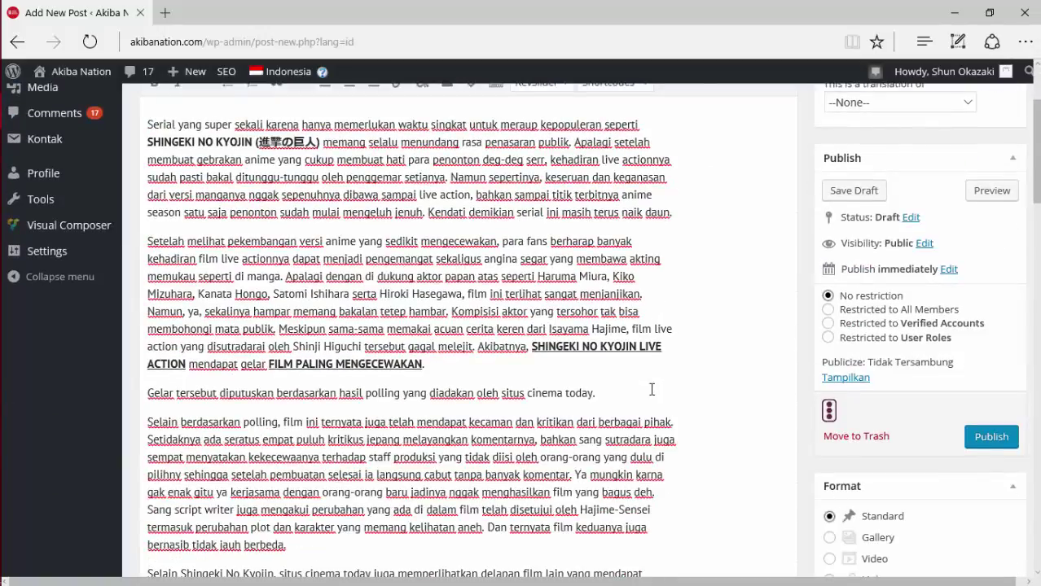
scroll(523, 383, up, 2)
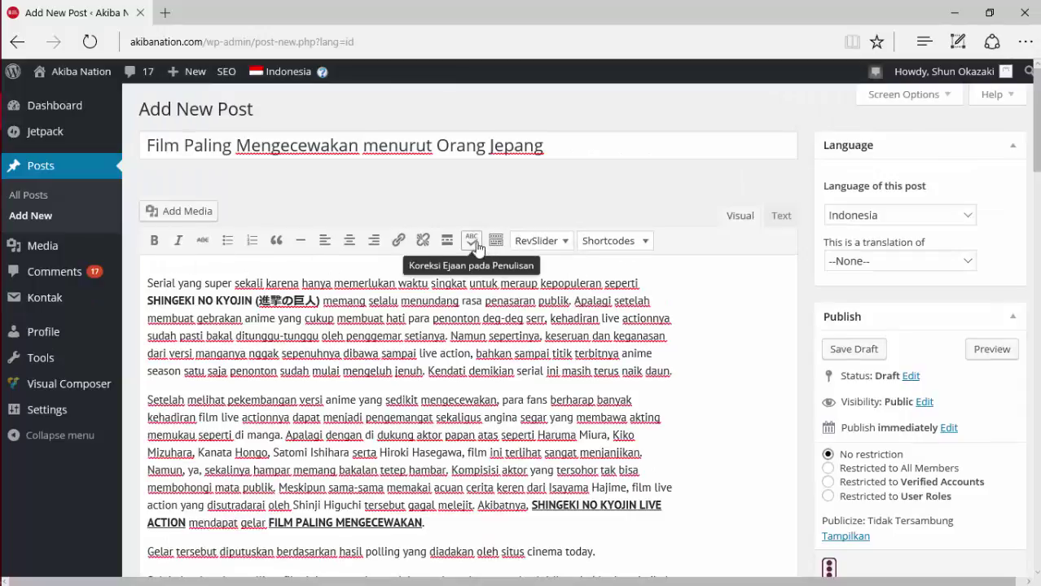
Show the second row of formatting tools and look through the Formats and paragraph style options.
click(499, 242)
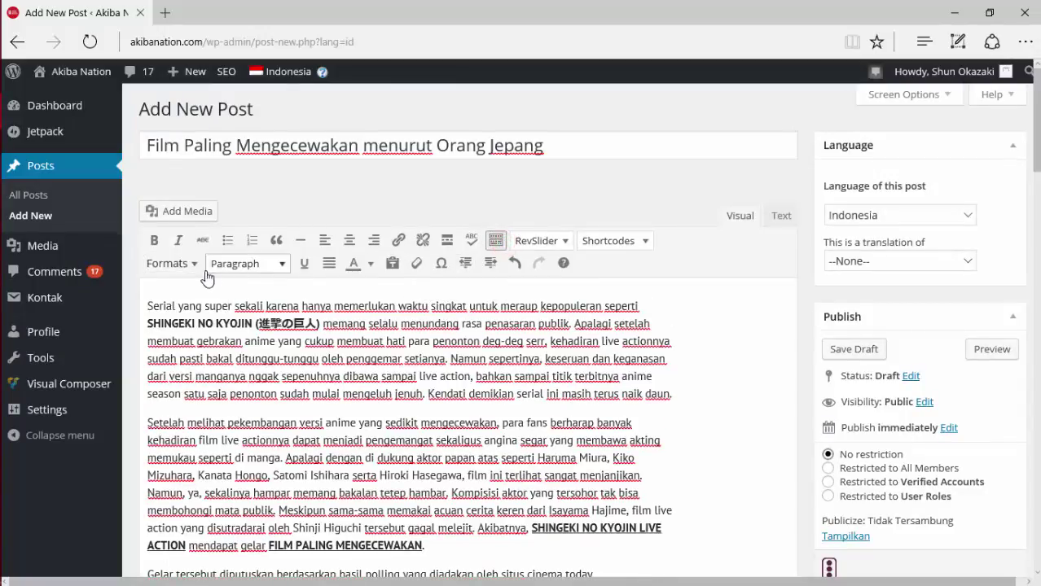
click(195, 266)
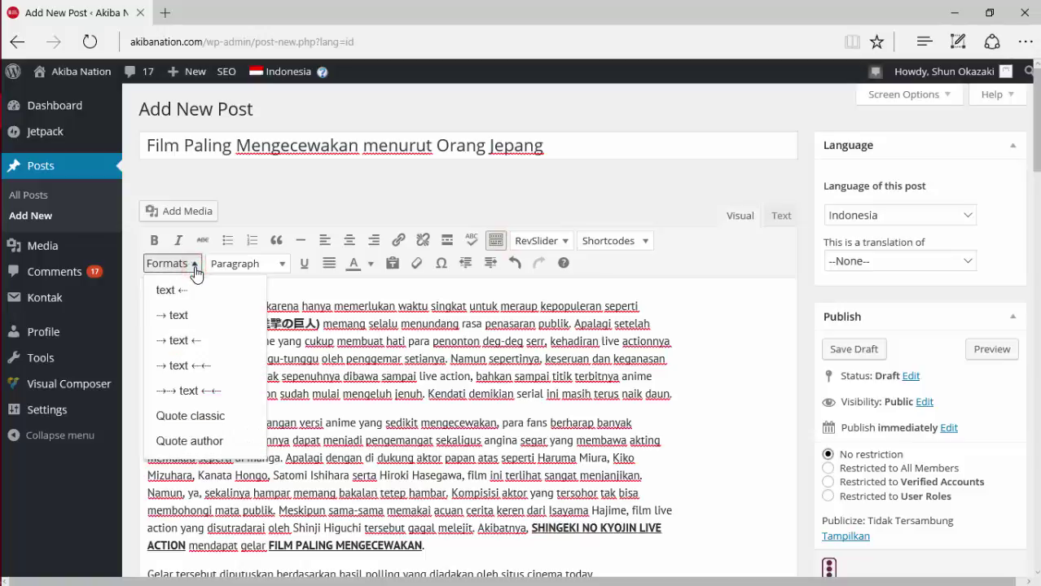
click(195, 266)
click(280, 264)
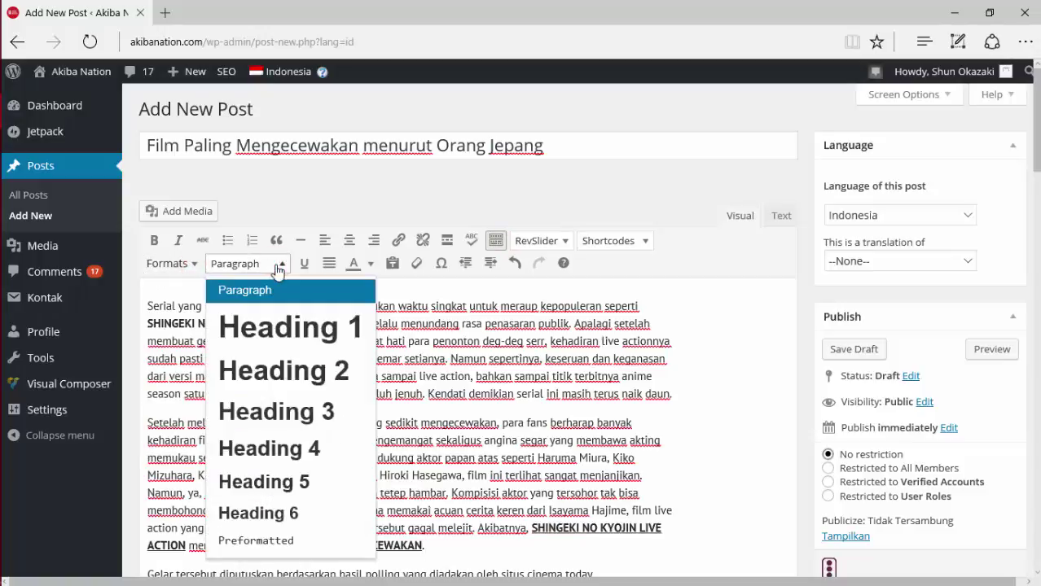
click(276, 267)
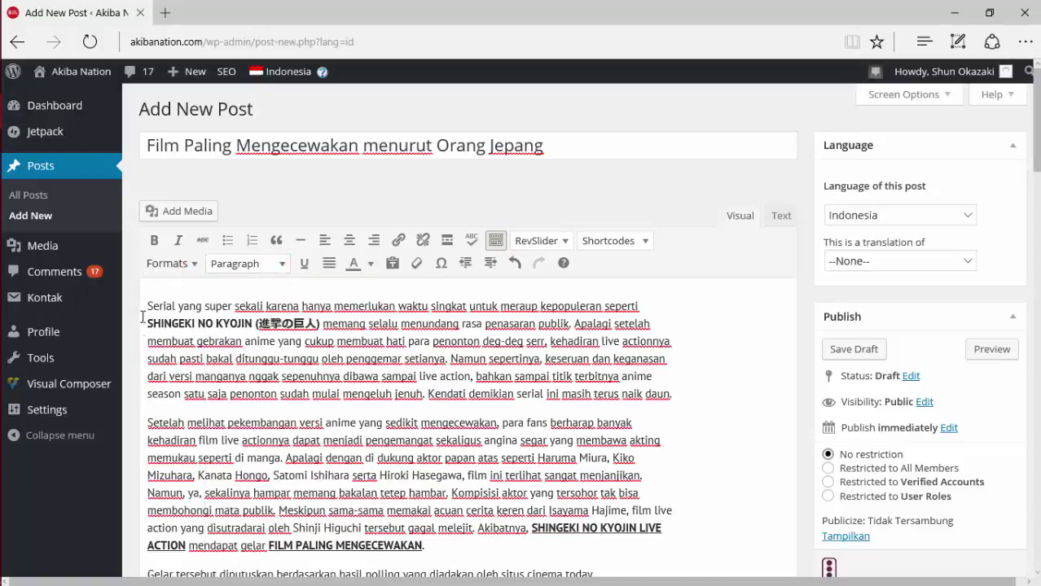
Try the Heading 1 style on the article's opening paragraph and set it back to Paragraph.
drag(148, 306, 265, 307)
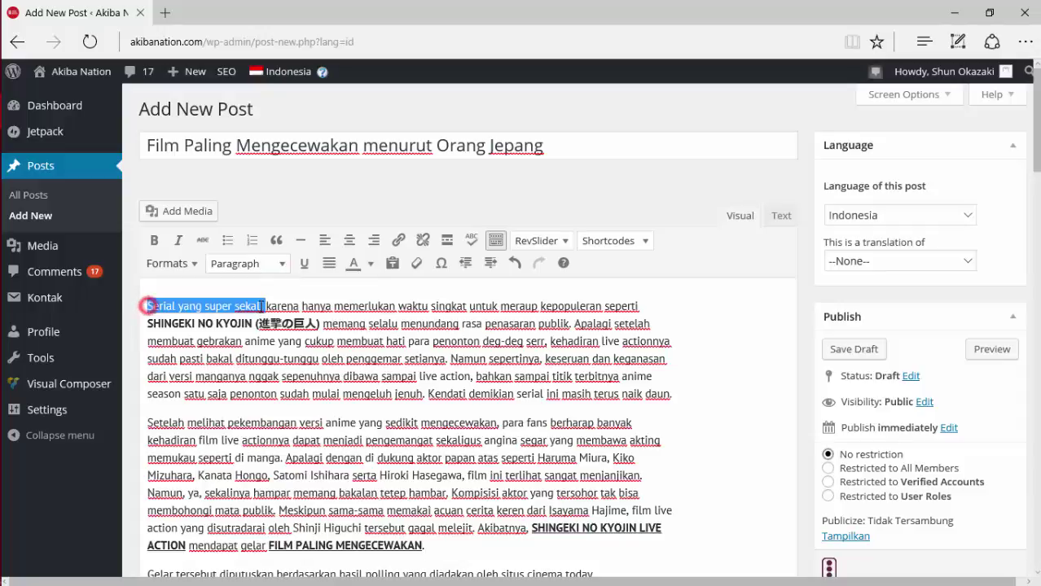
click(281, 264)
click(275, 337)
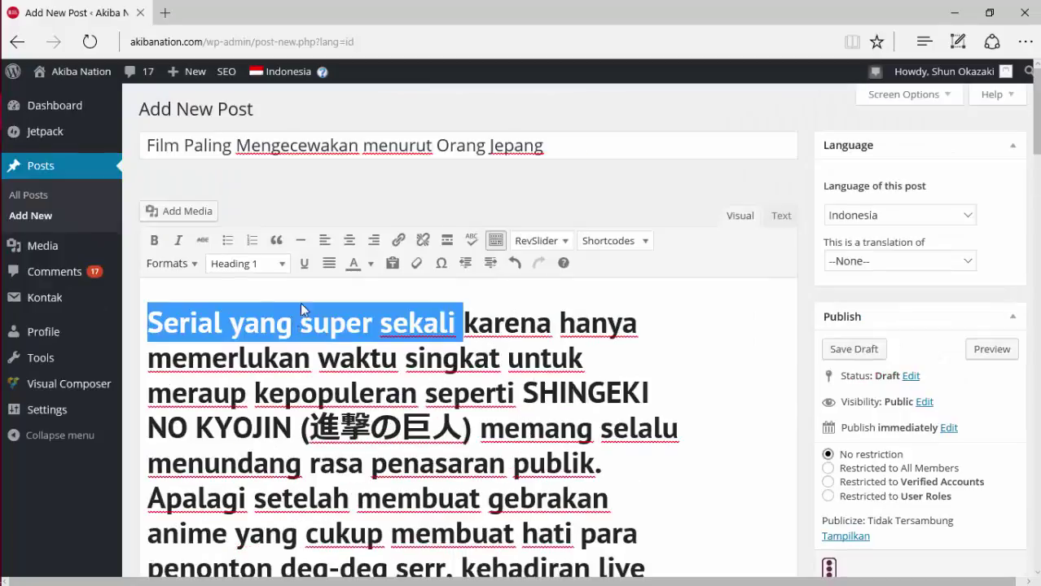
click(277, 264)
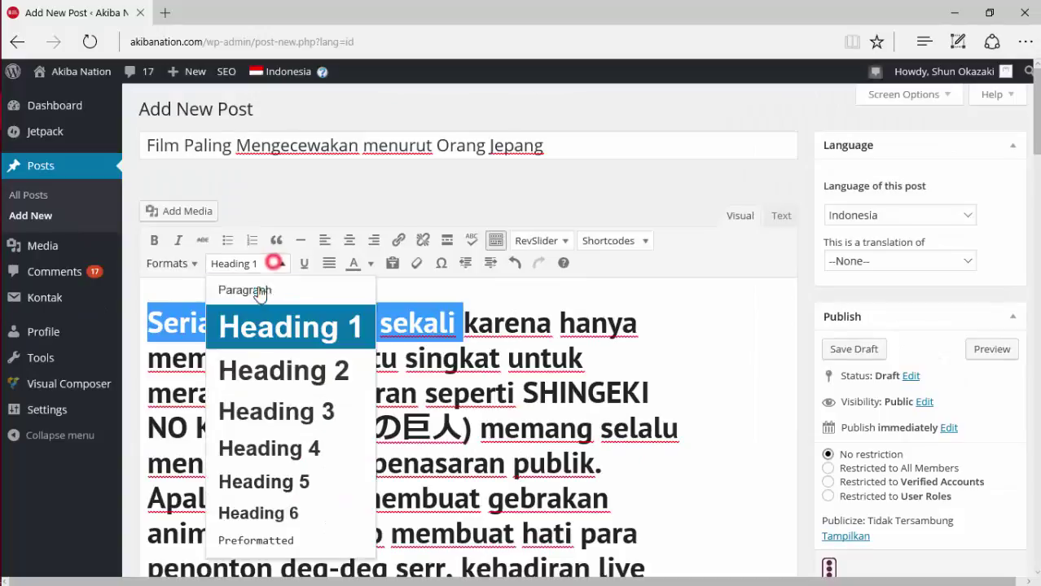
click(245, 290)
scroll(299, 358, up, 3)
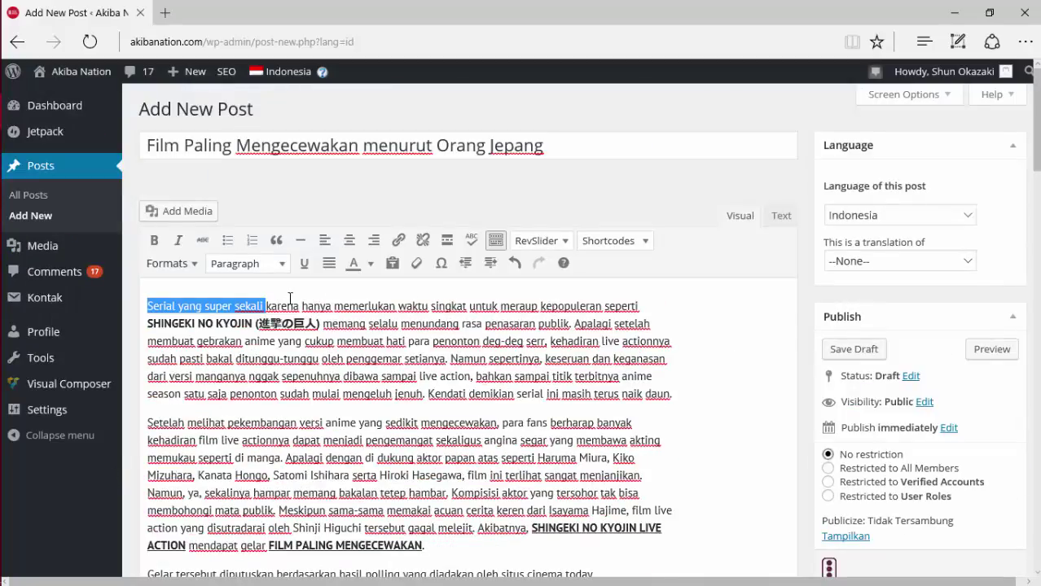
click(319, 319)
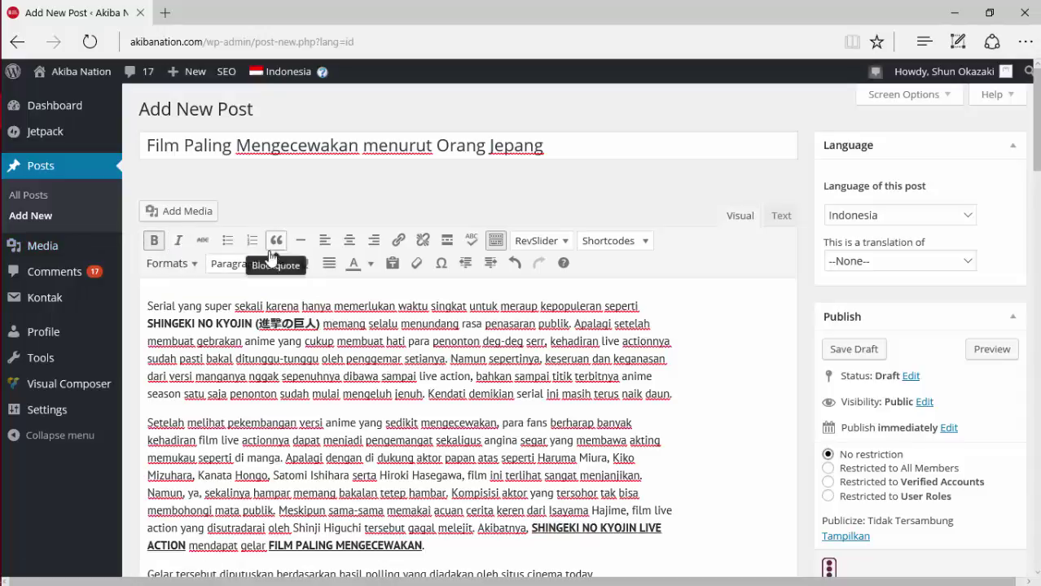
Try to insert a link on "ditunggu-tunggu oleh penggemar setianya" and on "para penonton" in the first paragraph.
scroll(356, 373, down, 6)
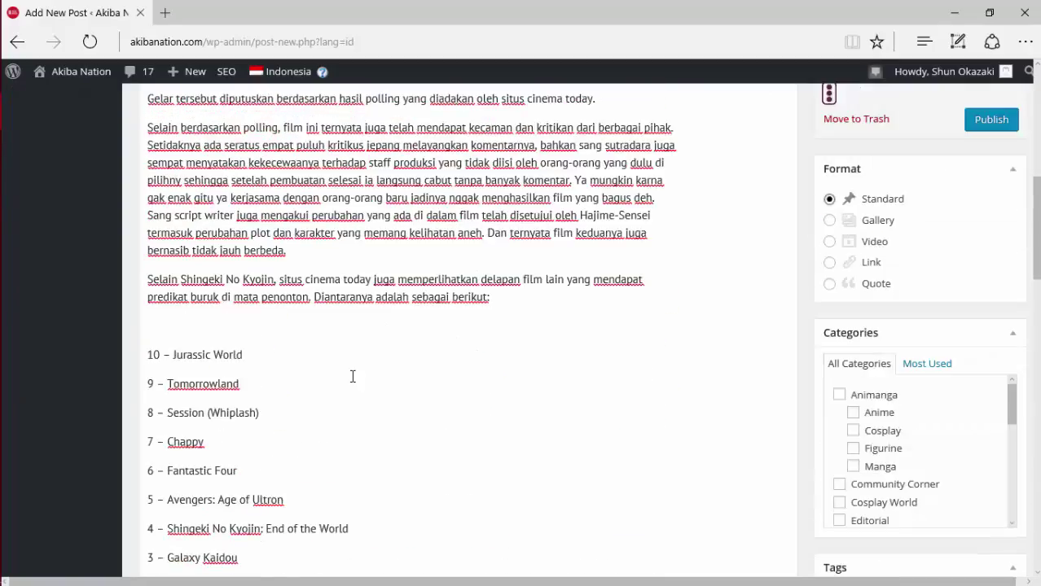
scroll(353, 377, up, 6)
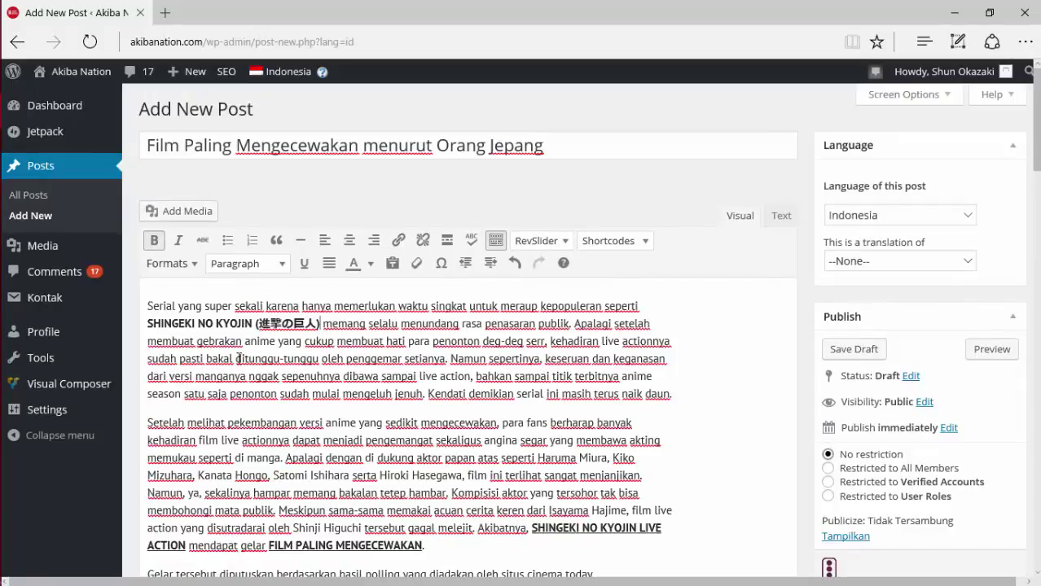
drag(238, 359, 445, 360)
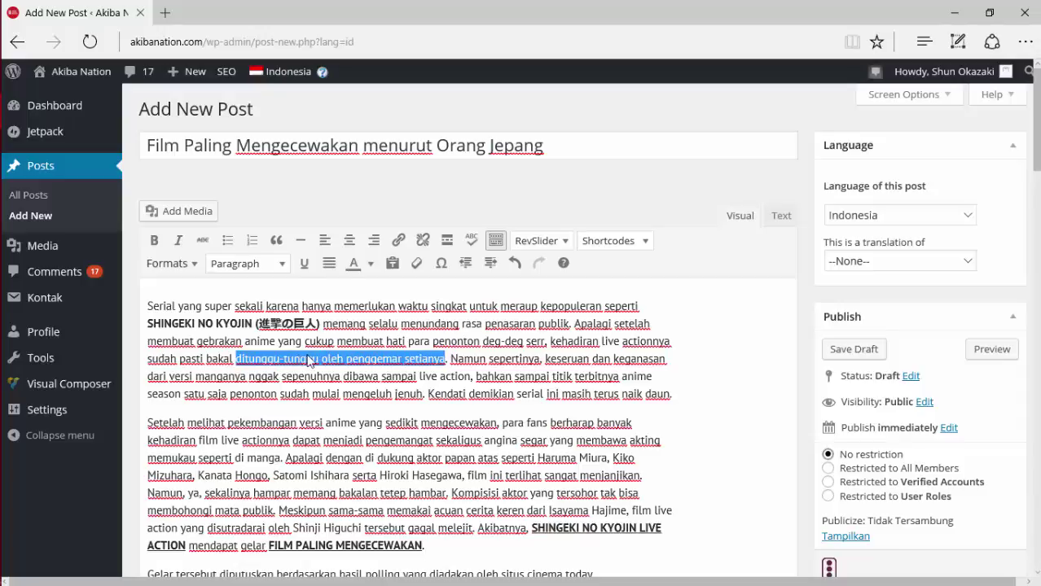
click(397, 242)
click(400, 242)
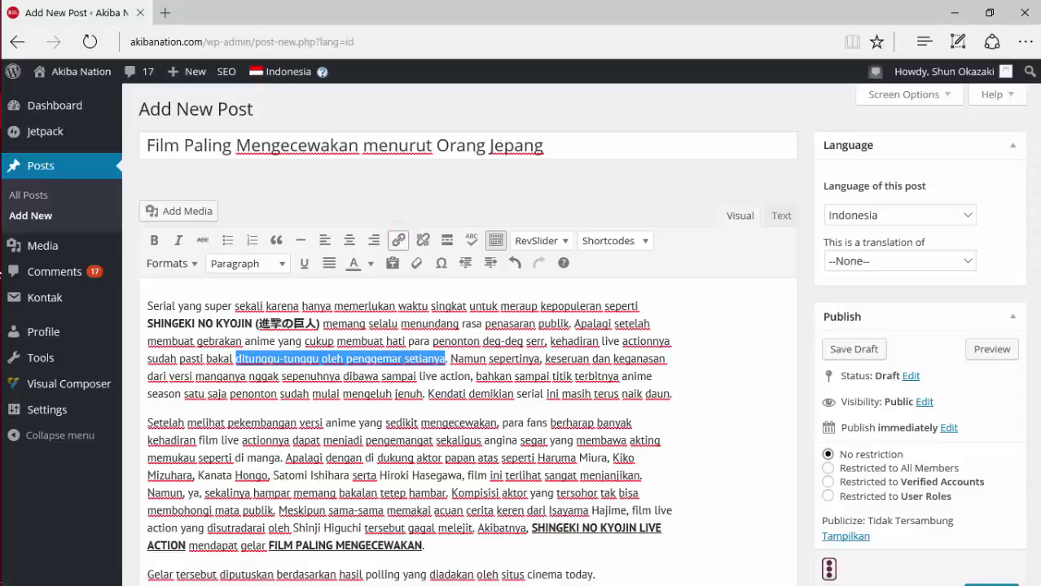
click(398, 242)
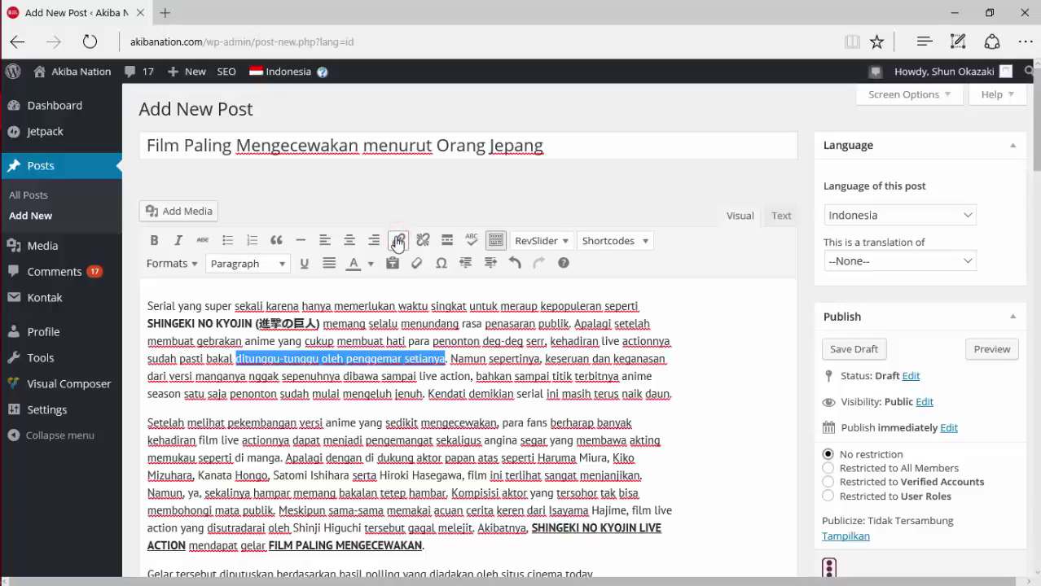
click(372, 360)
drag(236, 359, 432, 360)
click(399, 239)
drag(408, 342, 482, 342)
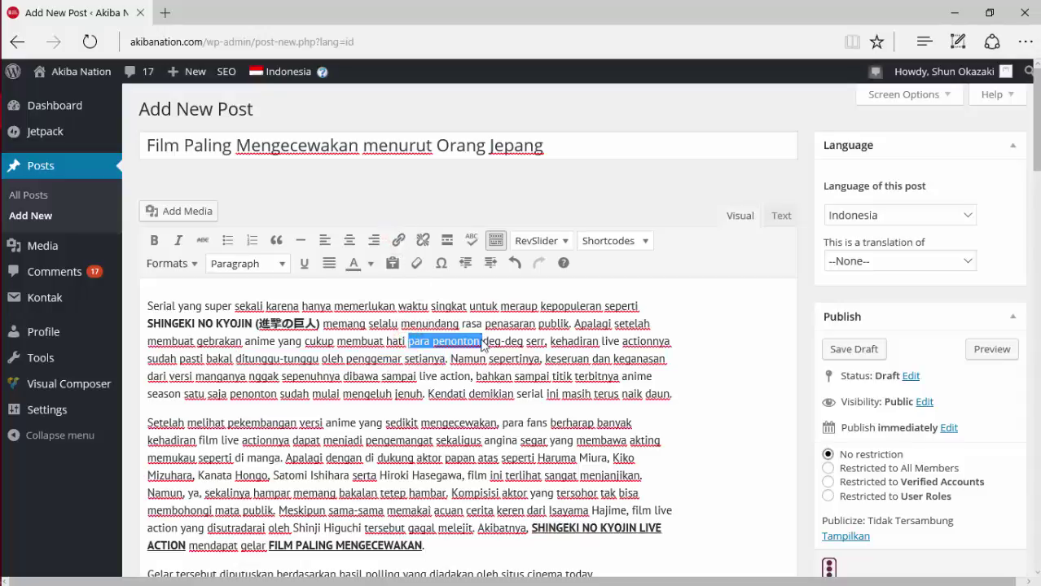
click(398, 241)
click(438, 344)
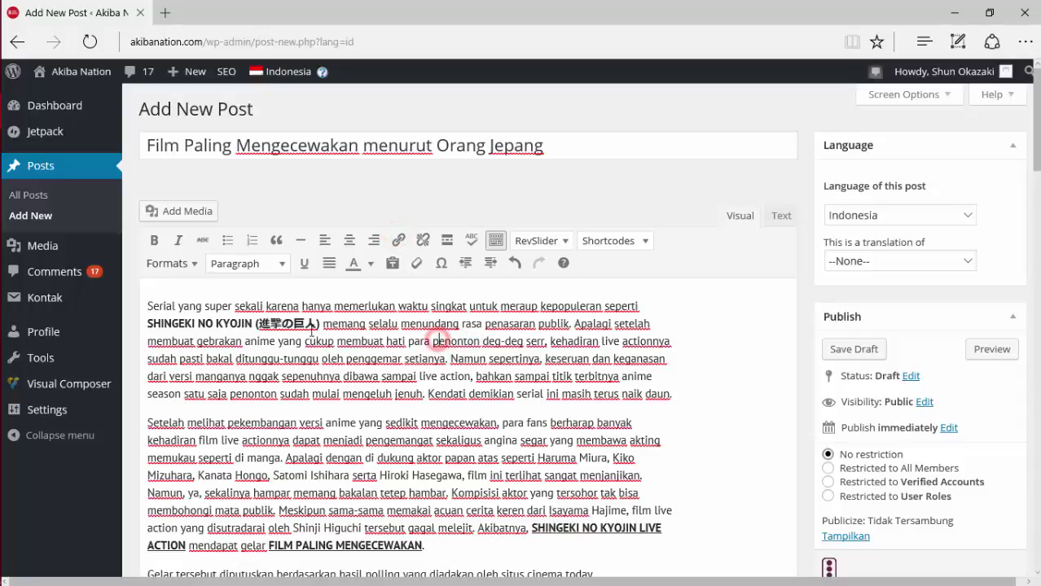
Review the new post from its title through the article text down to the product review and post settings.
click(547, 145)
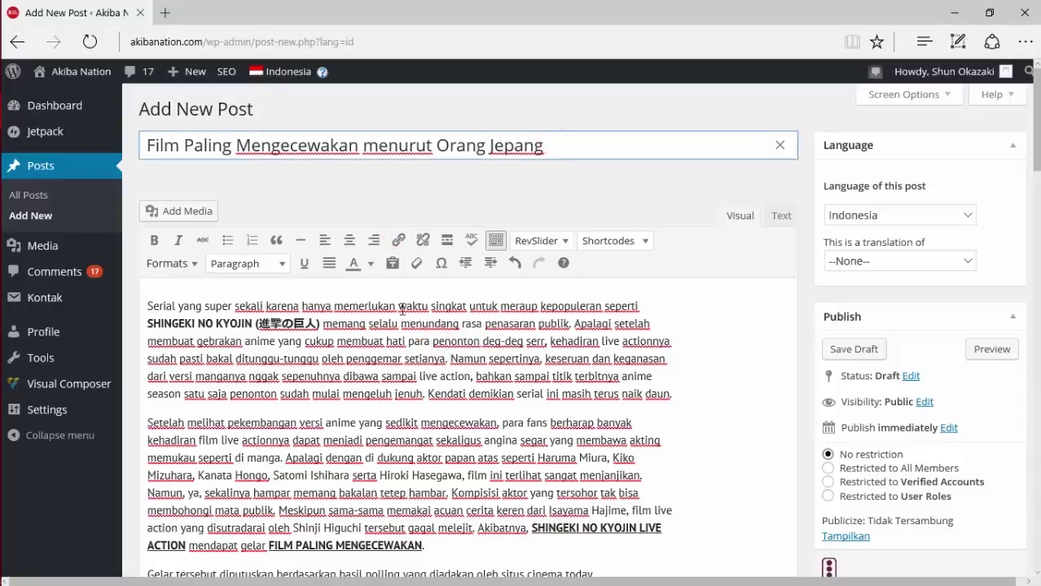
scroll(394, 279, down, 3)
scroll(393, 280, up, 3)
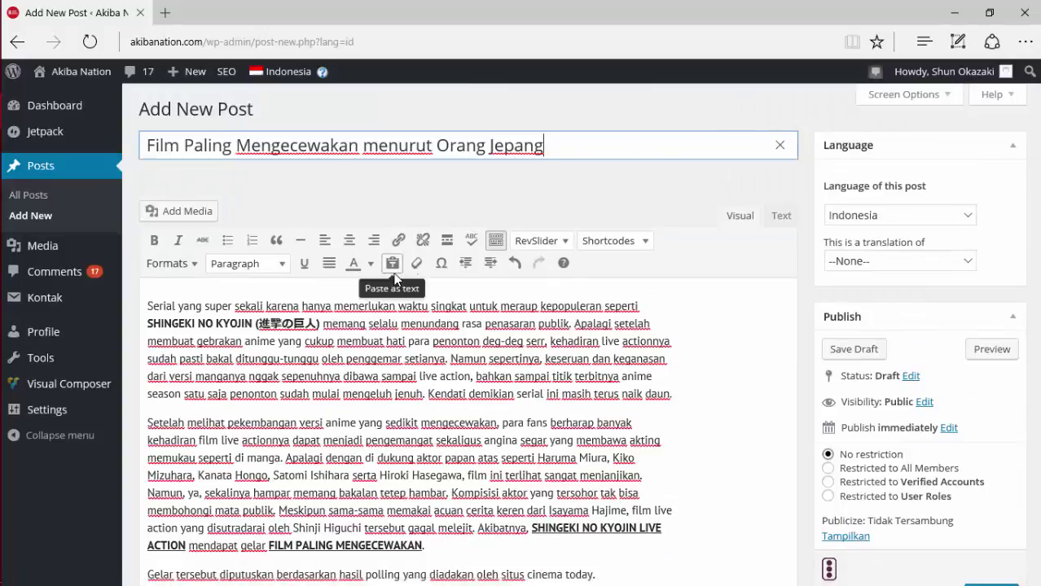
scroll(402, 318, down, 15)
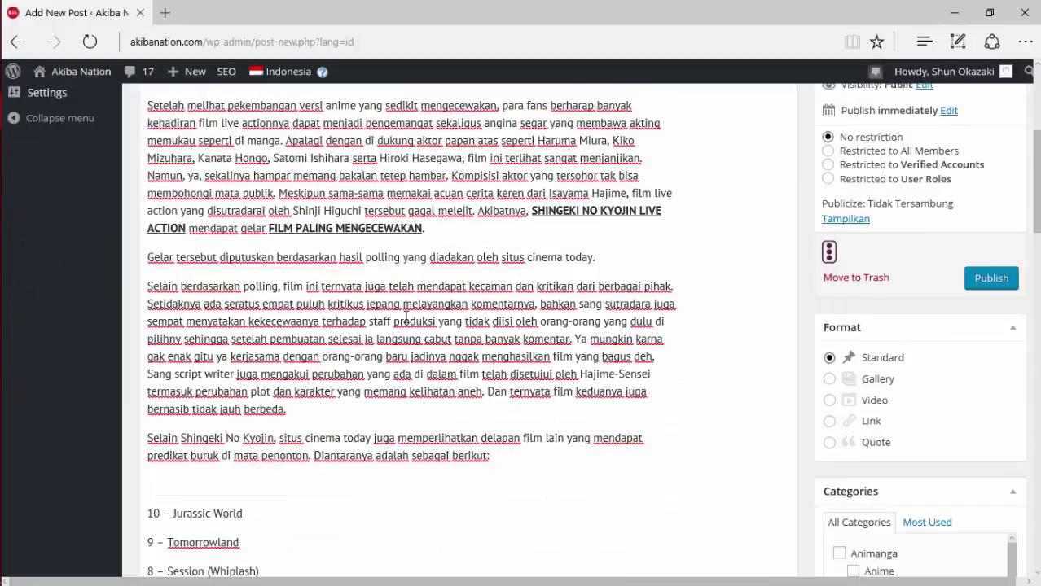
scroll(399, 333, up, 15)
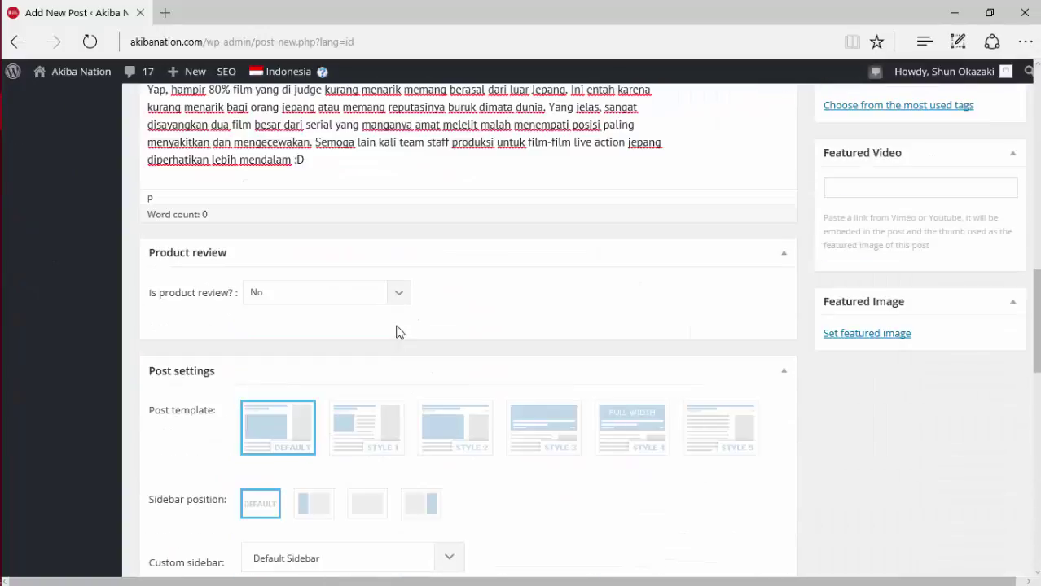
scroll(398, 324, up, 3)
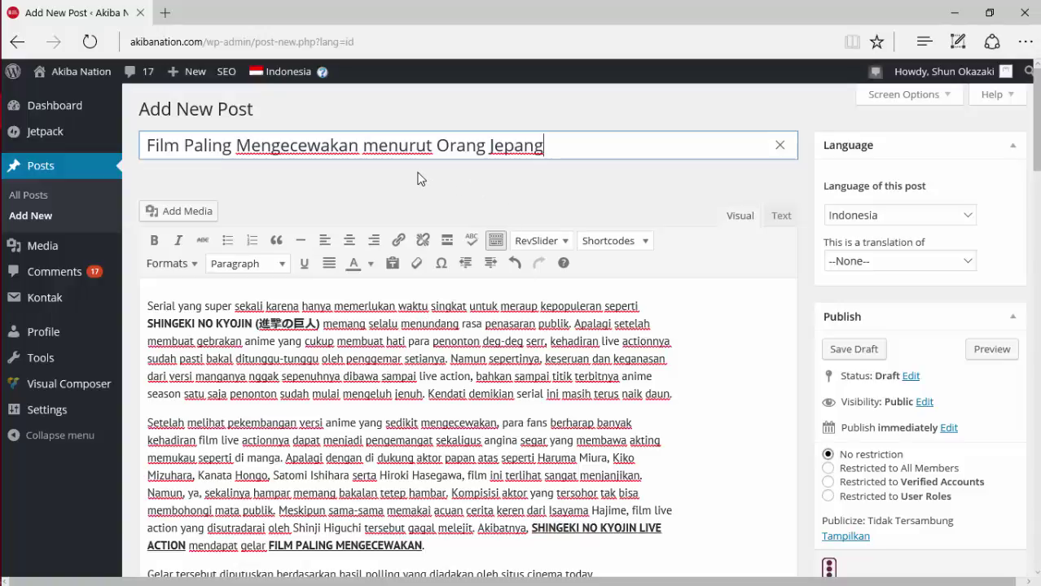
scroll(131, 209, down, 2)
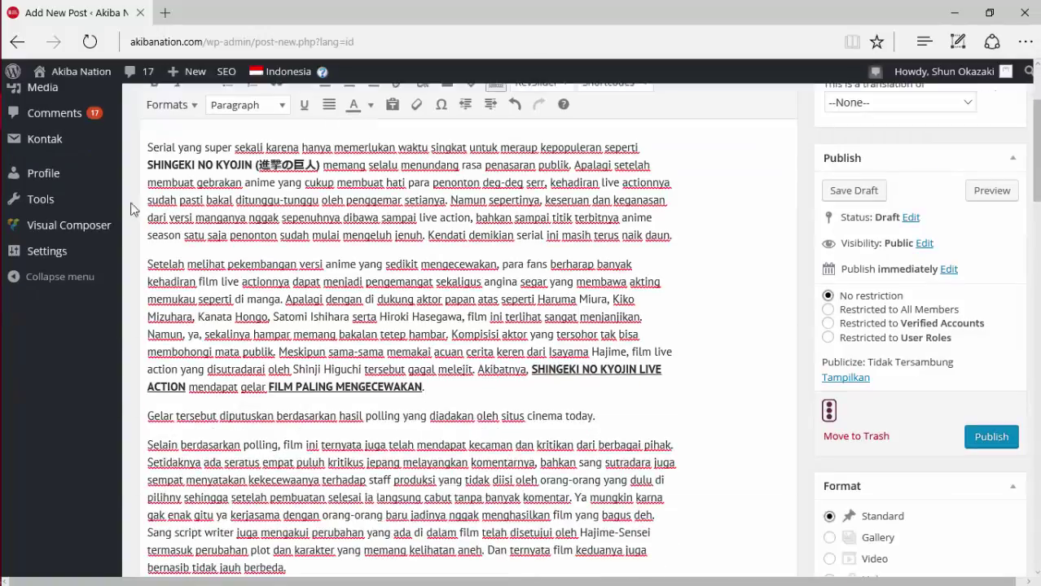
scroll(500, 364, down, 4)
scroll(489, 356, up, 6)
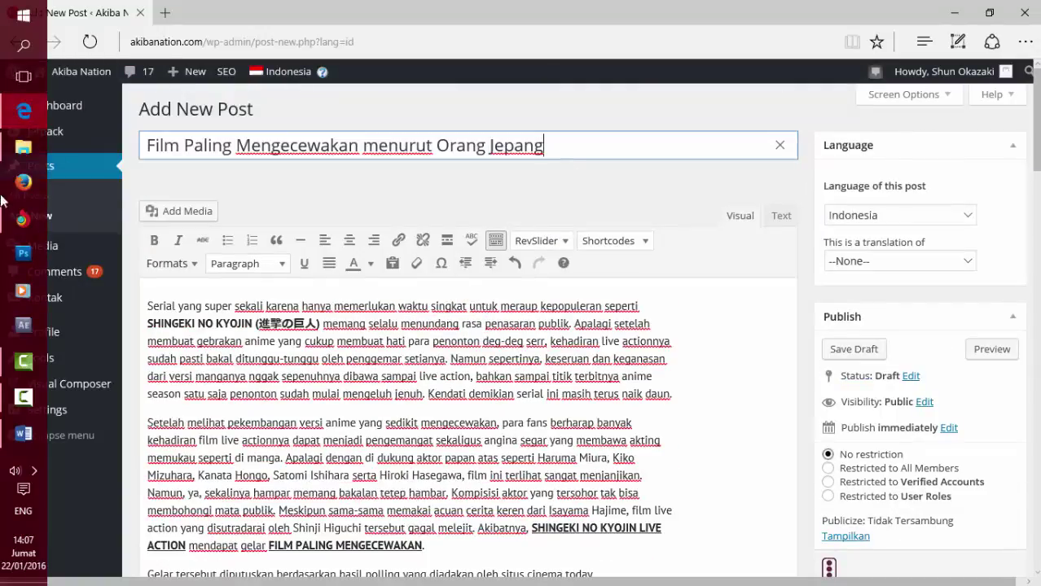
Switch to Chrome, close the Facebook tab and open the list of all posts in the Akiba Nation admin.
click(10, 220)
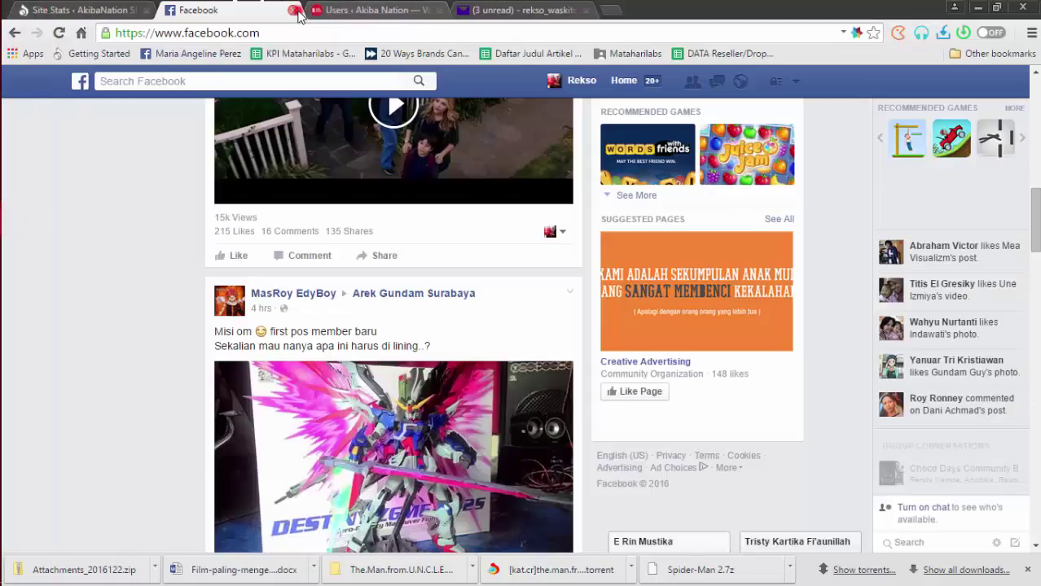
click(292, 10)
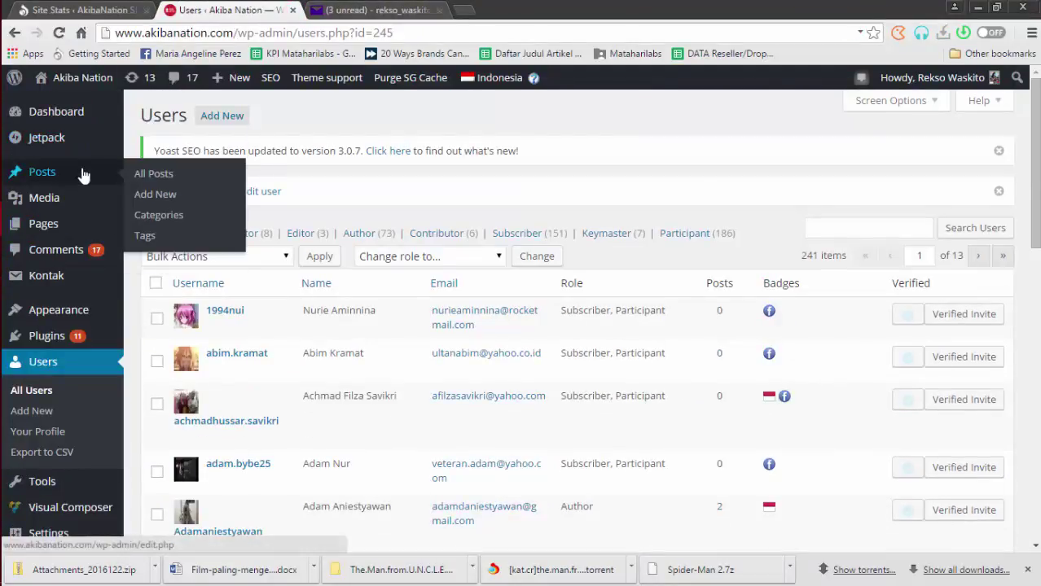
click(82, 173)
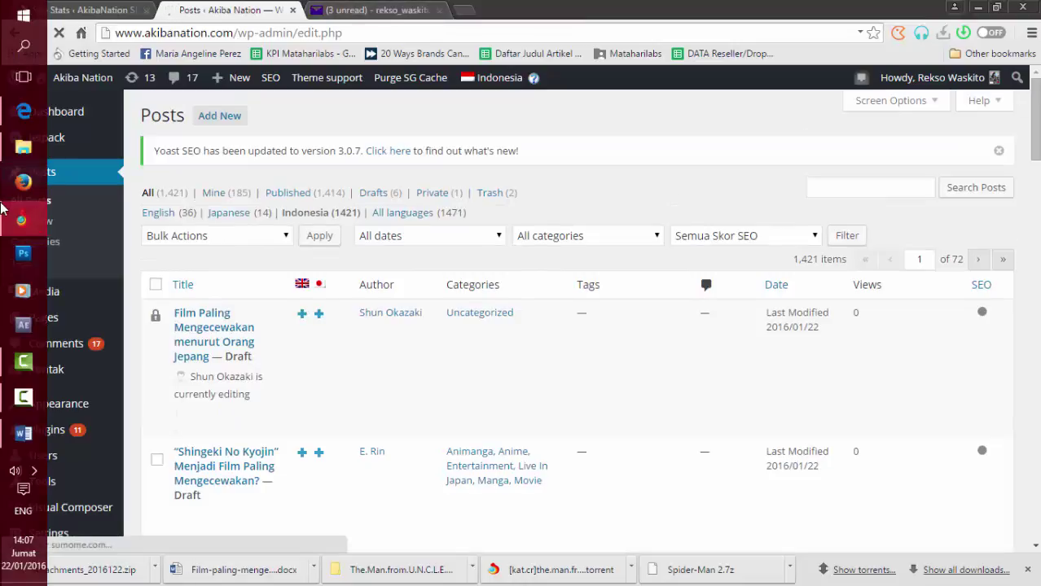
Compare the Edge and Chrome windows and open the draft "Film Paling Mengecewakan menurut Orang Jepang" for editing in Chrome.
click(25, 112)
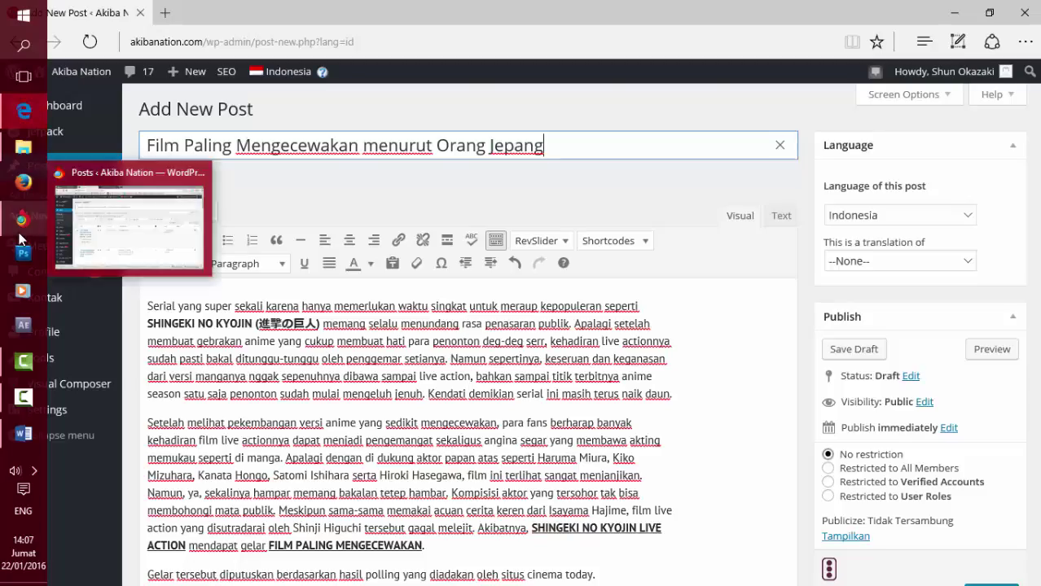
click(23, 219)
click(23, 111)
click(24, 218)
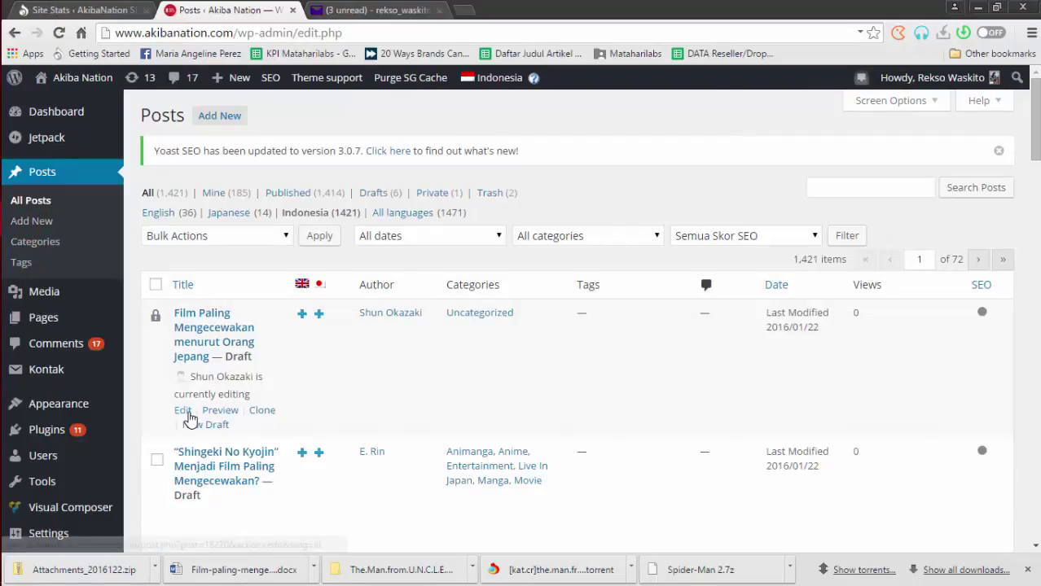
click(182, 410)
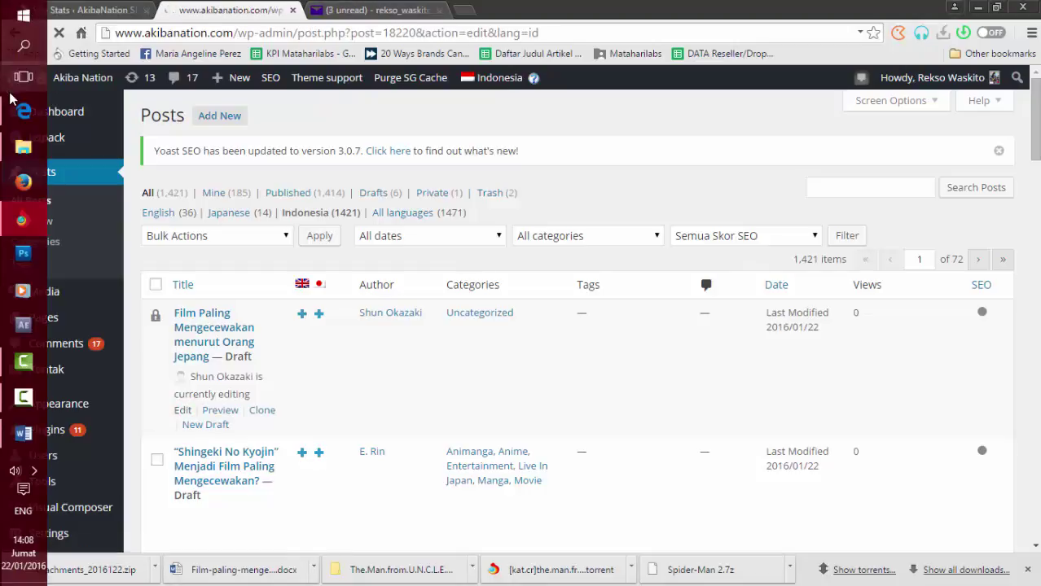
Look over the article once more in the Edge window and return to the draft's edit page in Chrome.
click(24, 112)
scroll(503, 206, down, 5)
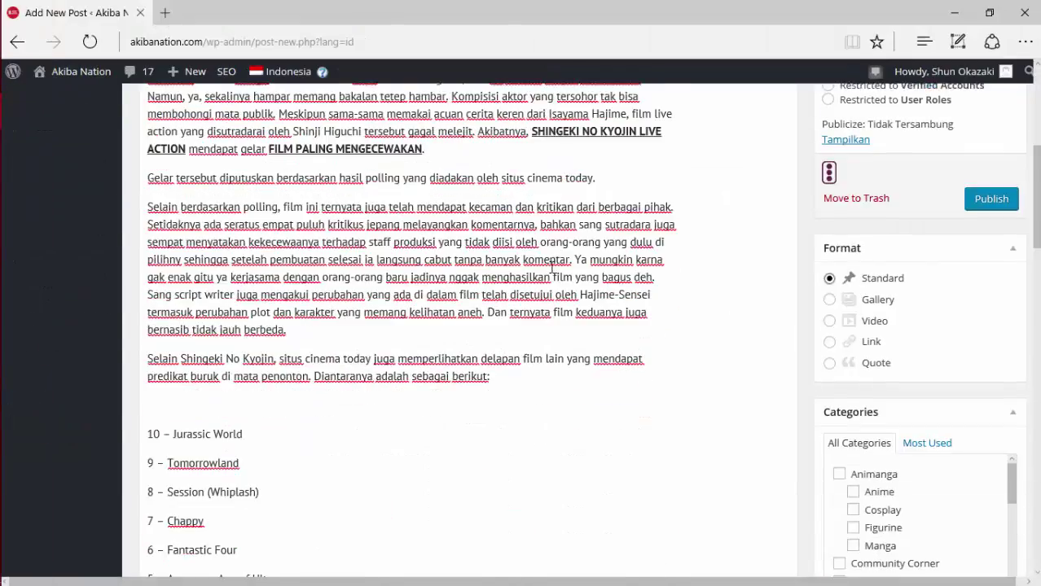
scroll(585, 251, up, 3)
scroll(568, 303, up, 3)
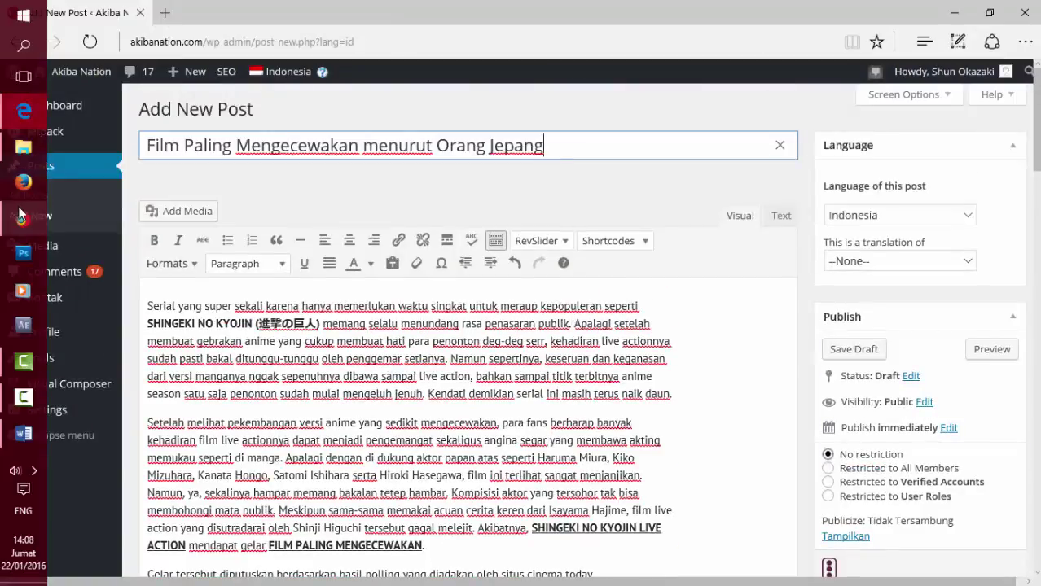
click(23, 220)
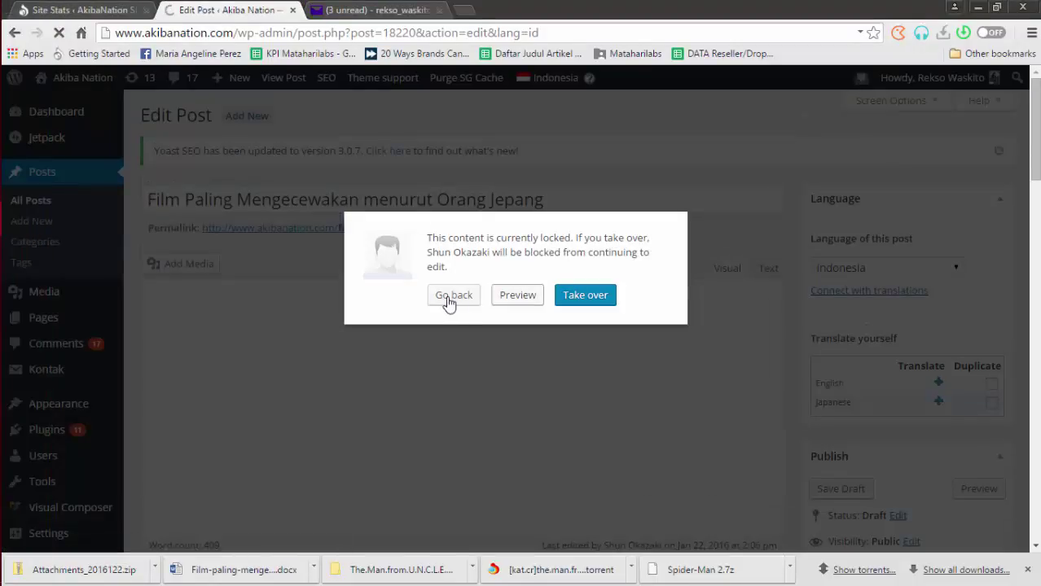
Take over editing of the locked draft, compare it with the post in Edge, and look over its content in Chrome.
click(562, 301)
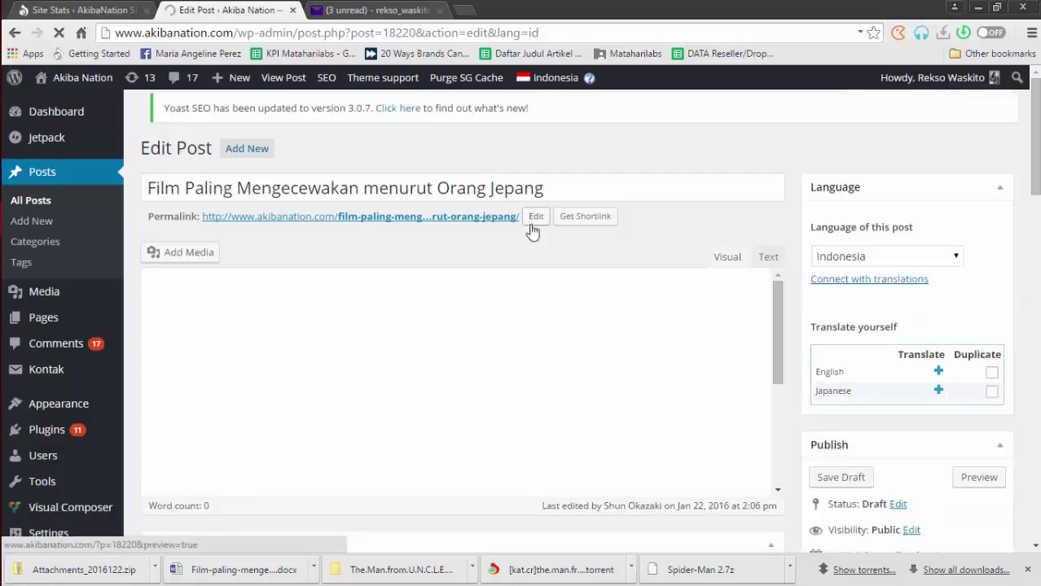
mouse_move(4, 150)
click(23, 112)
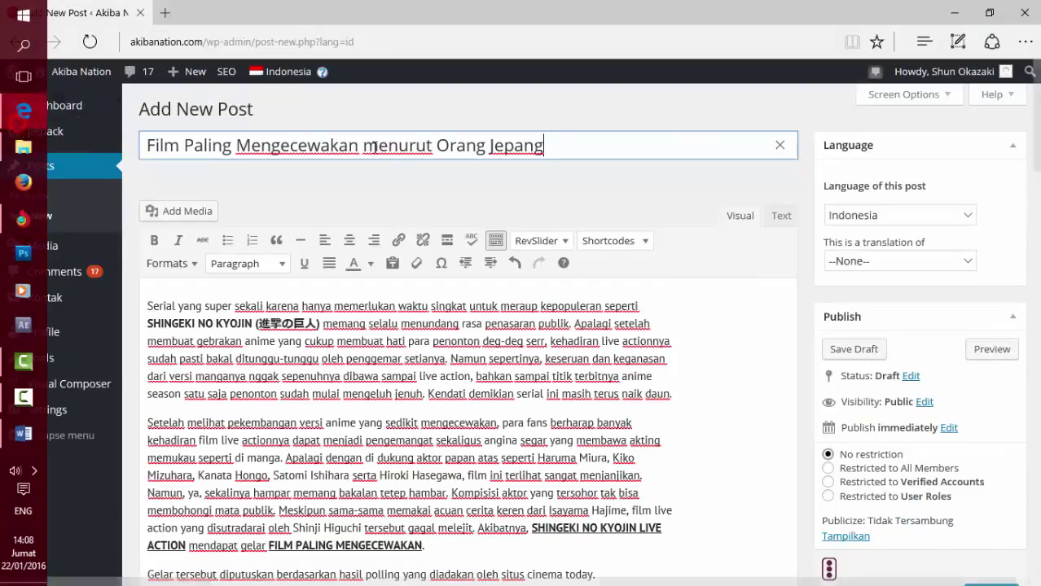
click(17, 218)
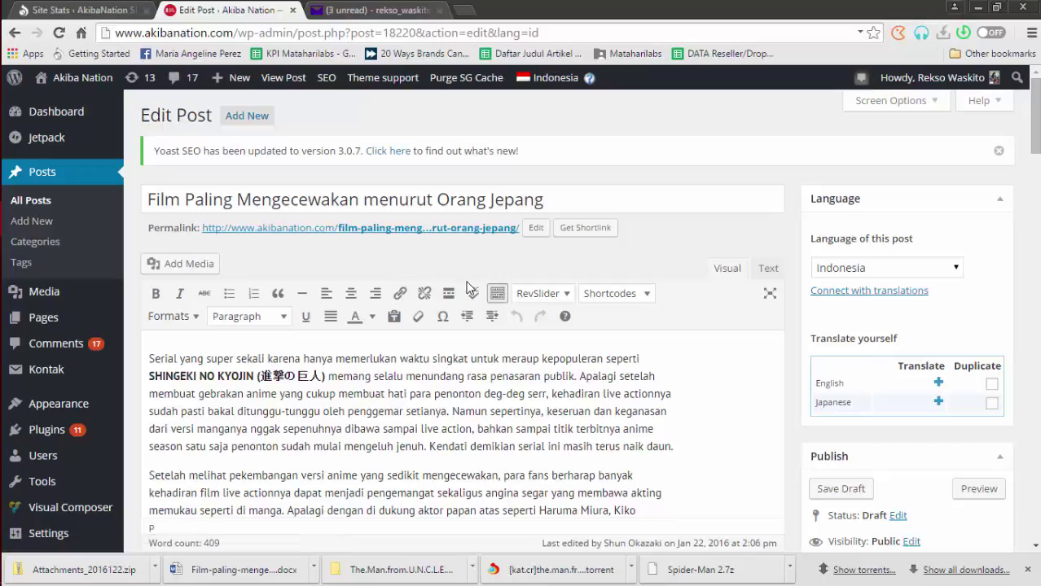
scroll(457, 326, down, 5)
scroll(457, 359, down, 8)
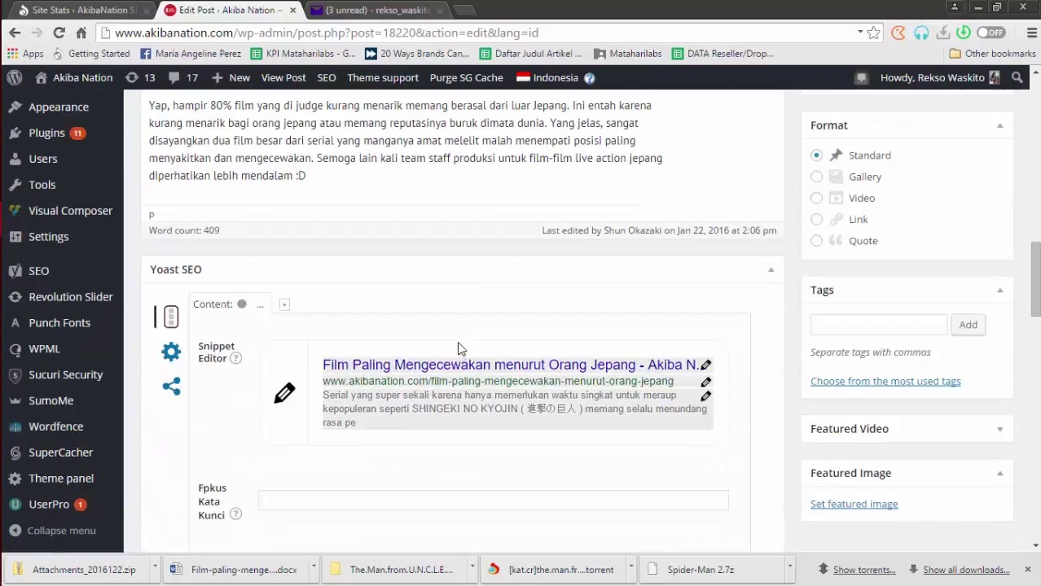
scroll(447, 326, up, 10)
scroll(447, 324, up, 3)
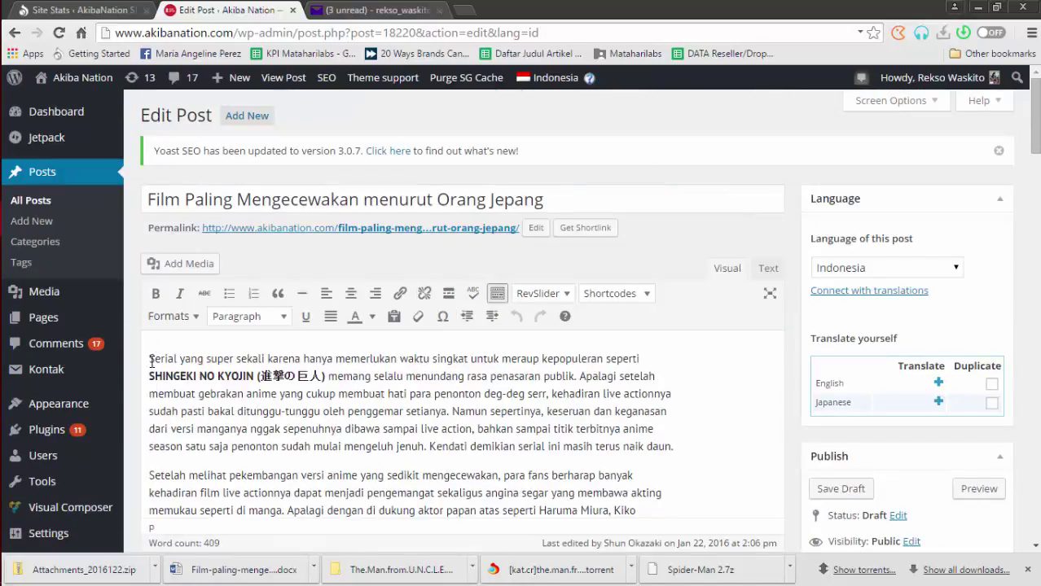
drag(150, 359, 316, 362)
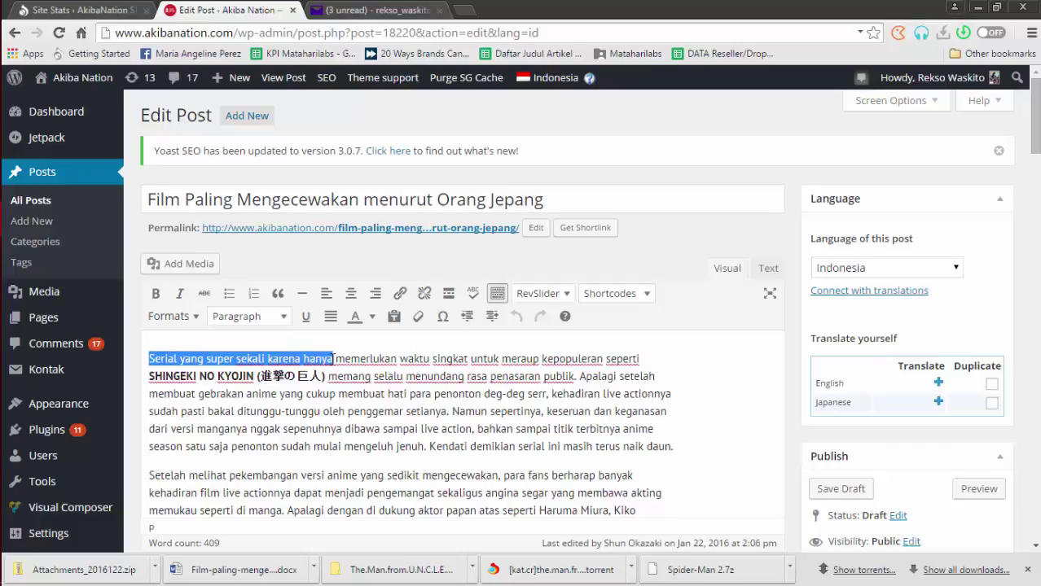
click(398, 295)
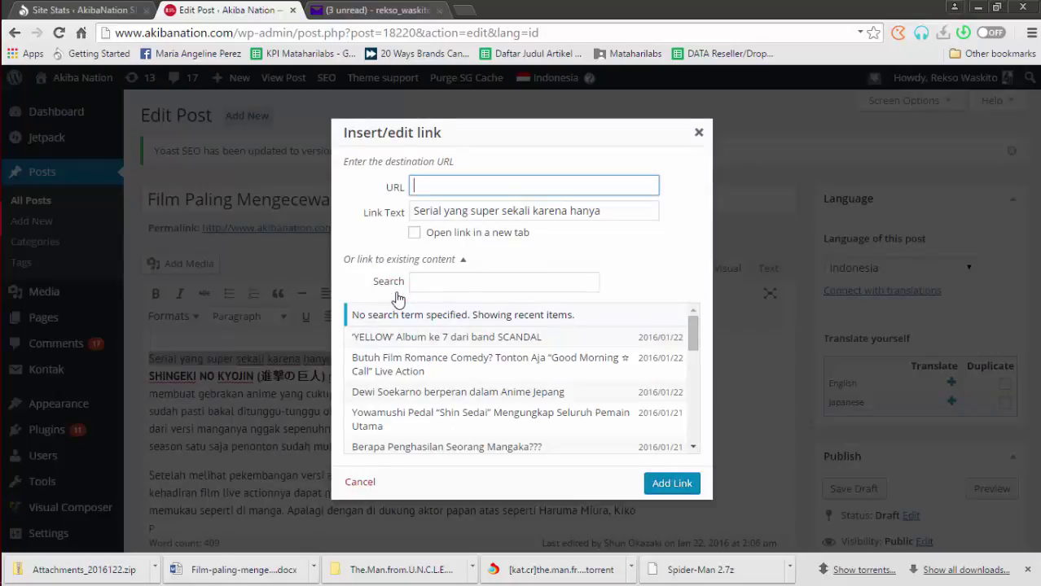
click(573, 187)
click(698, 132)
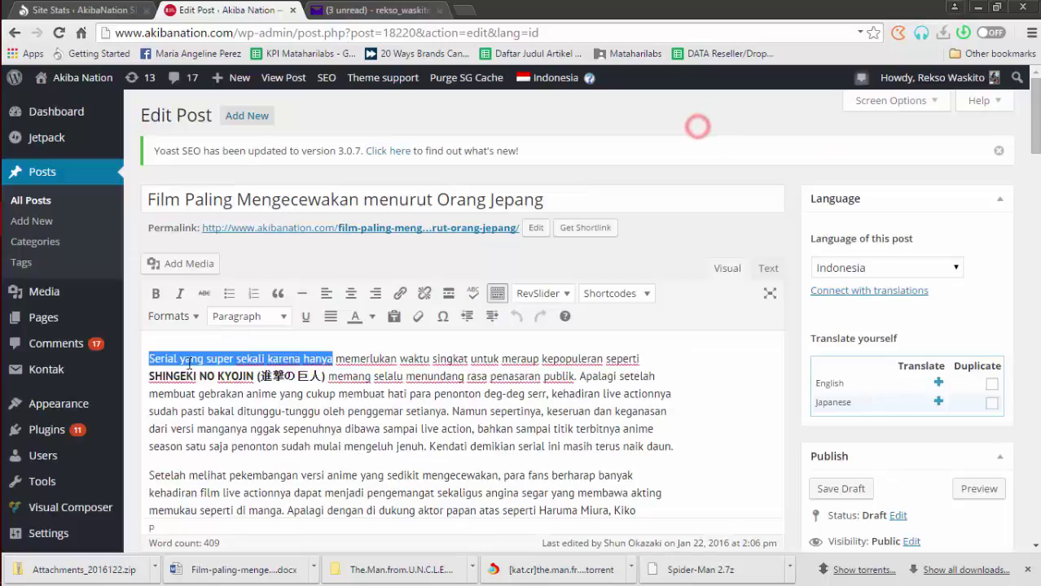
Search existing content for "shingeki no kyojin" as a link target for "Serial yang super sekali", browse the articles, and leave without adding a link.
click(186, 358)
drag(149, 359, 268, 350)
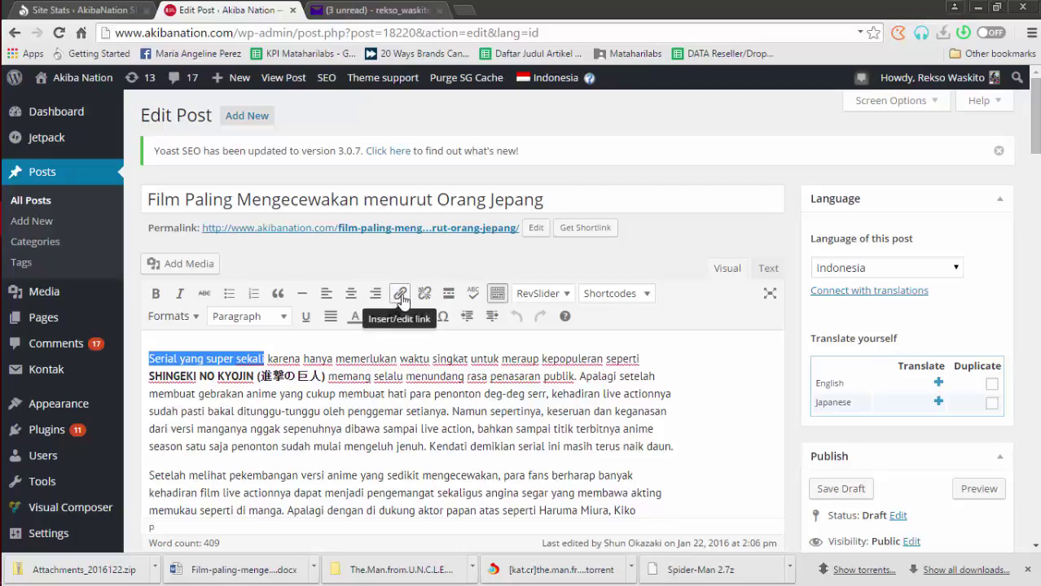
click(400, 293)
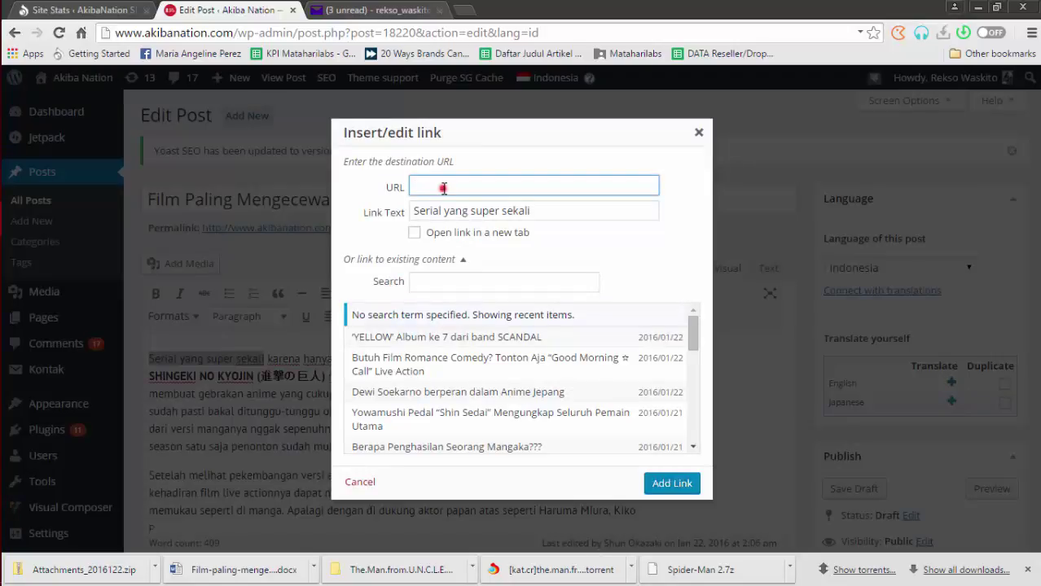
click(451, 281)
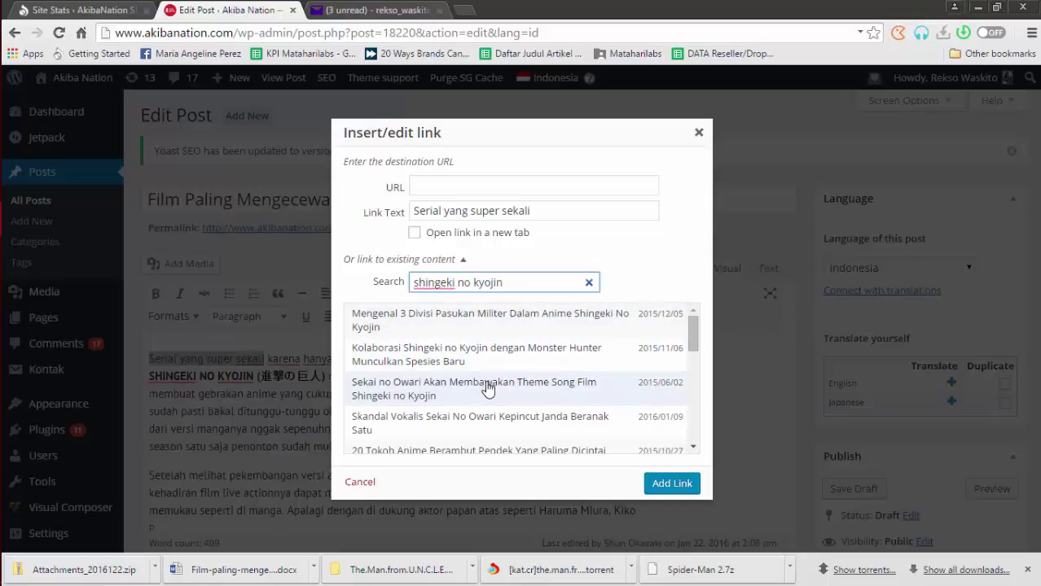
scroll(489, 391, down, 3)
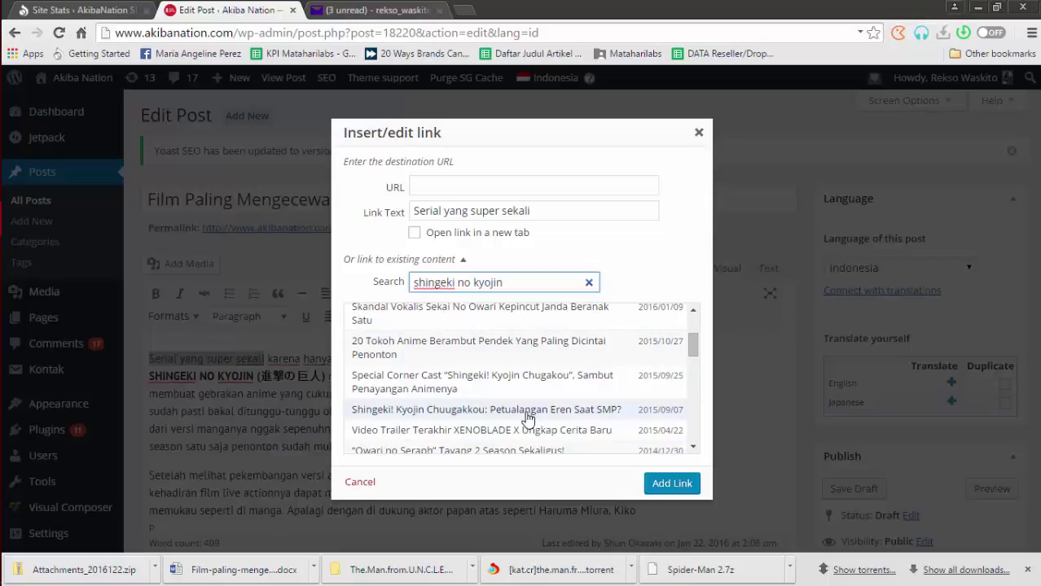
scroll(526, 416, down, 3)
scroll(520, 409, down, 4)
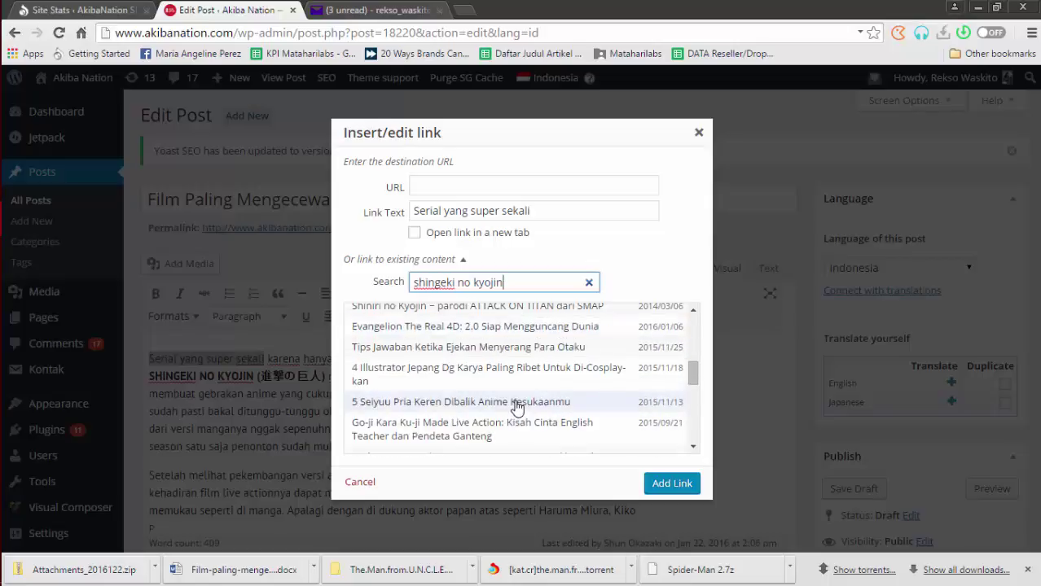
scroll(516, 403, down, 6)
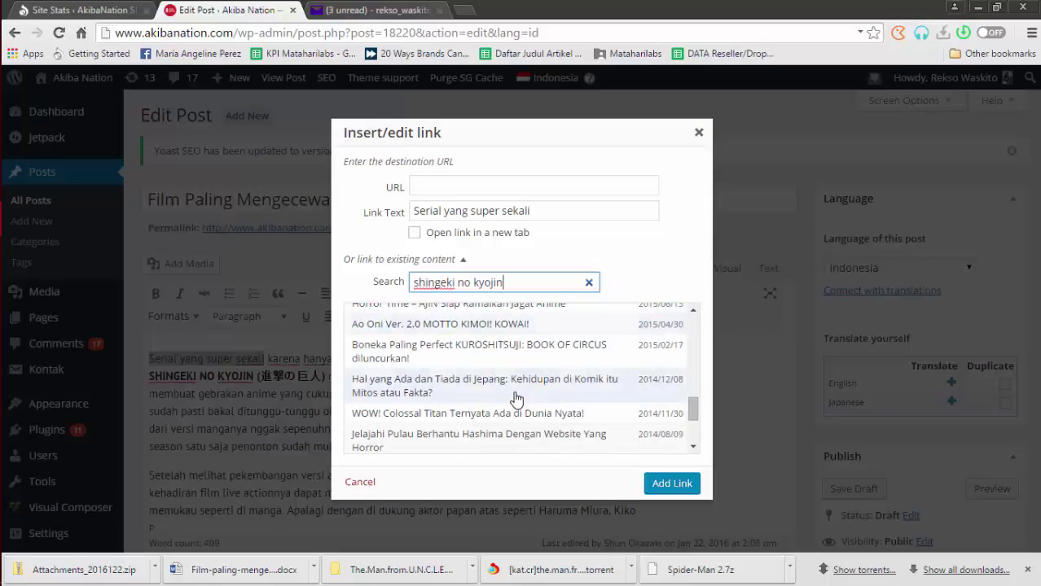
scroll(516, 403, down, 2)
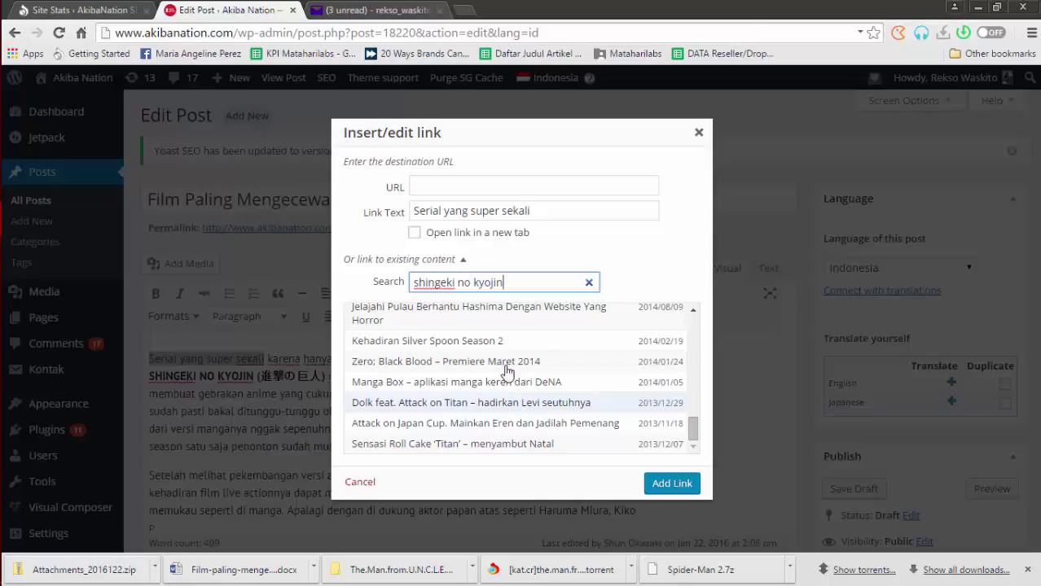
click(699, 132)
Read through the draft from the opening Shingeki no Kyojin paragraph to the film ranking and closing paragraph.
click(296, 377)
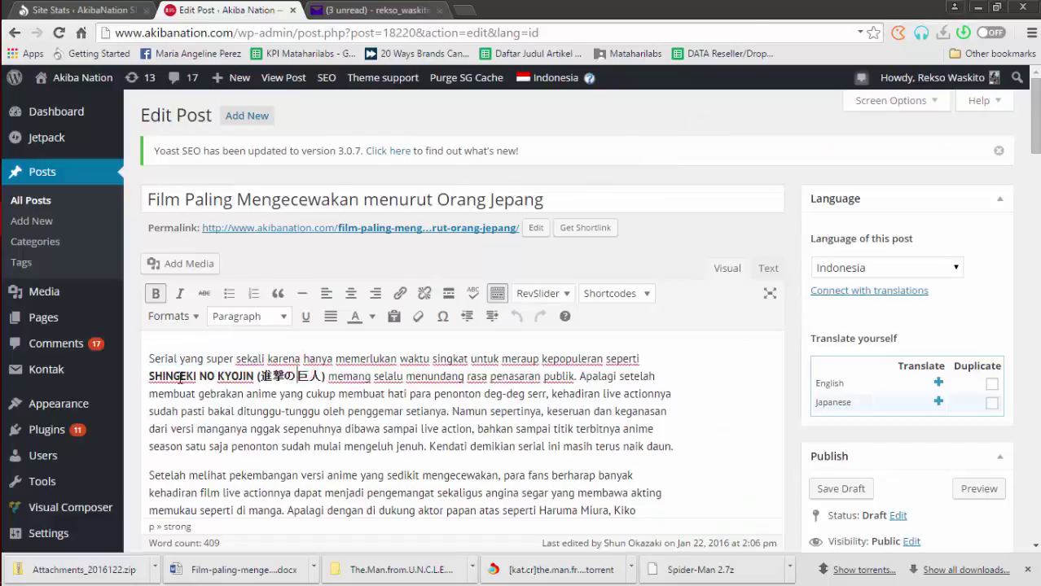
scroll(352, 351, down, 1)
scroll(397, 361, down, 12)
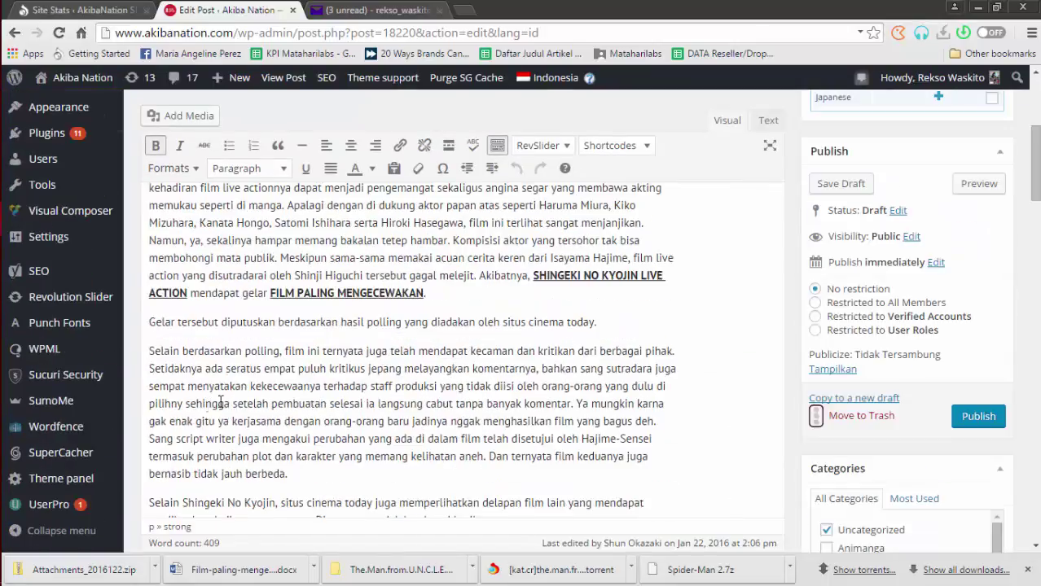
scroll(263, 387, down, 1)
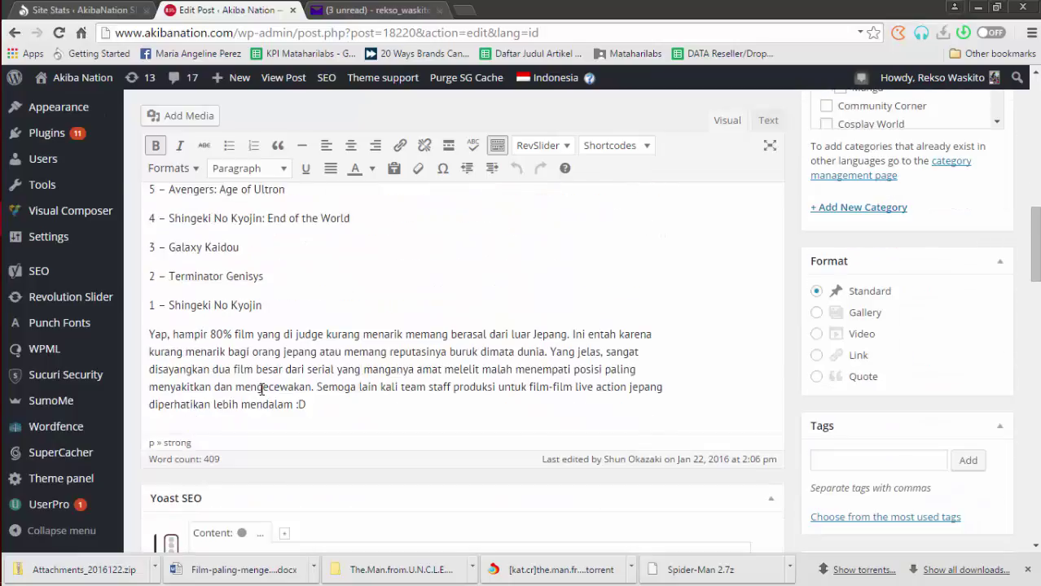
scroll(262, 387, up, 15)
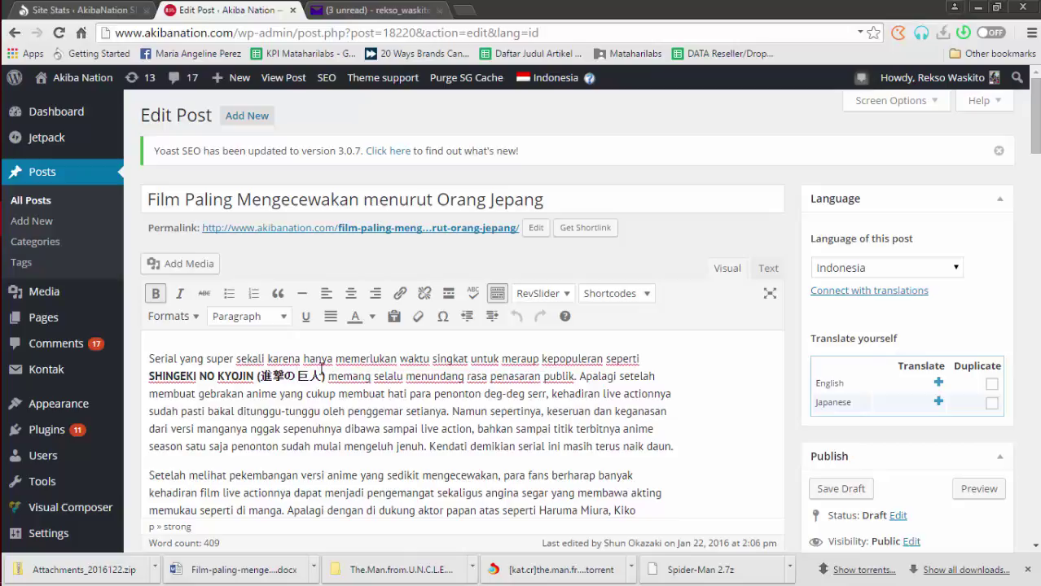
scroll(397, 349, down, 14)
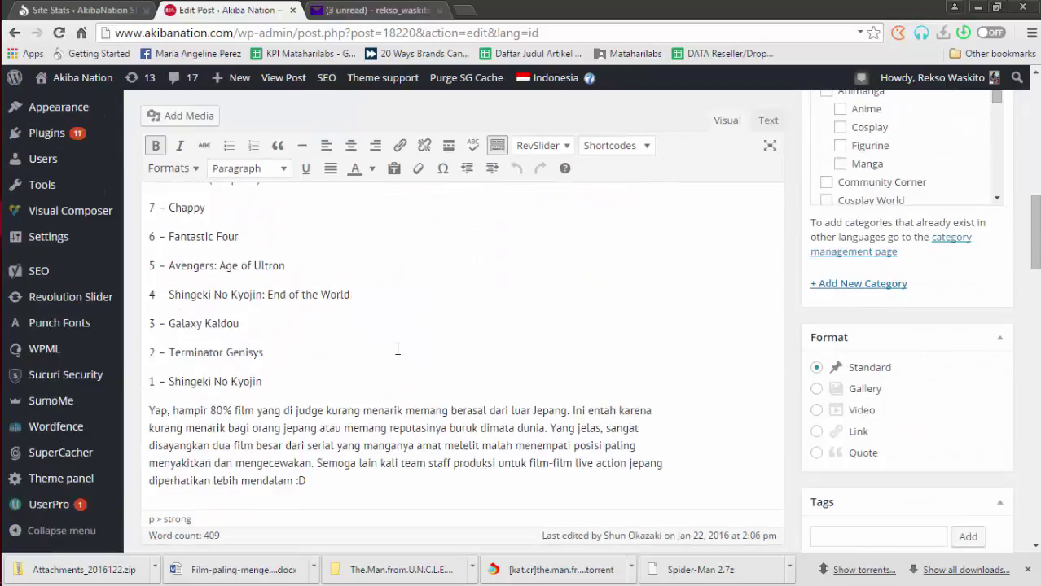
scroll(396, 349, down, 3)
scroll(397, 348, up, 17)
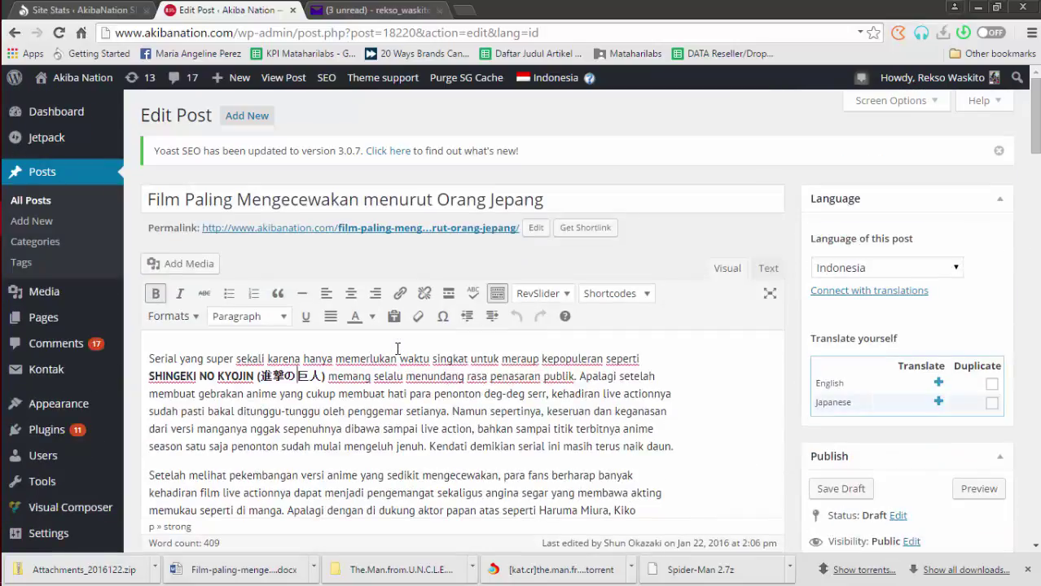
Open media insertion for the post and browse the images in the media library.
click(190, 267)
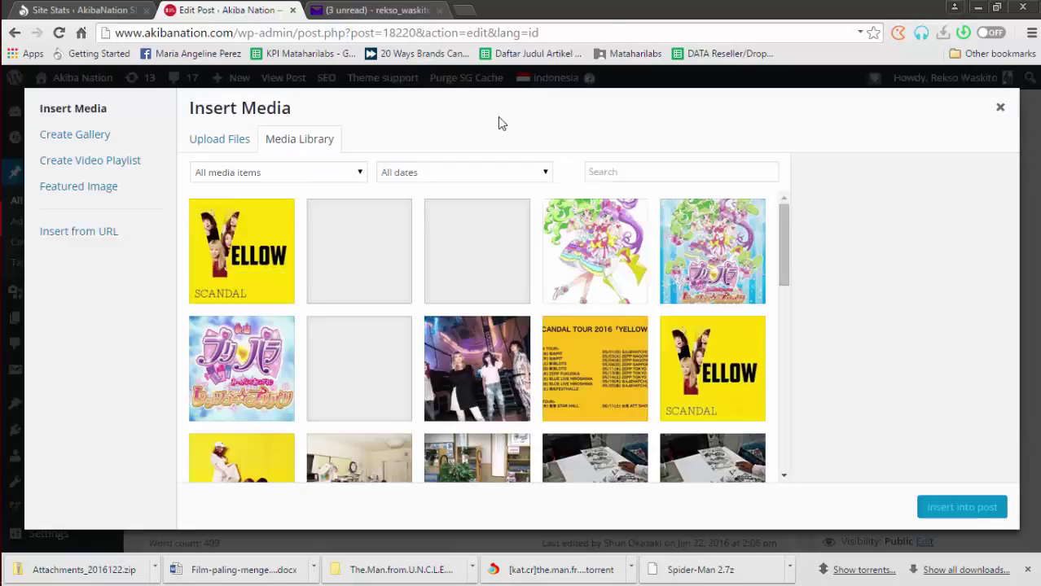
scroll(713, 312, down, 3)
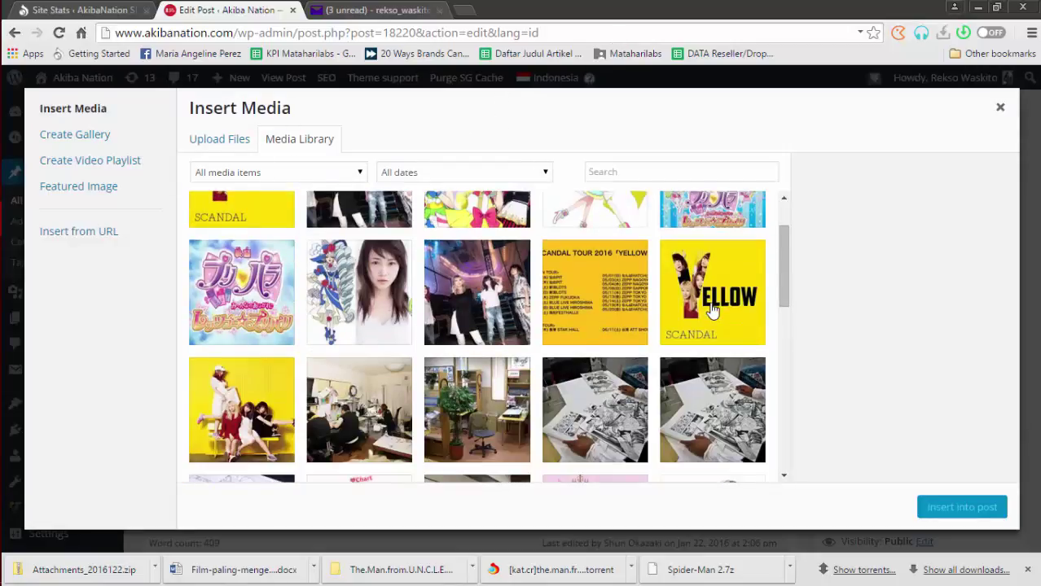
scroll(713, 312, down, 10)
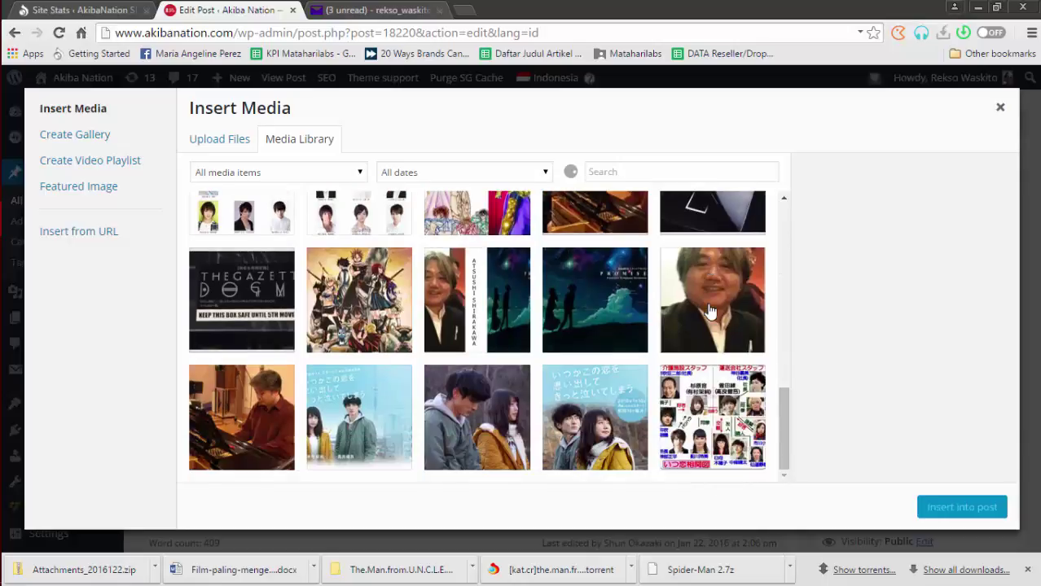
scroll(708, 309, up, 20)
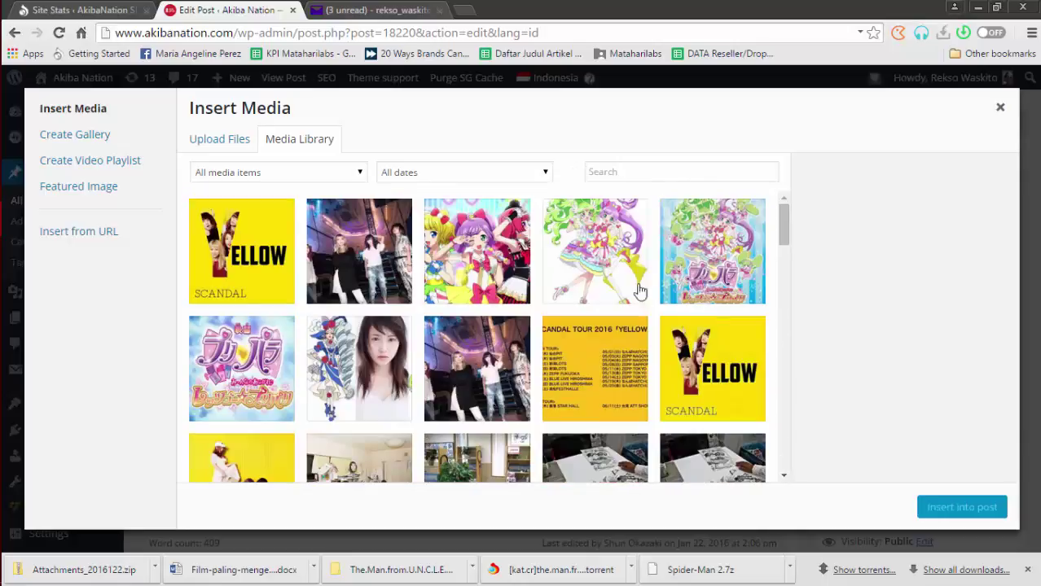
Start selecting files to upload and open the "Film Paling mengecewakan" image folder inside the article's folder under Akiba Nation, Artikel on drive D.
click(239, 145)
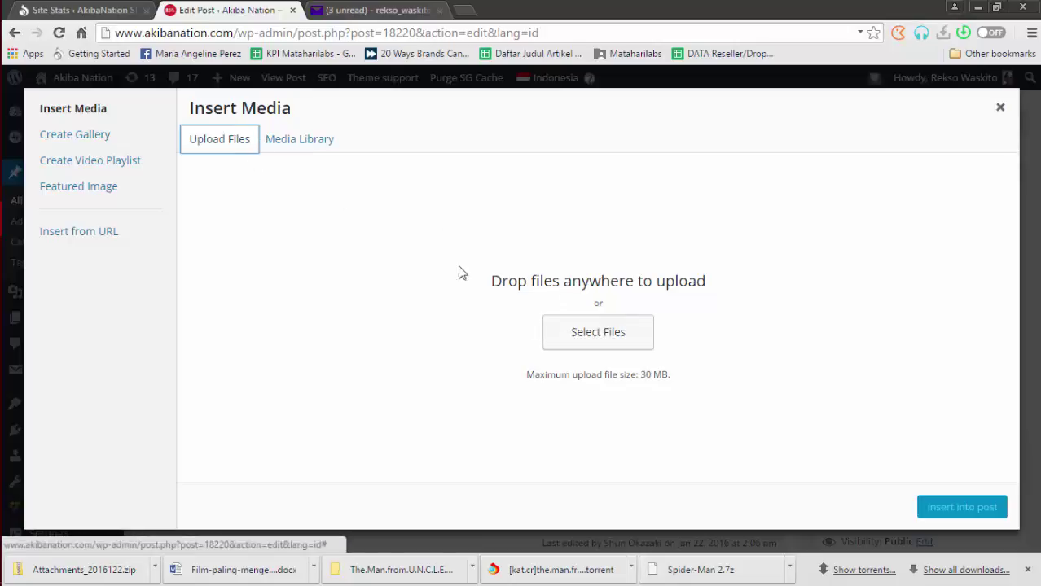
click(565, 333)
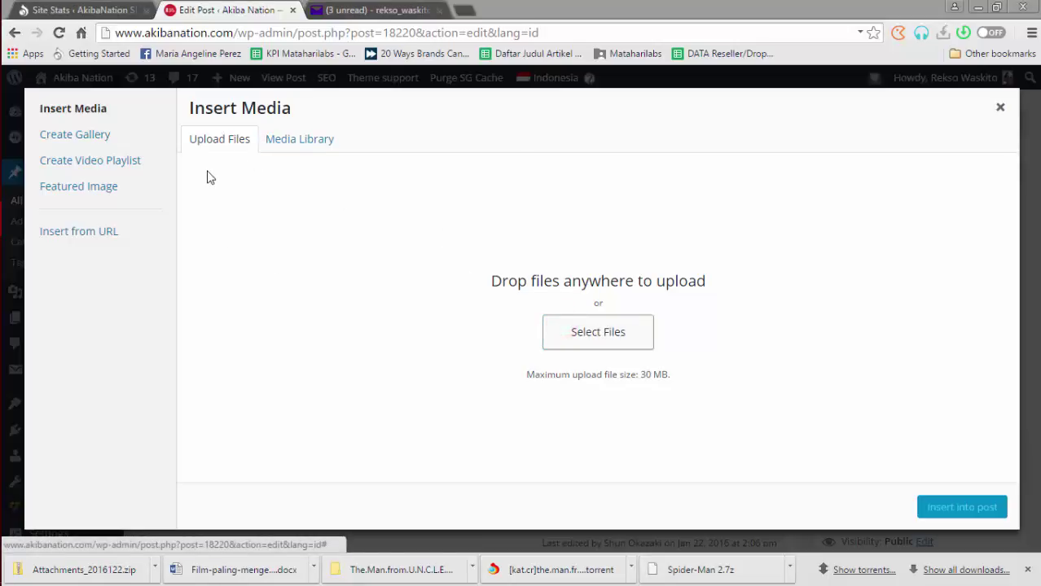
click(120, 199)
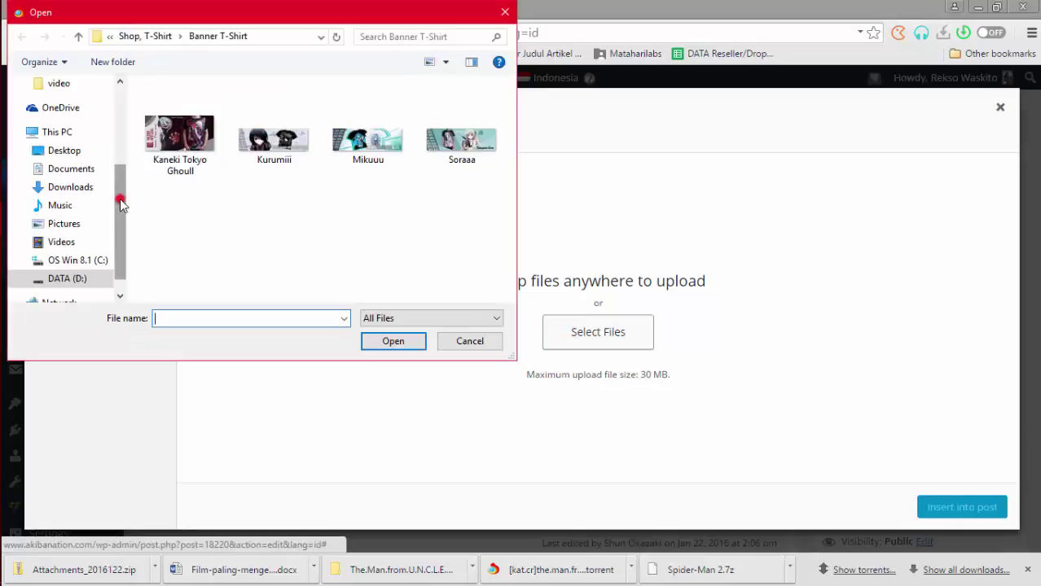
click(89, 279)
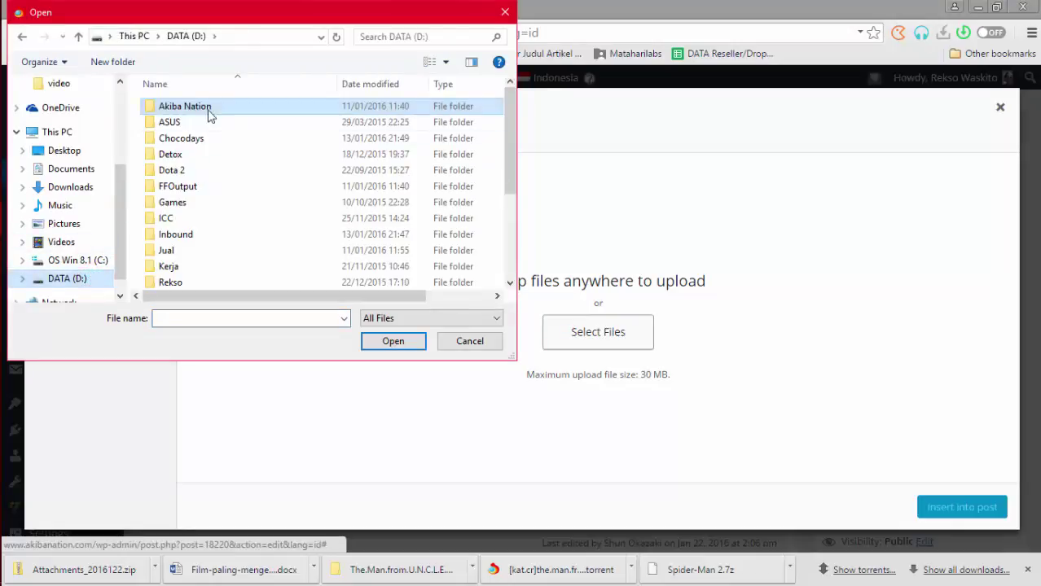
double_click(181, 106)
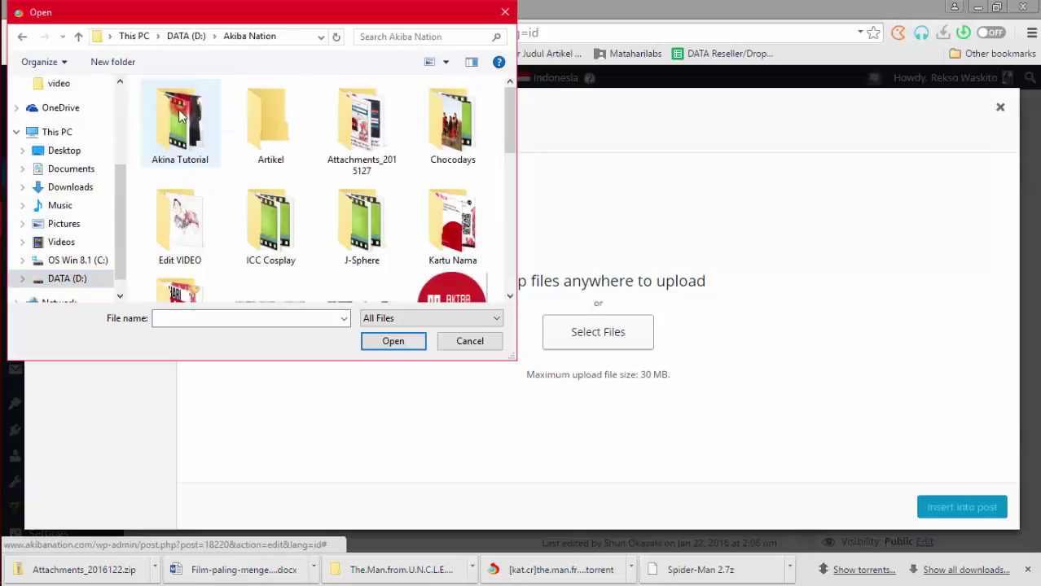
click(270, 120)
double_click(270, 120)
double_click(271, 122)
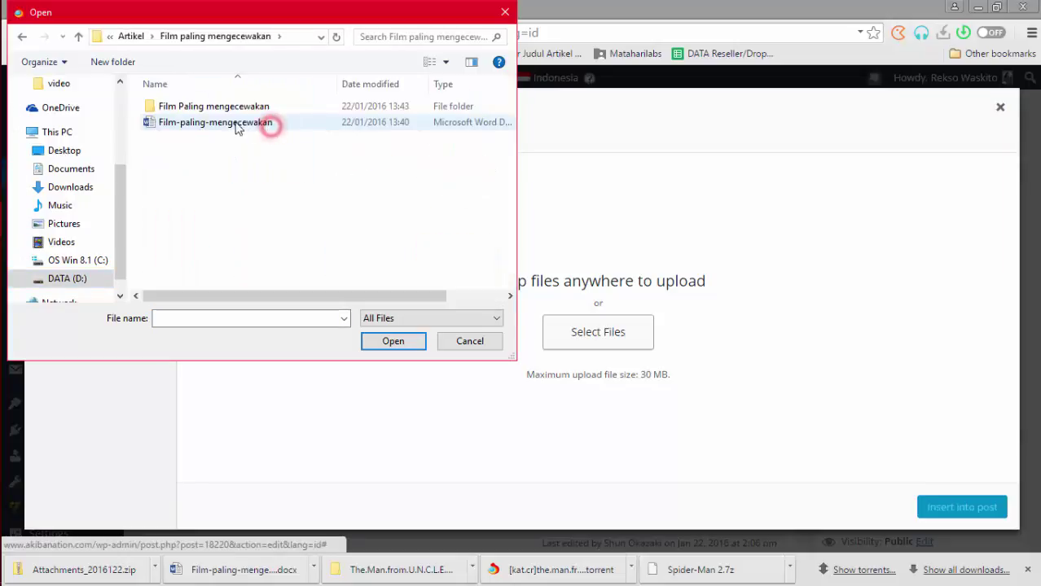
click(225, 112)
double_click(226, 111)
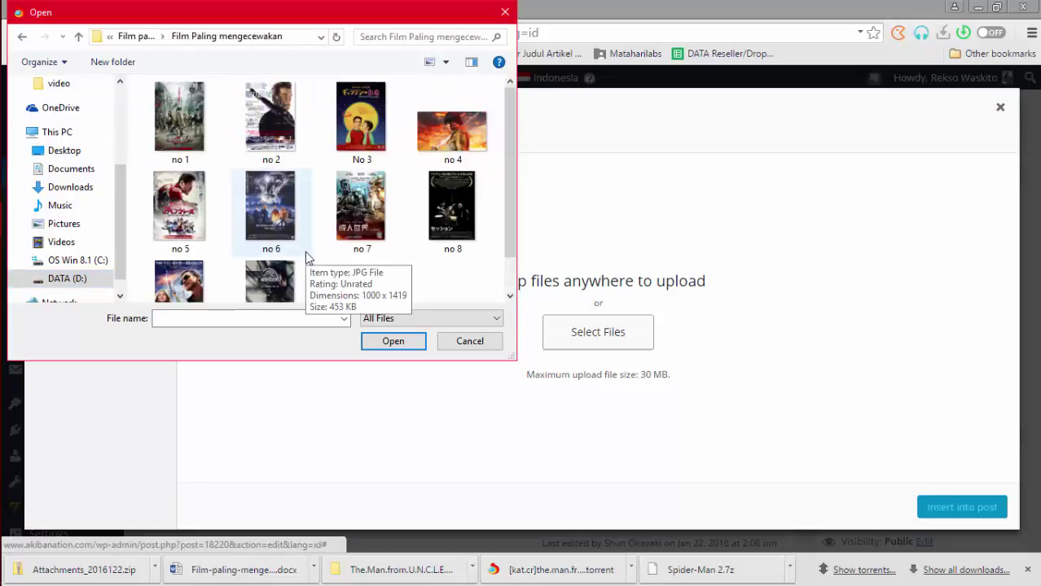
Look over the numbered film images no 1 to no 10, then cancel the file selection and close media insertion.
scroll(317, 241, down, 1)
scroll(322, 233, up, 1)
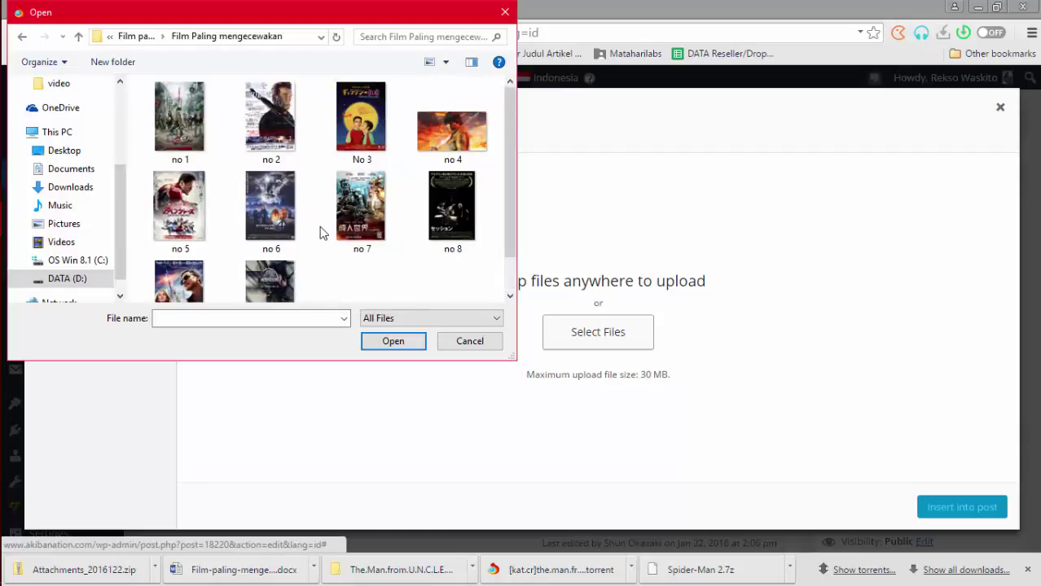
scroll(322, 234, down, 1)
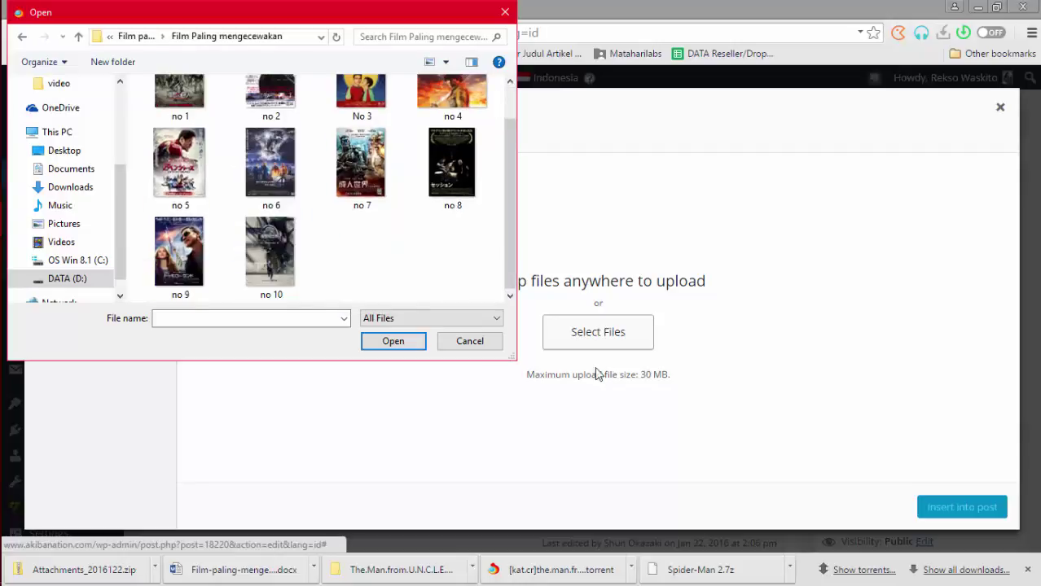
click(454, 346)
click(999, 110)
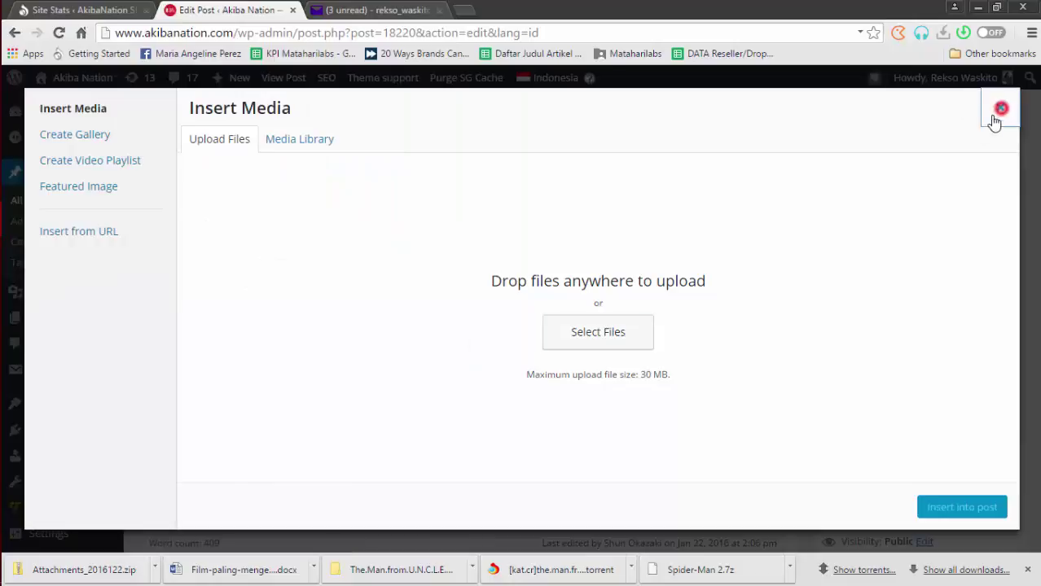
Add an empty line below "10 – Jurassic World" in the film ranking.
scroll(432, 314, down, 10)
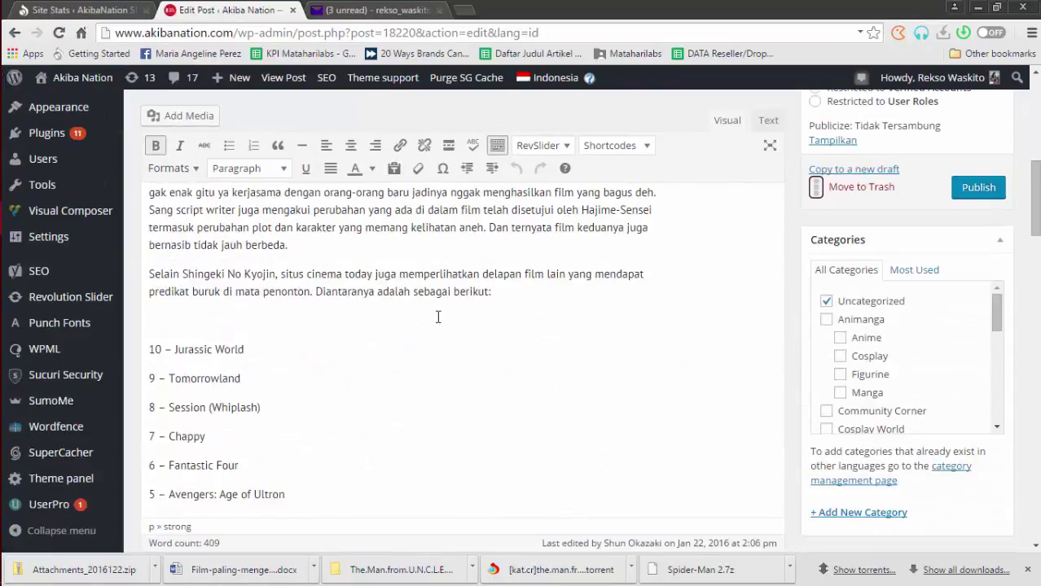
scroll(438, 316, up, 10)
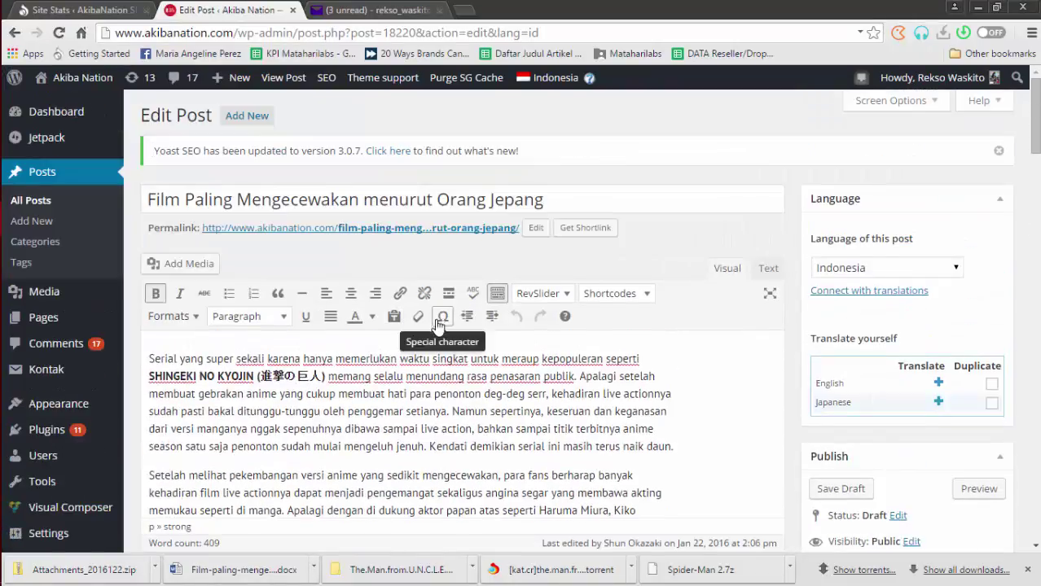
scroll(439, 324, down, 10)
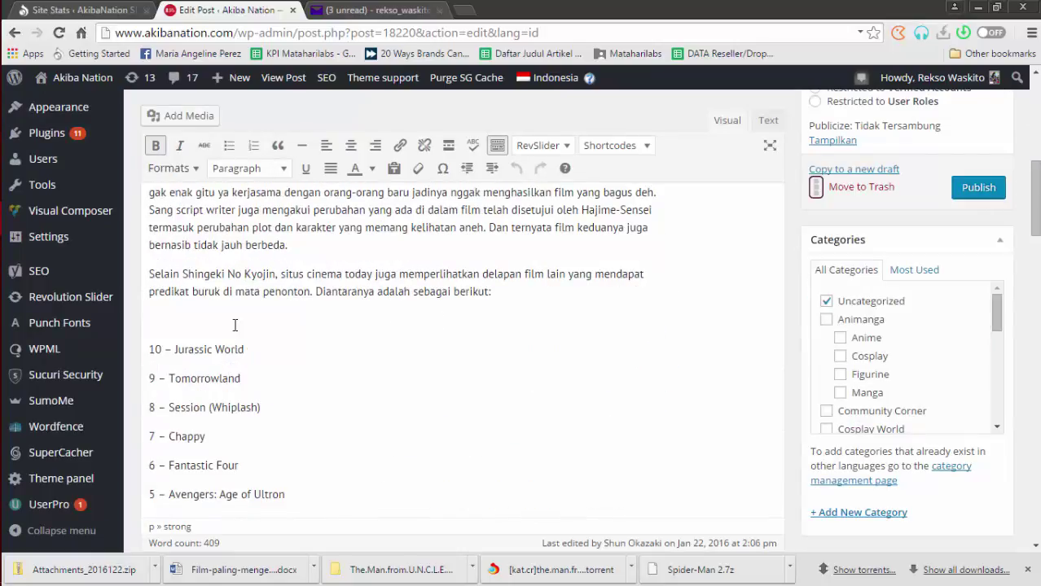
click(244, 350)
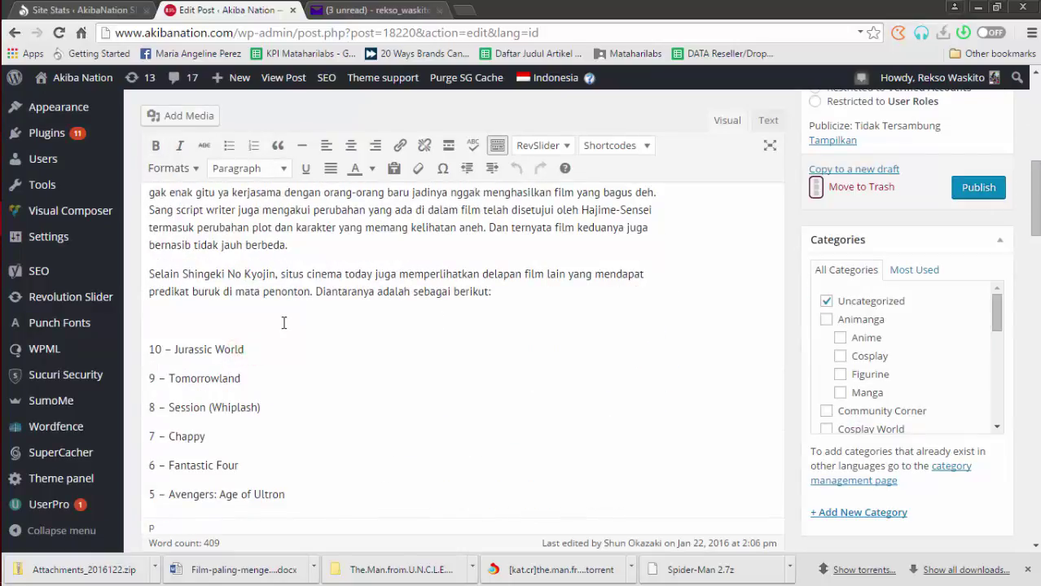
key(Return)
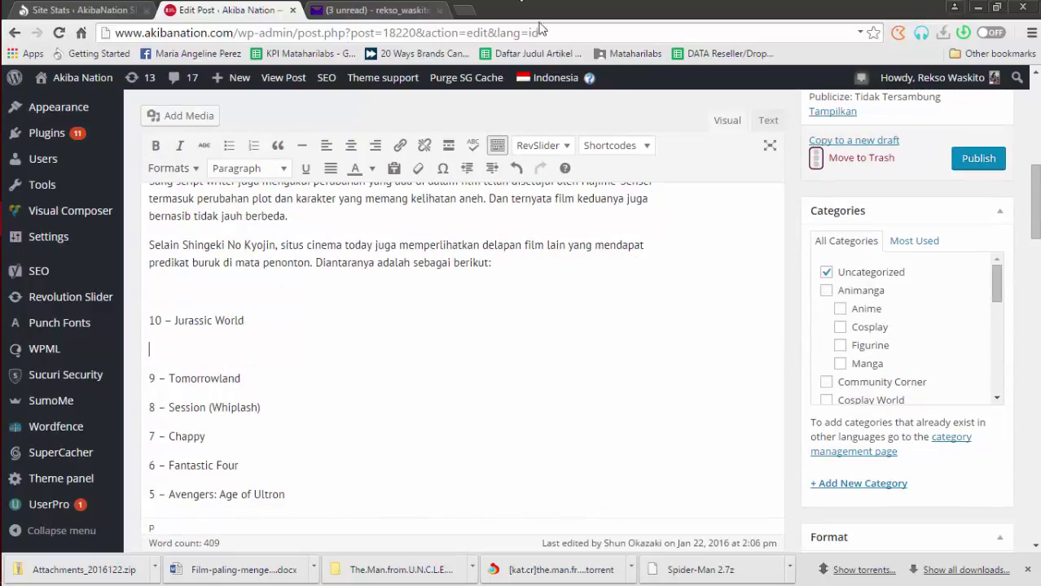
Start selecting files to upload for the post and open the "Film Paling mengecewakan" image folder under Akiba Nation, Artikel on drive D.
click(163, 116)
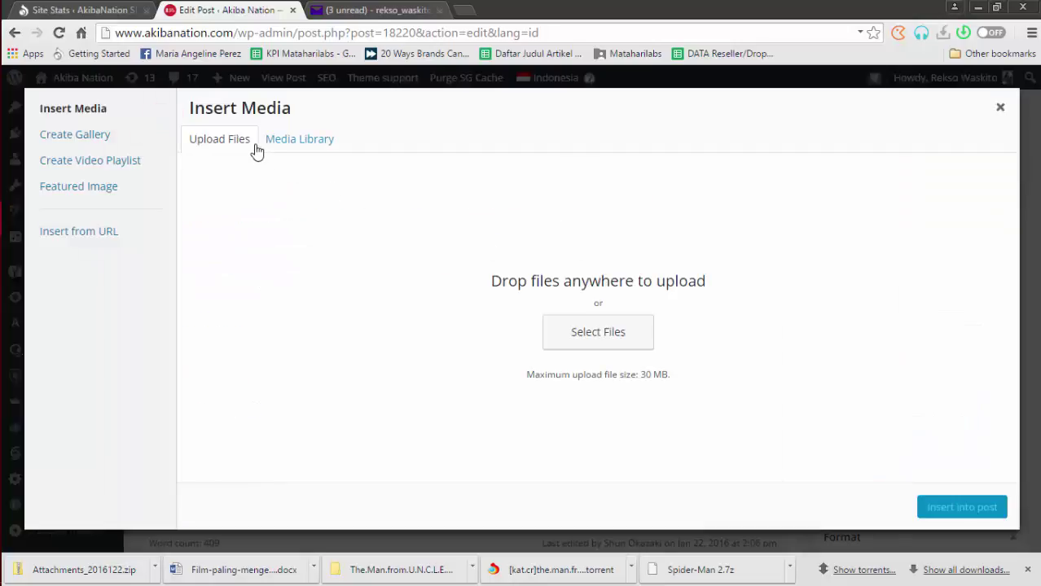
click(619, 326)
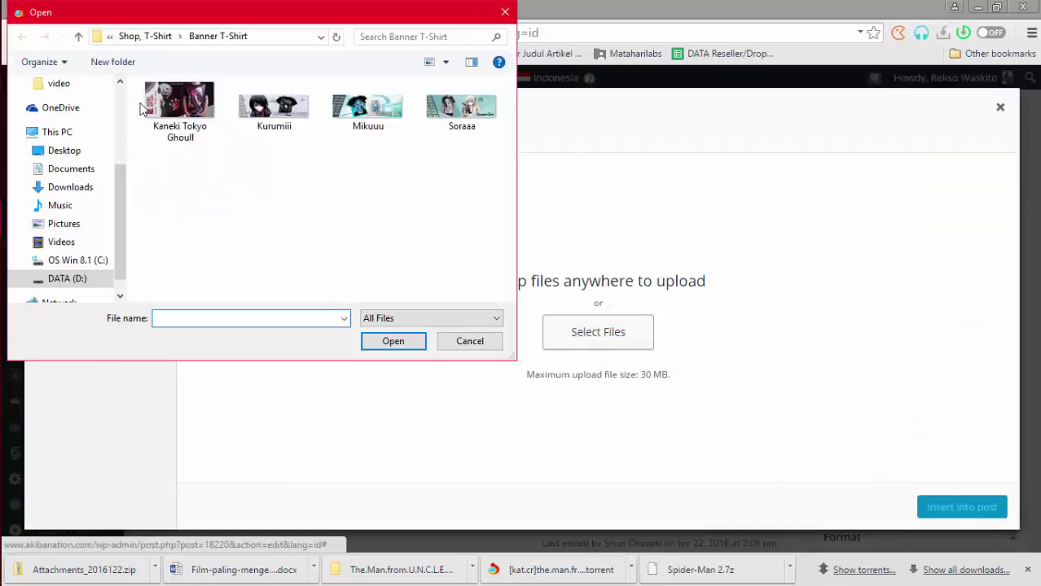
click(130, 37)
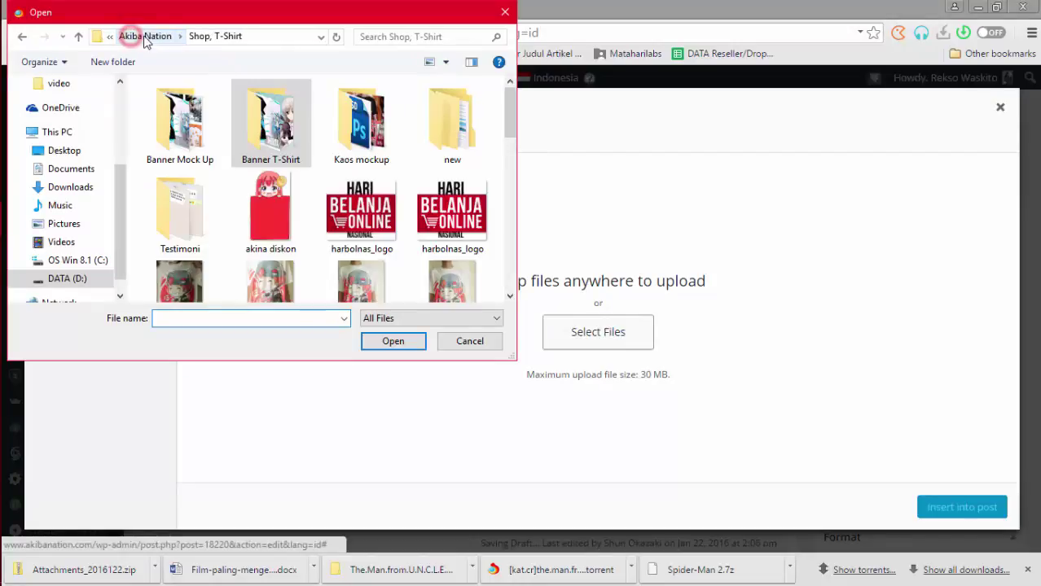
click(135, 37)
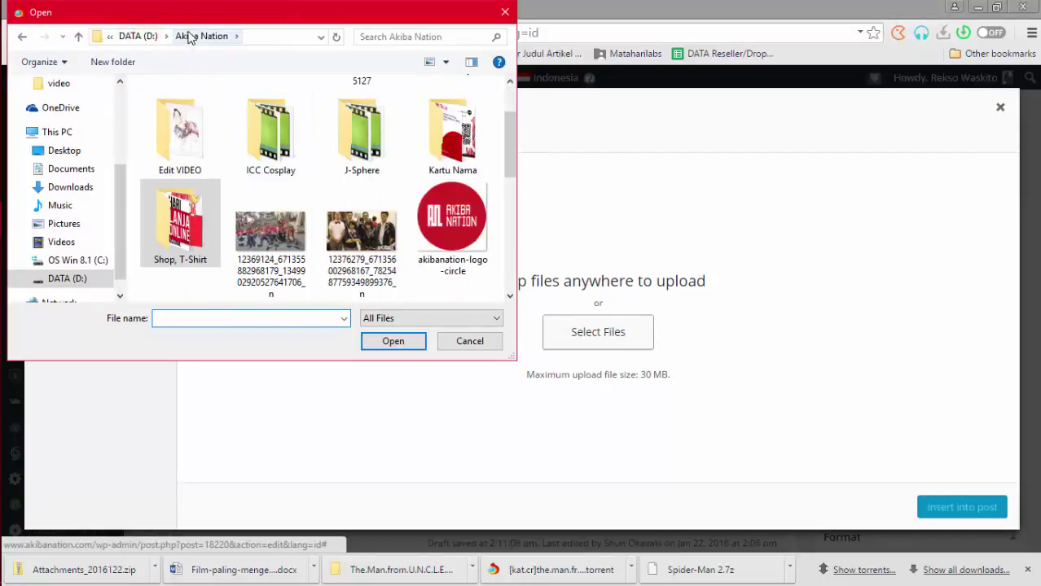
scroll(248, 206, down, 3)
scroll(248, 206, up, 3)
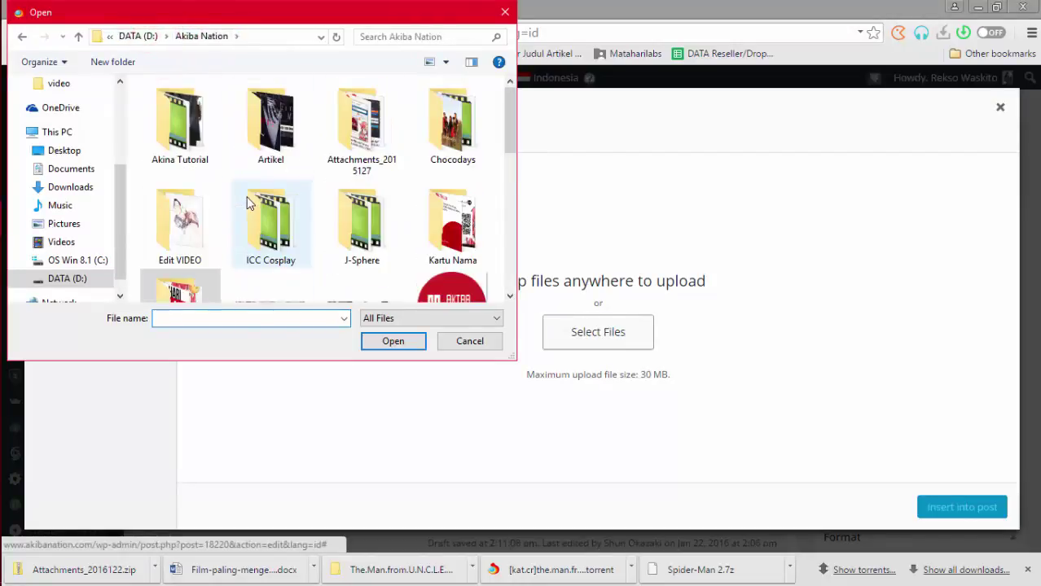
click(145, 36)
double_click(236, 110)
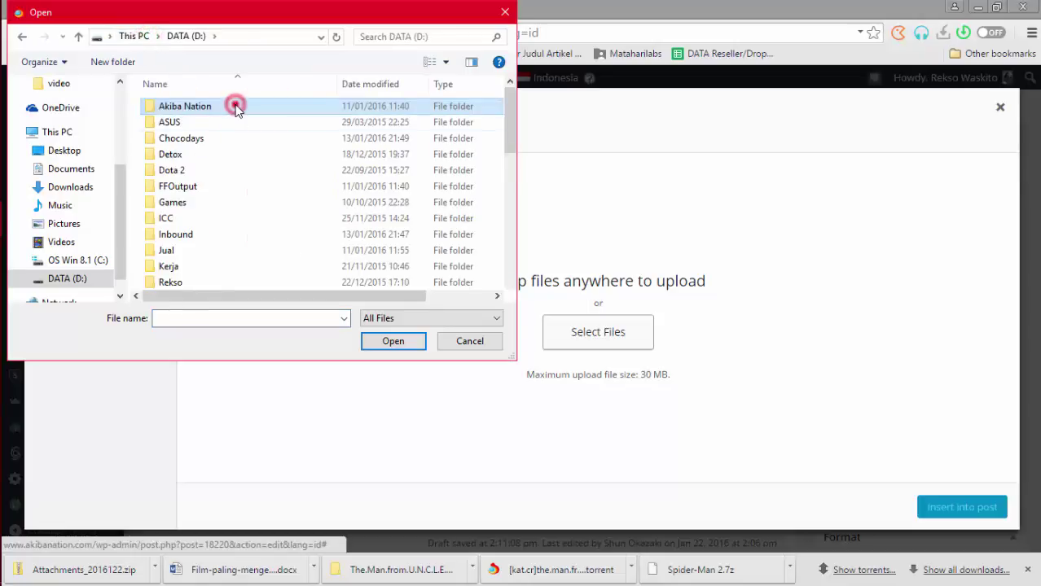
double_click(235, 105)
double_click(295, 134)
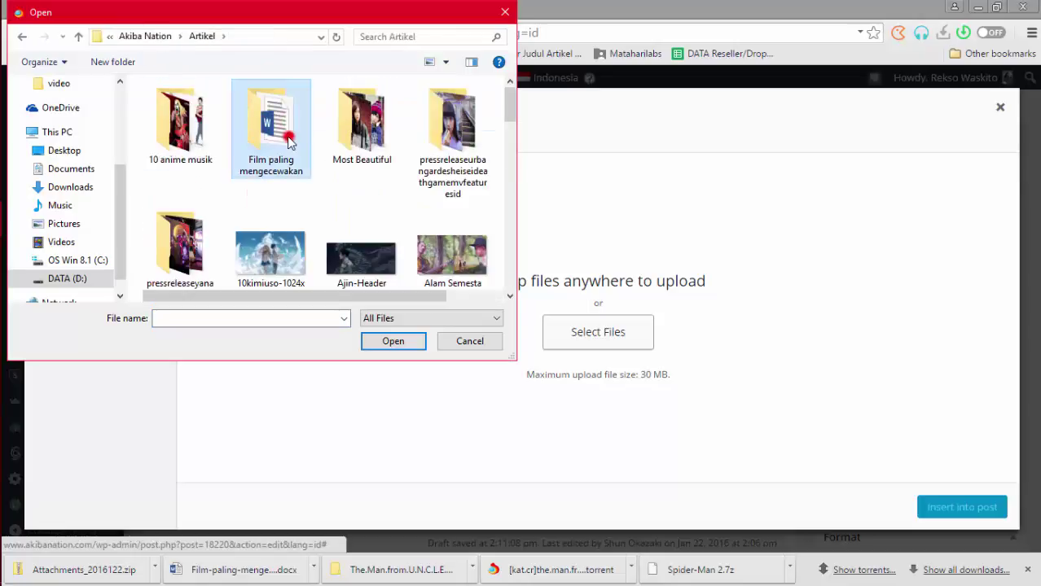
double_click(208, 103)
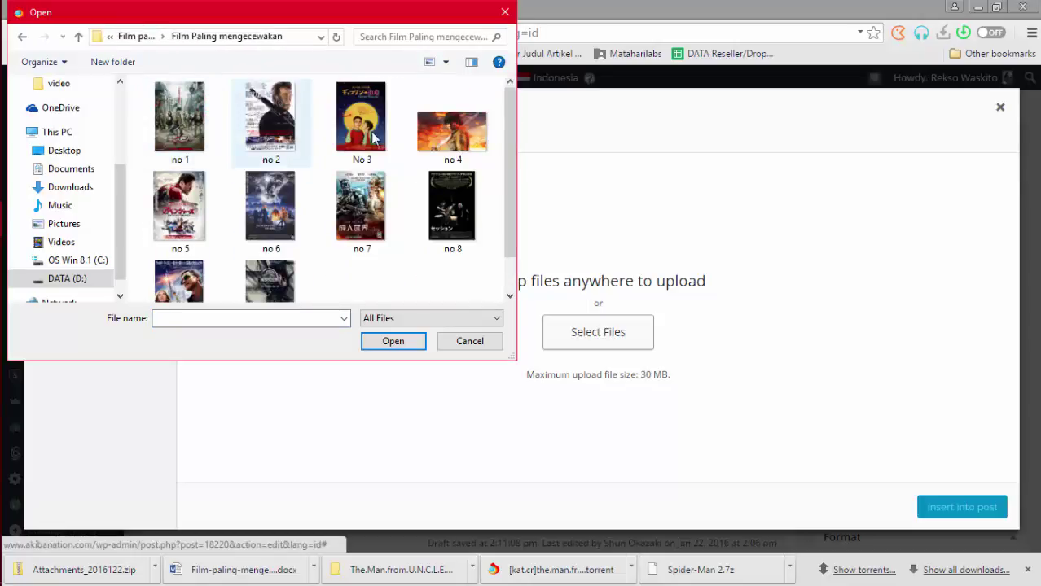
Upload the image no 10 from the film folder.
scroll(358, 179, down, 1)
click(270, 252)
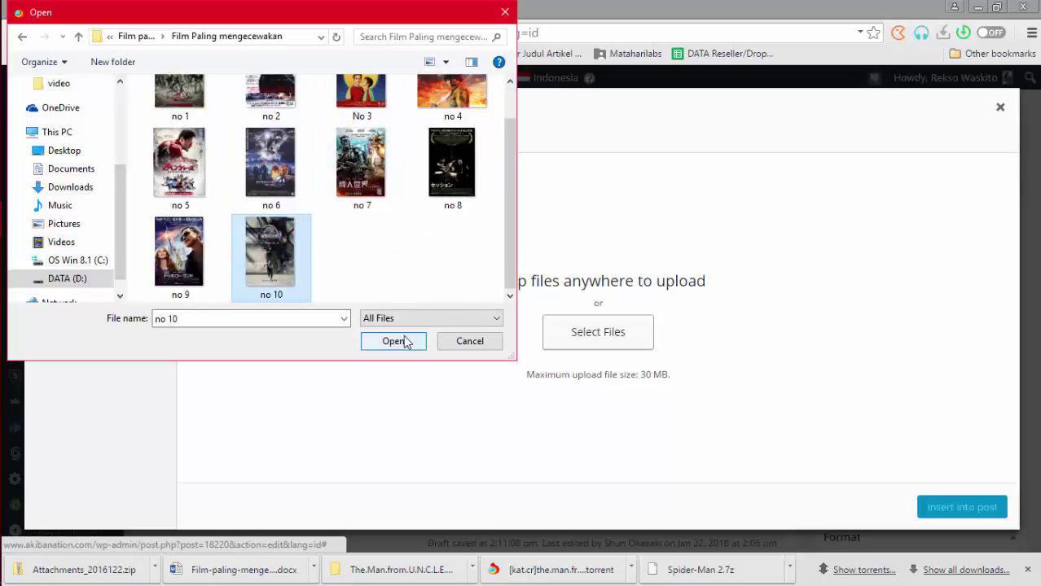
click(406, 341)
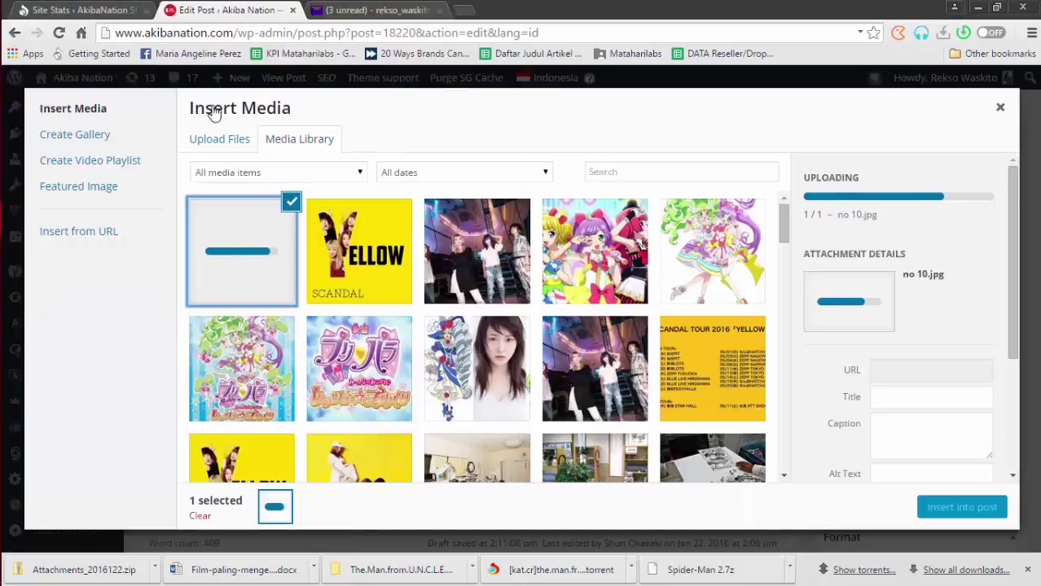
Upload the remaining film images no 1 to no 9 from the same folder.
click(226, 139)
click(581, 331)
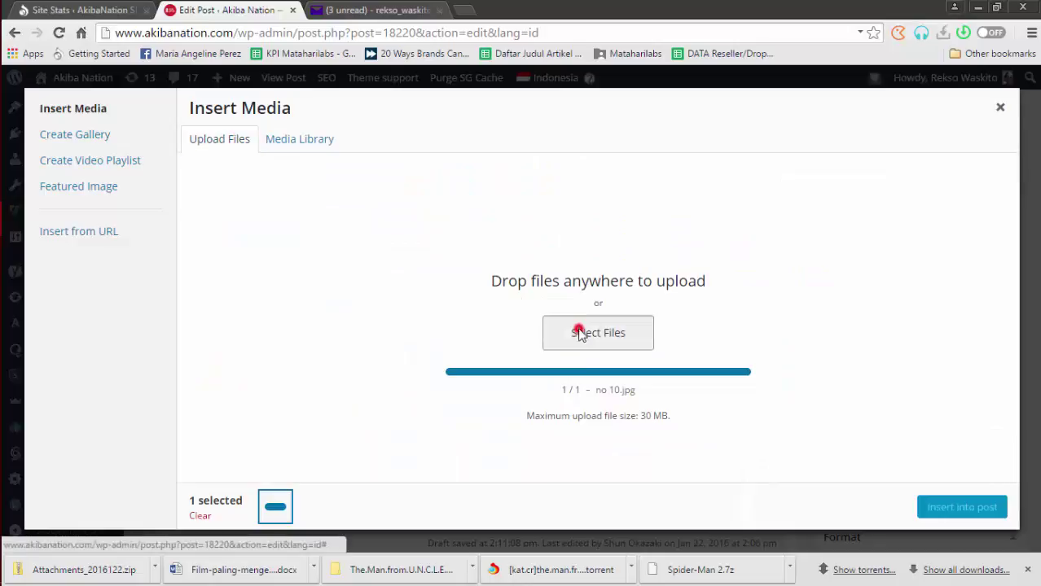
click(202, 123)
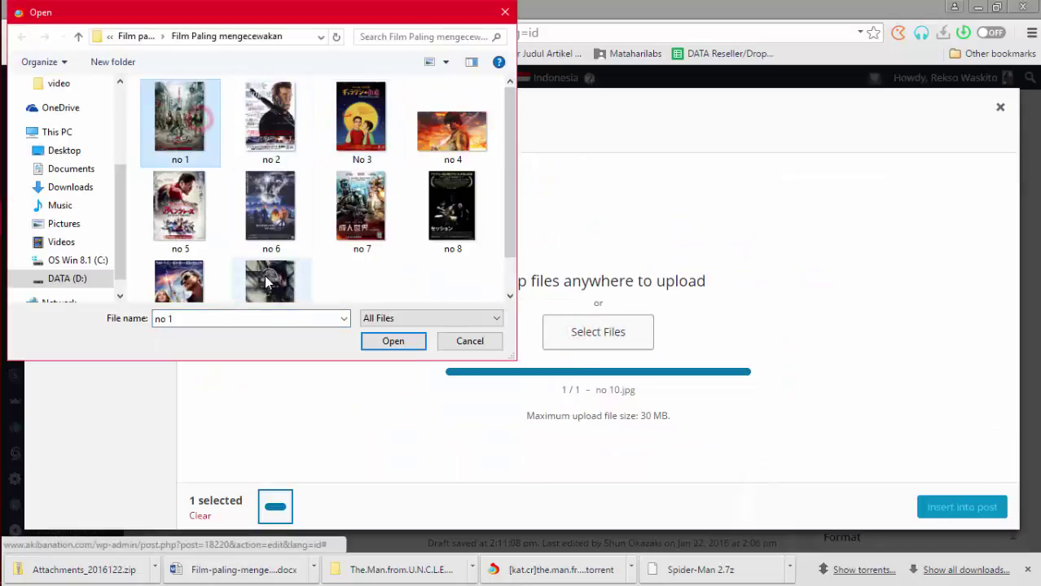
shift+click(190, 273)
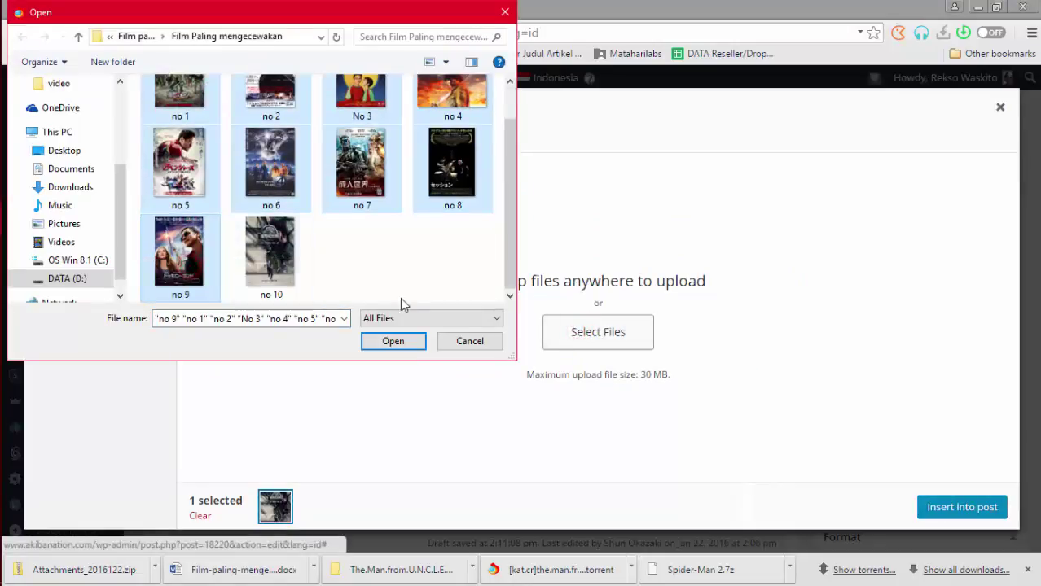
click(417, 343)
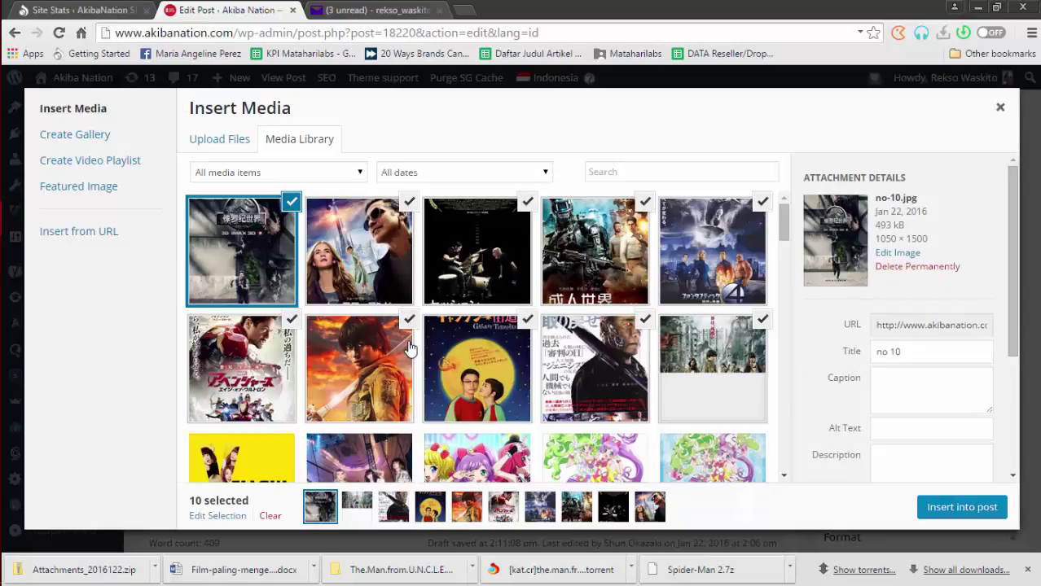
Deselect the uploaded images no 1 to no 9 in the media library, keeping only no 10 selected.
click(409, 203)
click(527, 202)
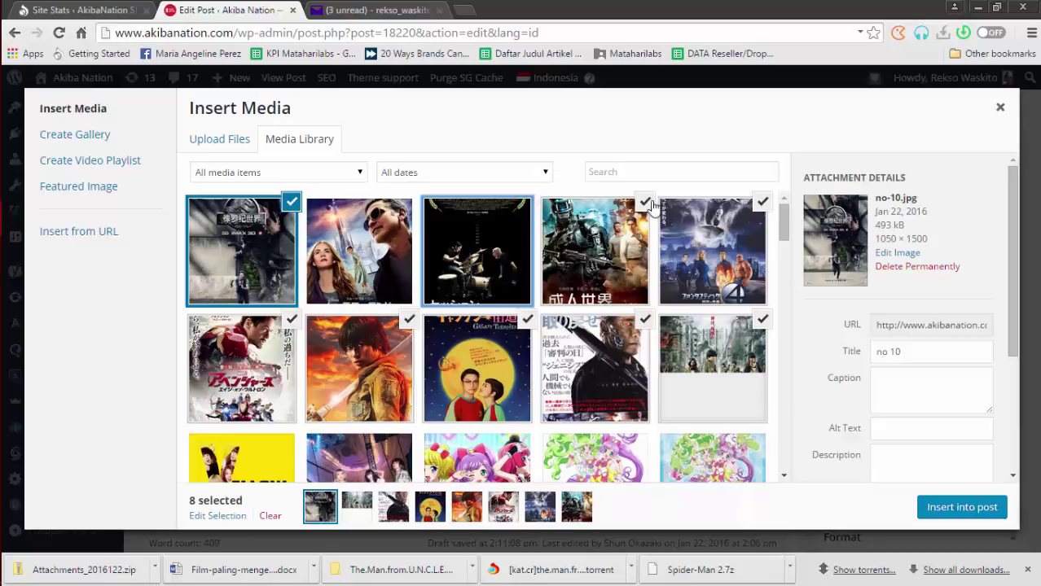
click(648, 203)
click(762, 202)
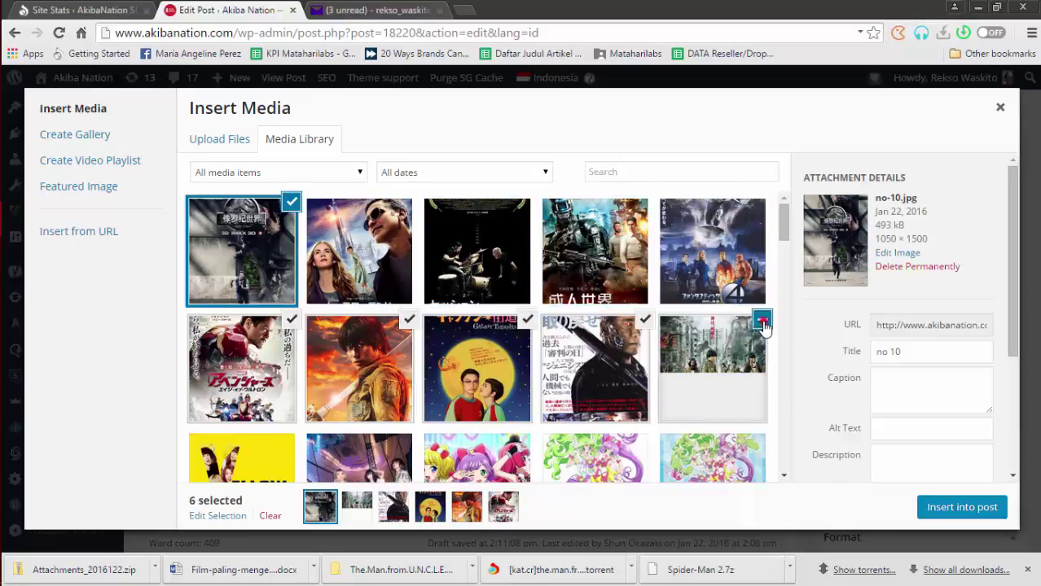
click(762, 323)
click(645, 320)
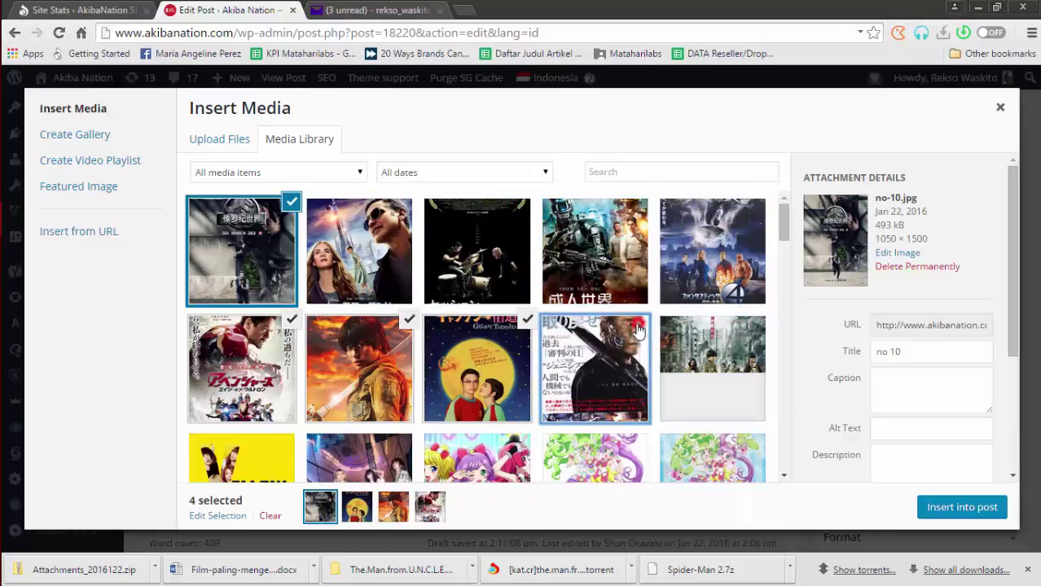
click(526, 321)
click(409, 320)
click(293, 320)
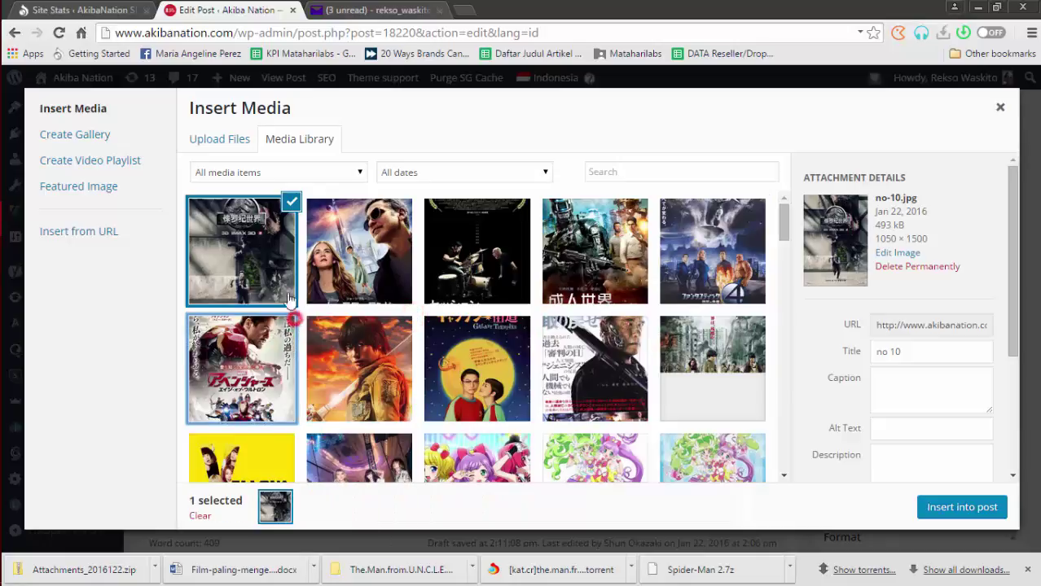
Switch through the first uploaded images to view their attachment details, ending on no 10.
click(353, 249)
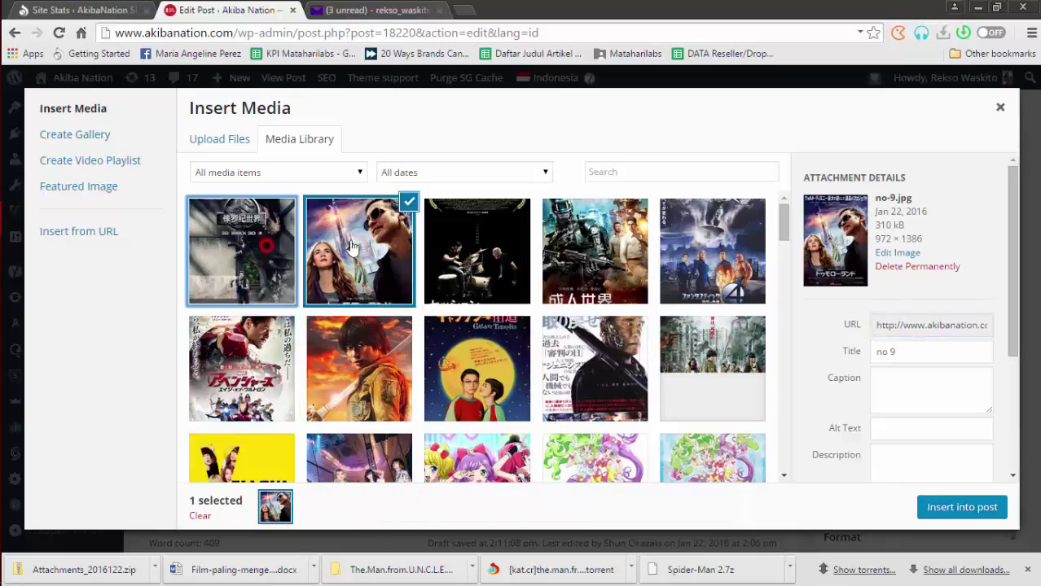
key(Left)
key(Right)
key(Right)
key(Left)
key(Left)
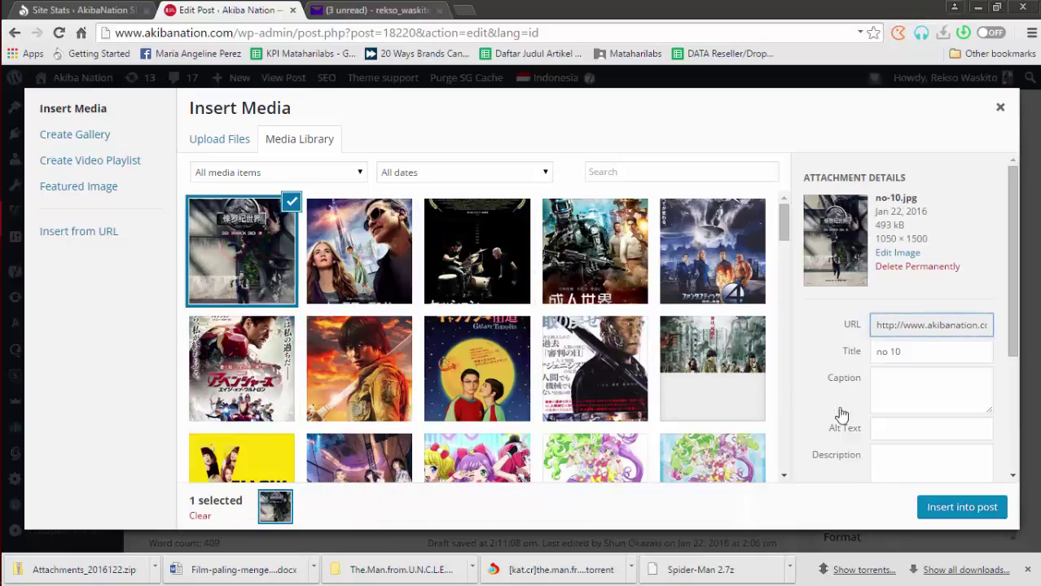
Change the title of image no 10 to "Film Paling mengecewakan no 10".
click(913, 378)
scroll(909, 384, down, 3)
scroll(911, 388, up, 2)
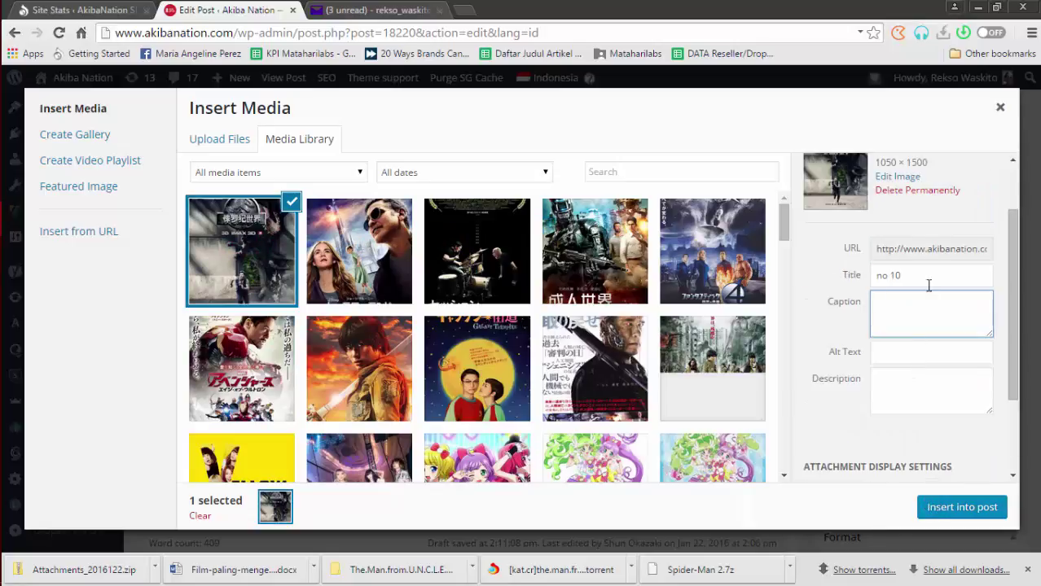
scroll(929, 285, up, 2)
click(878, 351)
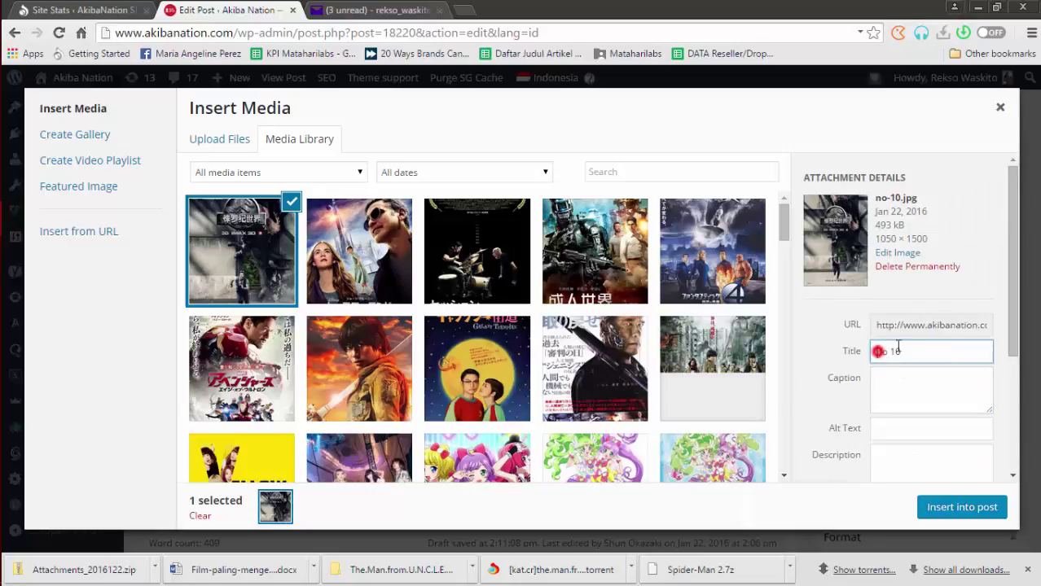
text(Film )
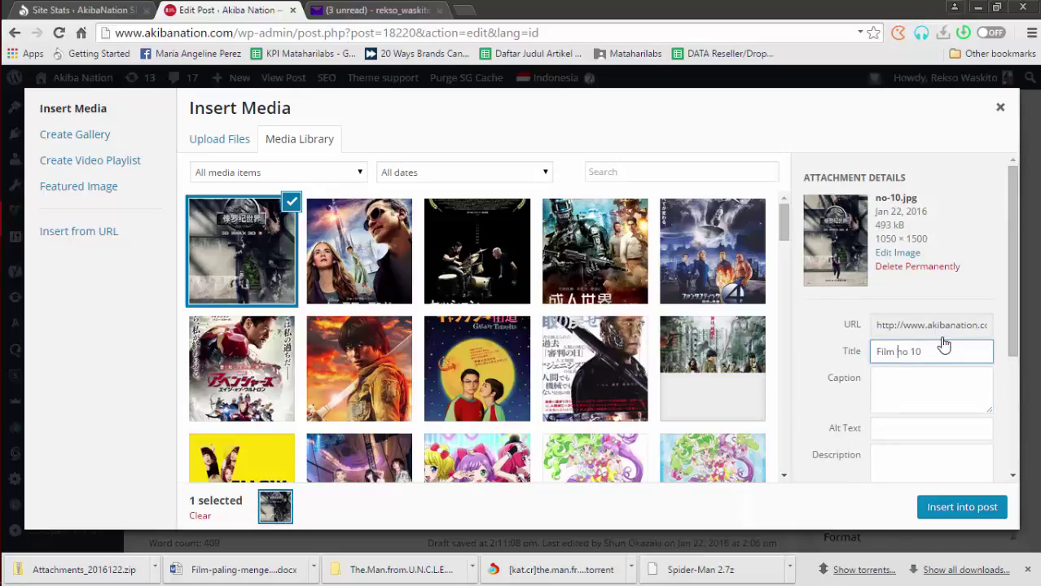
text(Paling mengecewakan)
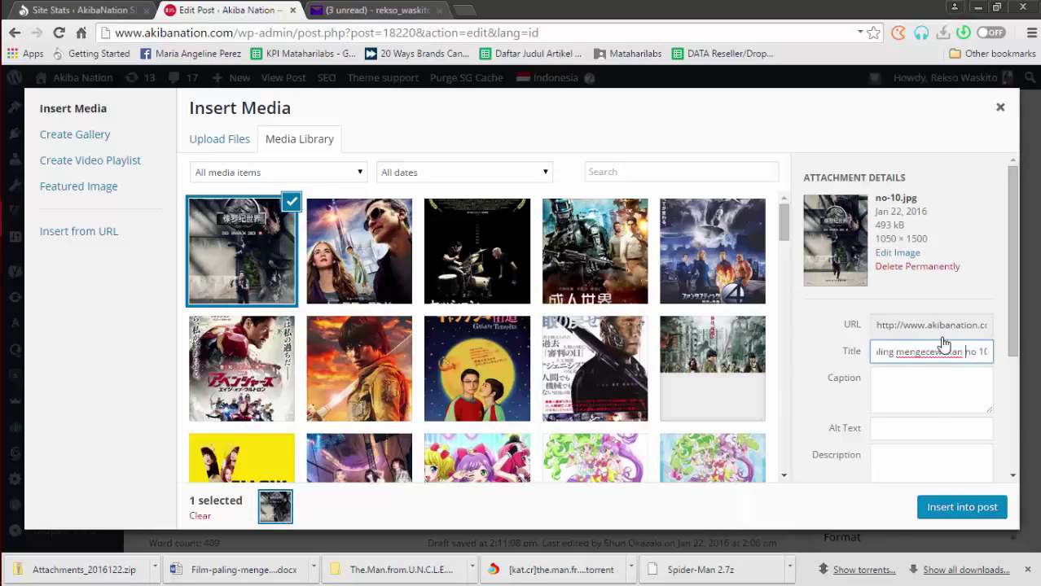
key(ctrl+a)
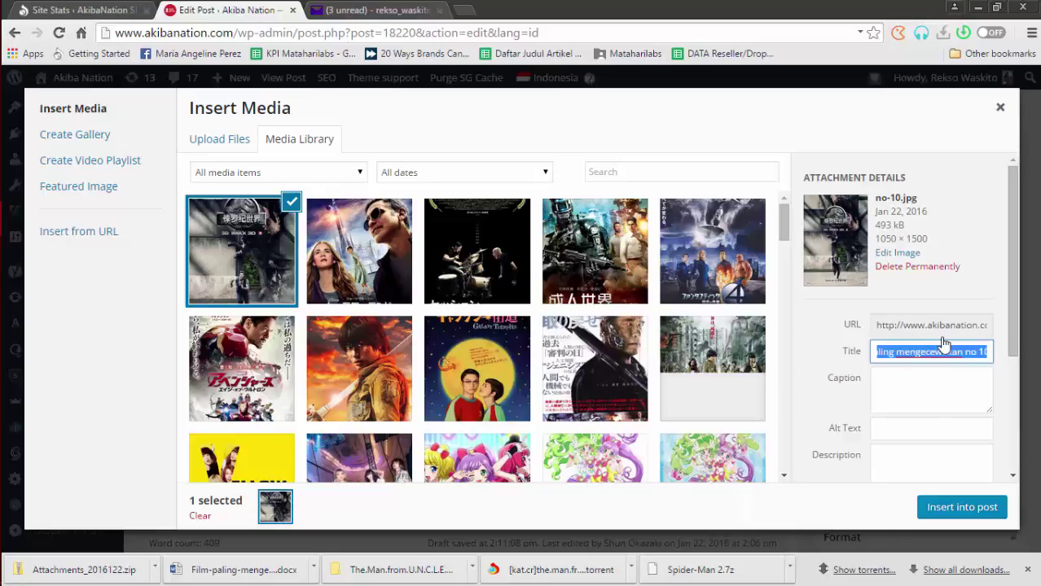
Give image no 10 the caption "Jurassic World" and insert it into the post.
click(937, 377)
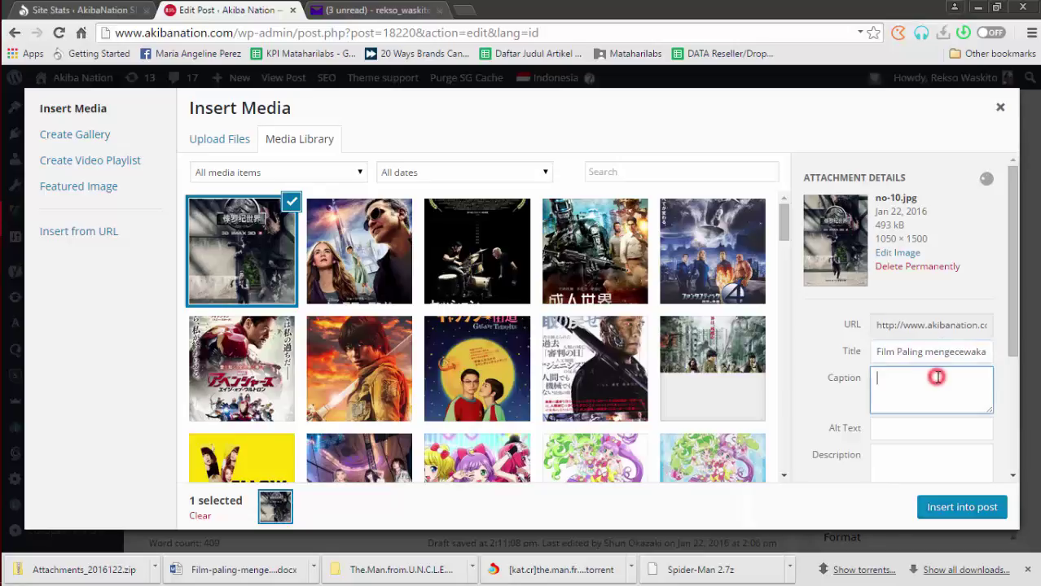
text(Juras)
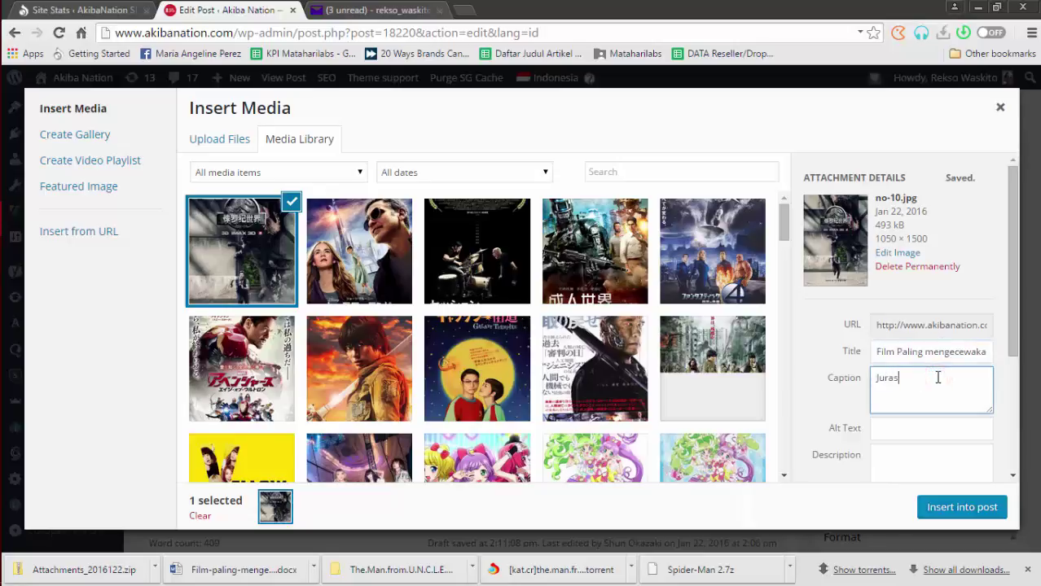
text(sic World)
scroll(943, 395, down, 2)
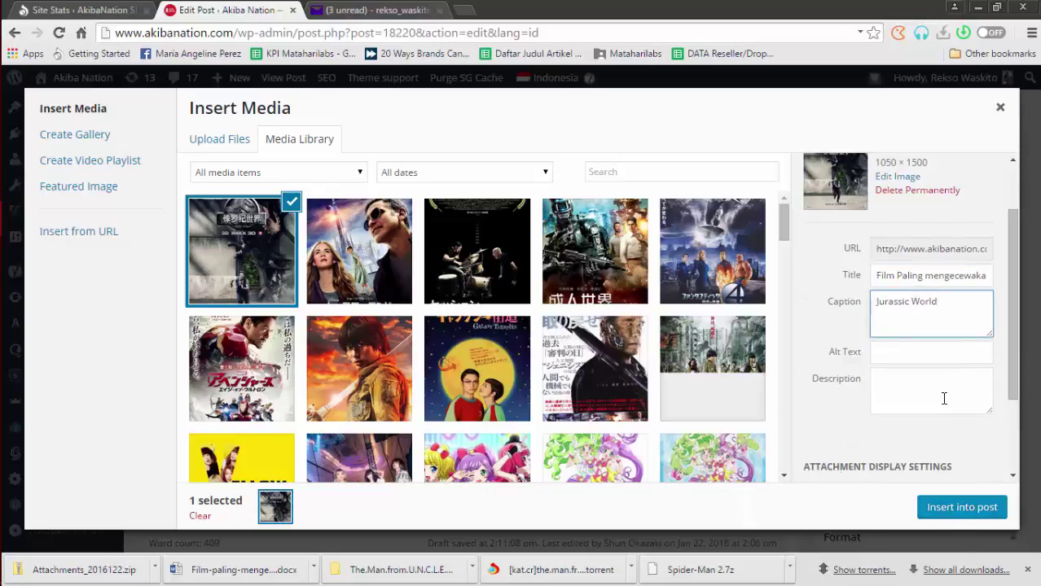
scroll(939, 379, up, 2)
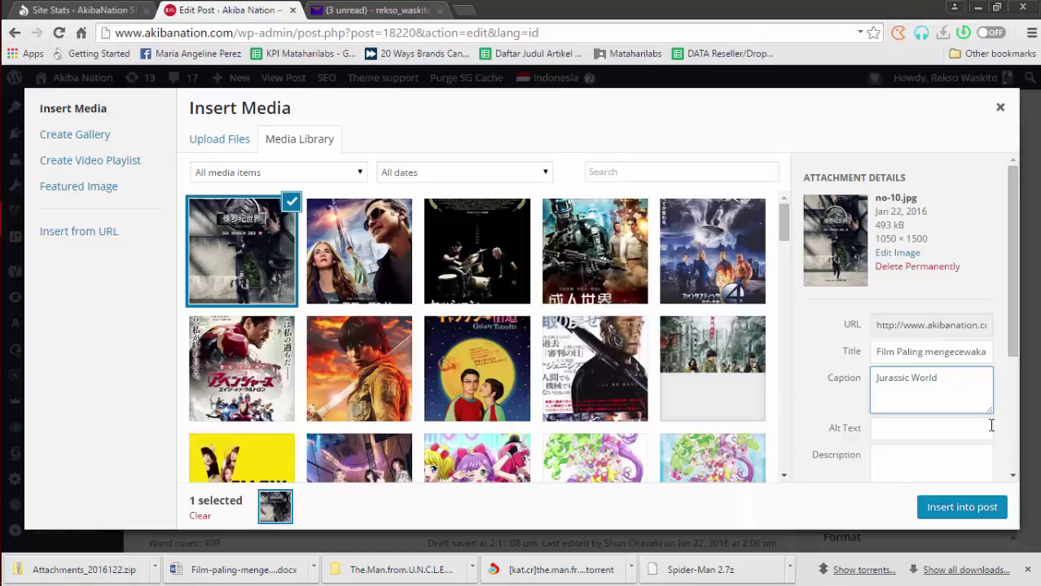
click(972, 509)
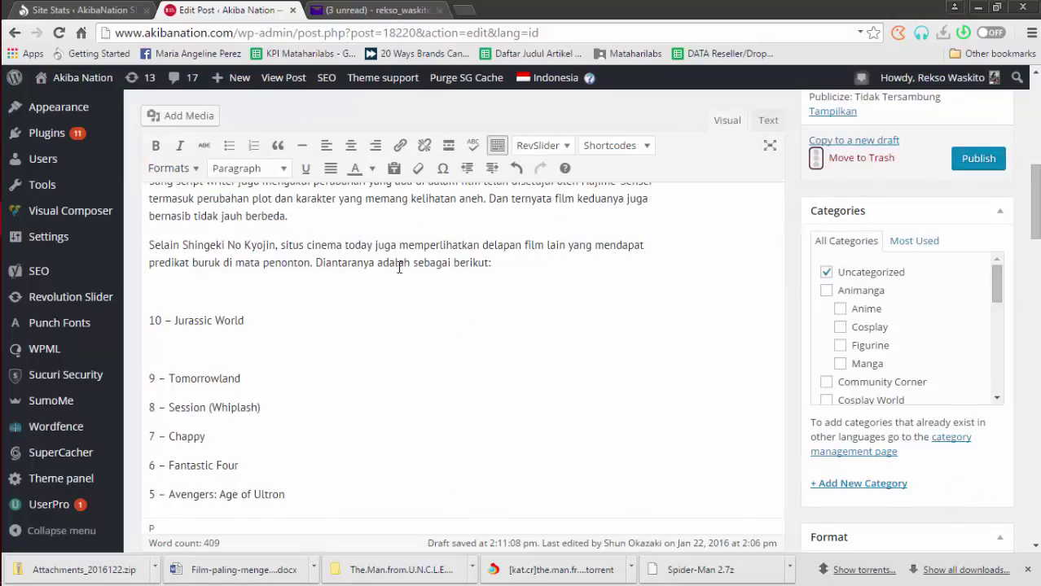
Check the inserted Jurassic World image and add an empty paragraph below "9 – Tomorrowland".
scroll(423, 273, down, 5)
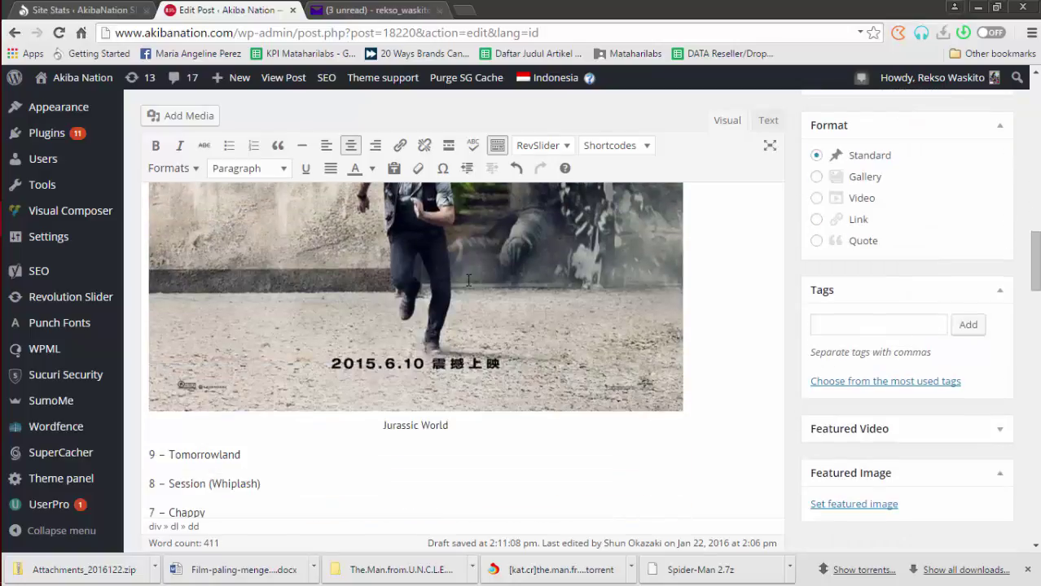
scroll(469, 280, up, 9)
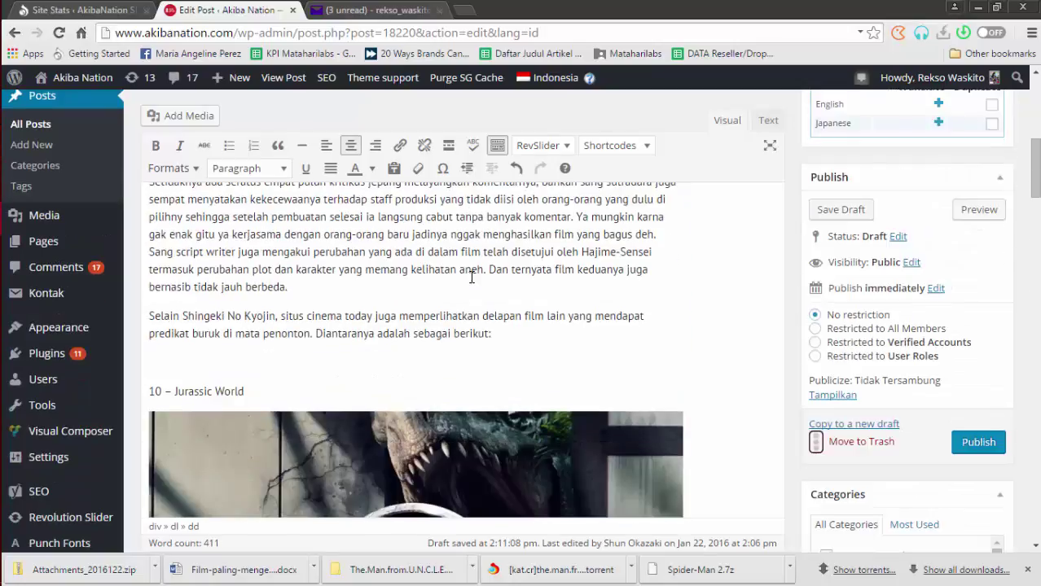
scroll(470, 278, down, 8)
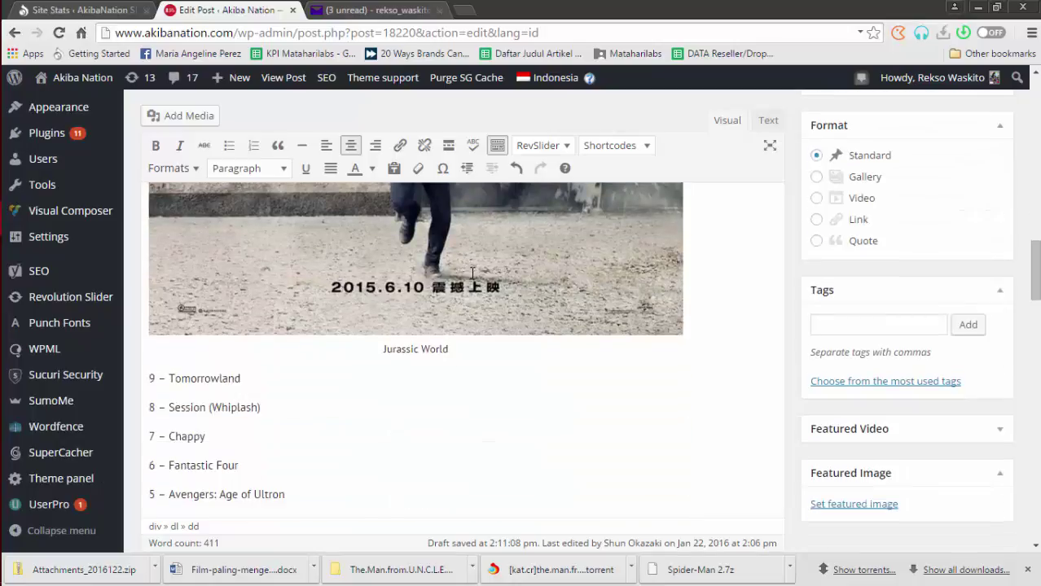
scroll(472, 273, down, 1)
click(269, 302)
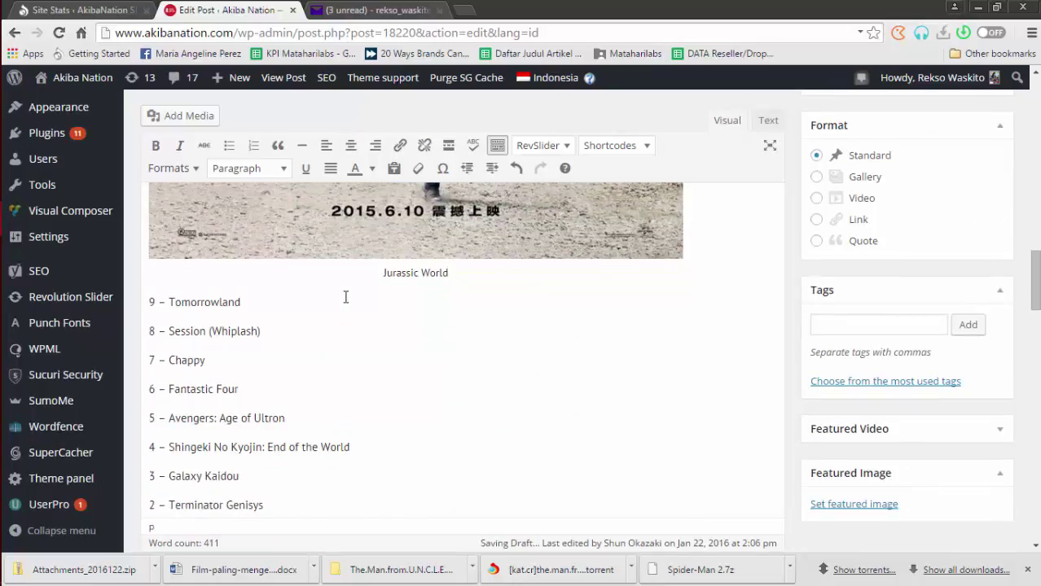
key(Return)
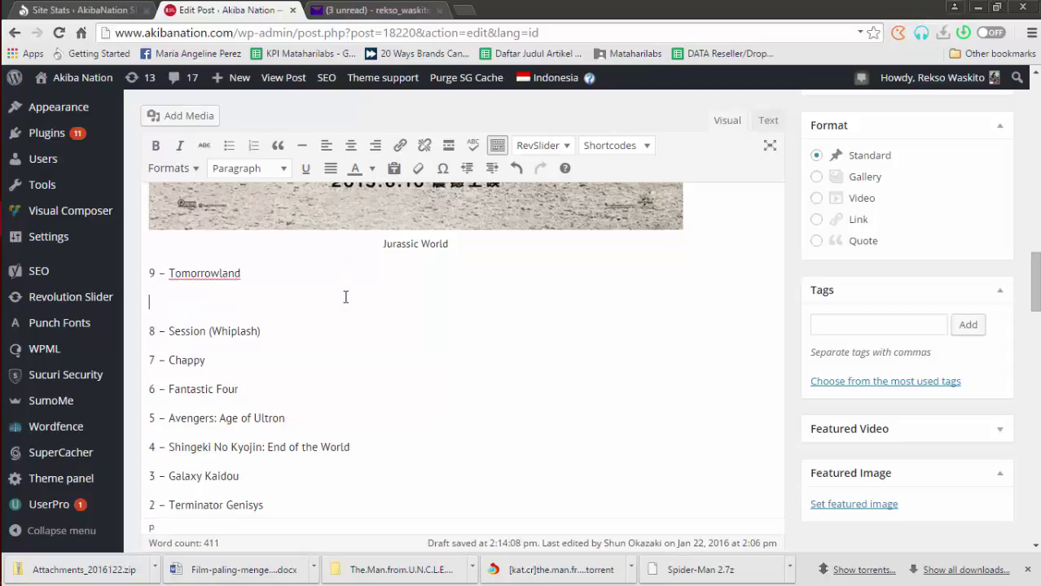
Select image no 9 in the media library and keep its display size at Large – 700 × 998.
click(165, 129)
click(352, 246)
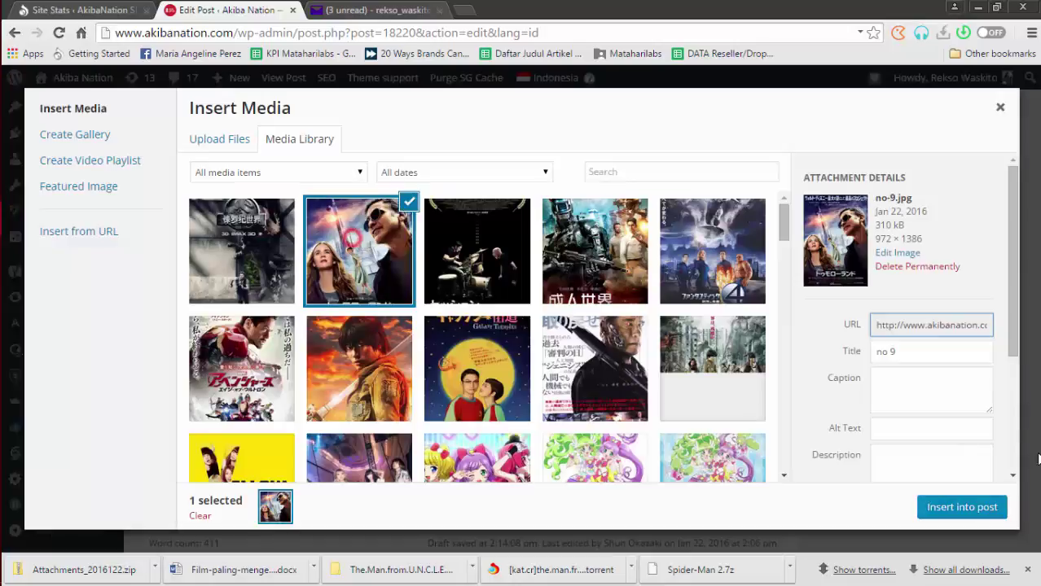
scroll(941, 325, down, 3)
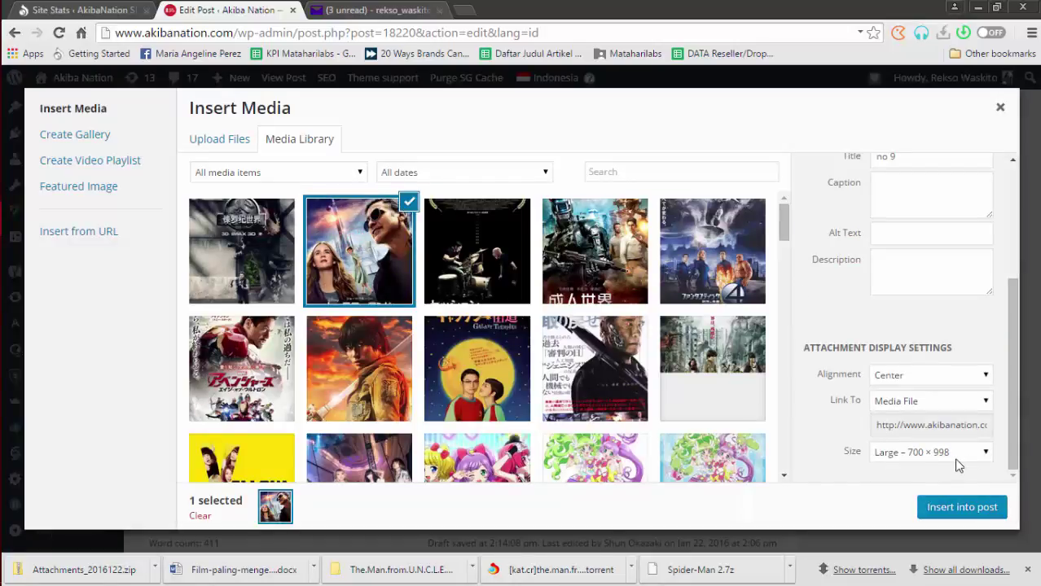
click(982, 451)
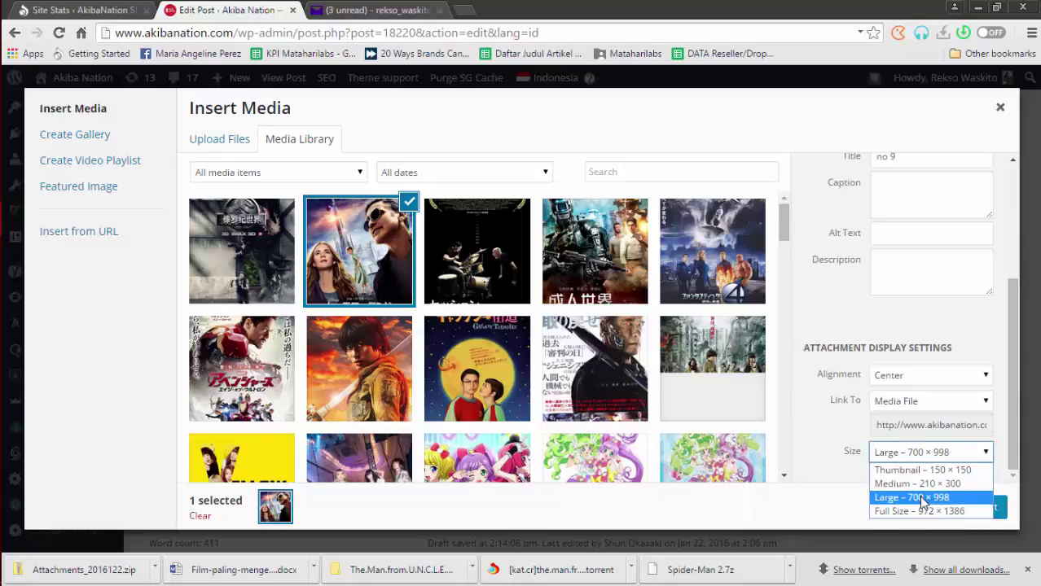
click(923, 498)
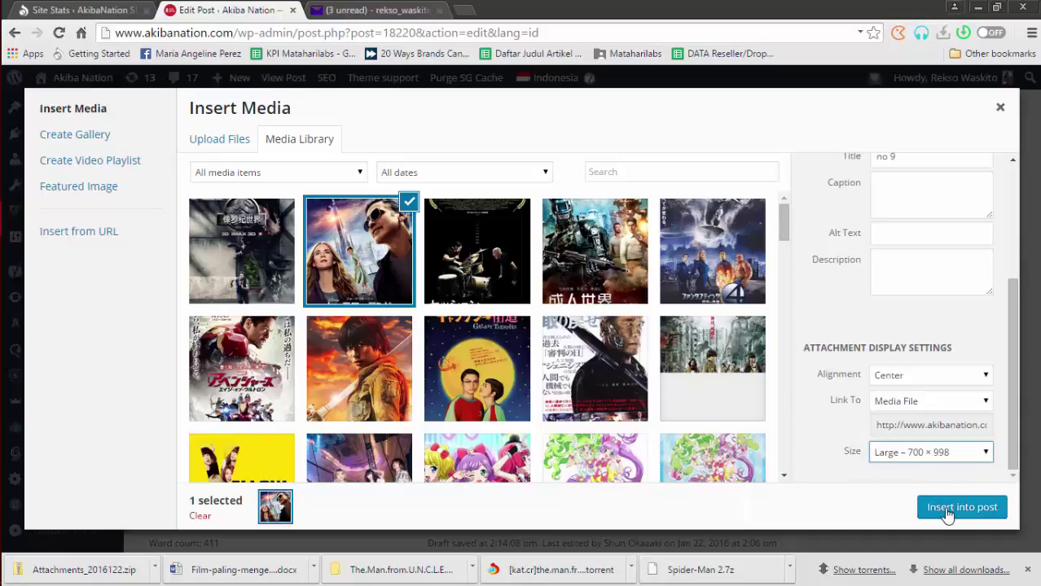
Change the title of image no 9 to "Film Paling mengecewakan no 9".
scroll(898, 287, up, 3)
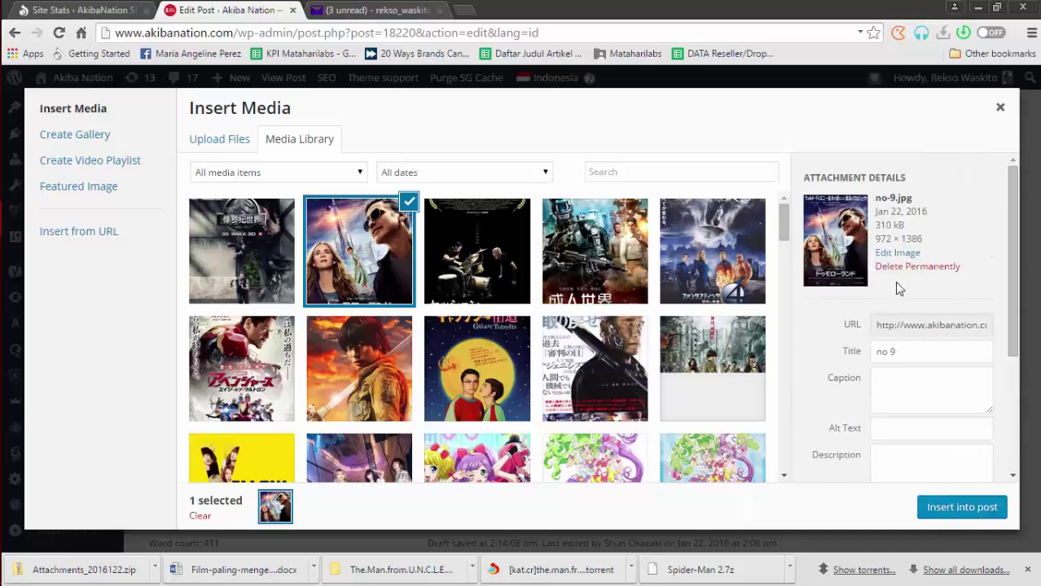
click(899, 350)
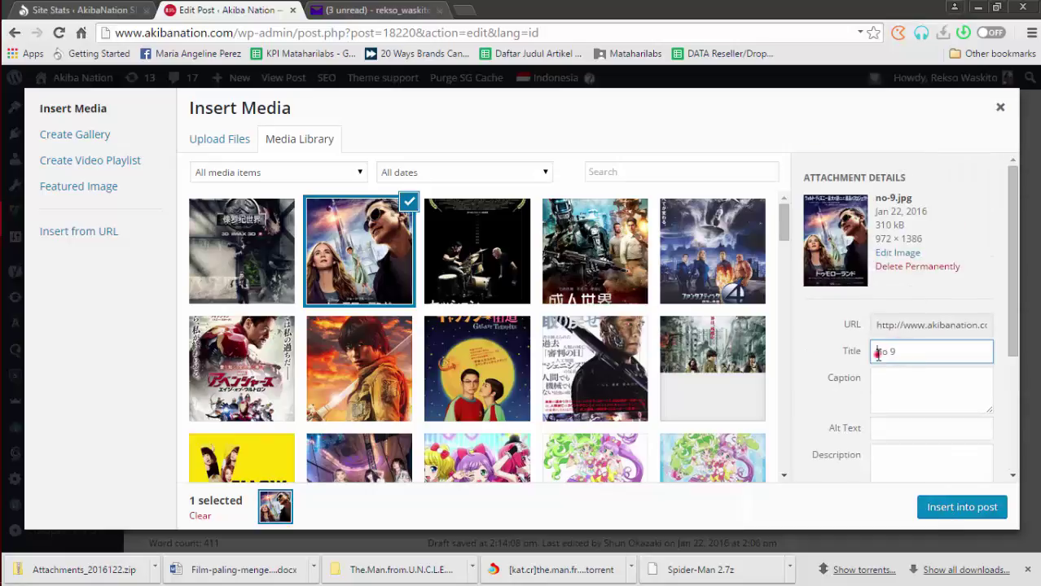
key(ctrl+v)
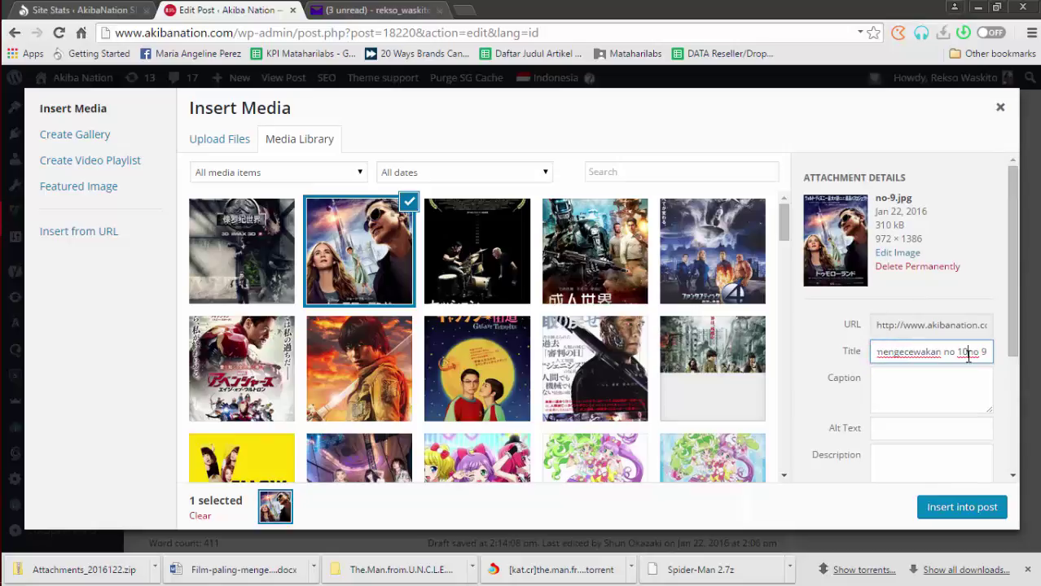
key(BackSpace)
key(BackSpace)
key(BackSpace)
key(BackSpace)
key(BackSpace)
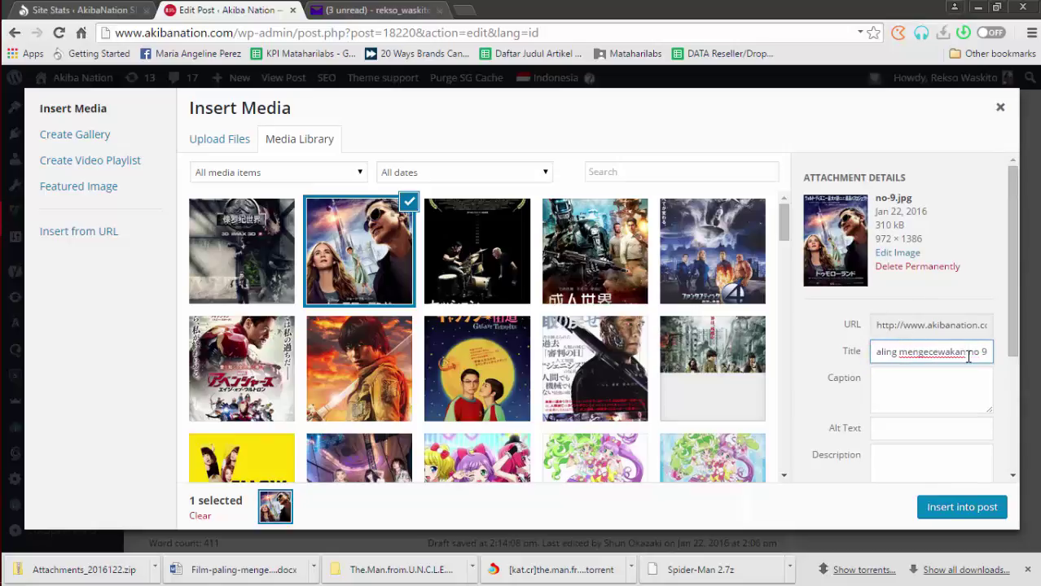
Copy the title wording that precedes "no 9" and insert image no 9 into the post.
key(shift+Left)
key(shift+Left)
key(shift+Left)
key(shift+Left)
key(shift+Left)
key(shift+Left)
key(shift+Left)
key(shift+Left)
key(shift+Left)
key(shift+Left)
key(shift+Left)
key(shift+Left)
key(shift+Left)
key(shift+Left)
key(shift+Left)
key(shift+Left)
key(shift+Left)
key(shift+Left)
key(shift+Left)
key(shift+Left)
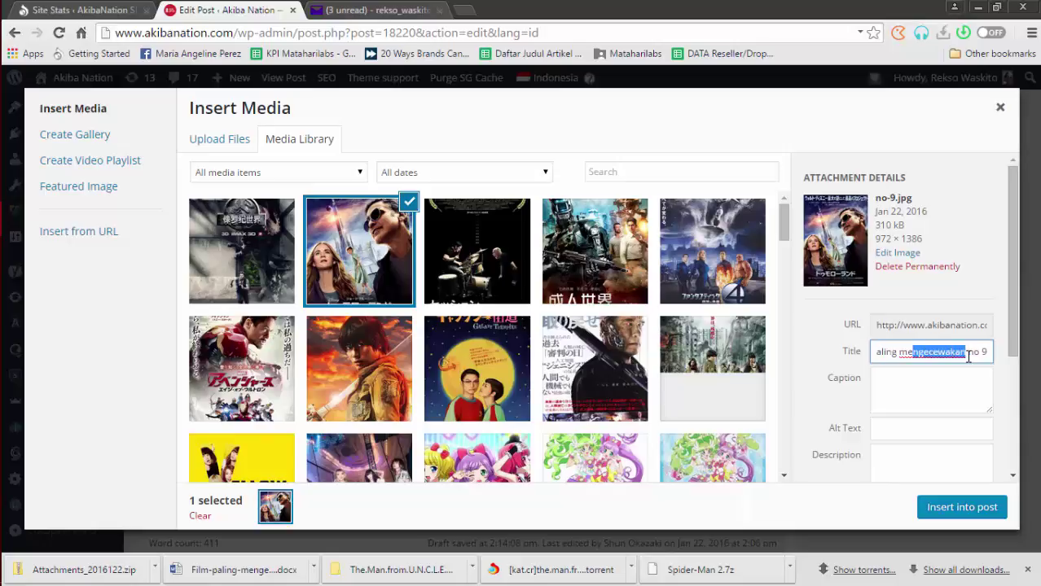
click(997, 510)
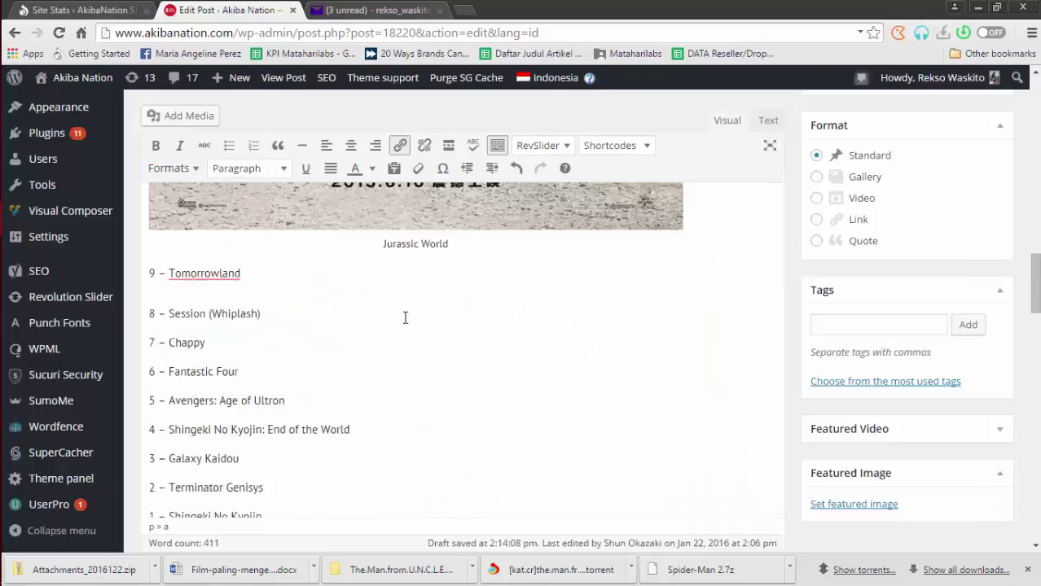
Insert image no 8 in a new paragraph below "8 – Session (Whiplash)", prefixing its title with the copied "Film Paling mengecewakan".
scroll(404, 262, down, 5)
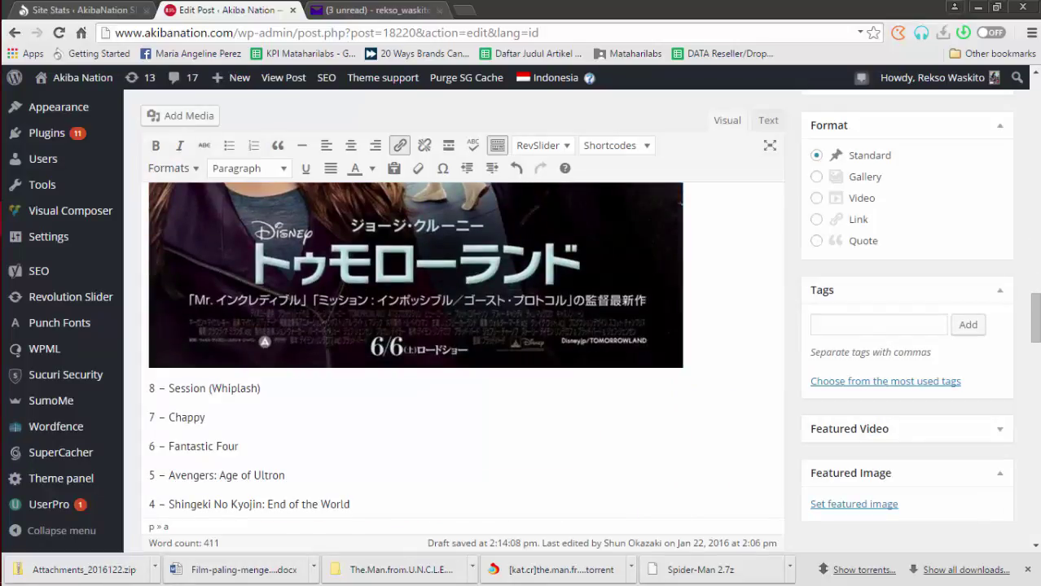
click(282, 241)
key(Down)
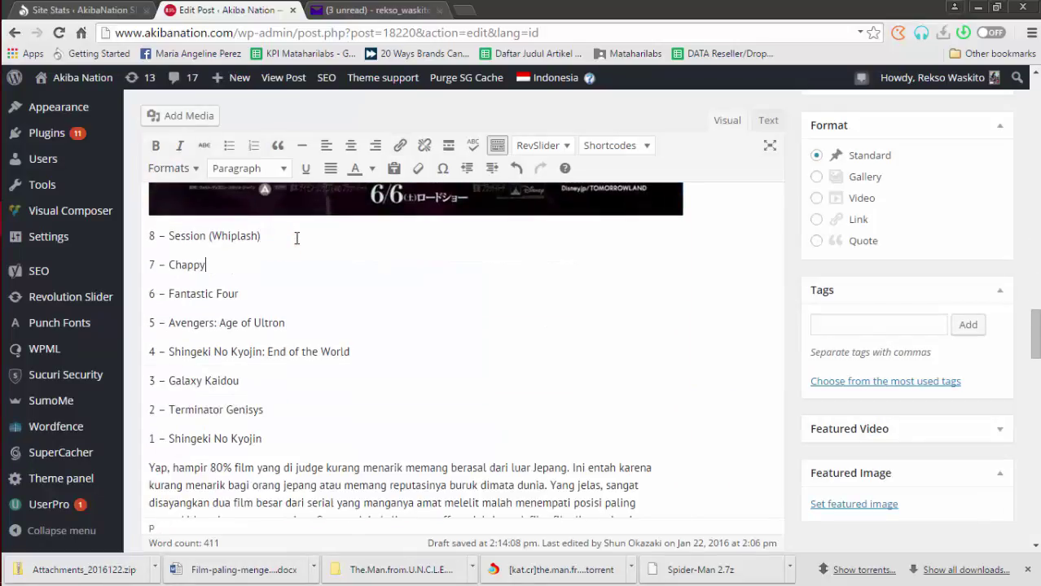
key(Return)
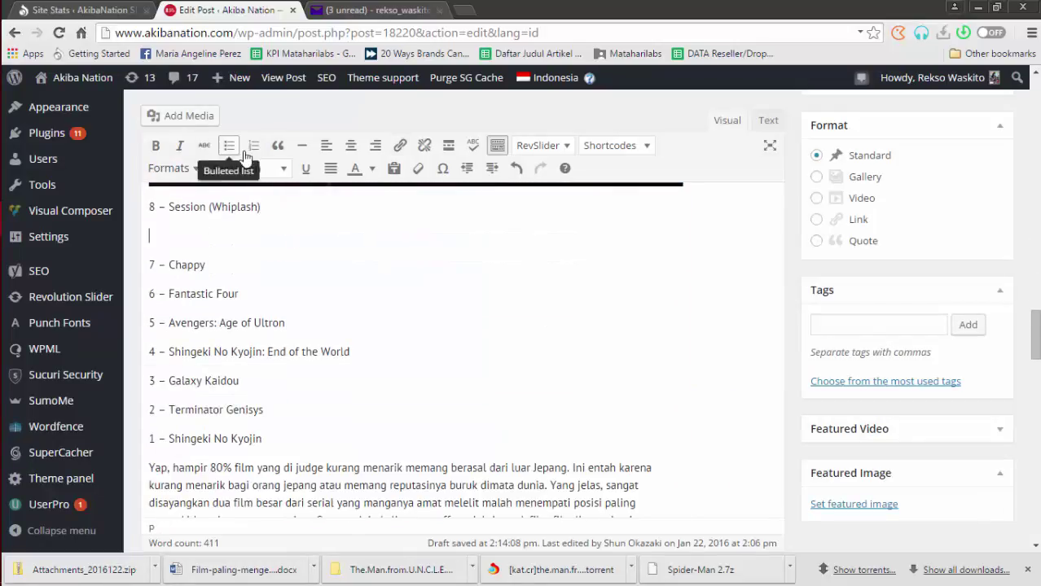
click(163, 116)
click(466, 247)
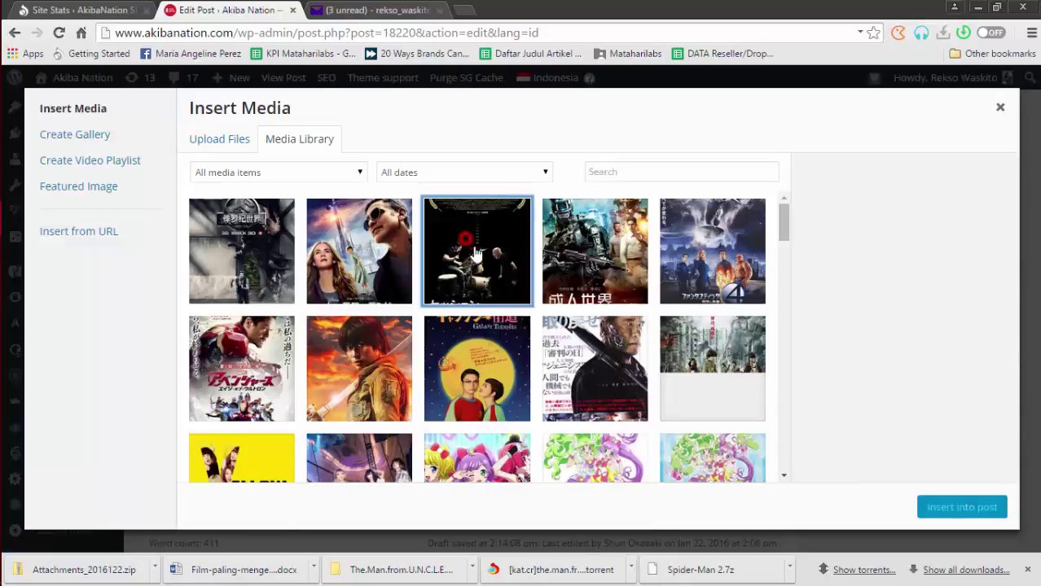
click(873, 351)
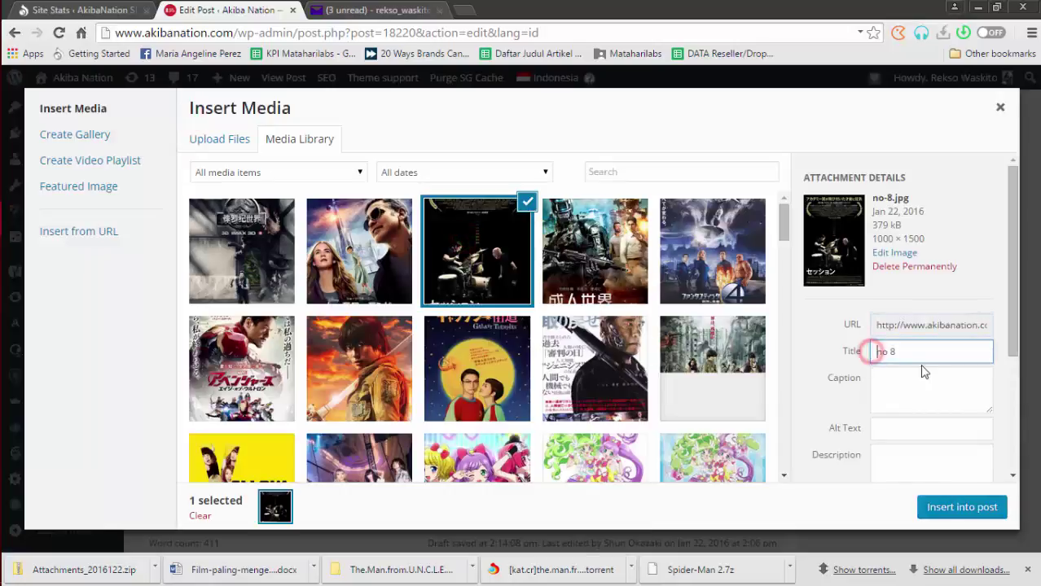
key(ctrl+v)
click(955, 505)
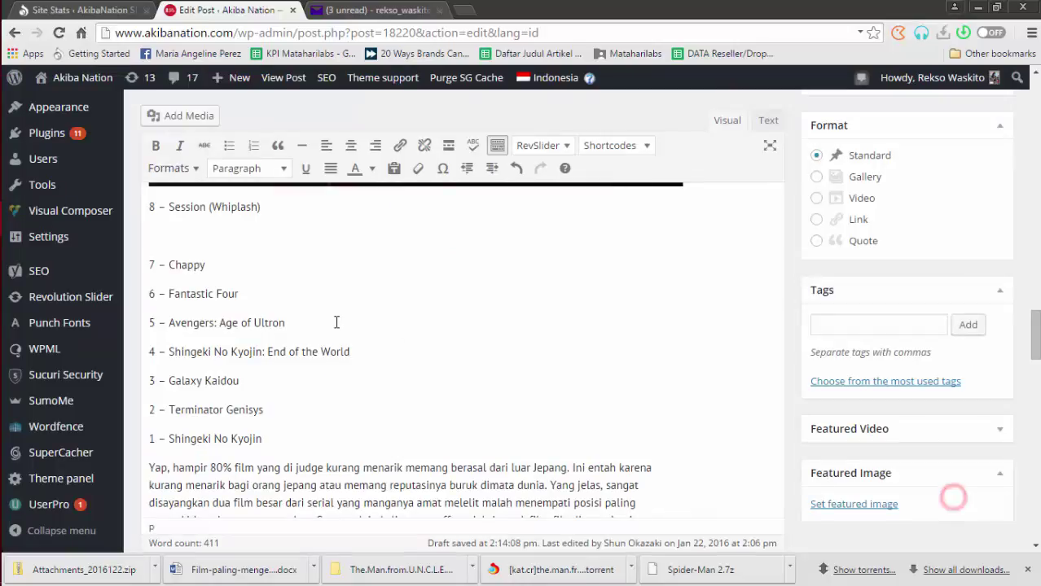
Insert image no 7 in a new paragraph below "7 – Chappy", prefixing its title with the copied "Film Paling mengecewakan".
scroll(492, 320, down, 8)
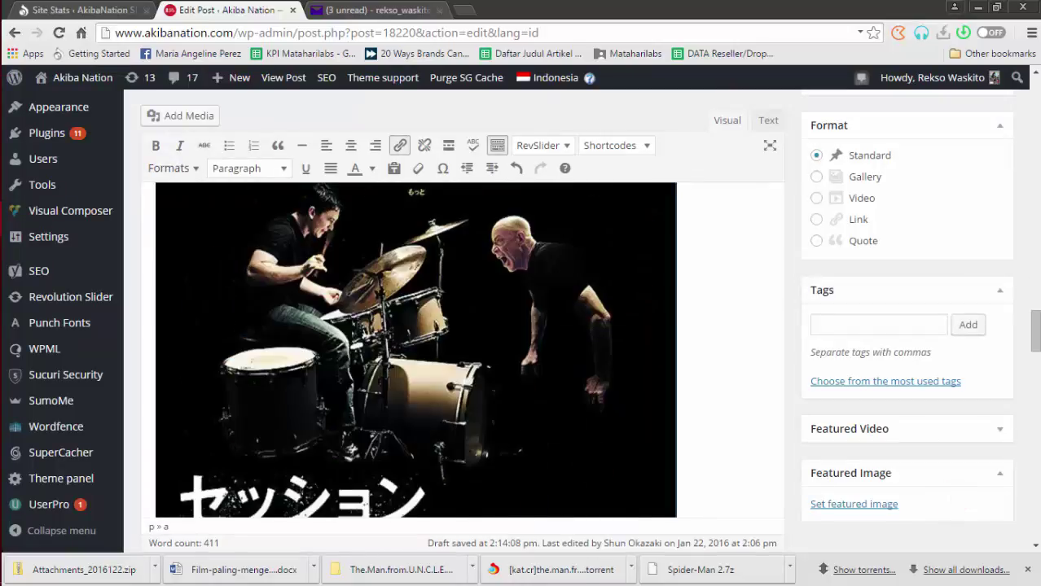
click(251, 270)
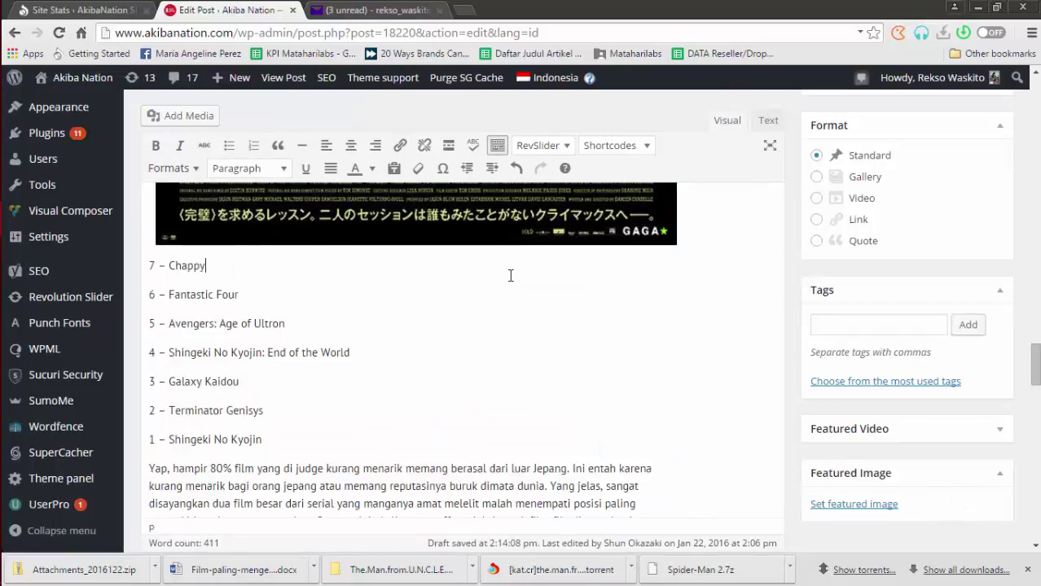
key(Return)
click(176, 116)
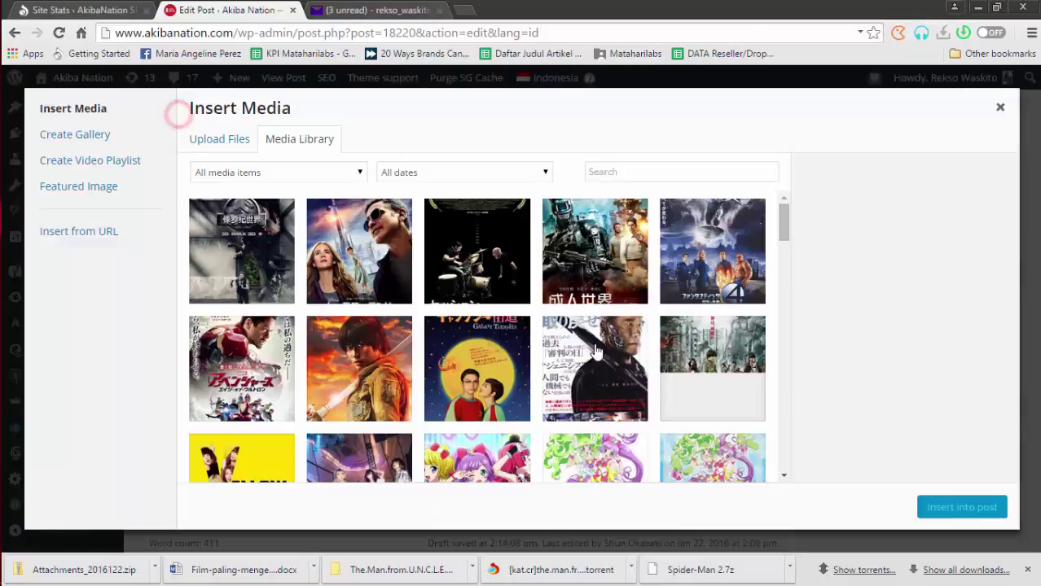
click(563, 243)
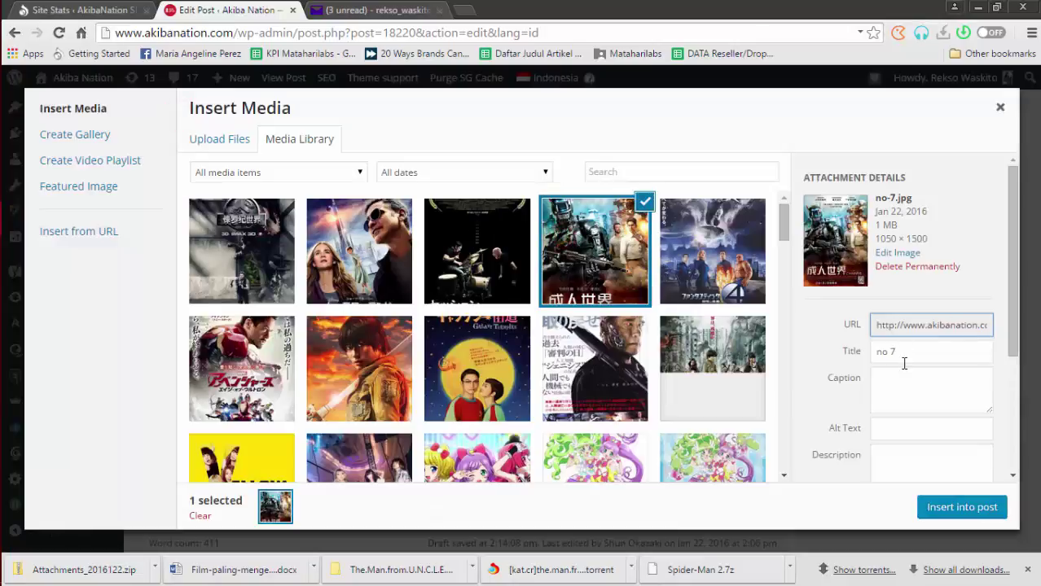
click(879, 350)
key(ctrl+v)
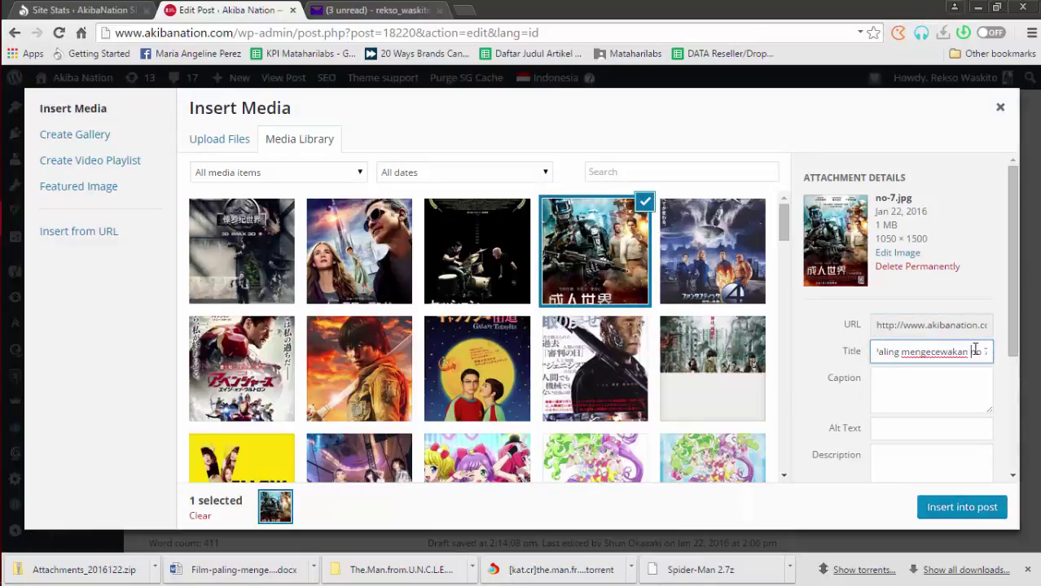
click(956, 508)
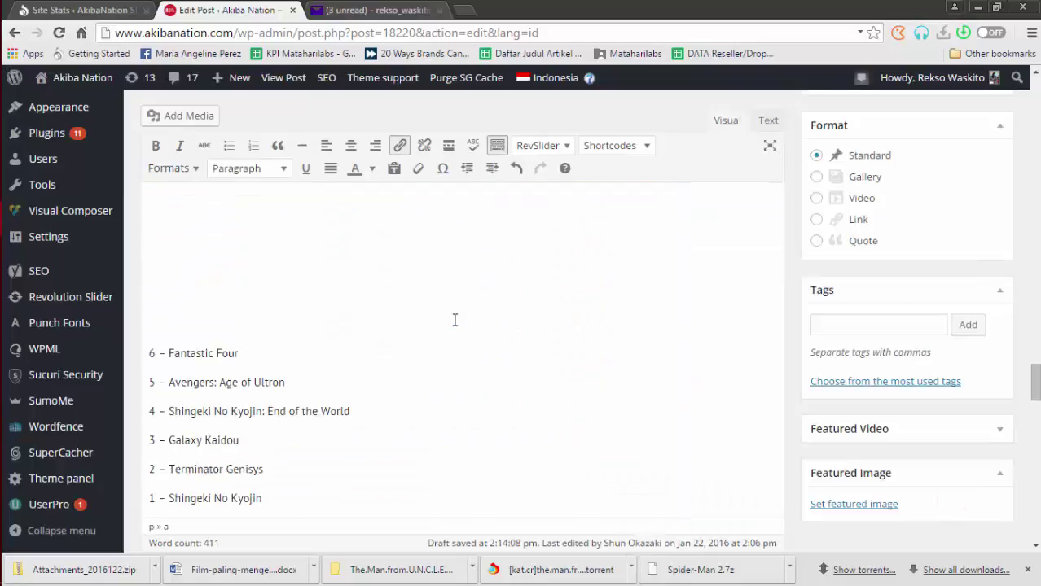
Insert image no 6 in a new paragraph below "6 – Fantastic Four", prefixing its title with the copied "Film Paling mengecewakan".
scroll(391, 308, down, 1)
click(271, 279)
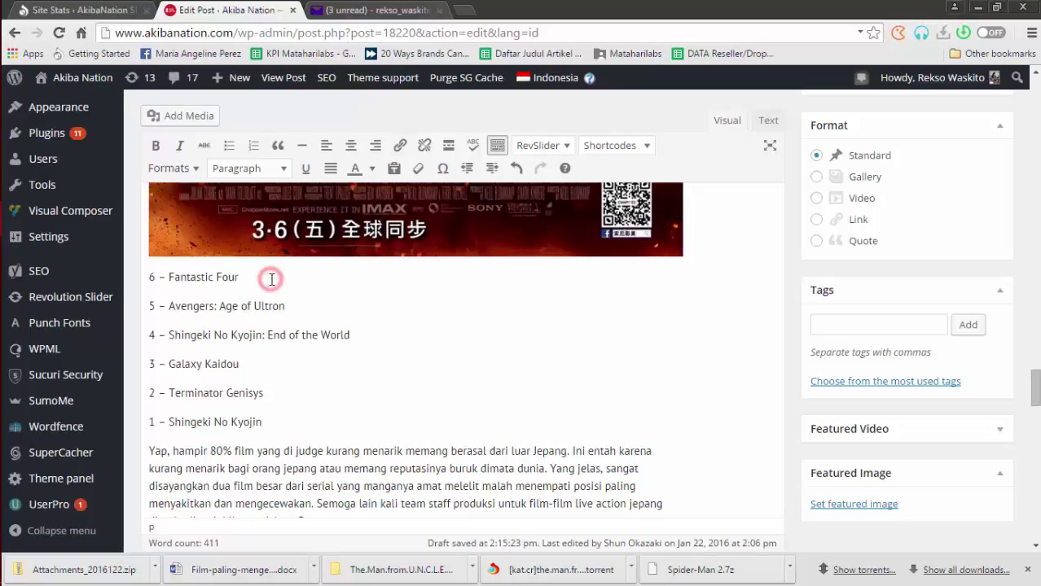
key(Return)
click(192, 118)
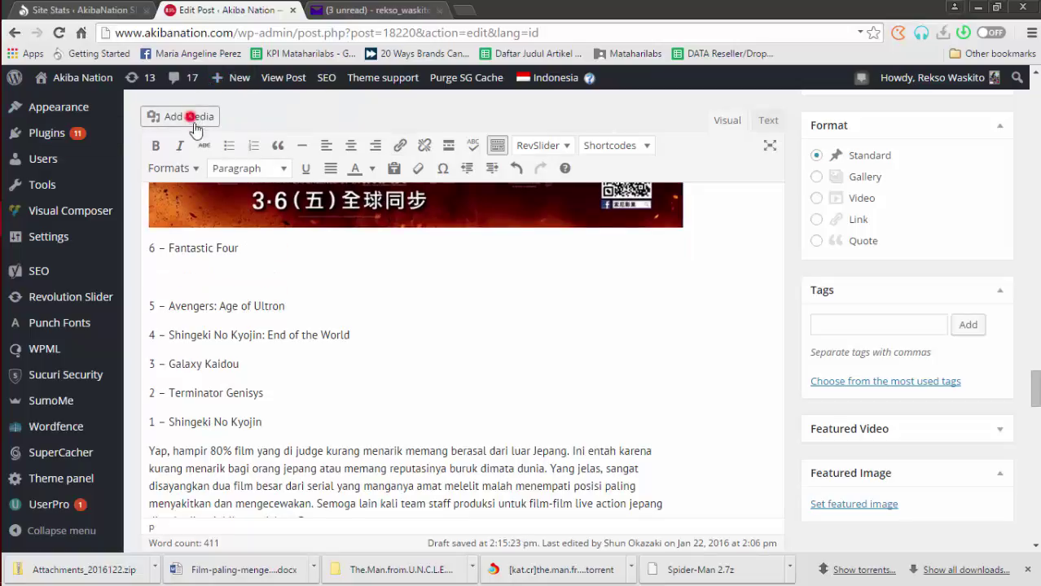
click(685, 259)
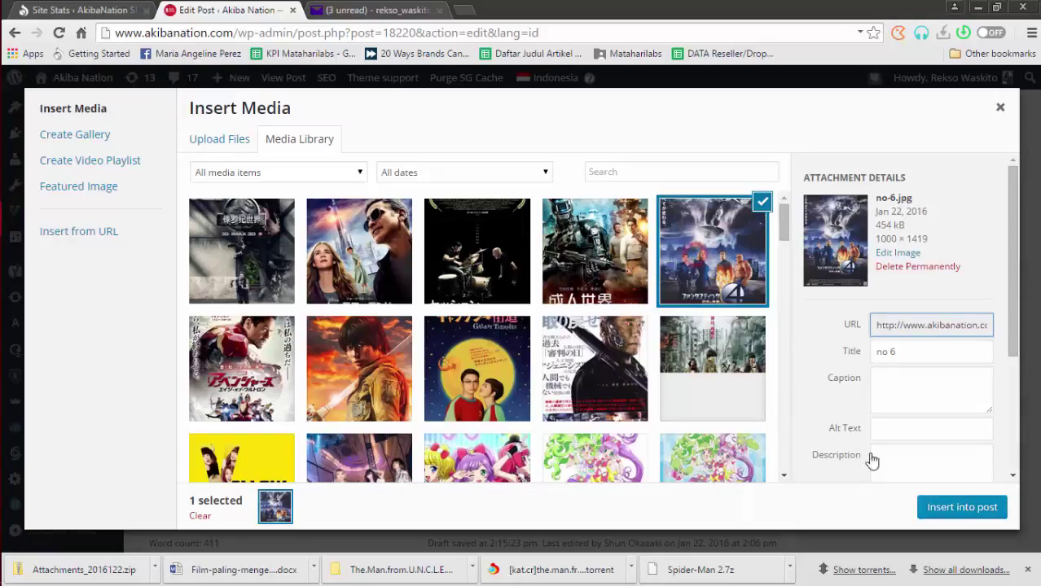
click(878, 353)
text(Paling mengecewakan)
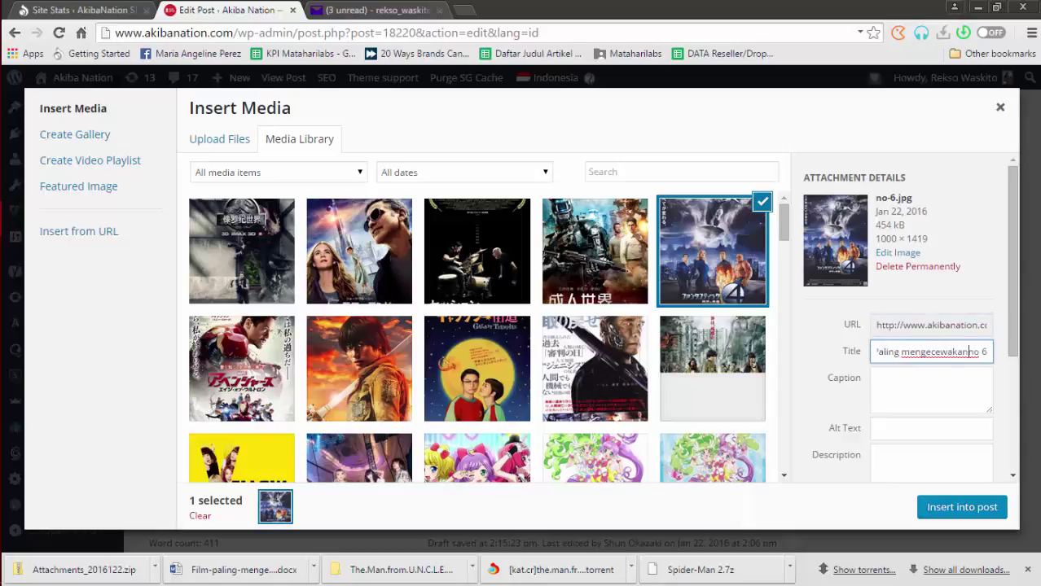
click(935, 511)
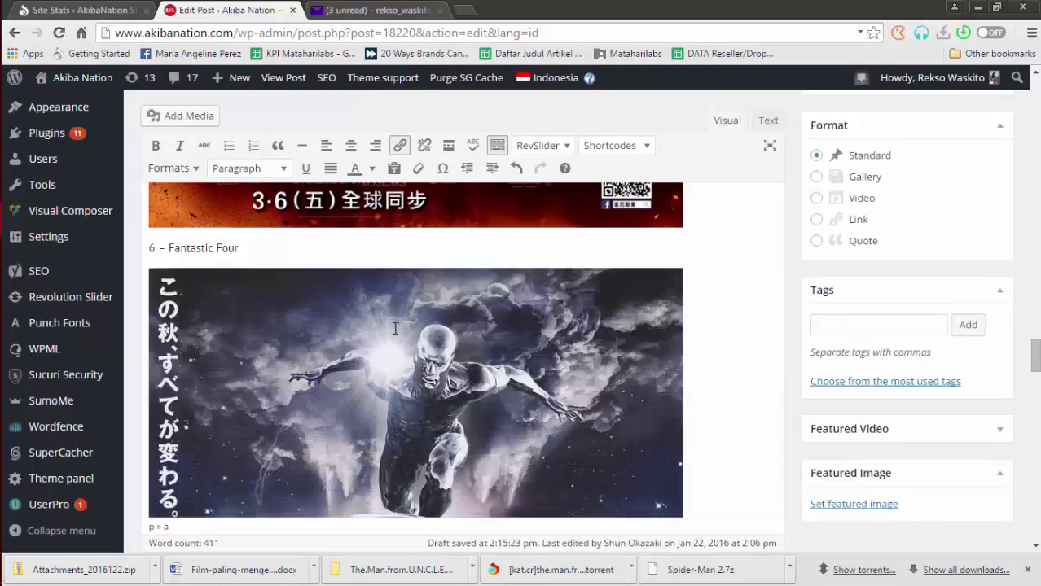
Insert image no 5 in a new paragraph below "5 – Avengers: Age of Ultron", prefixing its title with the copied "Film Paling mengecewakan".
scroll(350, 317, down, 5)
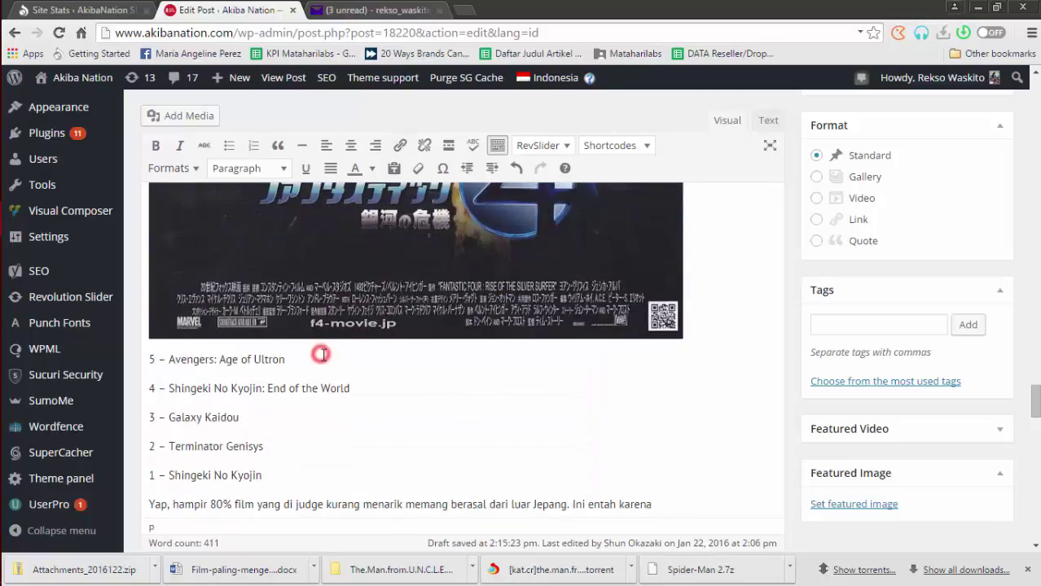
click(322, 357)
key(Return)
click(206, 122)
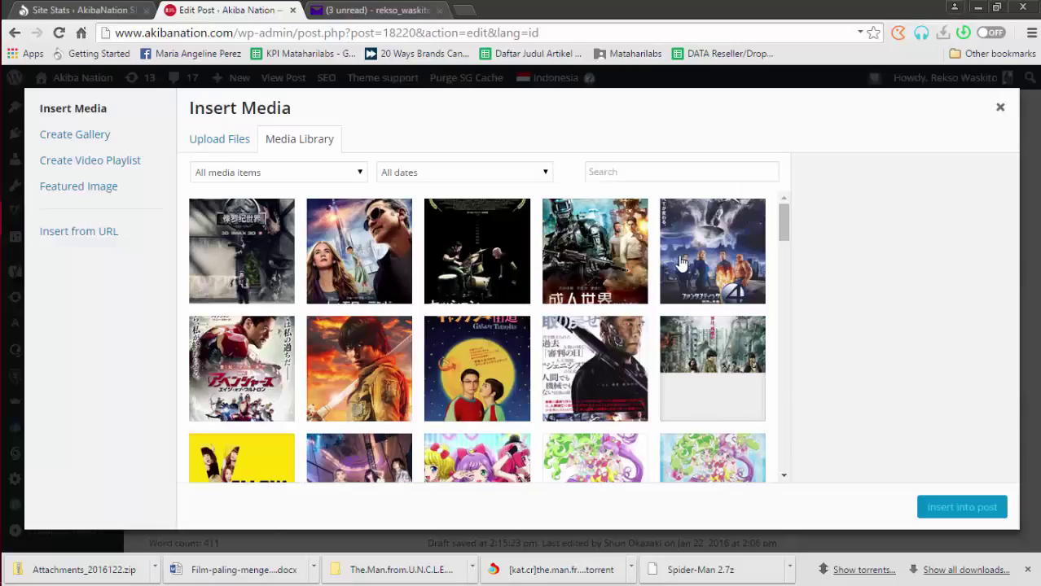
click(256, 352)
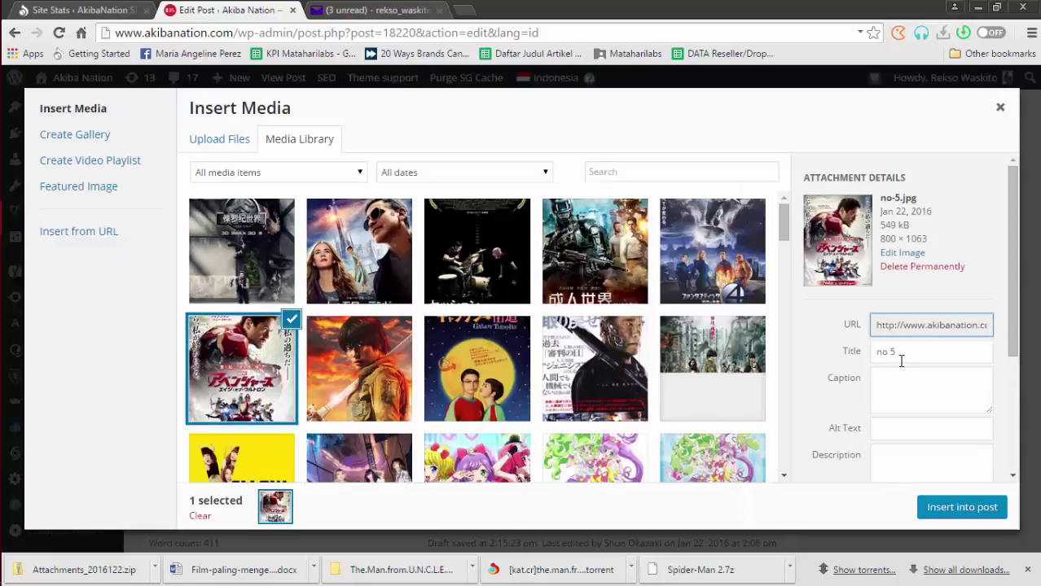
click(881, 352)
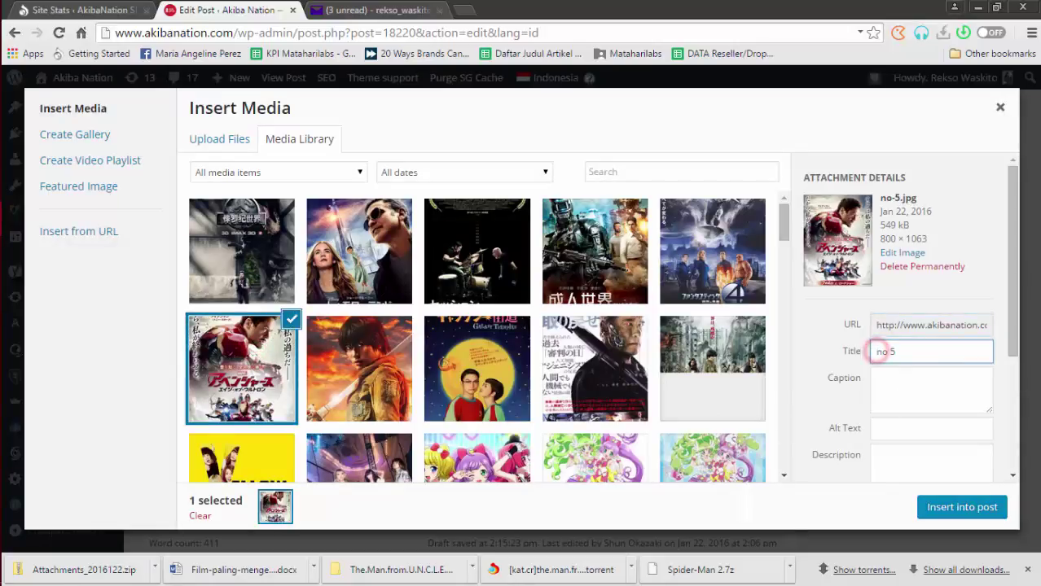
text(Film paling mengecewakan)
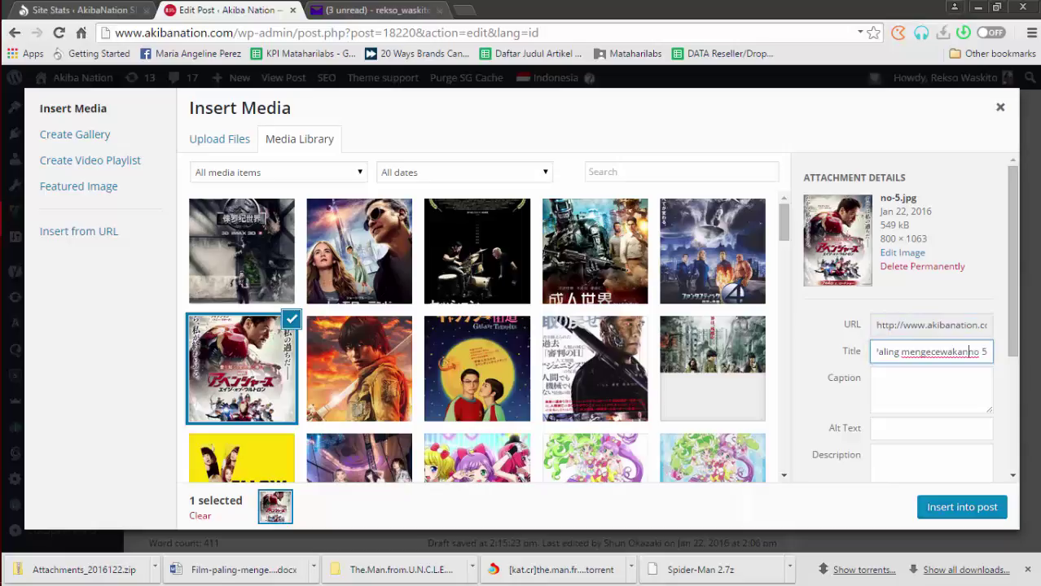
click(967, 513)
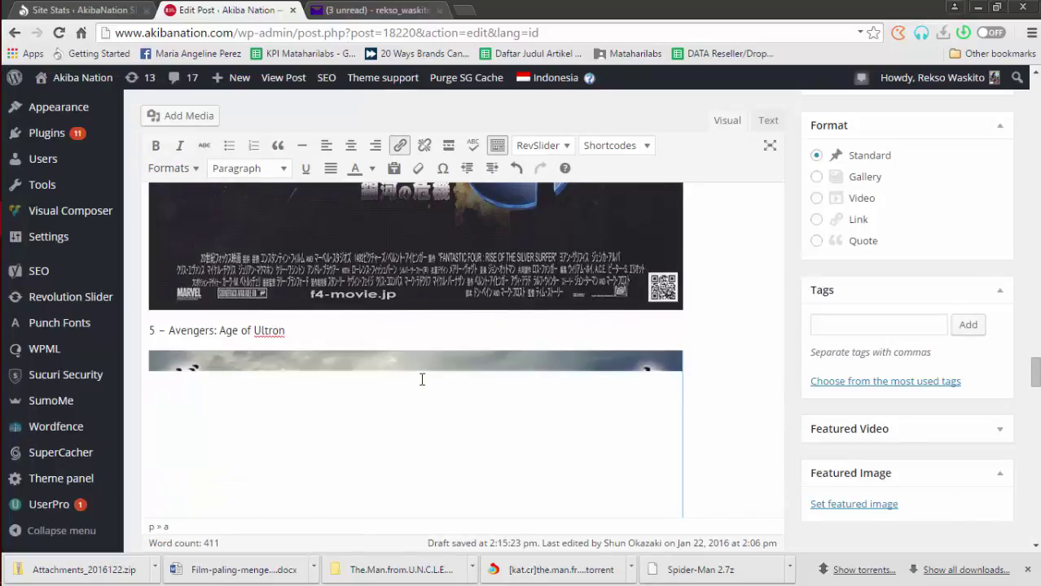
Insert image no 4 in a new paragraph below "4 – Shingeki No Kyojin: End of the World", prefixing its title with "Film Paling mengecewakan".
scroll(422, 384, down, 3)
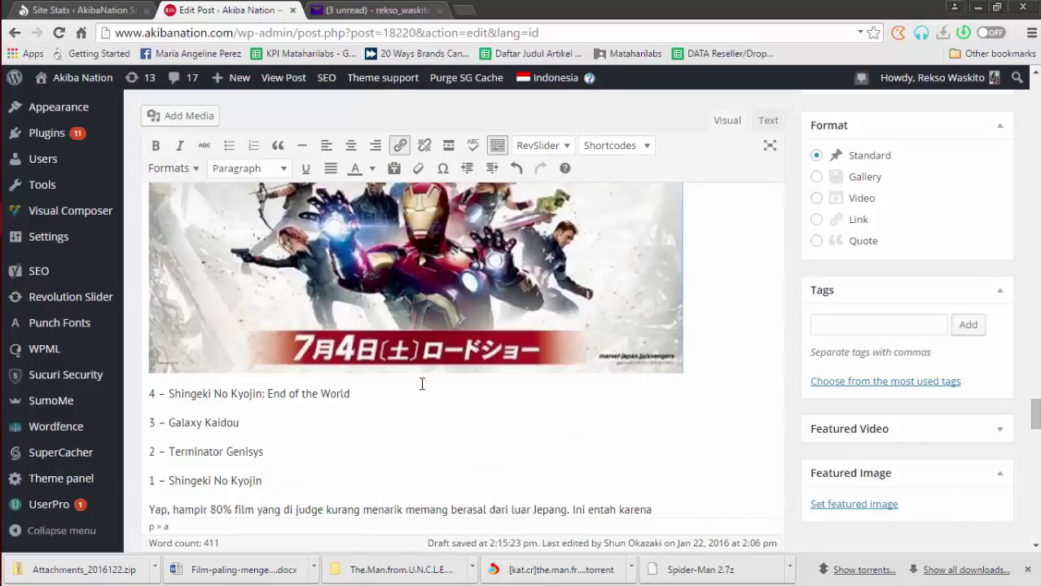
key(Return)
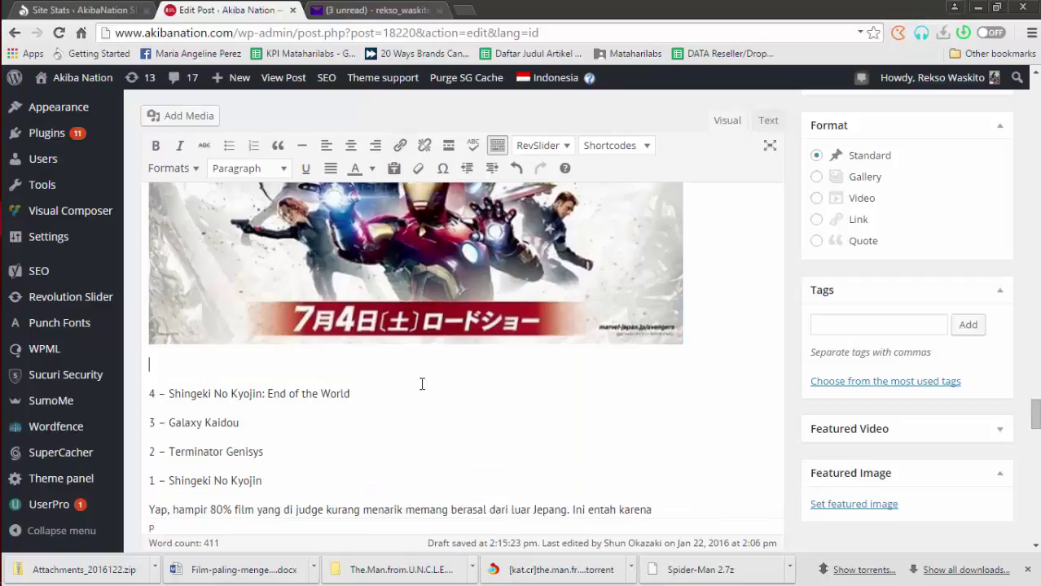
key(BackSpace)
click(365, 360)
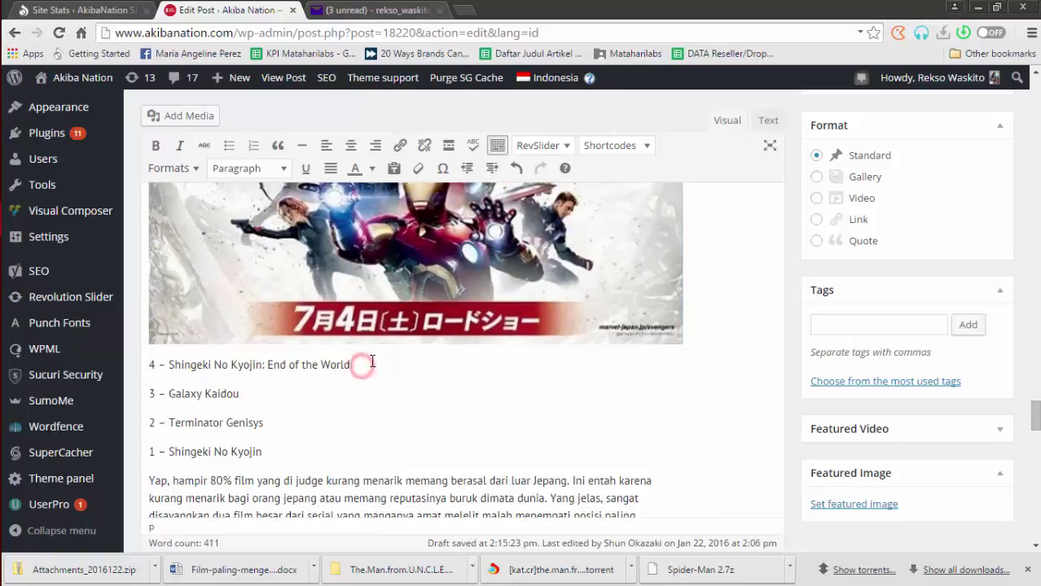
key(Return)
click(175, 115)
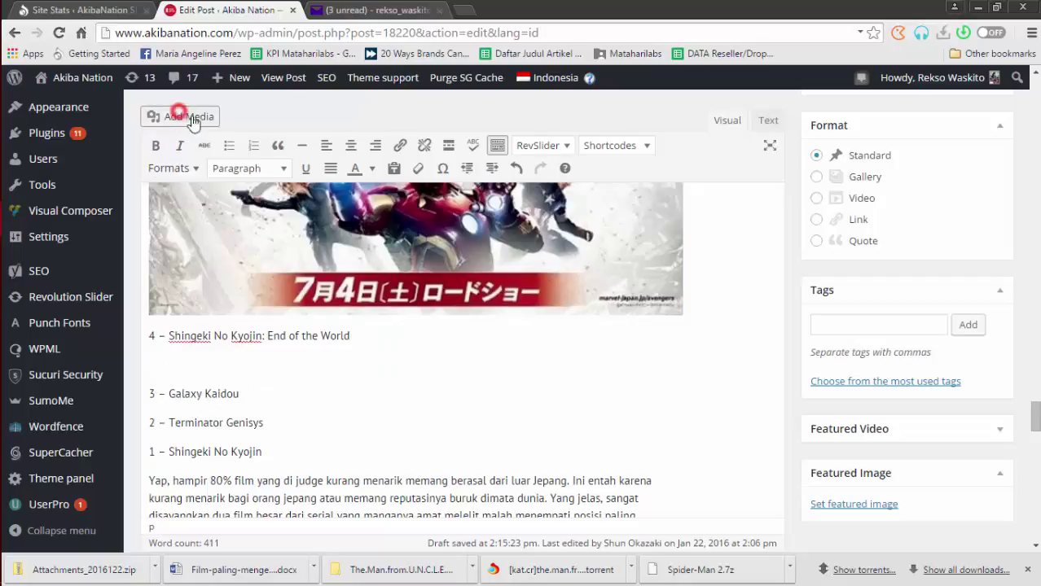
click(383, 379)
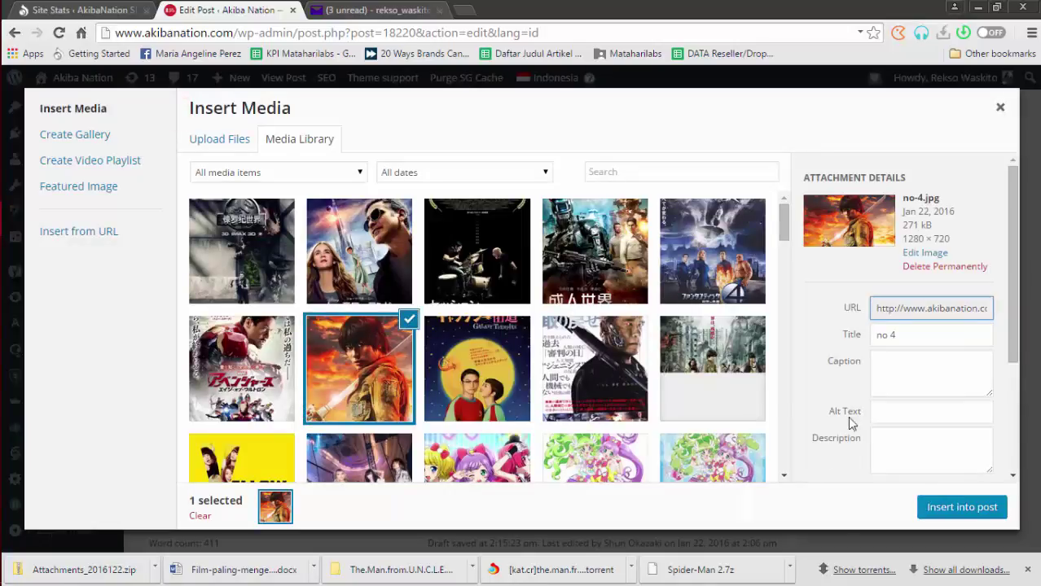
click(875, 334)
text(paling mengecewakan)
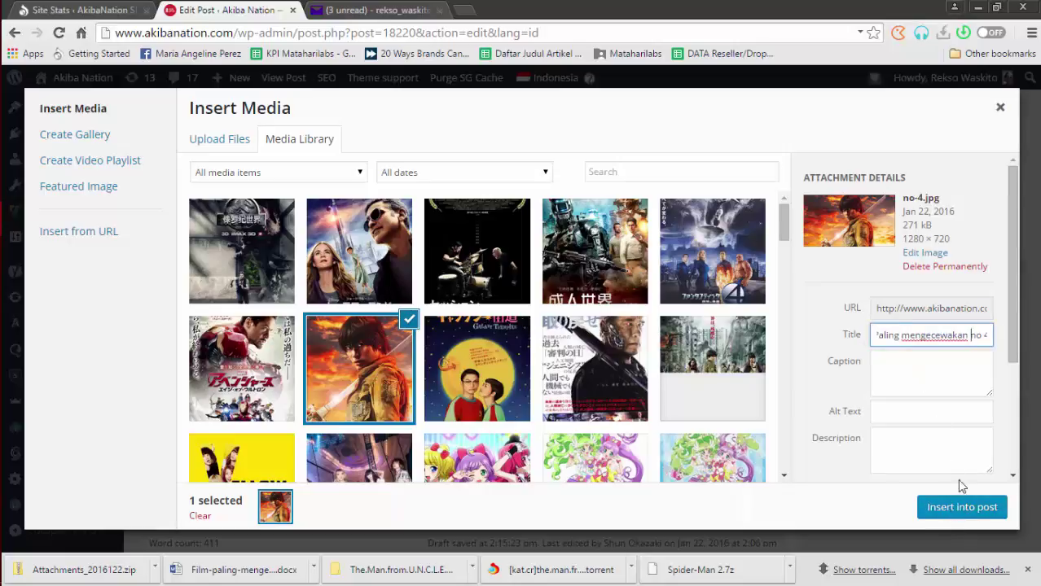
click(962, 507)
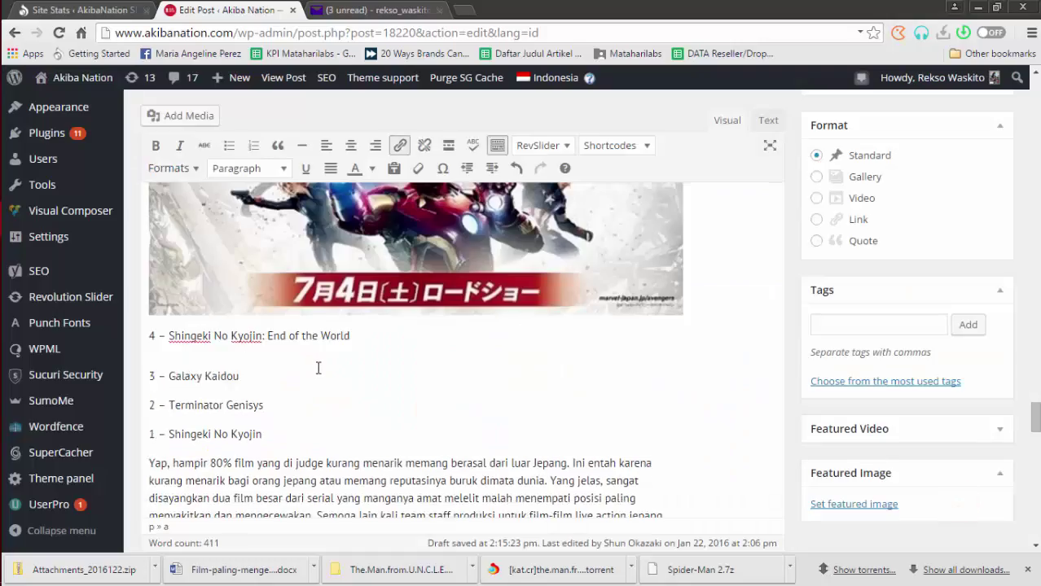
Add a new paragraph below "3 – Galaxy Kaidou" and select image No 3 from the media library for it.
scroll(554, 326, down, 5)
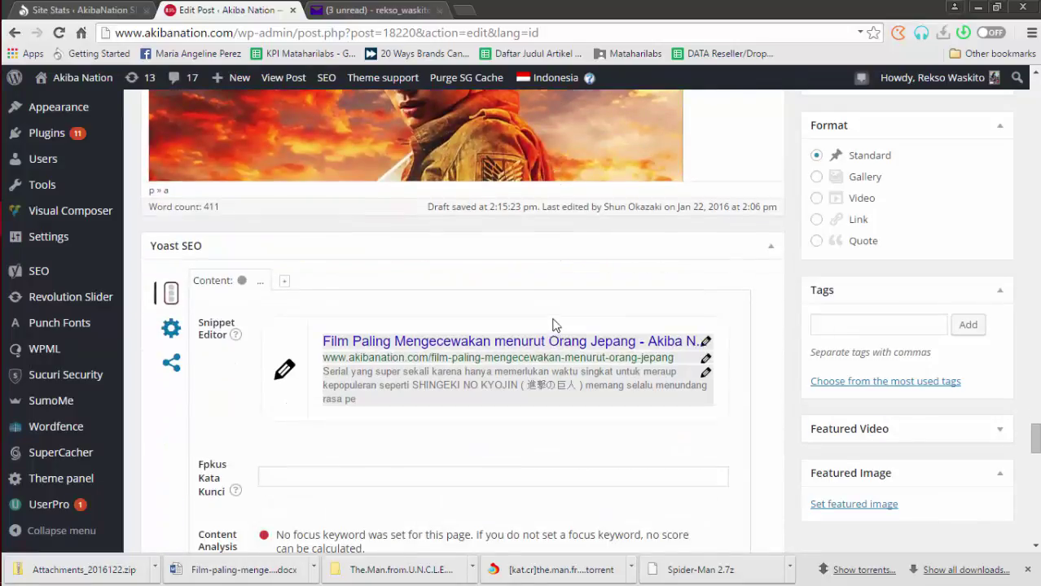
scroll(688, 265, up, 3)
scroll(692, 251, down, 2)
scroll(702, 237, up, 3)
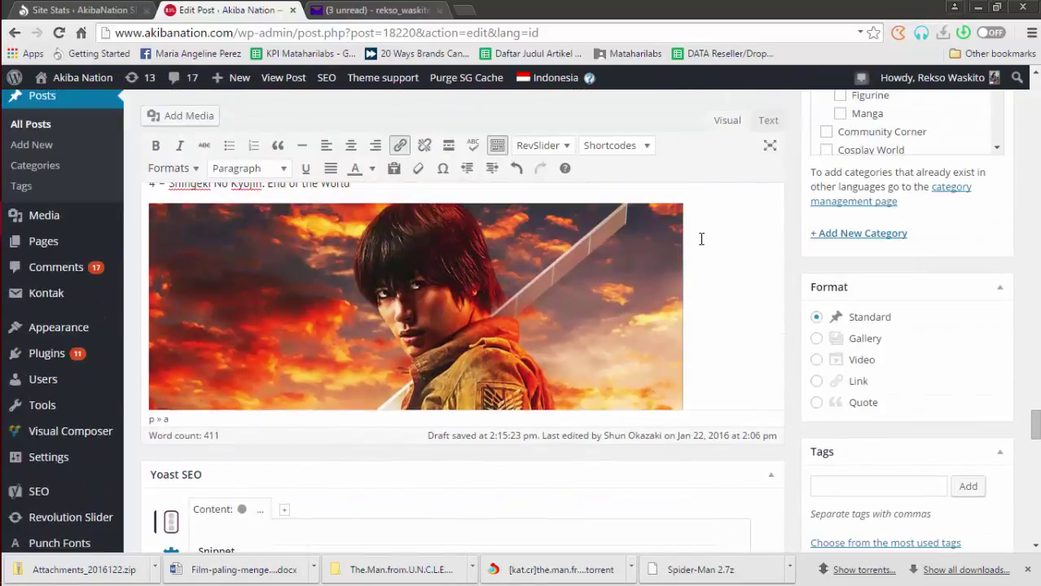
scroll(702, 285, down, 5)
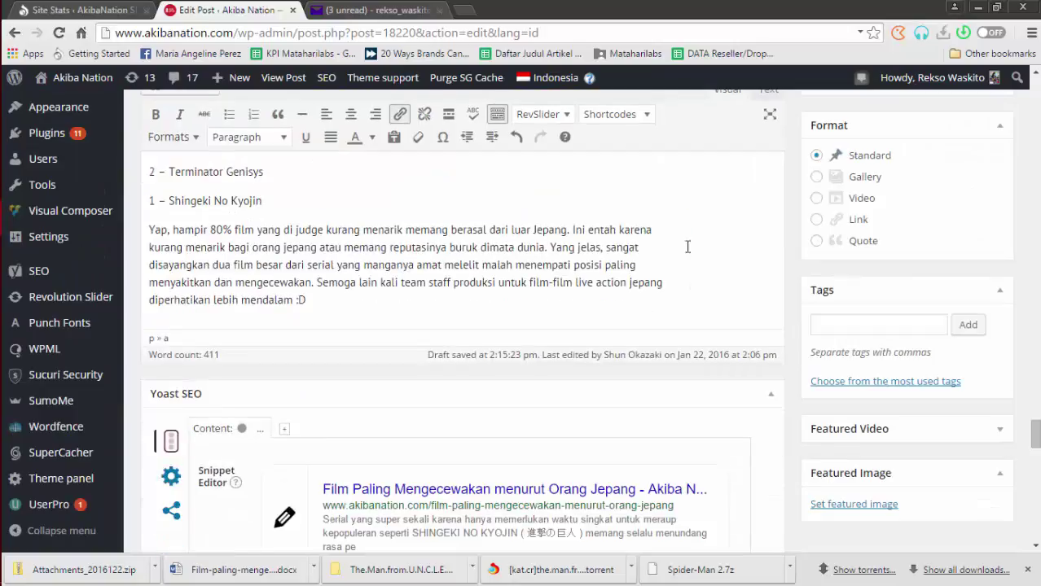
scroll(677, 247, up, 3)
scroll(689, 248, up, 2)
scroll(705, 244, up, 2)
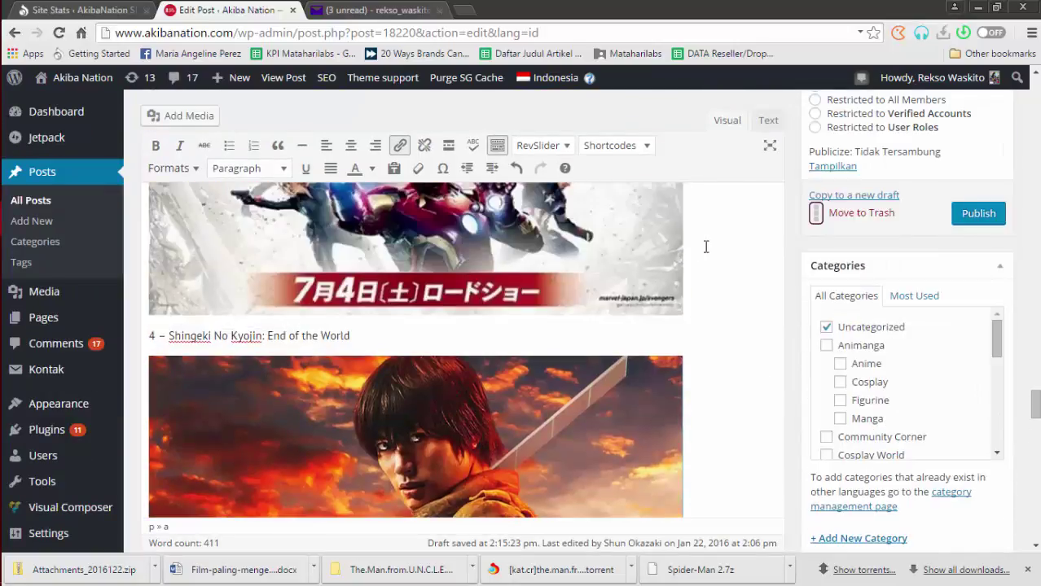
scroll(706, 246, down, 4)
click(259, 448)
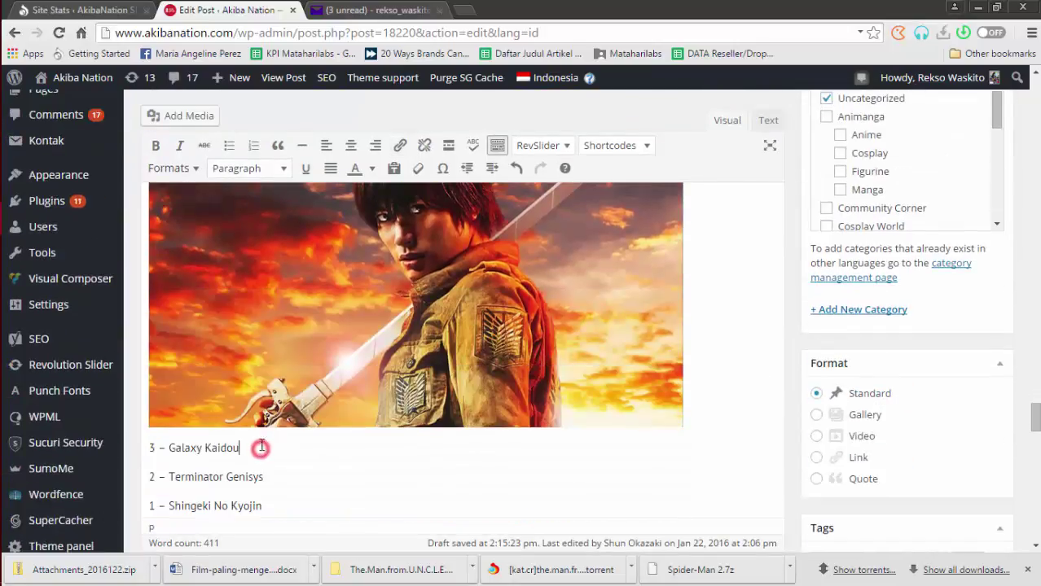
key(Return)
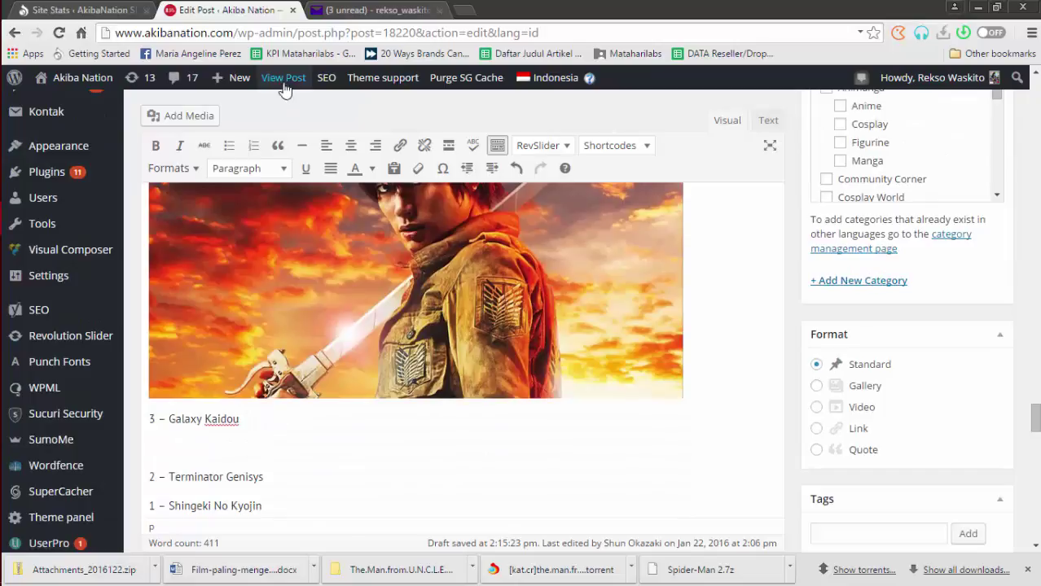
click(175, 114)
click(498, 371)
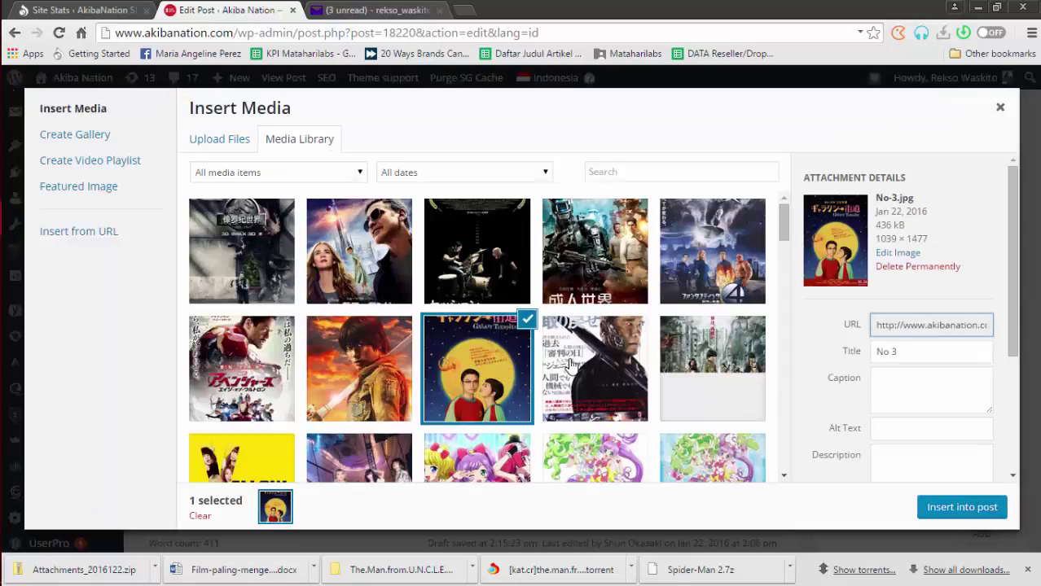
Prefix the title of No-3.jpg with "Film paling mengecewakan" and insert the image into the post.
click(875, 352)
text(Film paling mengecewakan)
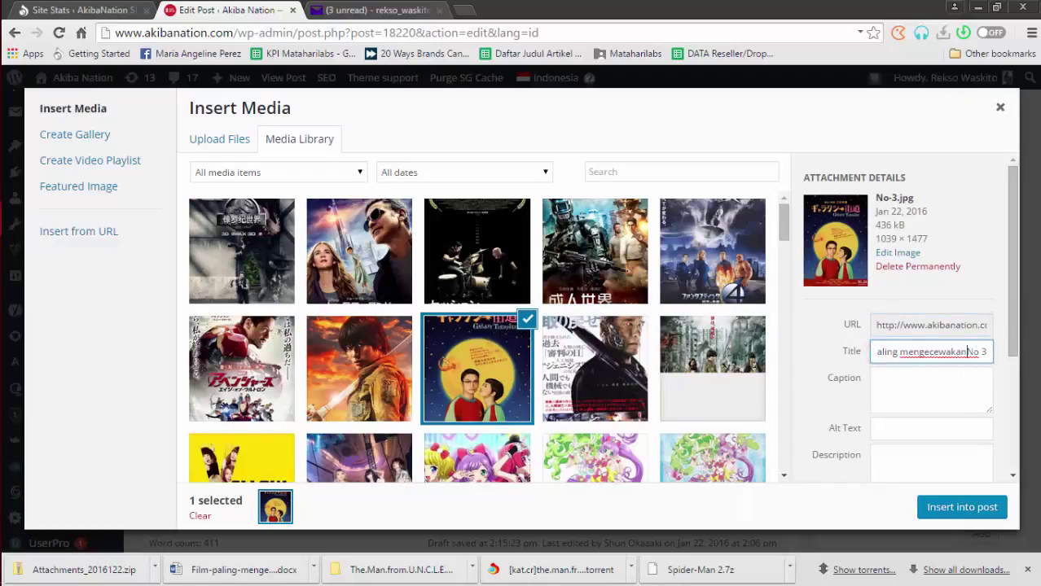
click(961, 508)
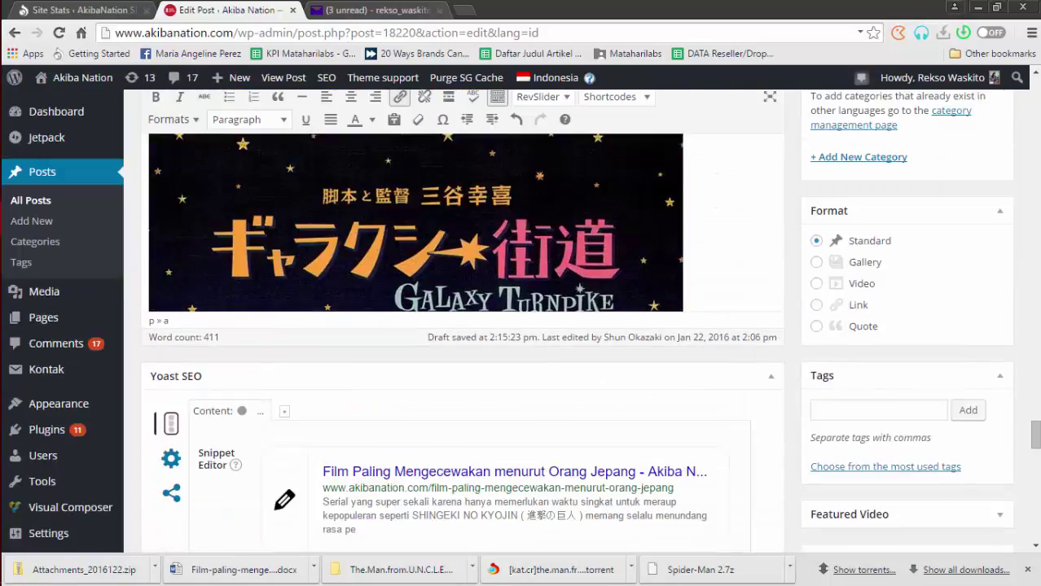
Insert no-2.jpg on a new line below "2 – Terminator Genisys", with its title prefixed by "Film paling mengecewakan".
click(691, 231)
scroll(699, 269, down, 5)
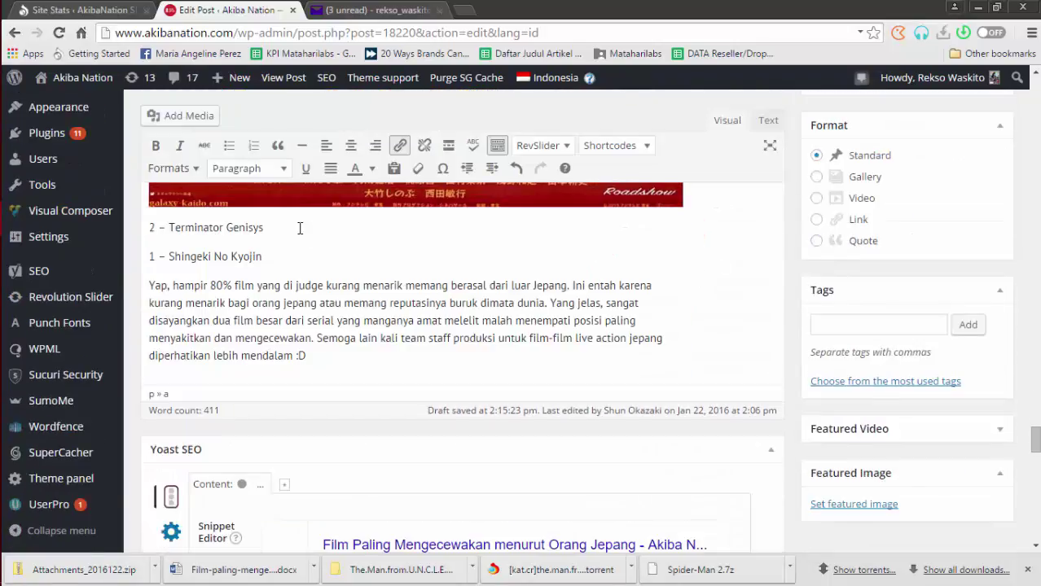
click(293, 228)
key(Return)
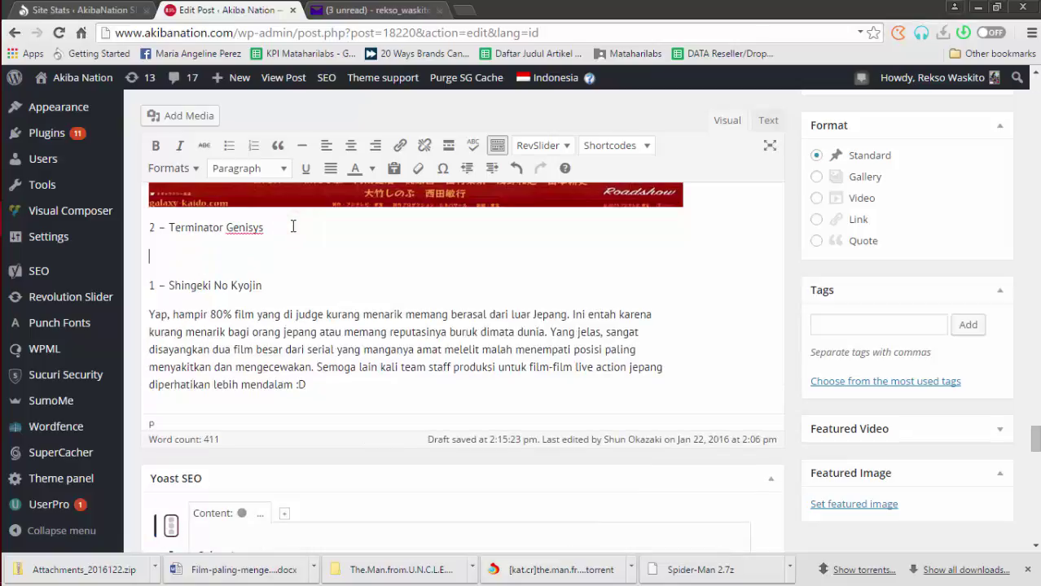
click(181, 116)
click(585, 365)
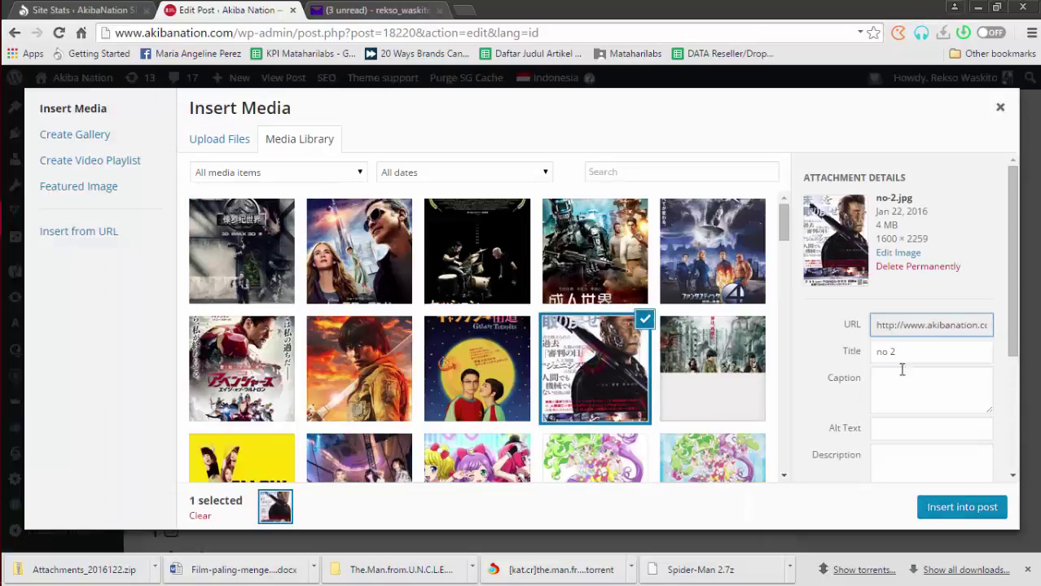
click(877, 355)
text(Film paling mengecewakan)
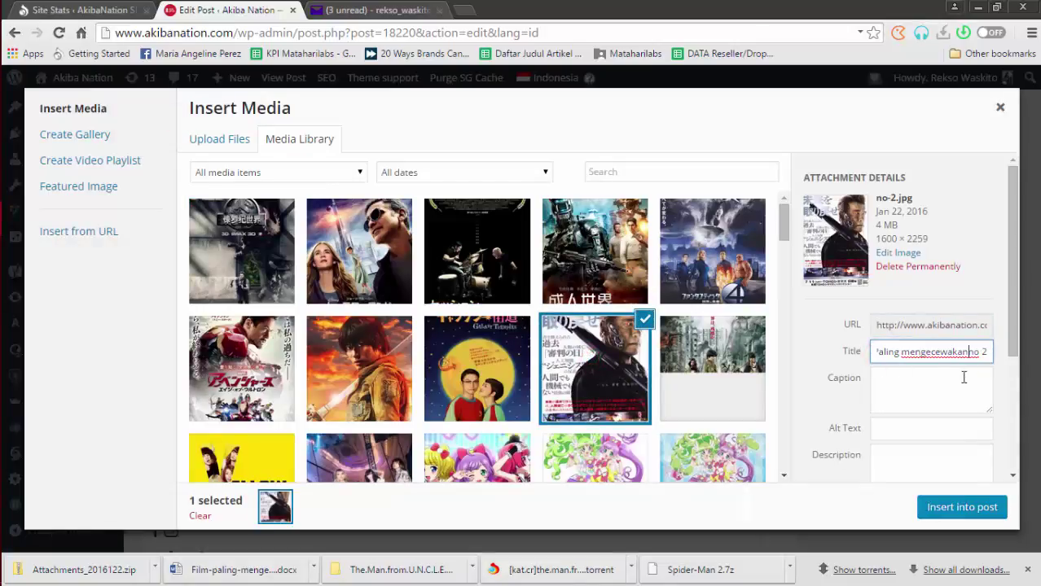
click(955, 509)
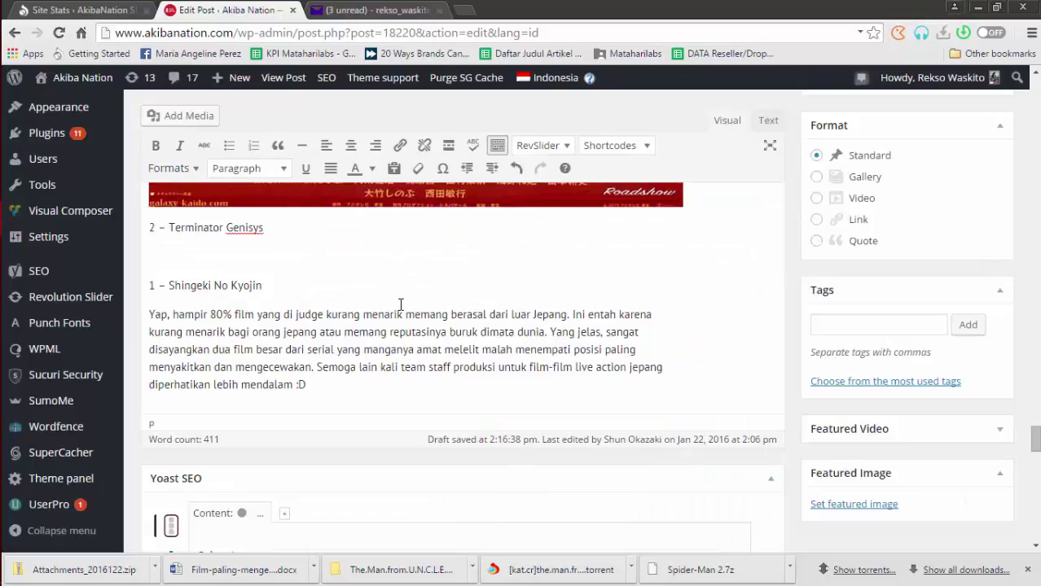
Insert no-1.jpg on a new line below "1 – Shingeki No Kyojin", with its title prefixed by "Film paling mengecewakan".
scroll(399, 303, down, 5)
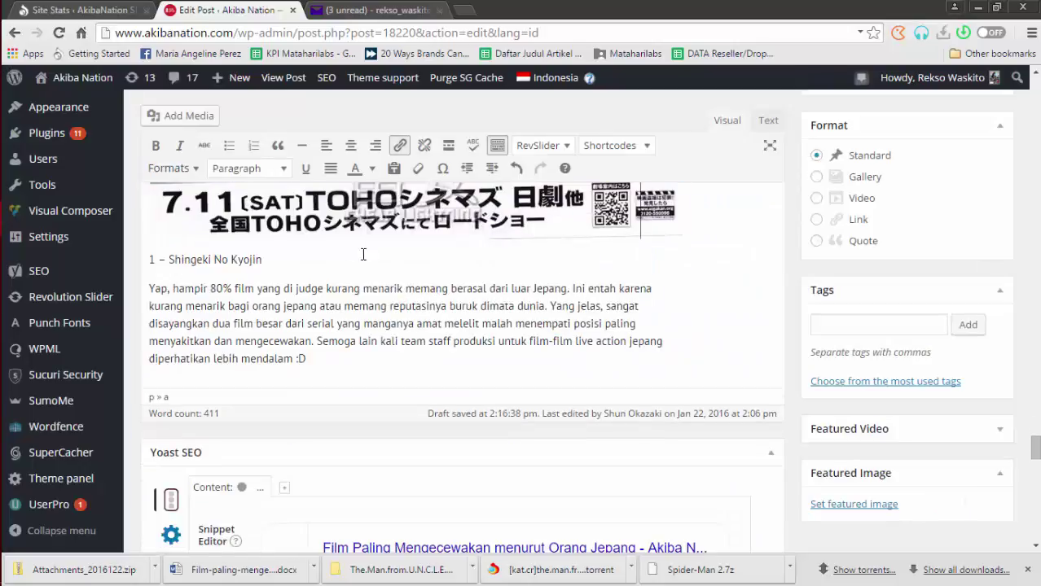
click(269, 259)
key(Return)
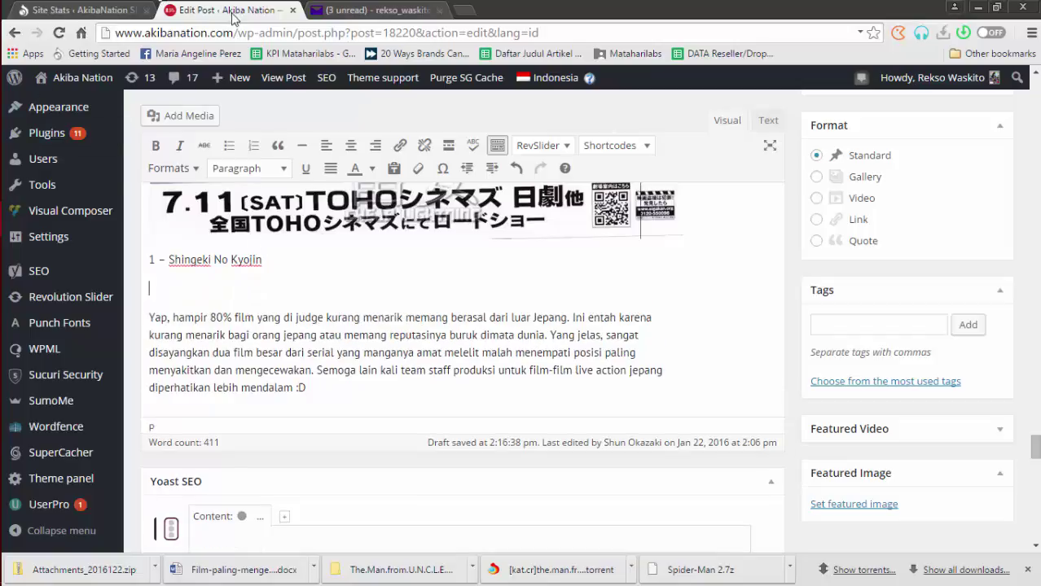
click(195, 123)
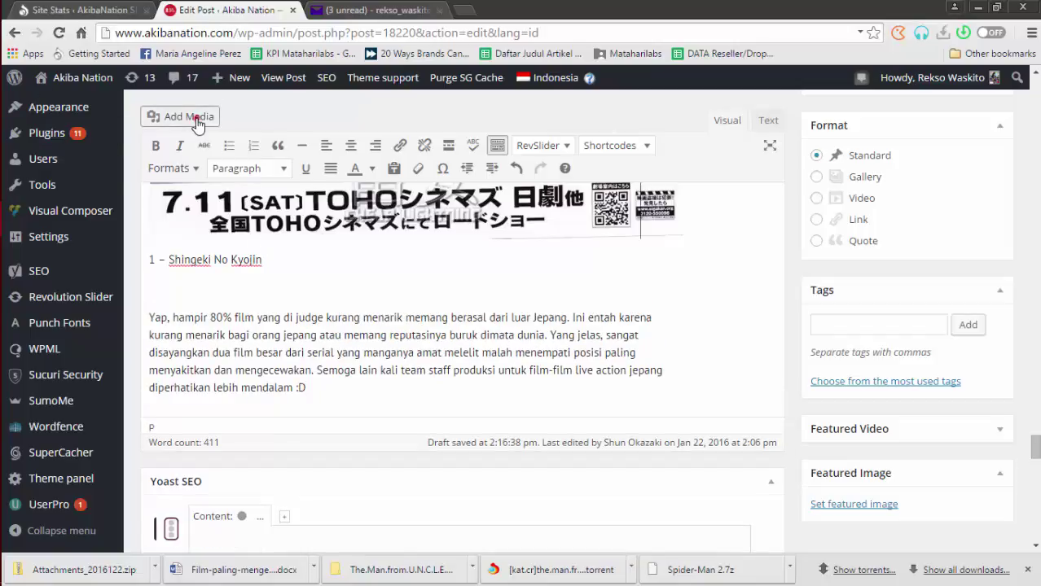
click(690, 374)
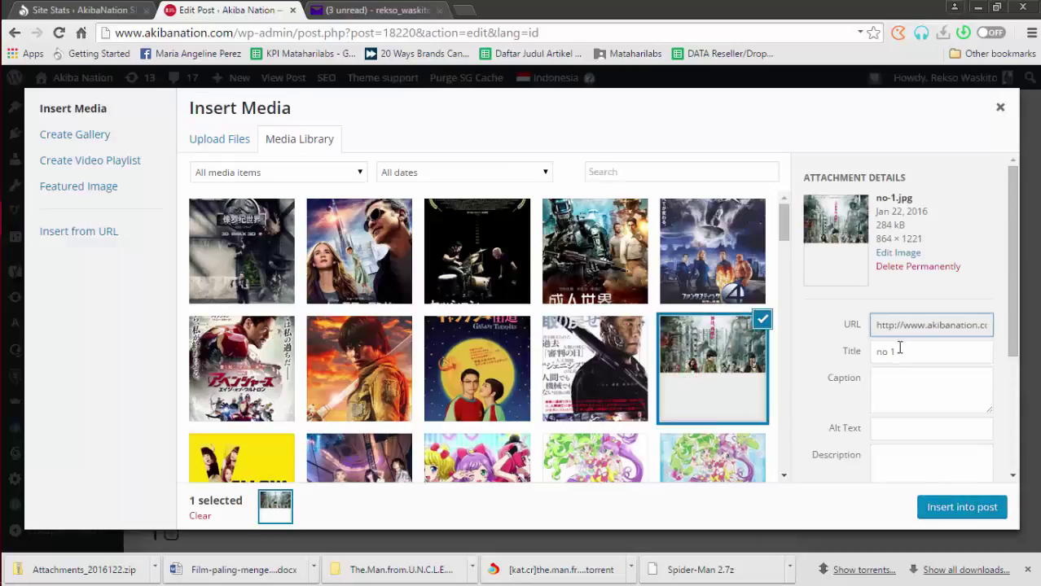
click(878, 353)
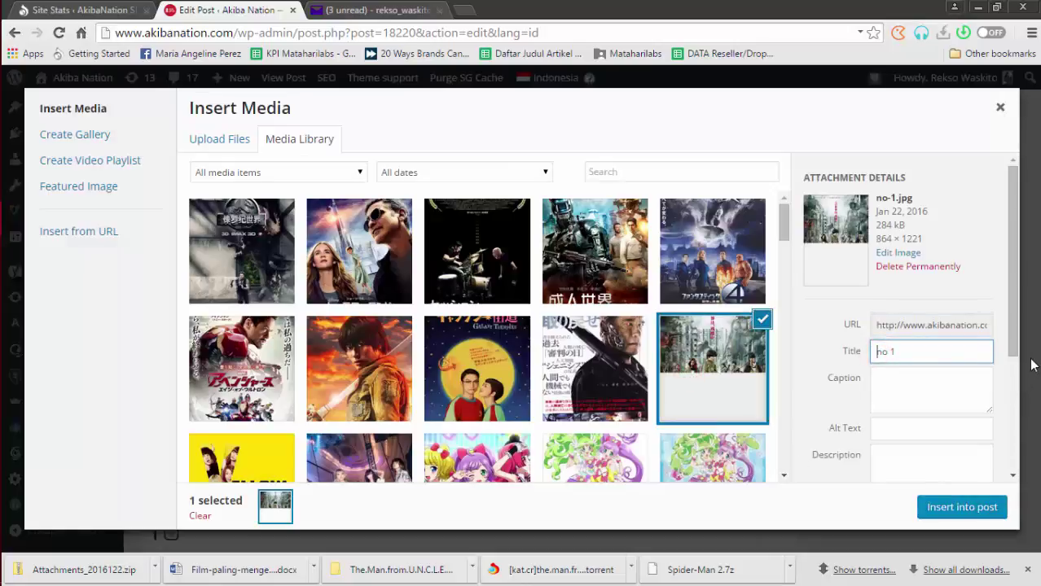
key(ctrl+v)
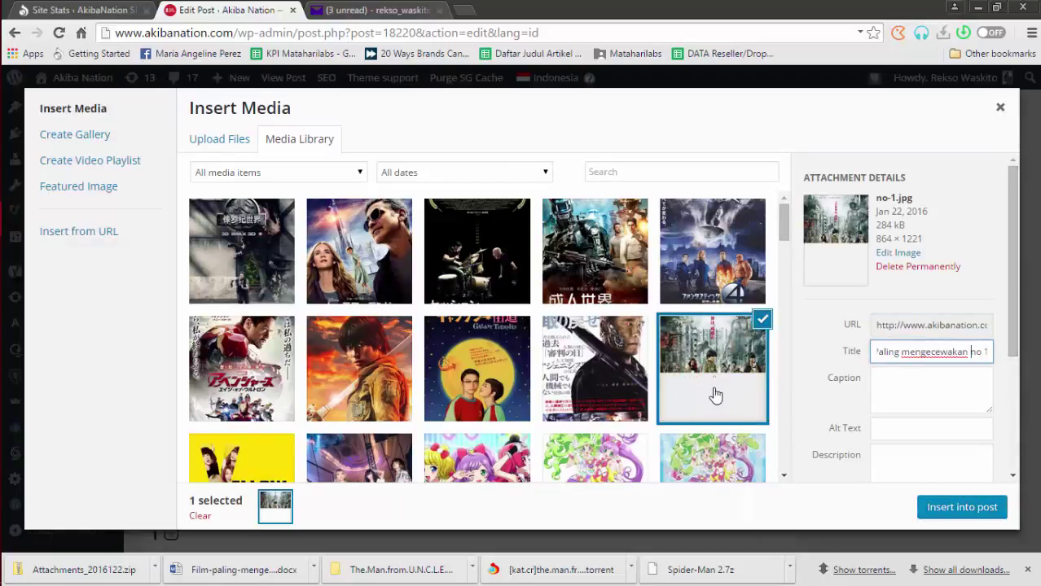
click(963, 508)
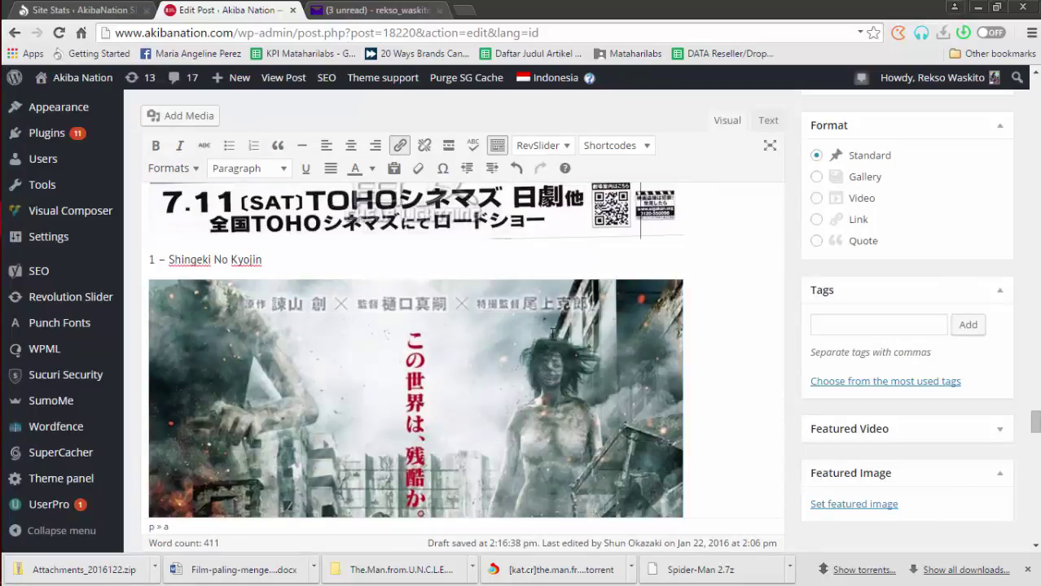
Review the end of the edited post and the original draft open in the Edge window.
scroll(573, 375, up, 10)
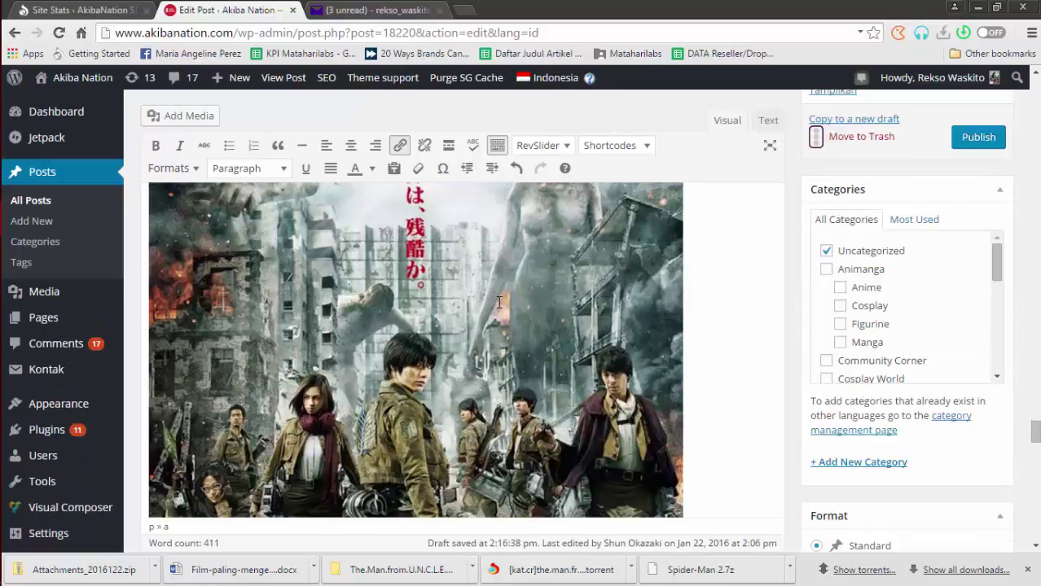
scroll(573, 375, down, 5)
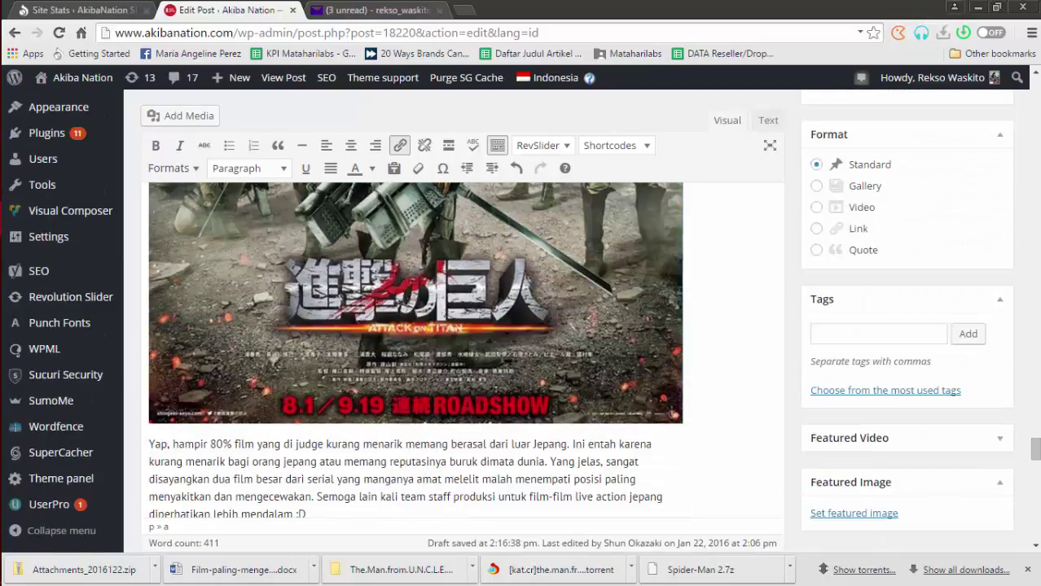
scroll(595, 368, down, 3)
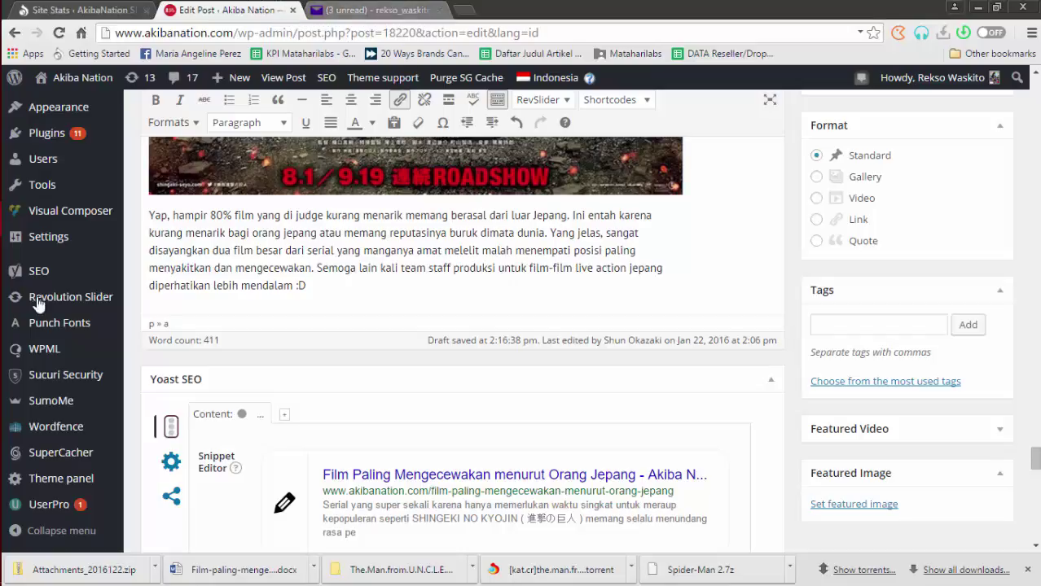
mouse_move(8, 230)
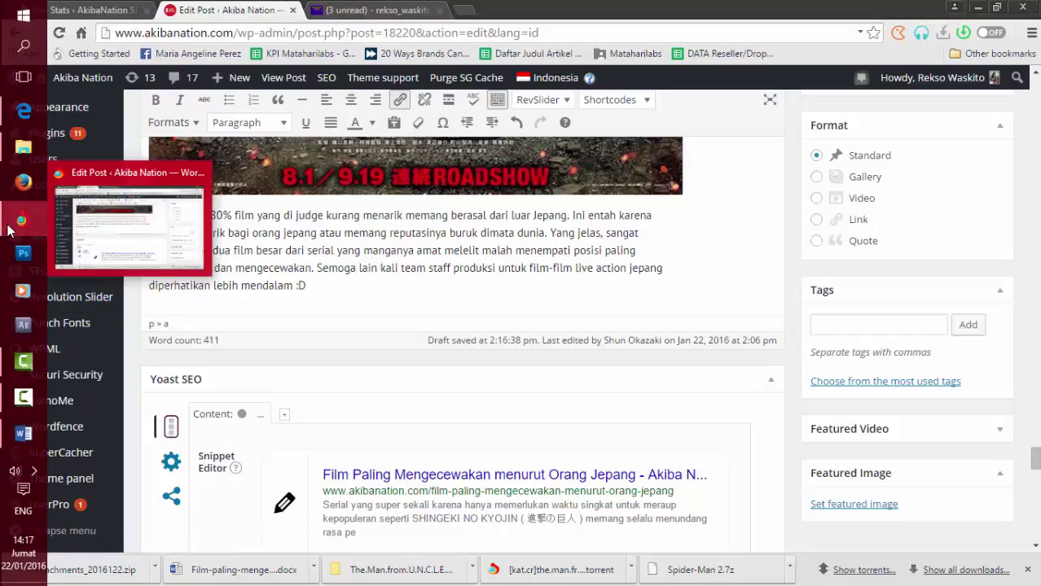
click(9, 231)
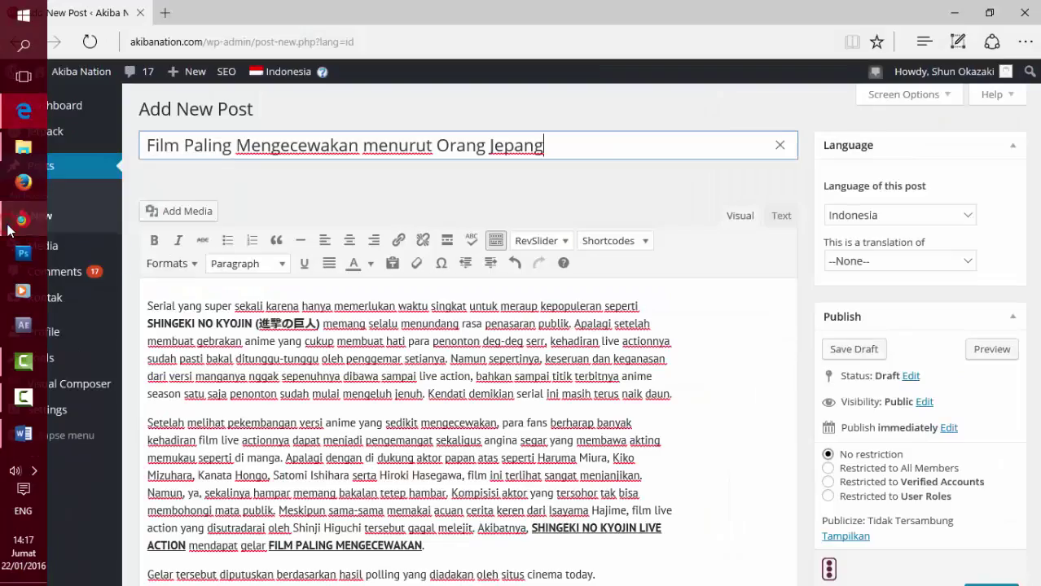
scroll(326, 334, down, 10)
scroll(356, 327, down, 4)
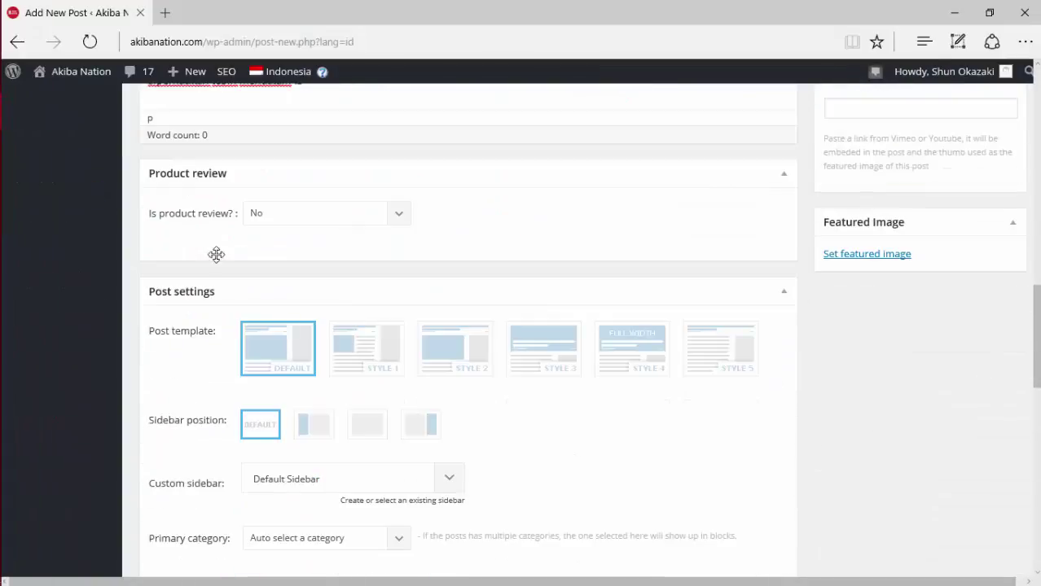
scroll(216, 251, up, 5)
click(28, 226)
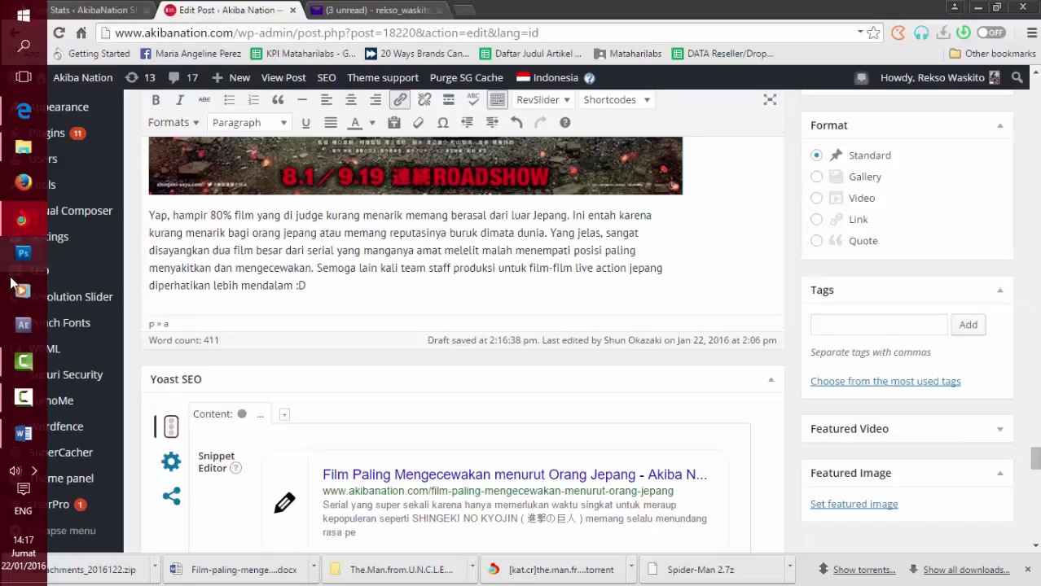
Switch to the Film-paling-mengecewakan document in Word and copy the YouTube link below its closing paragraph.
click(21, 432)
key(ctrl+a)
scroll(371, 374, down, 15)
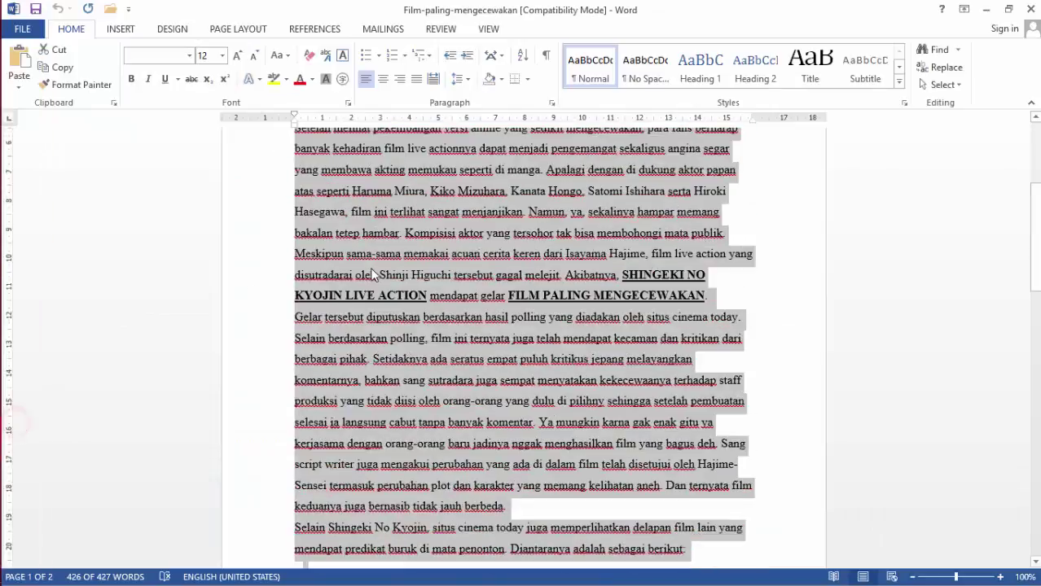
scroll(363, 354, down, 5)
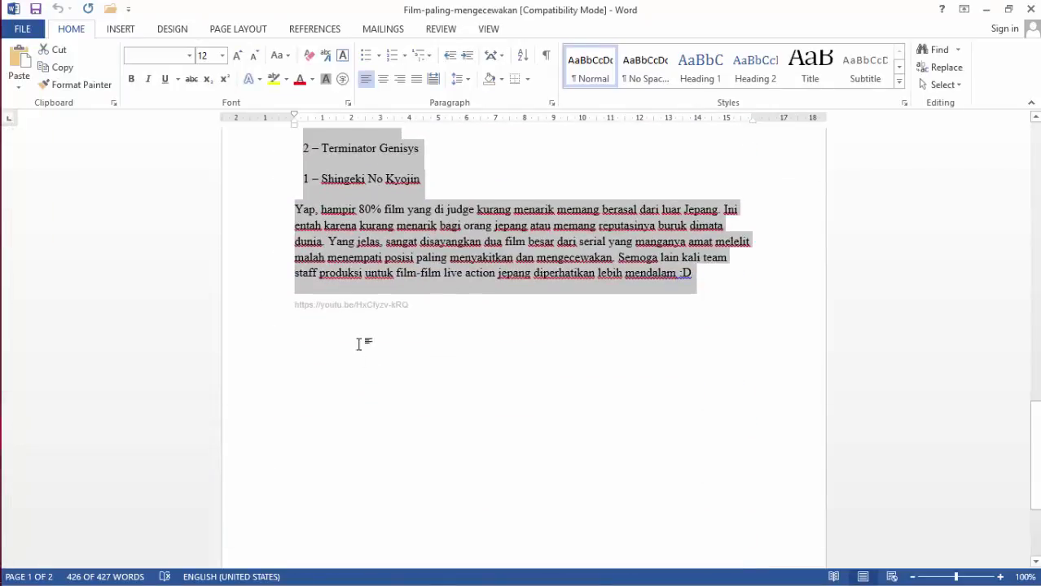
click(327, 300)
drag(296, 303, 255, 305)
key(ctrl+c)
click(413, 302)
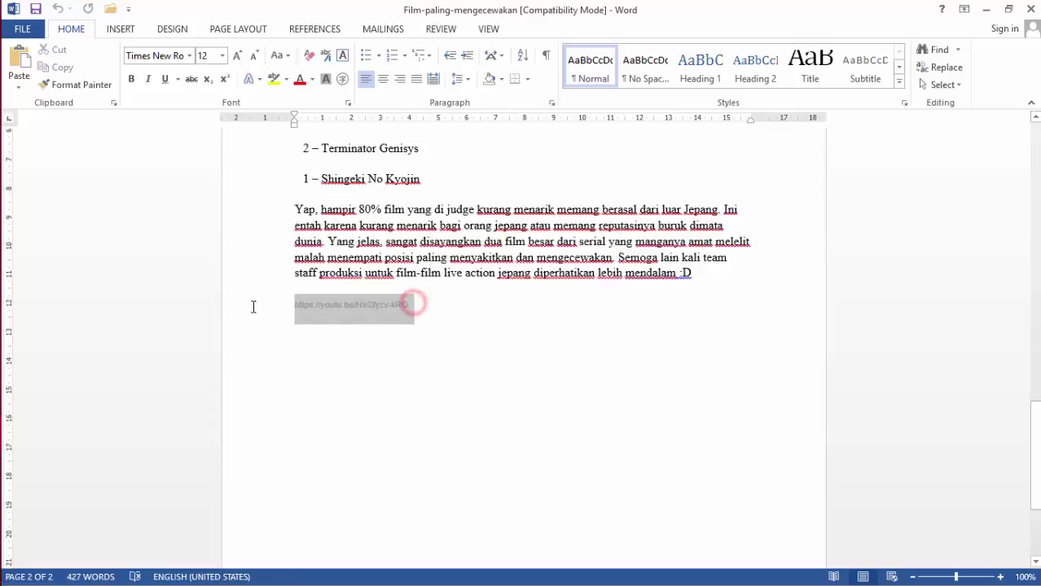
mouse_move(4, 162)
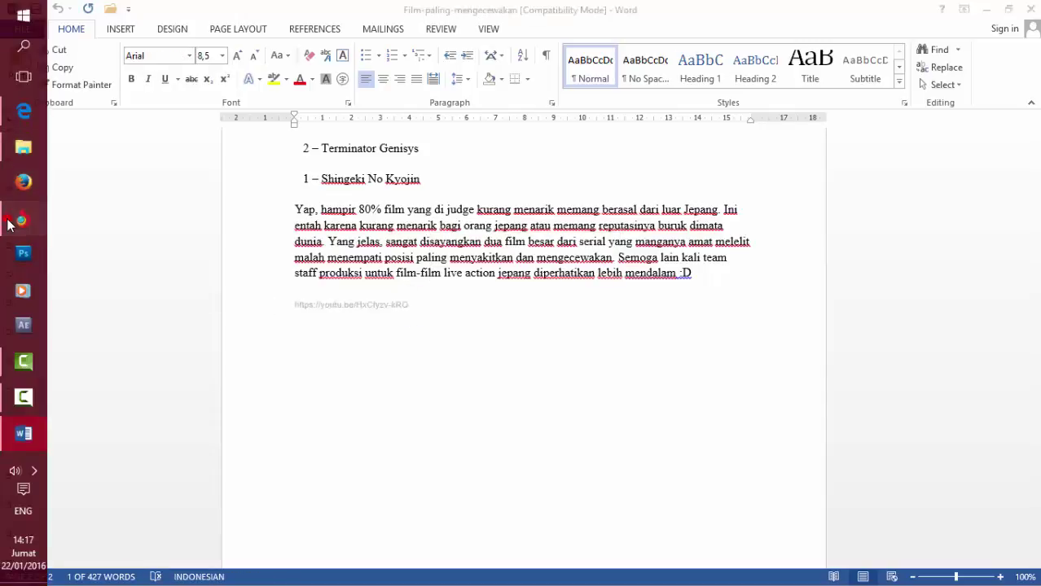
click(24, 220)
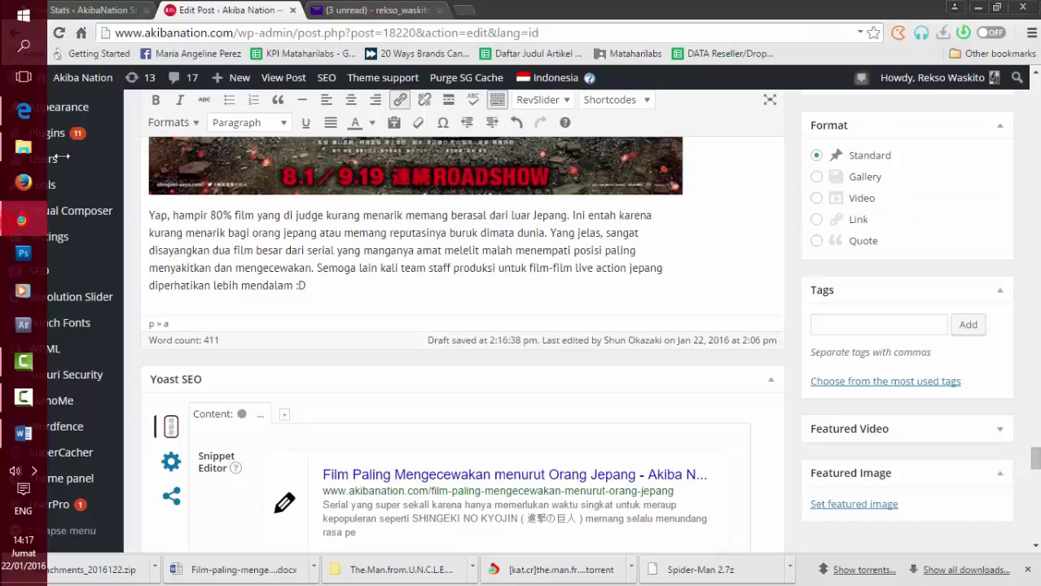
click(464, 10)
key(ctrl+v)
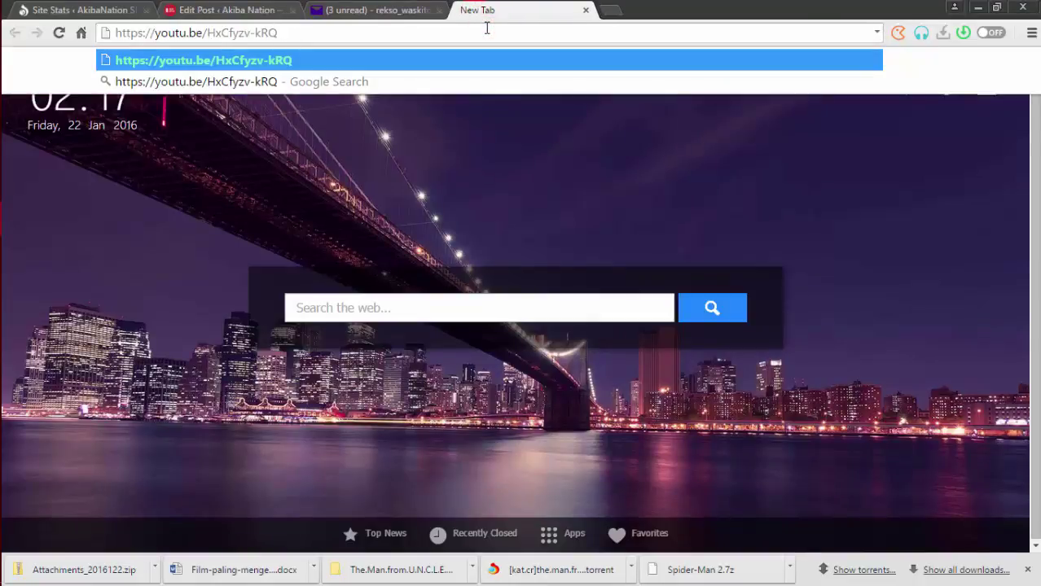
key(Return)
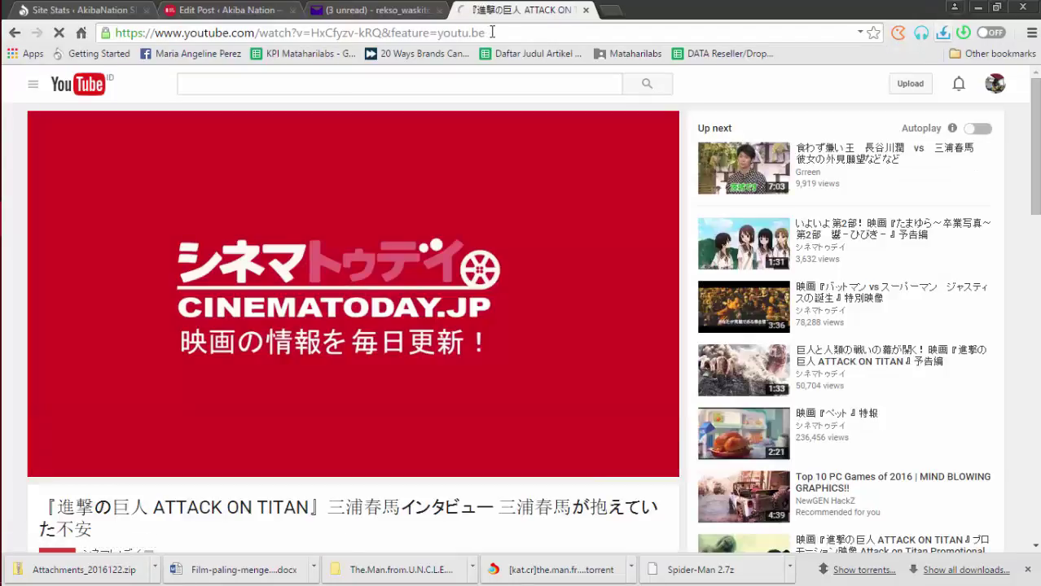
Pause the Attack on Titan interview video and copy its full YouTube address.
click(505, 33)
key(ctrl+c)
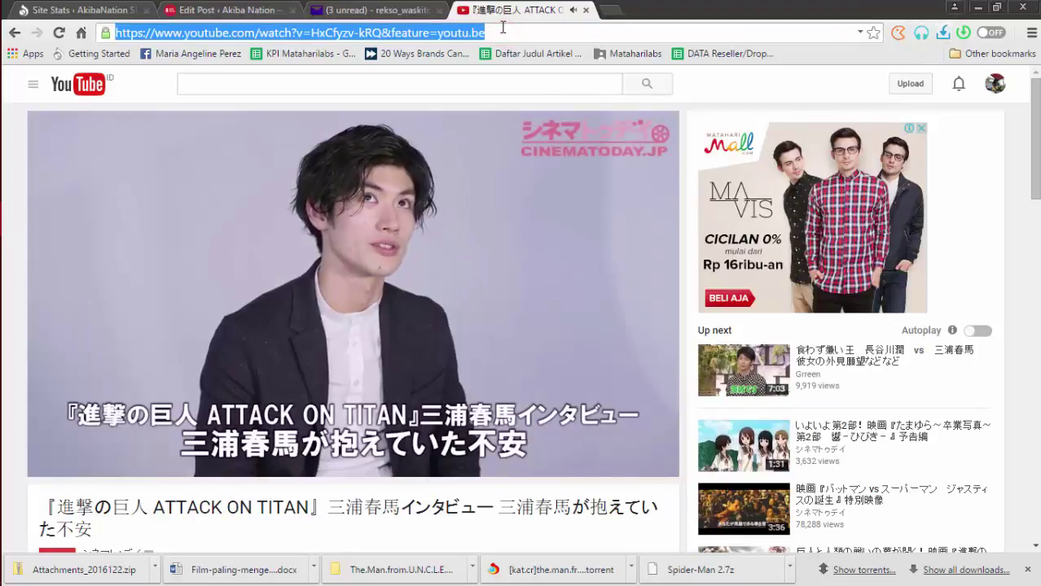
scroll(412, 196, down, 3)
scroll(161, 175, up, 3)
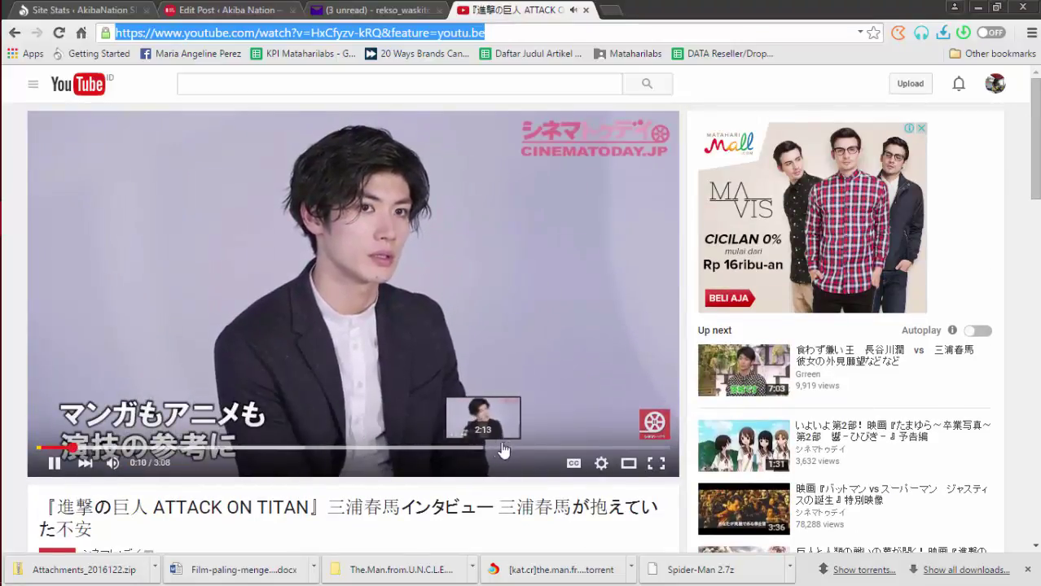
click(304, 193)
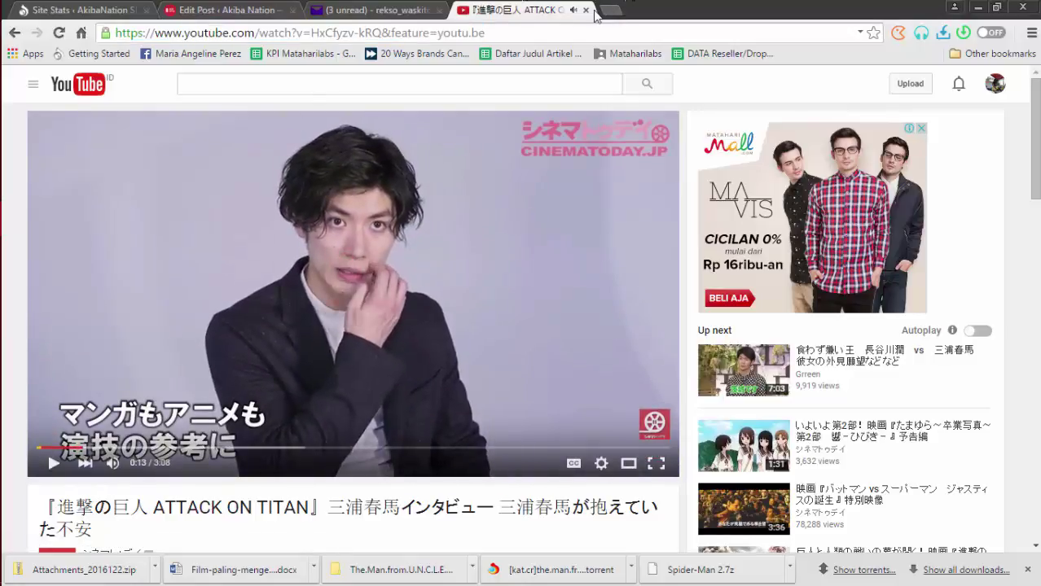
drag(502, 32, 231, 33)
click(497, 33)
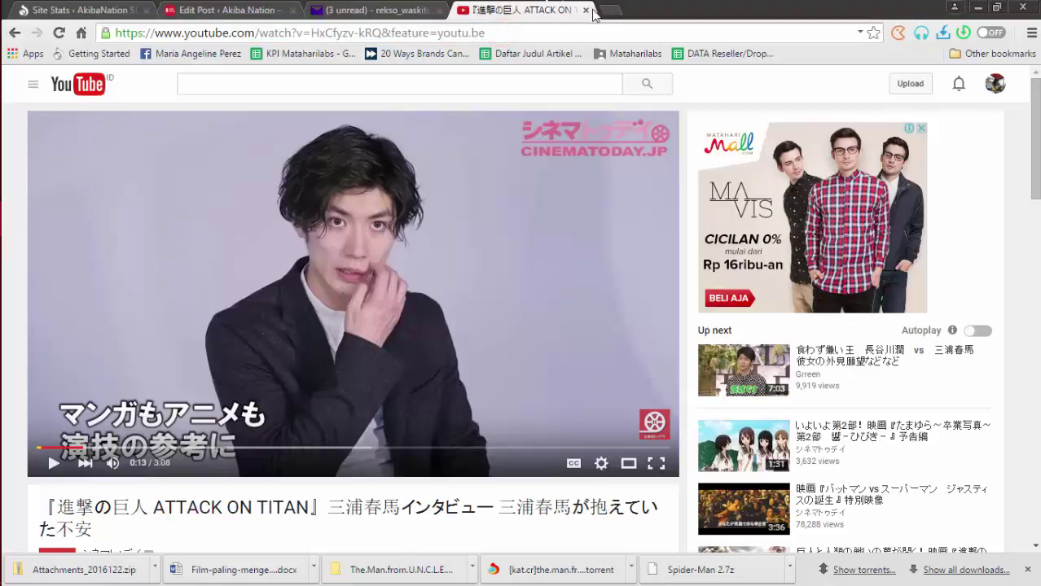
Close the video page and embed the copied YouTube link on a new line below the post's closing paragraph.
click(587, 10)
click(215, 8)
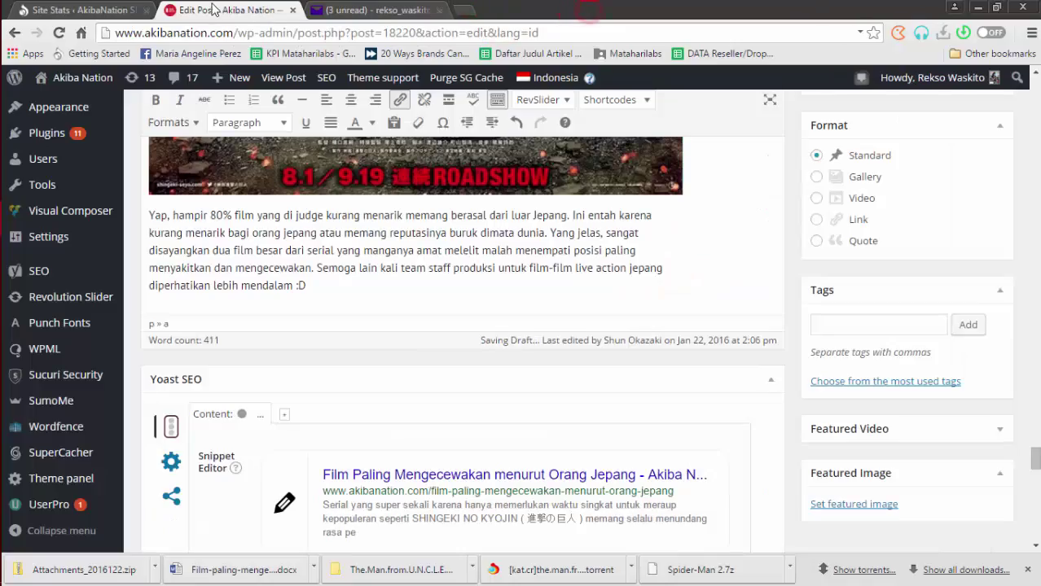
click(327, 284)
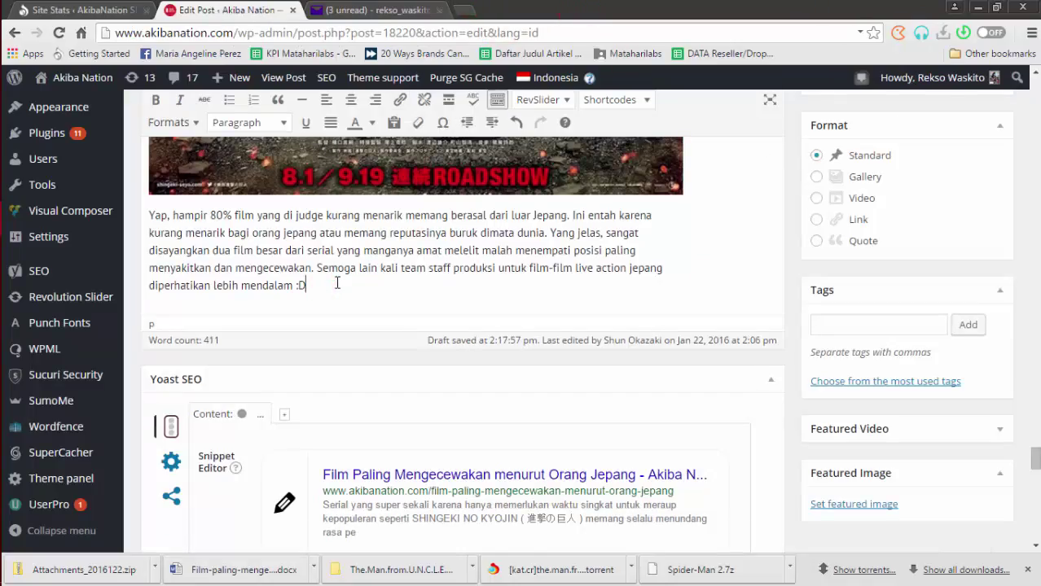
key(Return)
key(ctrl+v)
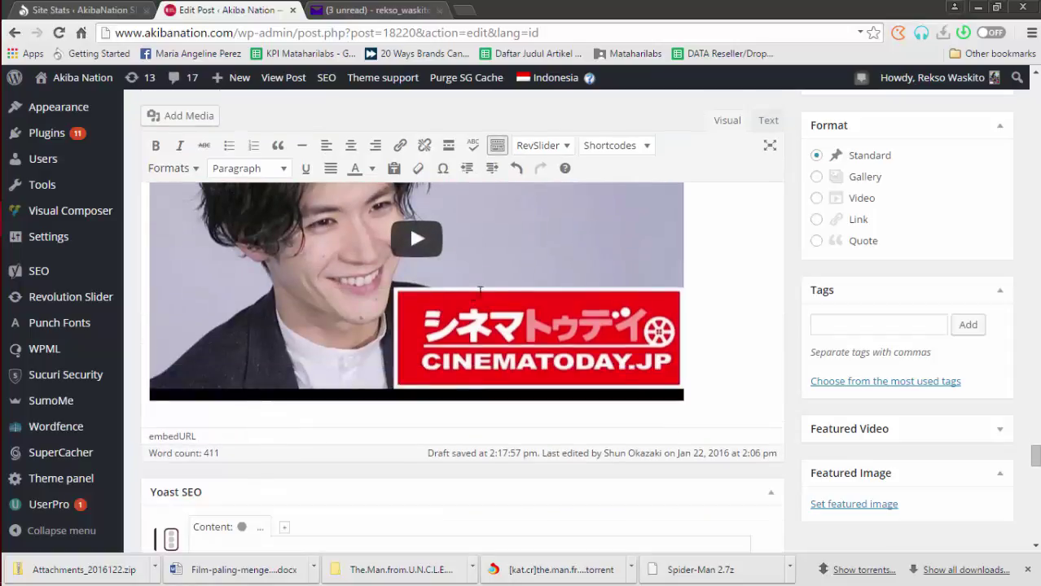
Format the "10 – Jurassic World" line above its poster as Heading 5.
scroll(407, 310, up, 4)
scroll(343, 326, down, 2)
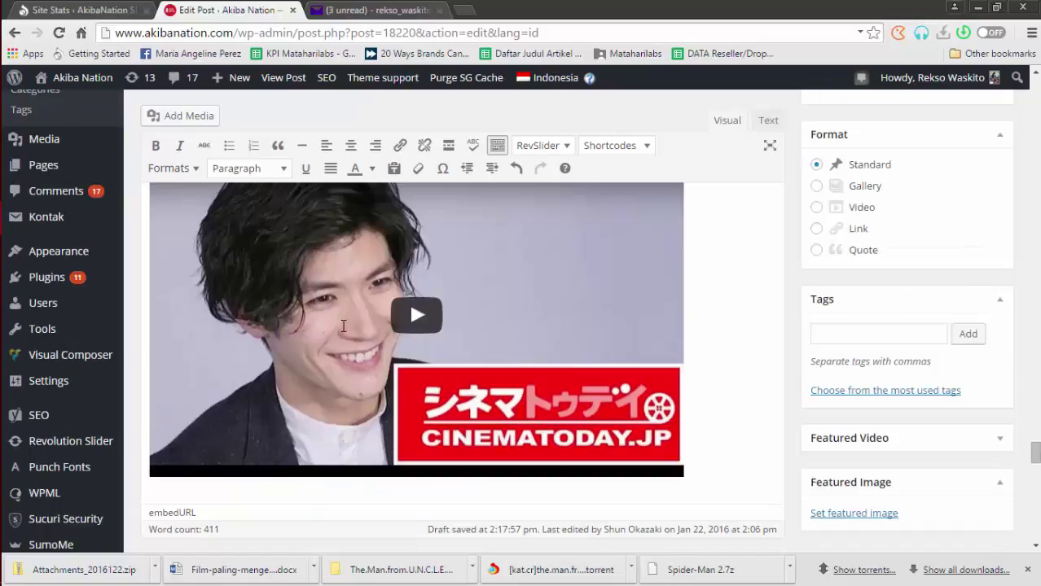
scroll(343, 326, up, 2)
scroll(567, 367, down, 2)
scroll(506, 364, up, 10)
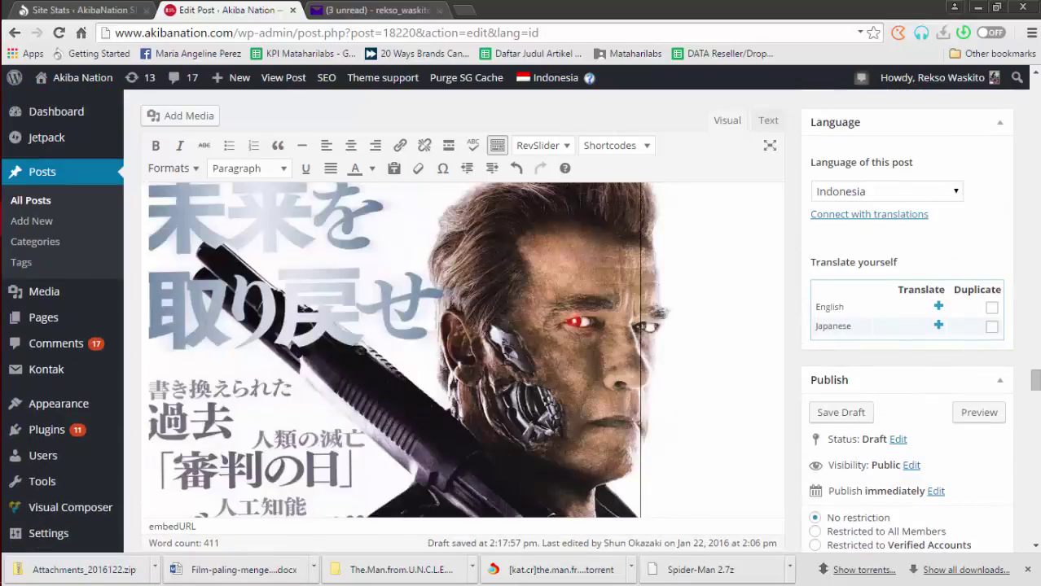
scroll(1038, 334, up, 10)
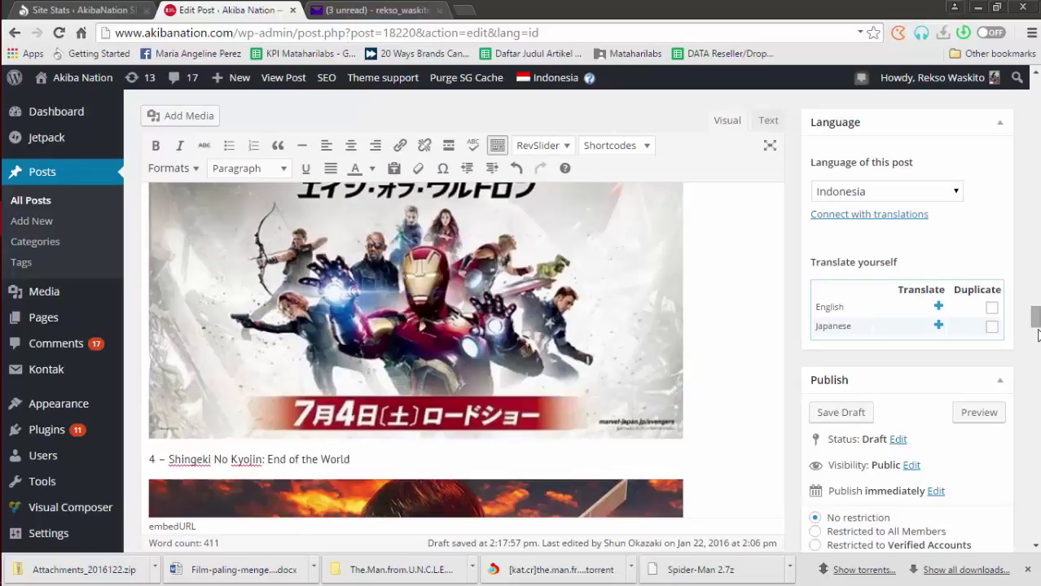
drag(1036, 319, 1018, 119)
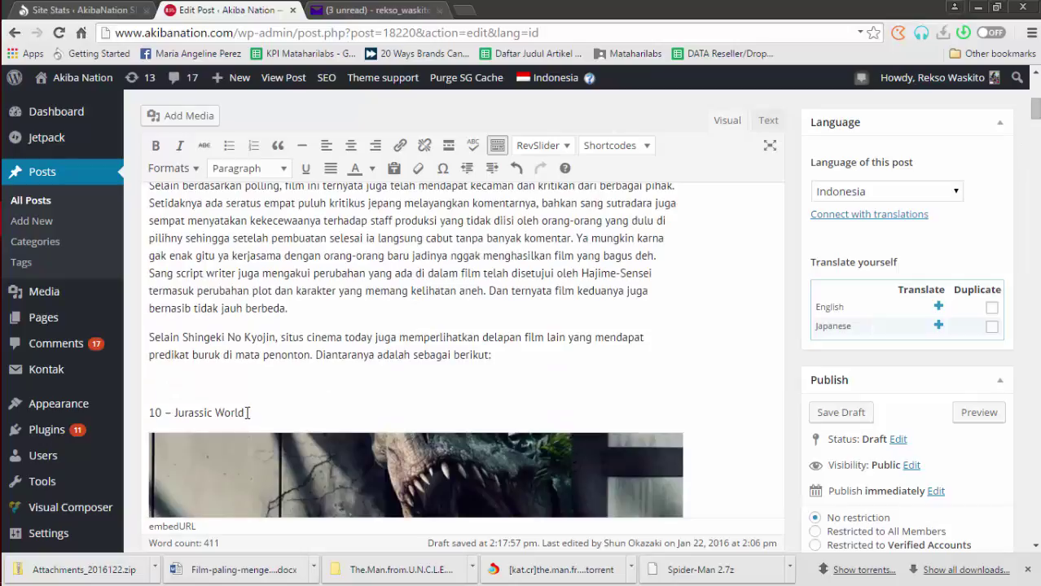
scroll(249, 393, down, 7)
scroll(257, 301, up, 7)
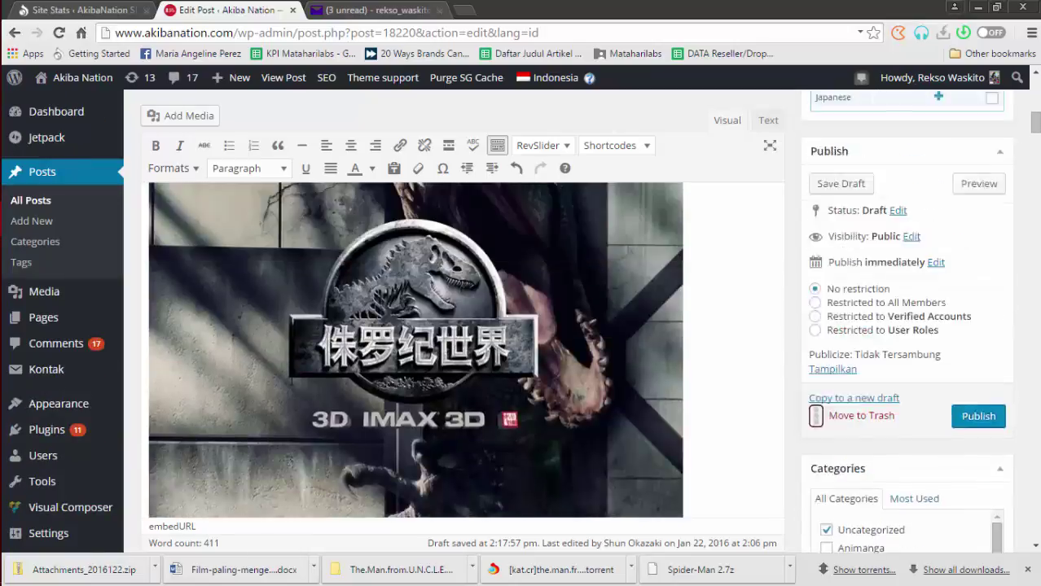
drag(247, 417, 157, 413)
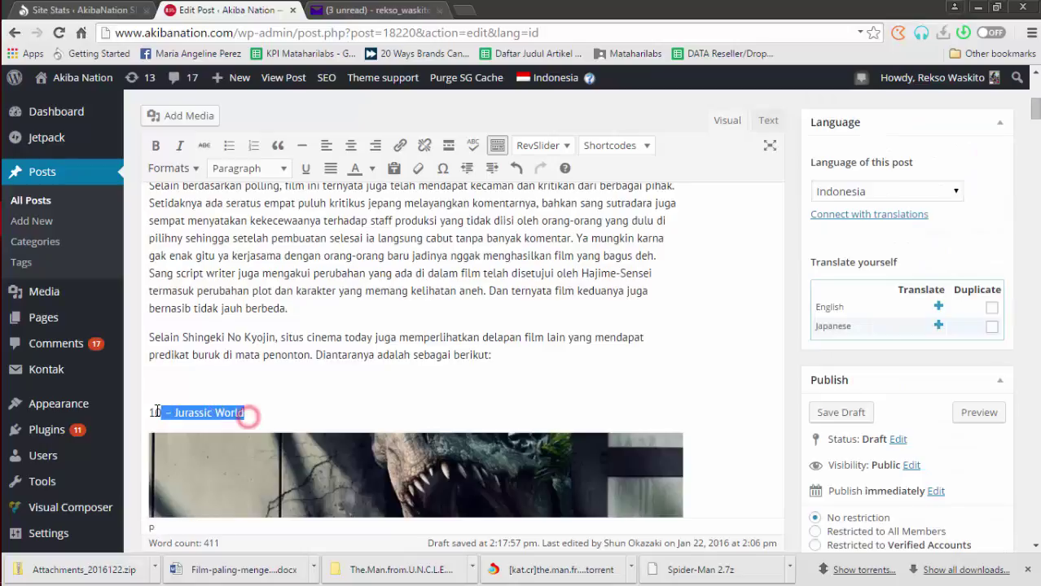
click(284, 168)
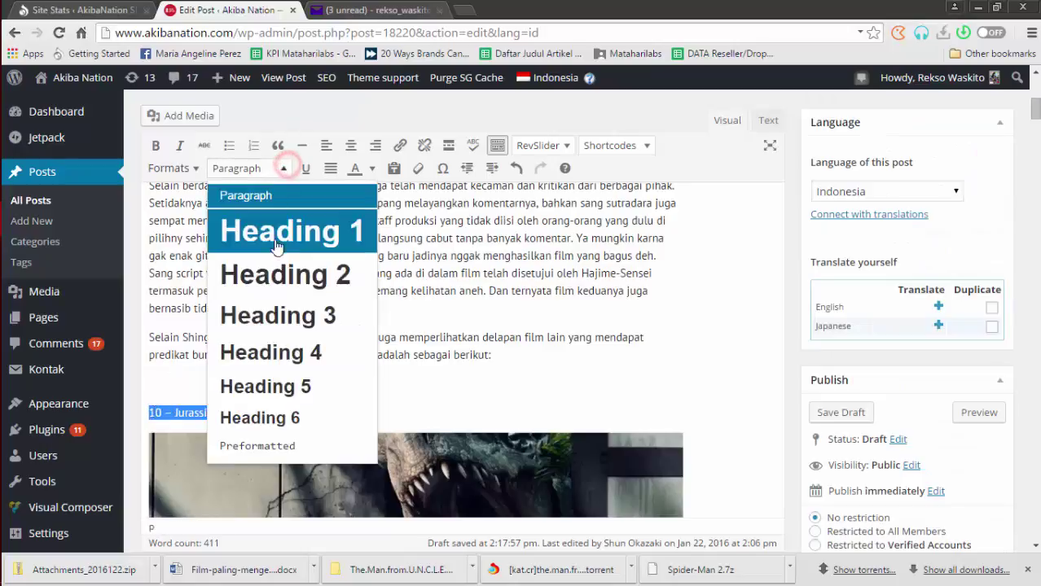
click(293, 389)
Format the "9 – Tomorrowland" line above its poster as Heading 5.
scroll(362, 345, down, 10)
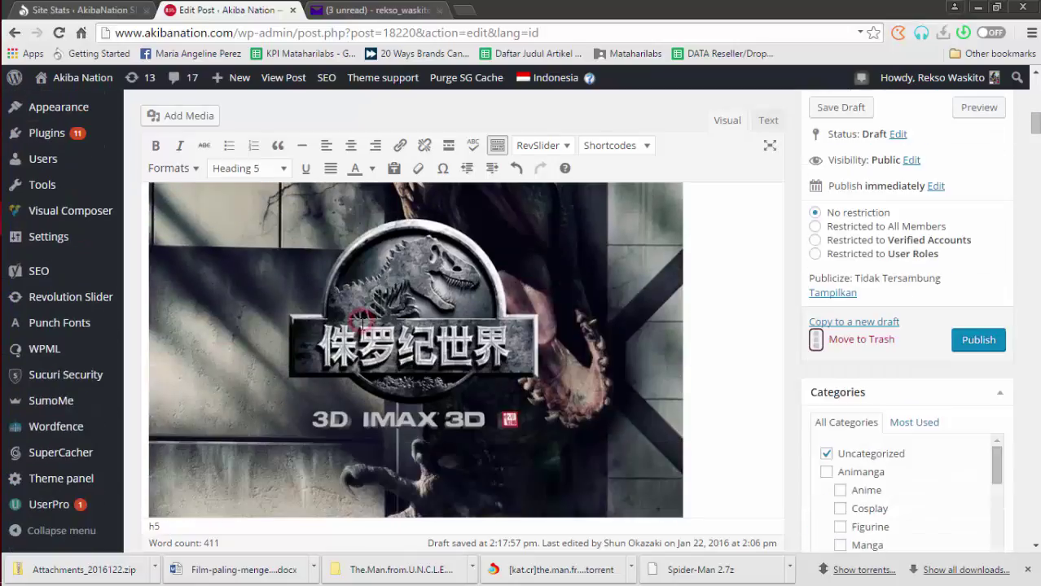
scroll(415, 350, up, 3)
scroll(415, 351, down, 3)
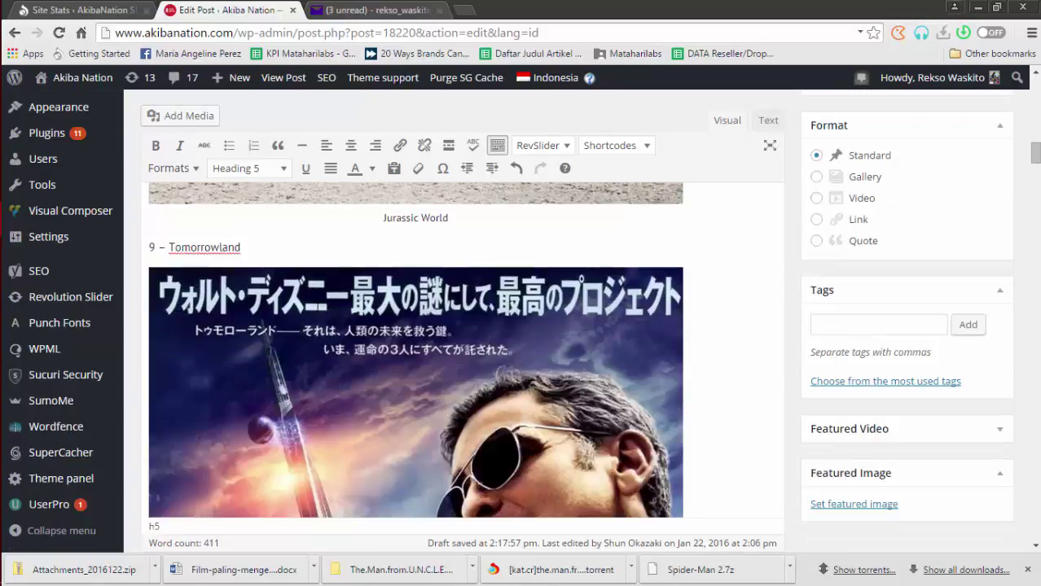
click(241, 248)
key(ctrl+shift+Left)
key(ctrl+shift+Left)
key(ctrl+shift+Left)
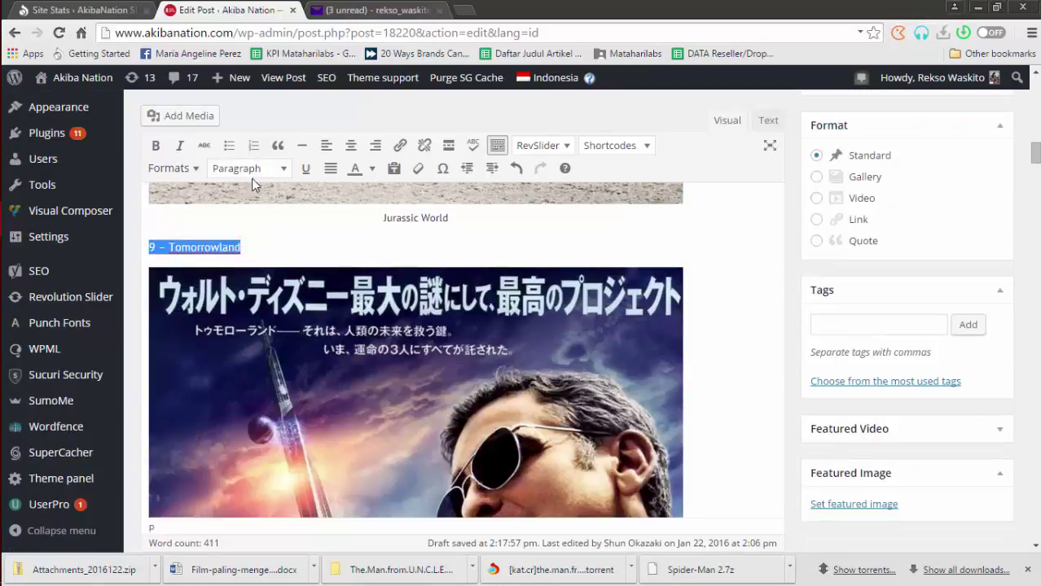
click(272, 168)
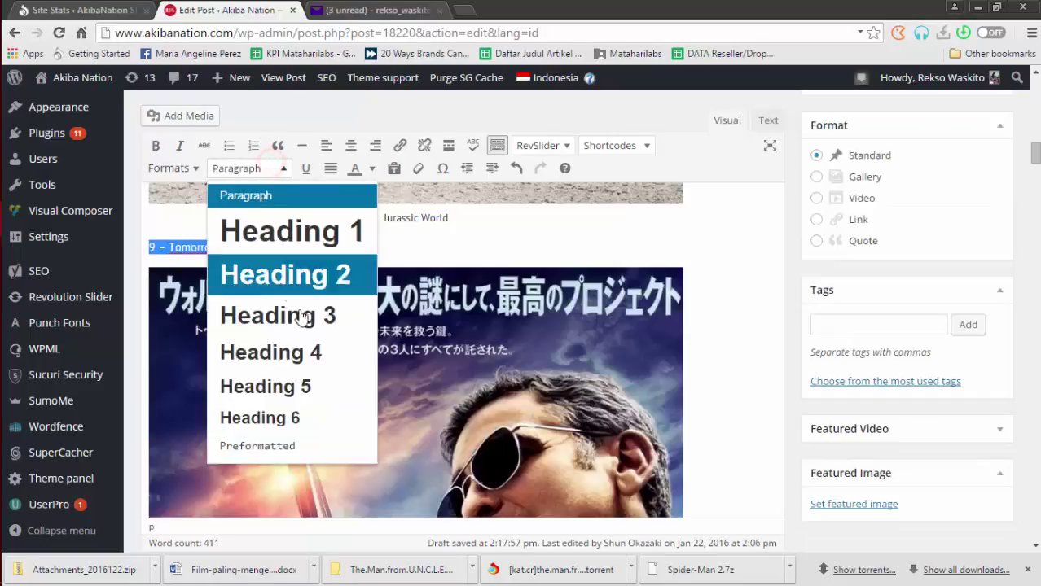
click(297, 386)
Apply Heading 5 to the number 8 "Session" title line and the "7 – Chappy" line.
scroll(415, 350, down, 5)
drag(277, 209, 148, 209)
click(285, 168)
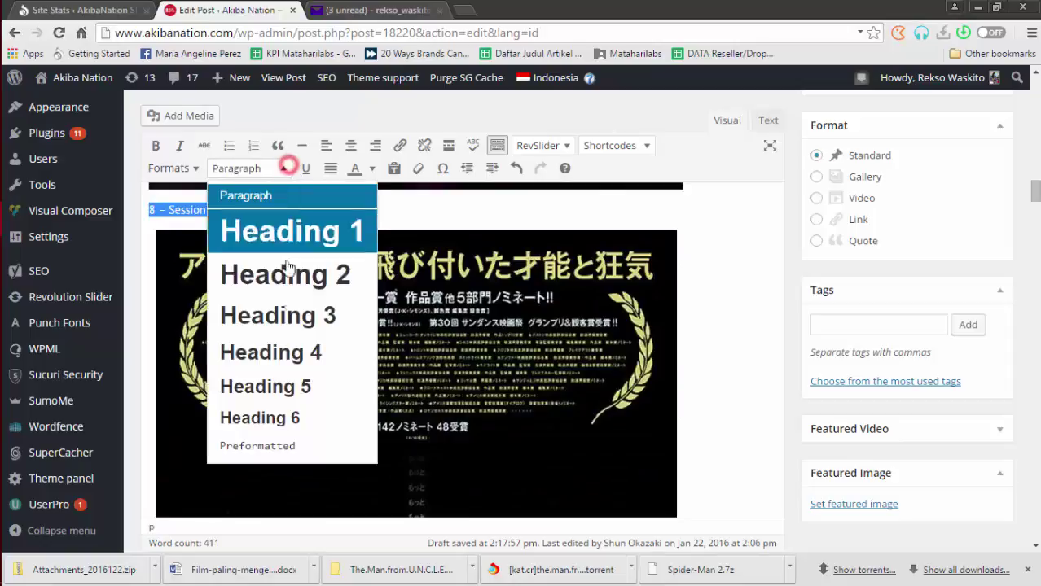
click(297, 386)
scroll(415, 350, down, 5)
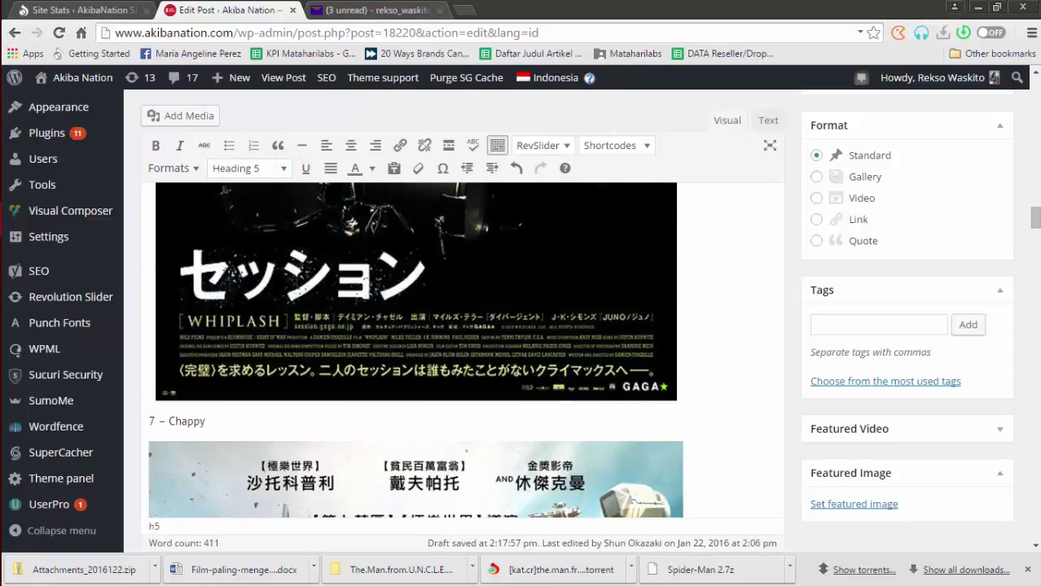
drag(214, 269, 148, 269)
click(284, 169)
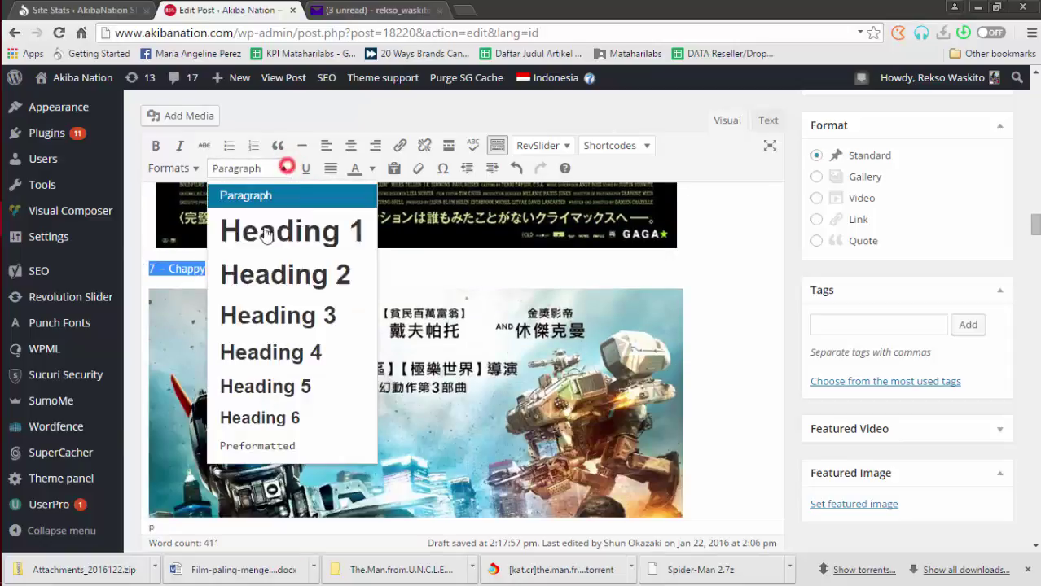
click(302, 386)
Apply Heading 5 to the "6 – Fantastic Four" and "5 – Avengers: Age of Ultron" title lines.
scroll(298, 247, down, 5)
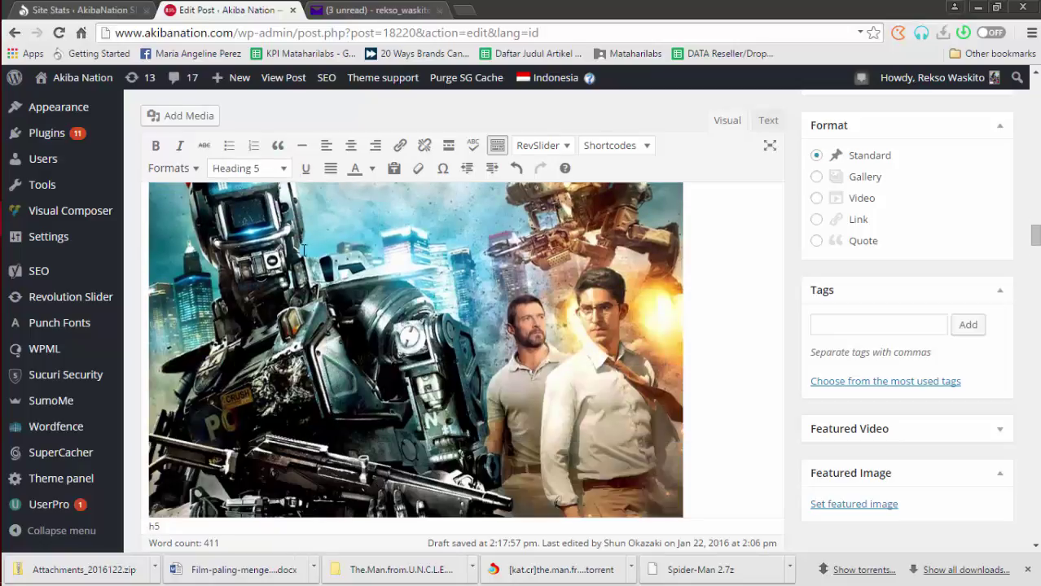
drag(241, 236, 149, 235)
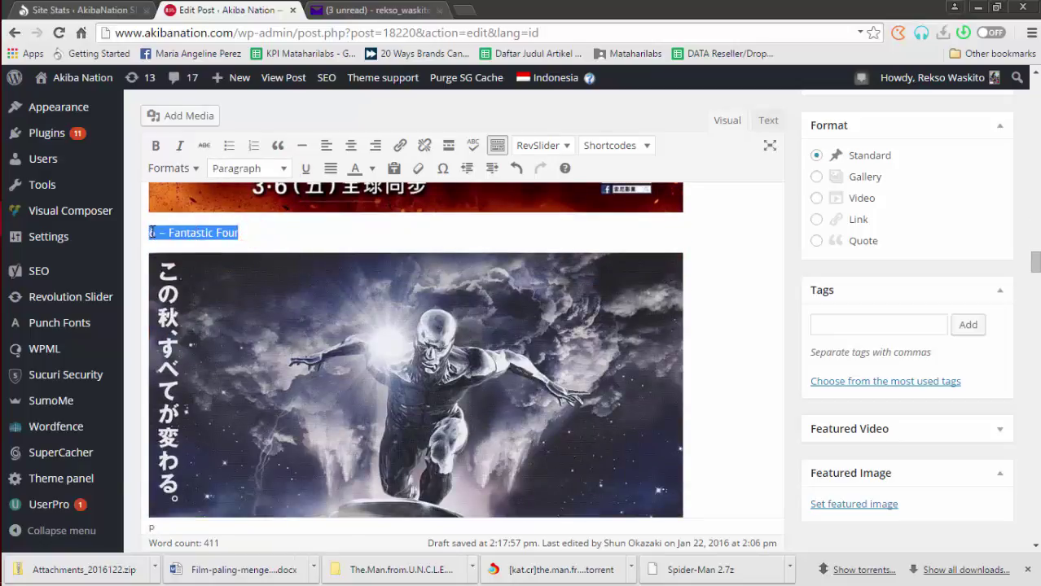
click(279, 171)
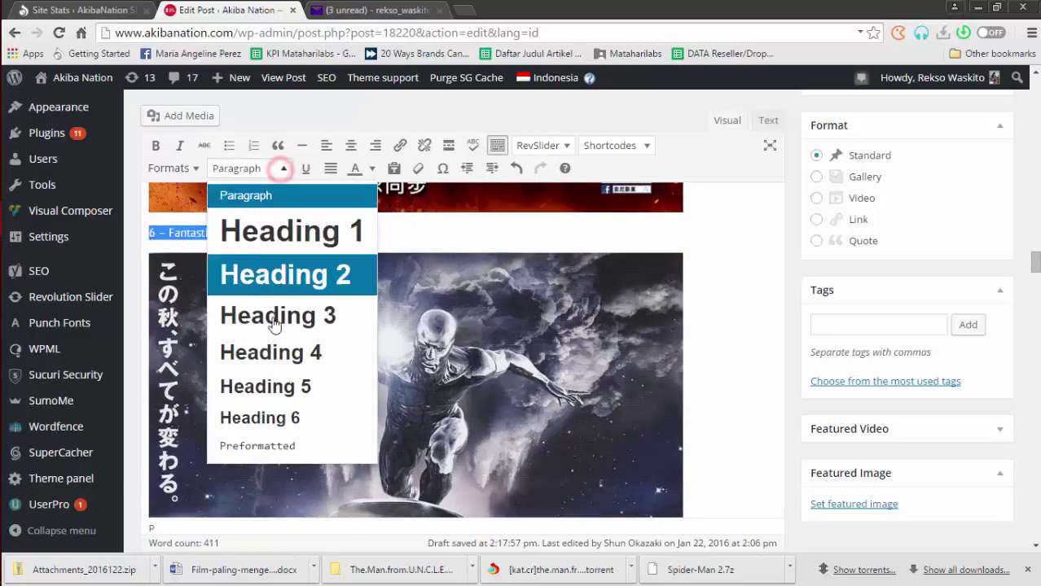
click(285, 386)
scroll(251, 200, down, 4)
scroll(261, 260, down, 4)
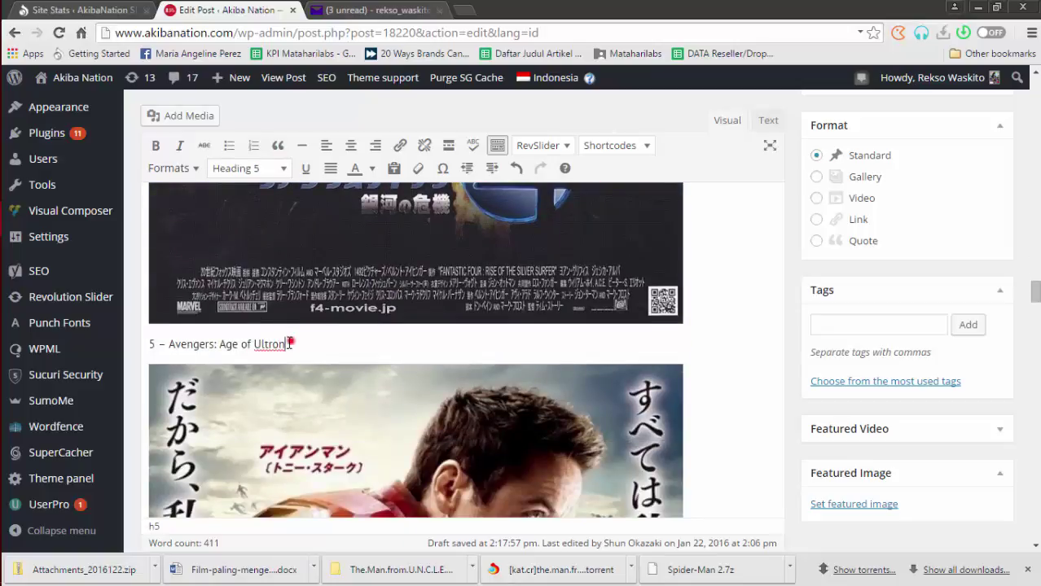
drag(289, 344, 149, 344)
click(269, 168)
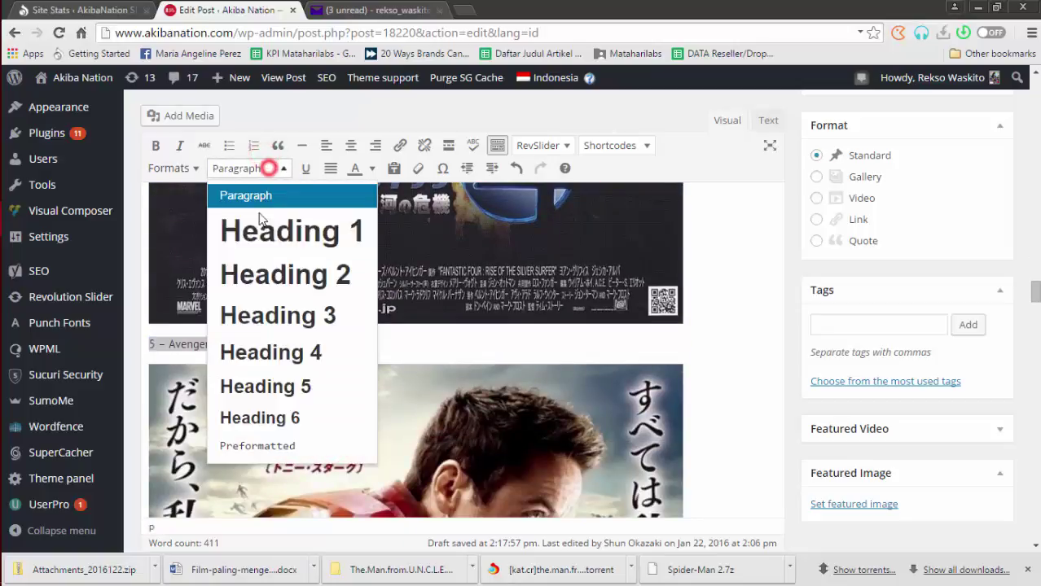
click(291, 384)
Format the "4 – Shingeki No Kyojin: End of the World" line as Heading 5.
scroll(291, 383, down, 4)
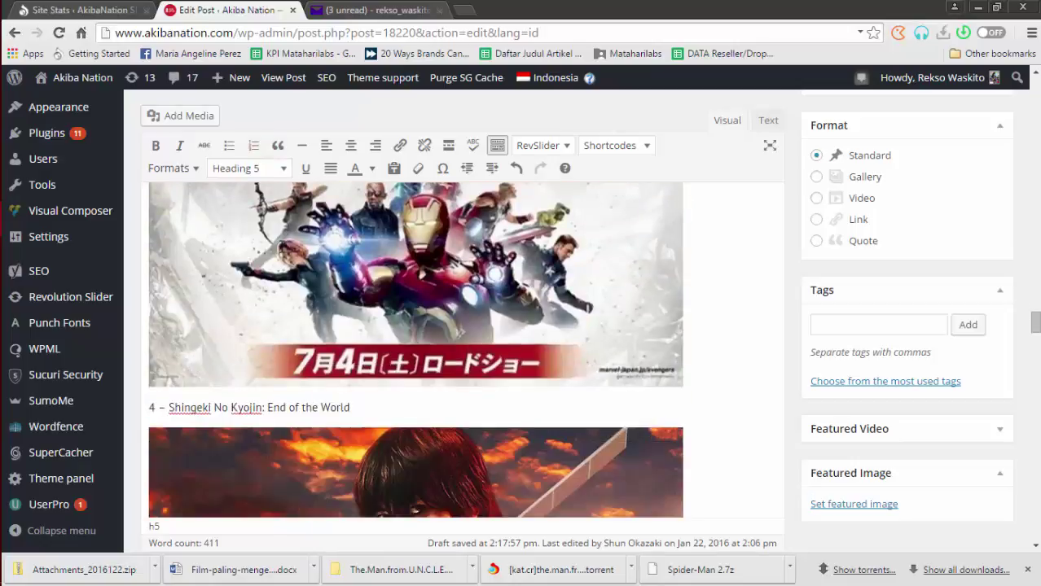
scroll(372, 244, down, 2)
scroll(372, 245, up, 5)
drag(374, 334, 151, 332)
click(262, 168)
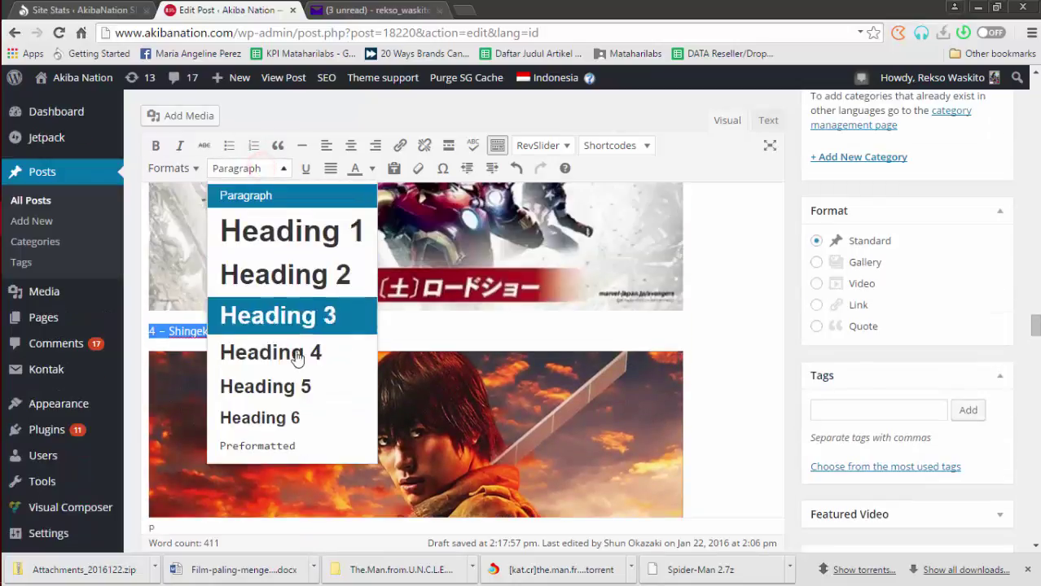
click(293, 383)
Format the "3 – Galaxy Kaidou" line above its poster as Heading 5.
scroll(289, 228, down, 6)
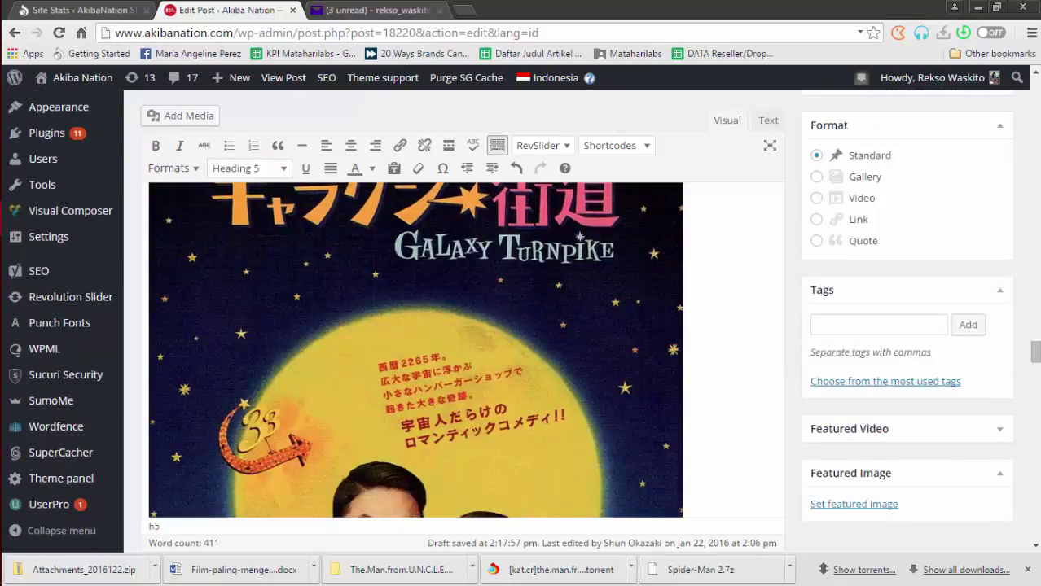
scroll(289, 228, up, 4)
click(191, 292)
drag(190, 291, 152, 291)
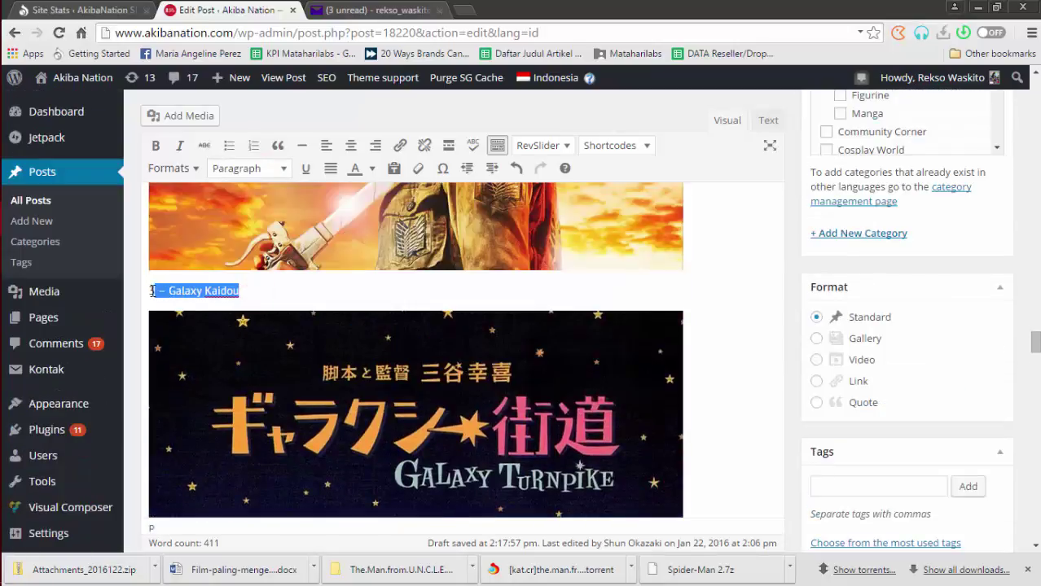
click(274, 169)
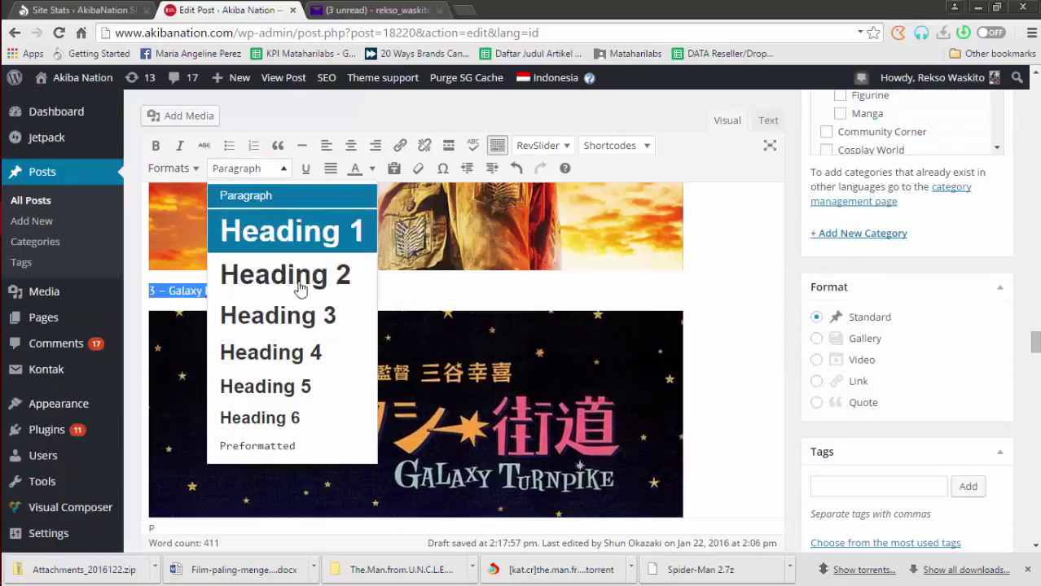
click(298, 383)
Apply Heading 5 to the "2 – Terminator Genisys" and "1 – Shingeki No Kyojin" title lines.
scroll(309, 260, down, 10)
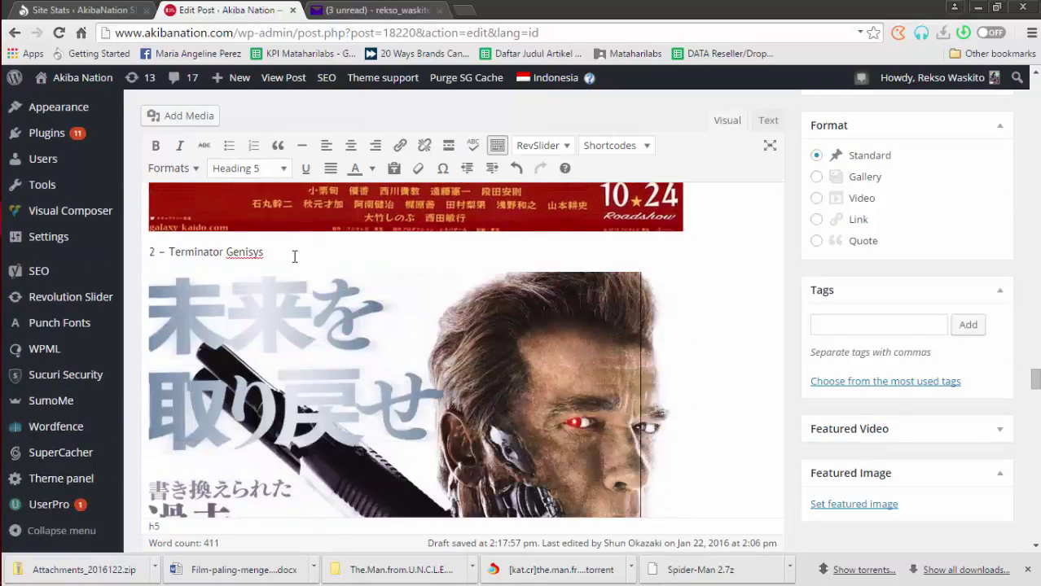
drag(291, 255, 145, 251)
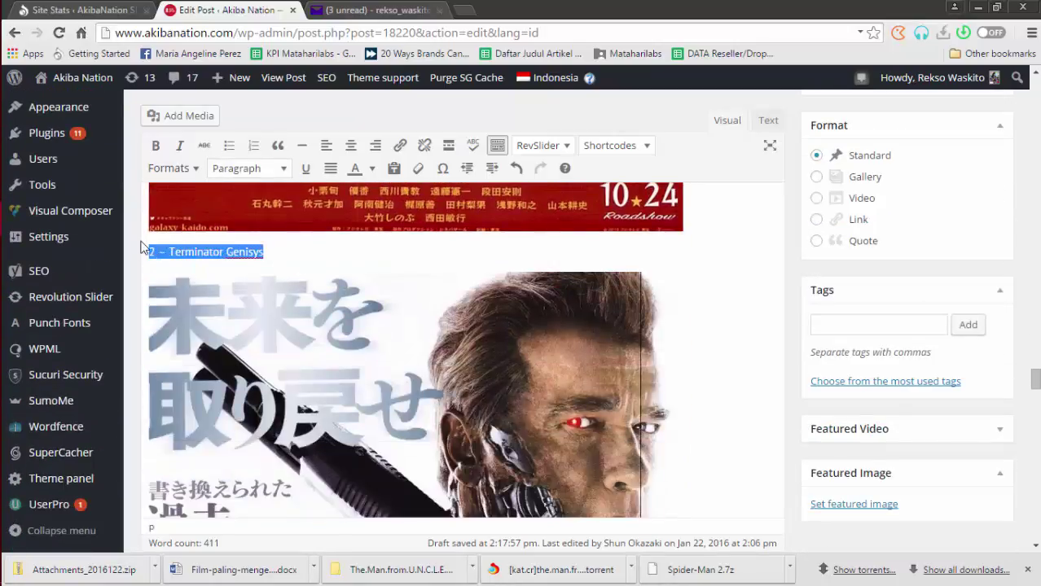
click(284, 169)
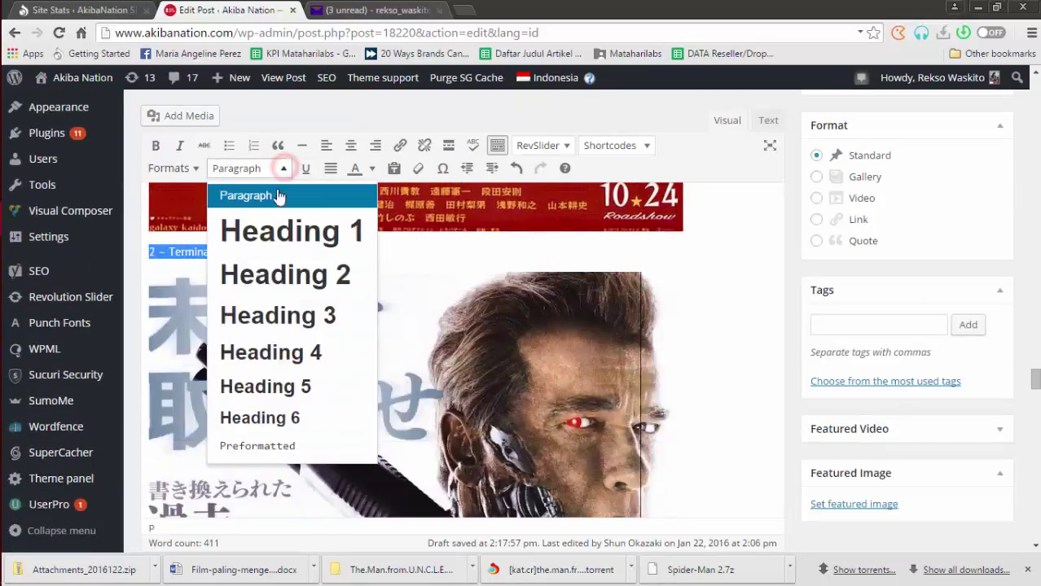
click(295, 387)
scroll(301, 342, down, 10)
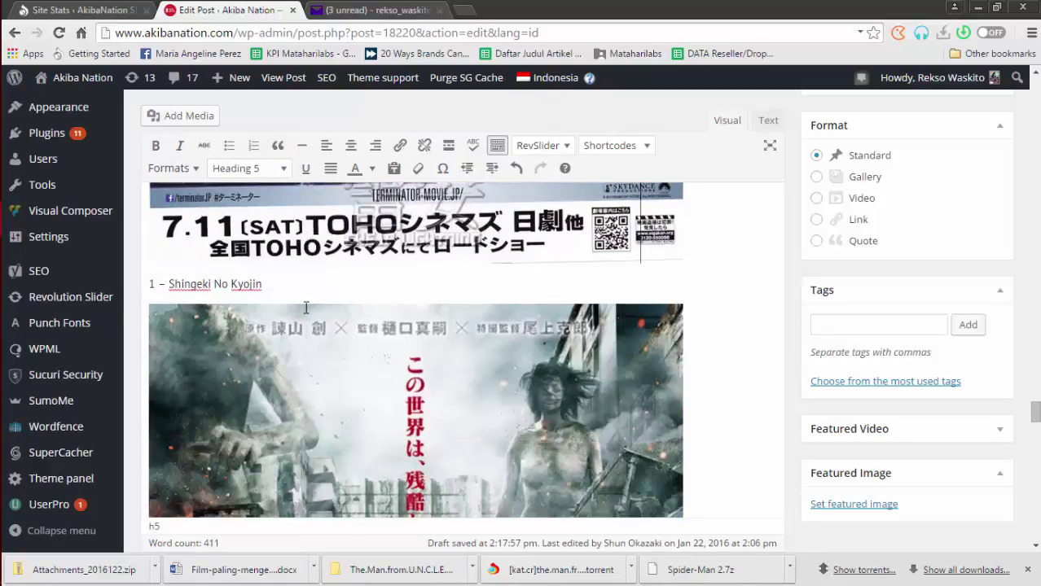
drag(266, 283, 153, 281)
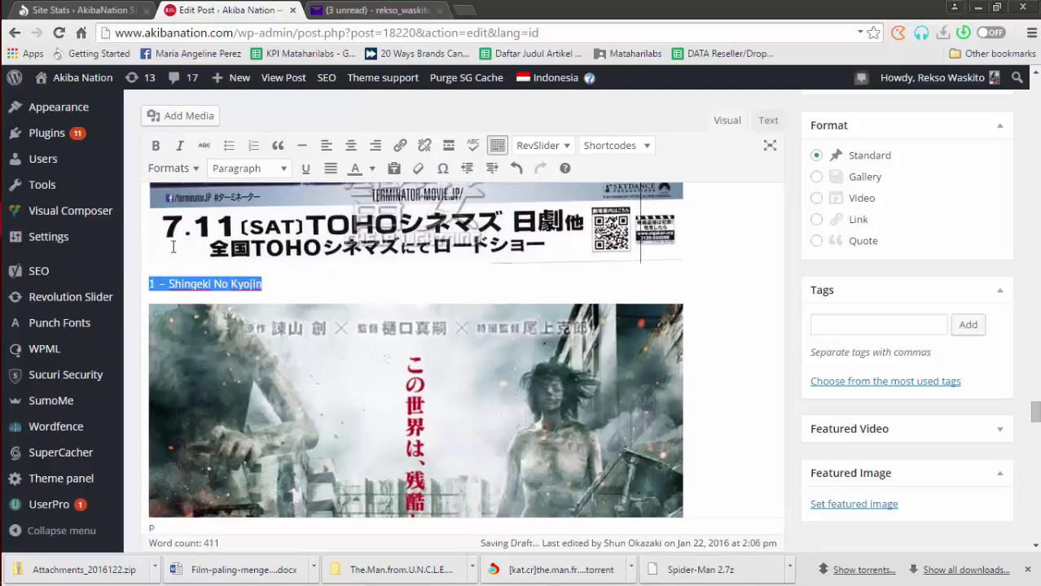
click(266, 169)
click(286, 388)
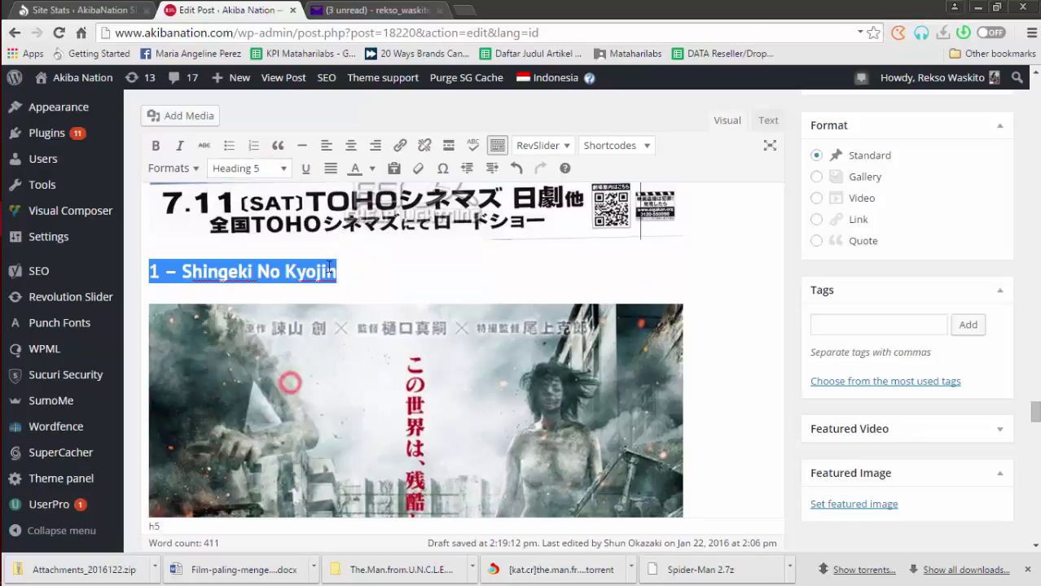
Check the end of the post in the editor, open its preview, and review the layout down to the Jurassic World heading.
scroll(334, 269, down, 5)
scroll(334, 269, down, 3)
scroll(308, 306, down, 3)
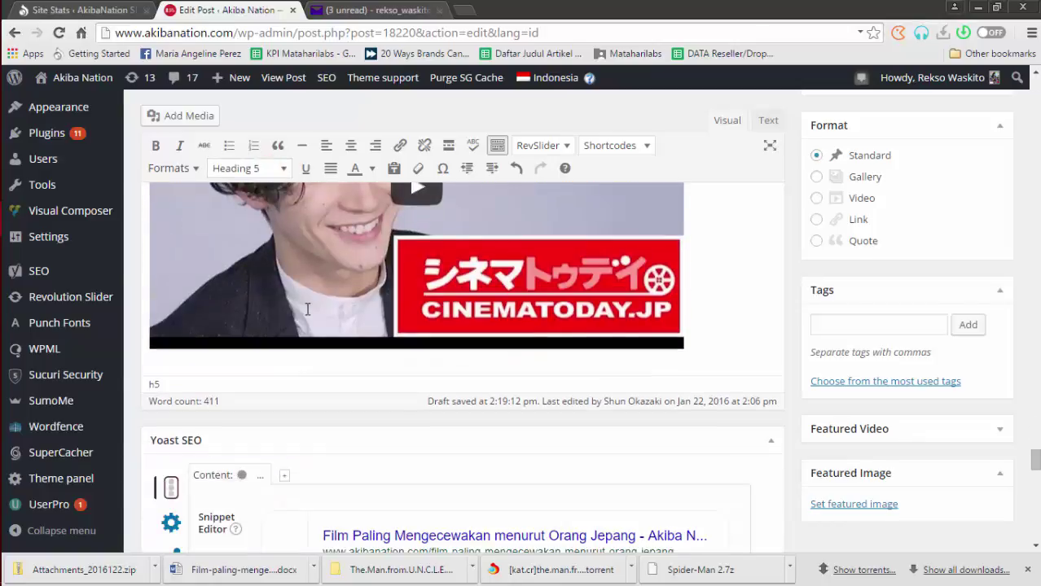
scroll(308, 307, up, 3)
scroll(896, 313, up, 5)
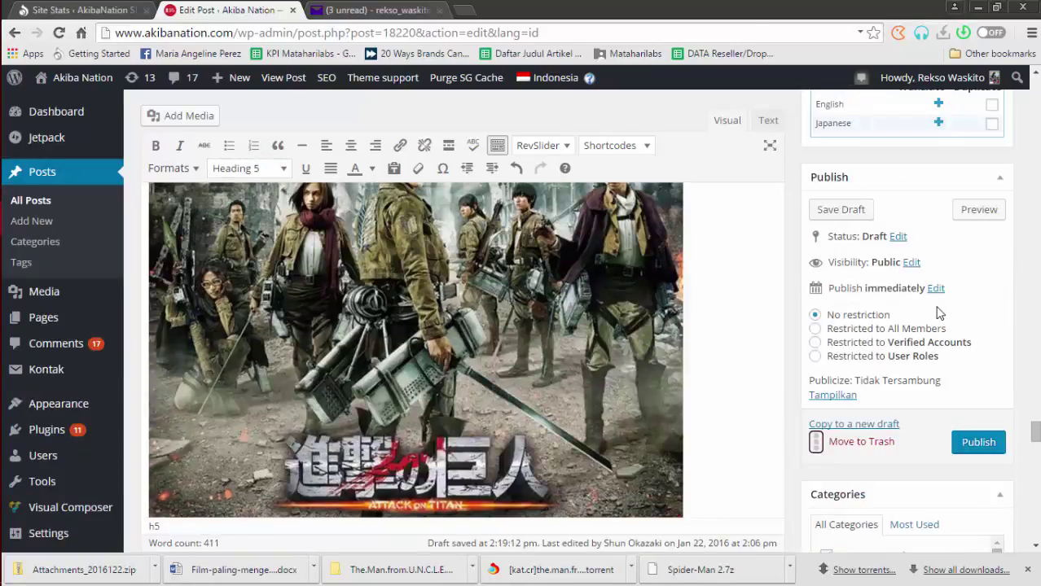
scroll(902, 310, down, 3)
scroll(870, 324, up, 5)
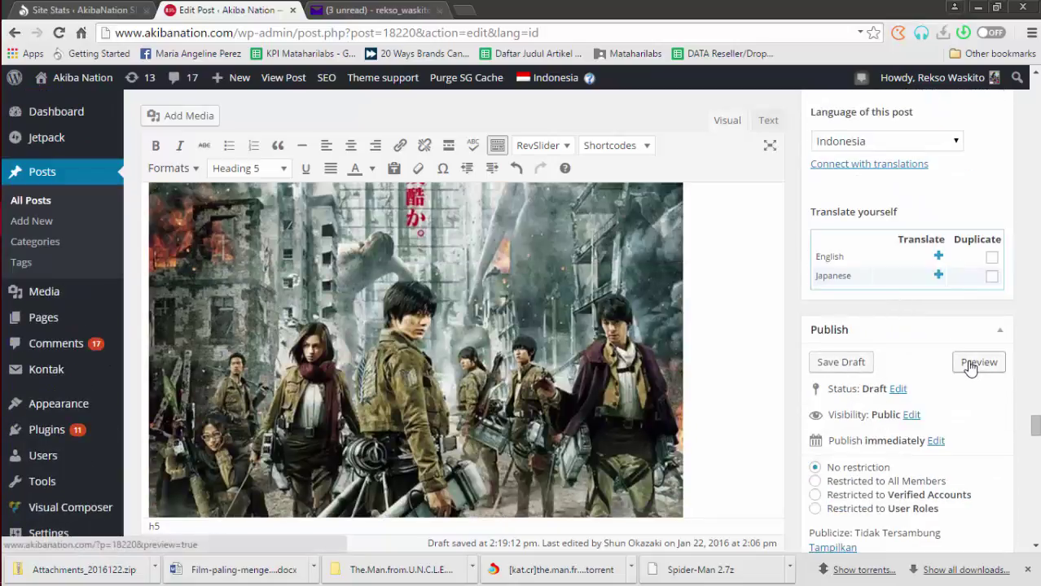
click(978, 362)
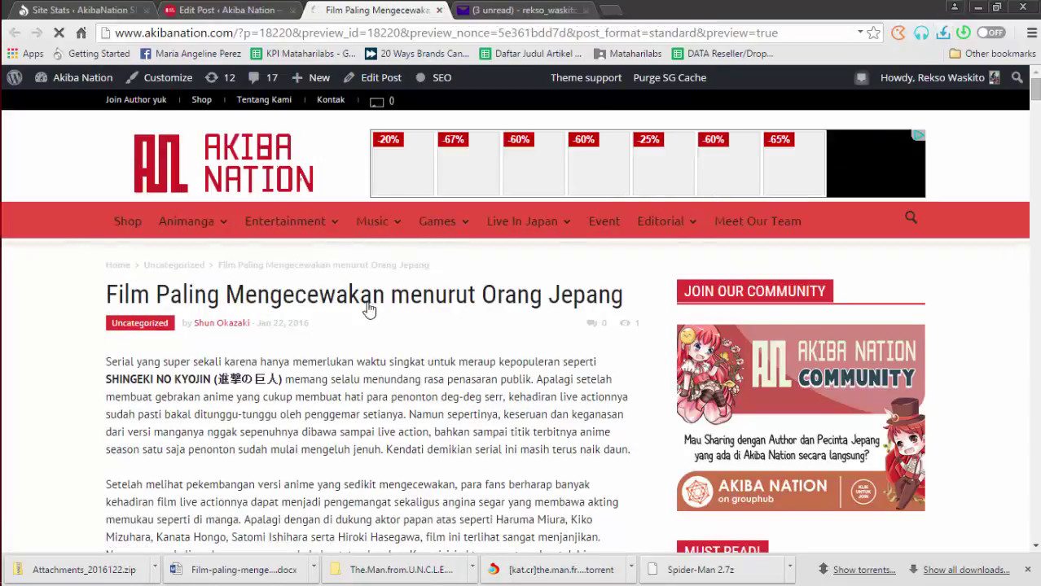
scroll(489, 303, down, 12)
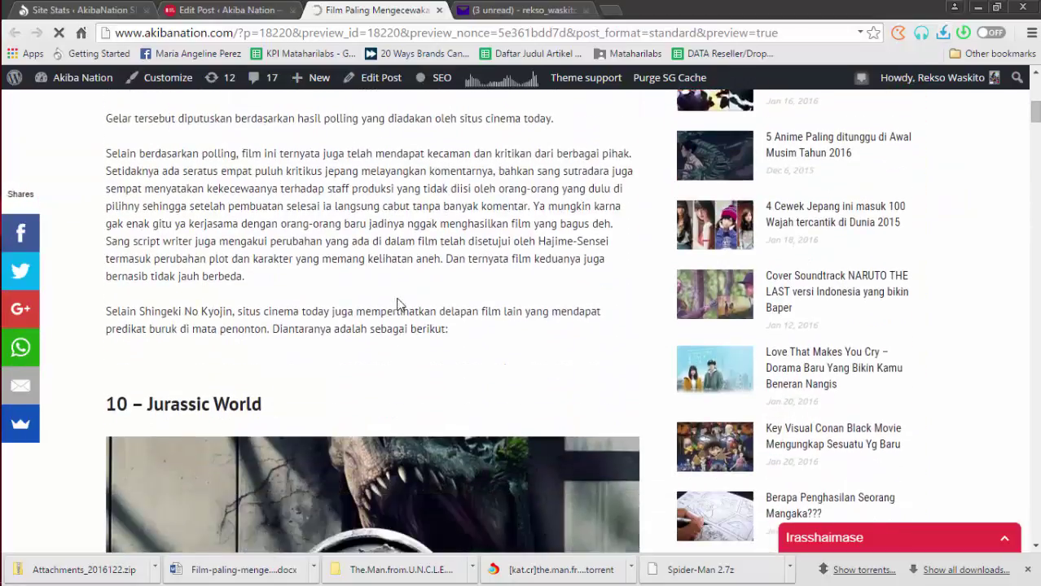
Review the previewed post from the Jurassic World poster down to the embedded video and back up to the title.
scroll(399, 308, down, 10)
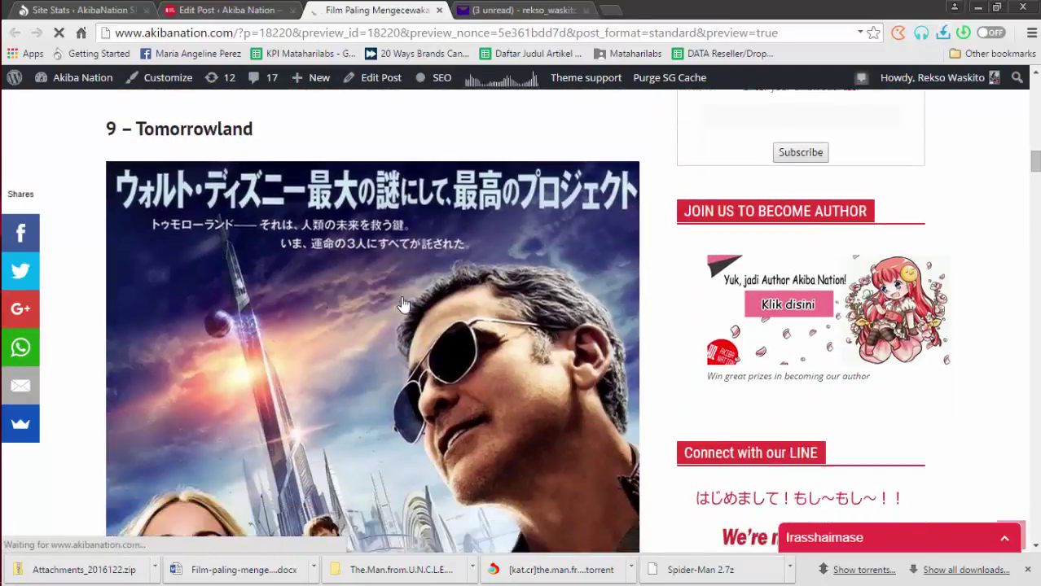
scroll(401, 305, down, 10)
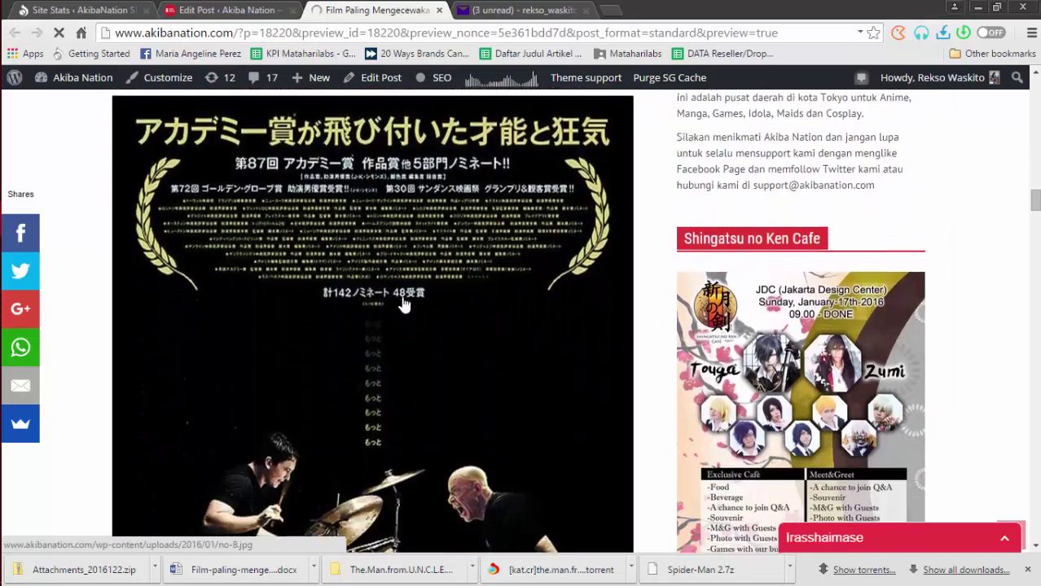
scroll(405, 304, down, 12)
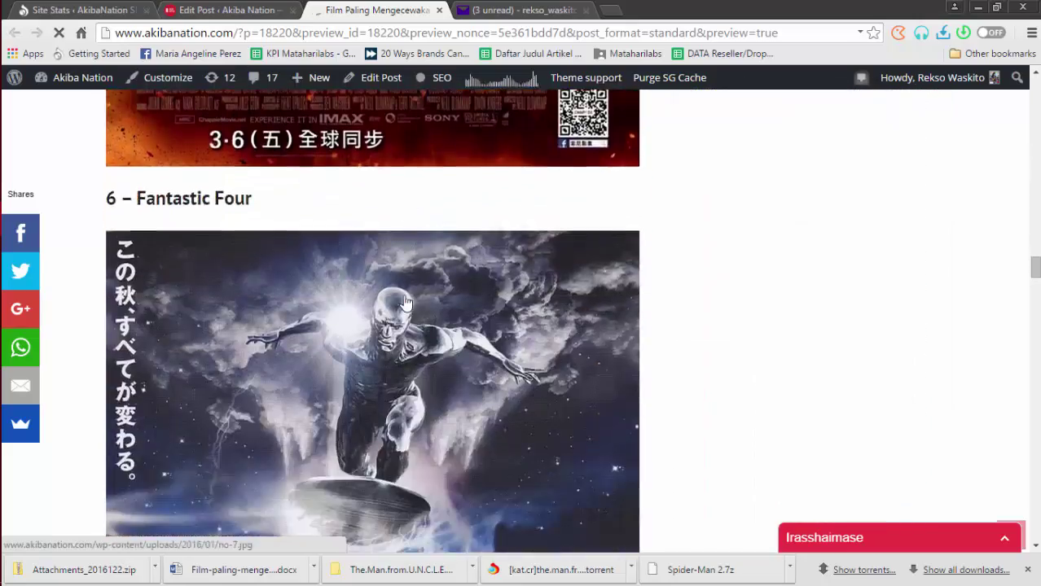
scroll(409, 310, down, 12)
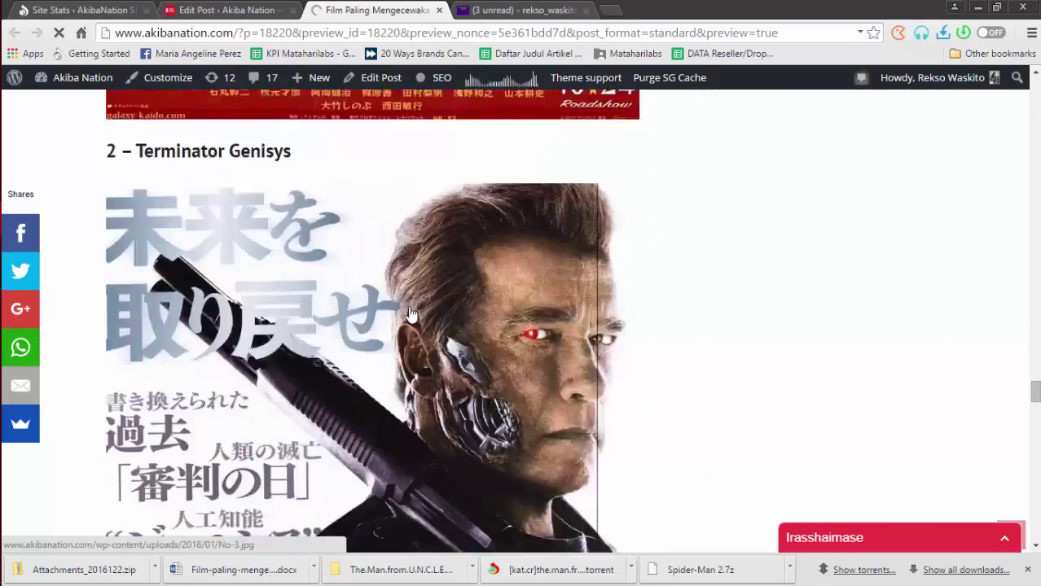
scroll(408, 303, down, 12)
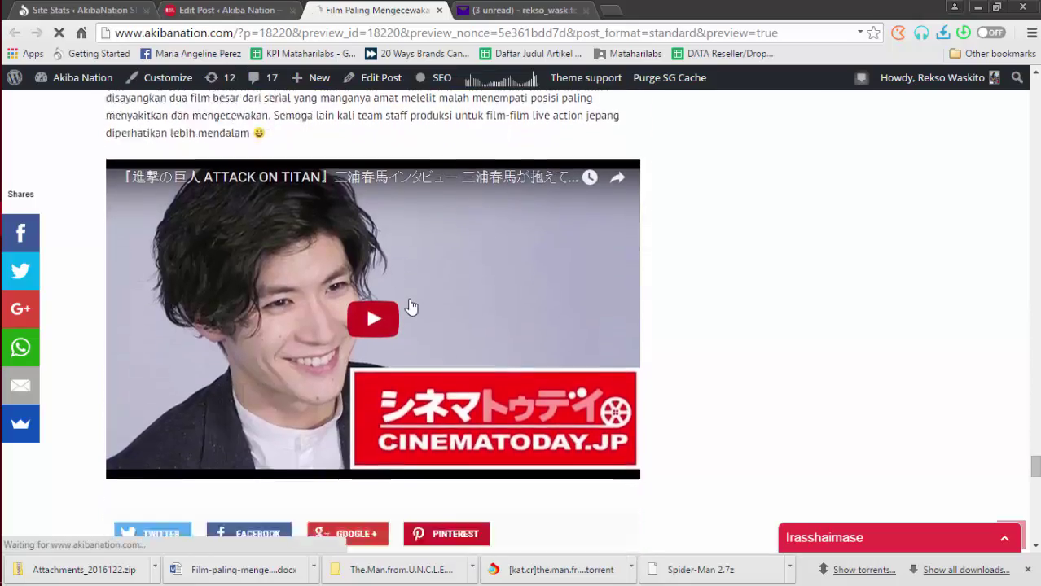
scroll(411, 306, up, 15)
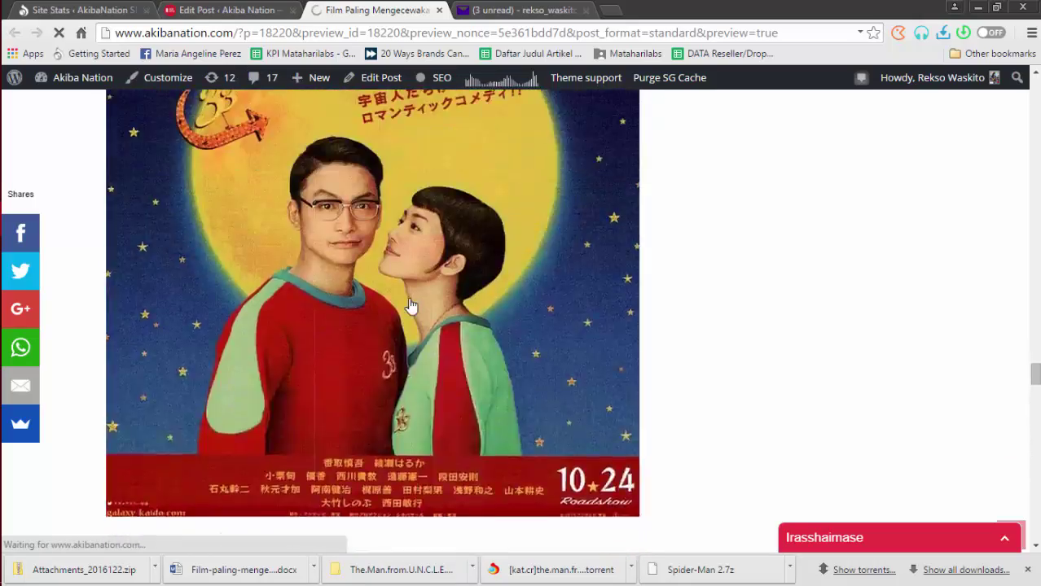
scroll(412, 305, up, 15)
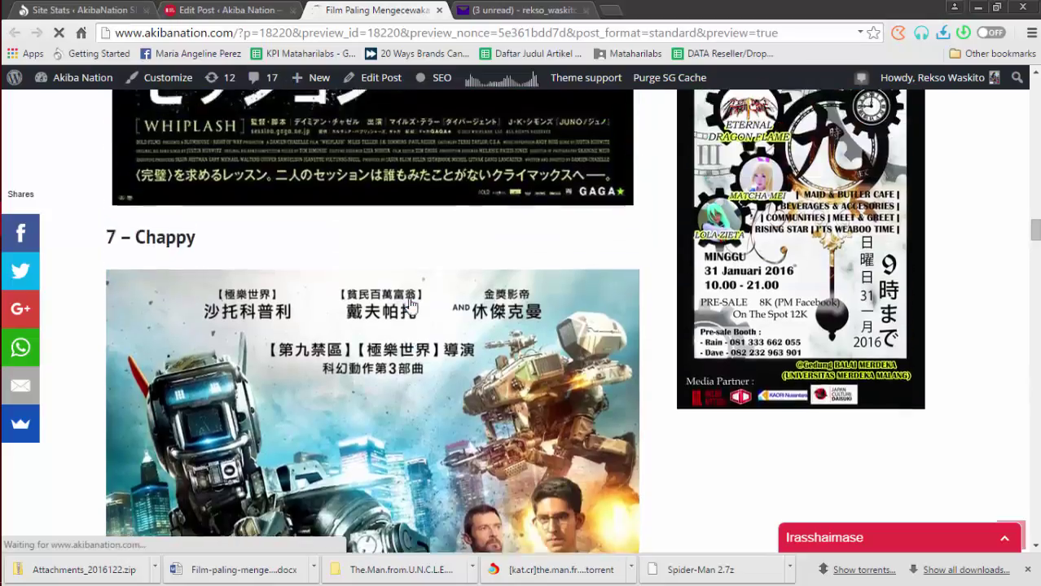
scroll(411, 306, up, 15)
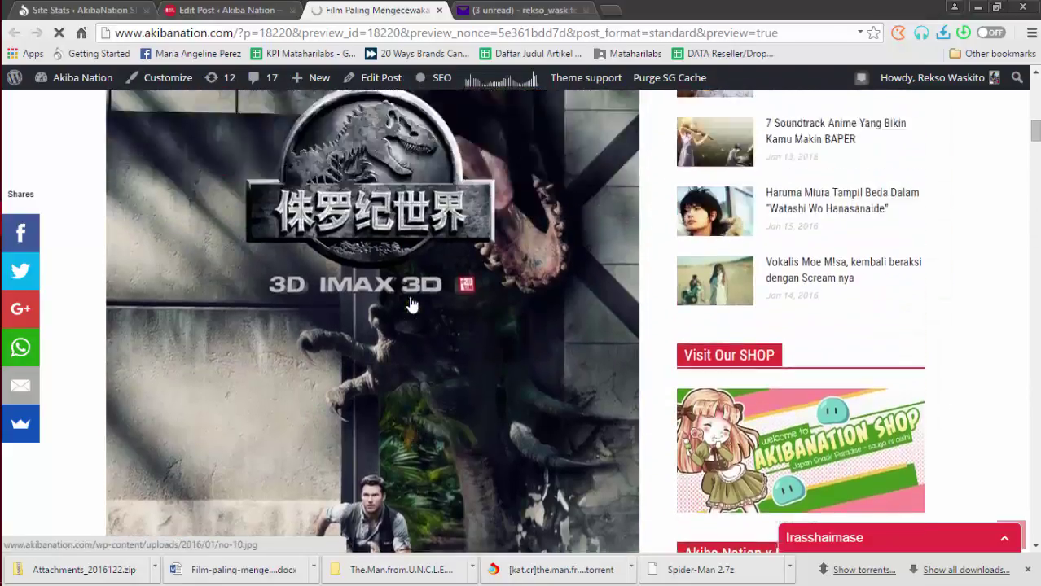
scroll(411, 303, up, 3)
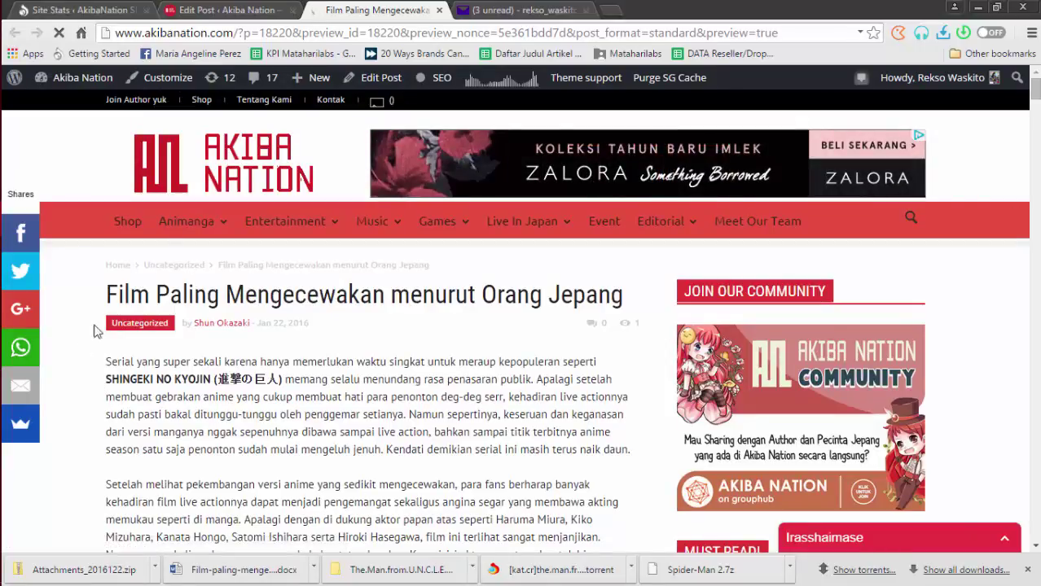
Return to the post editor and set no-1.jpg from the media library as the featured image.
key(ctrl+shift+Tab)
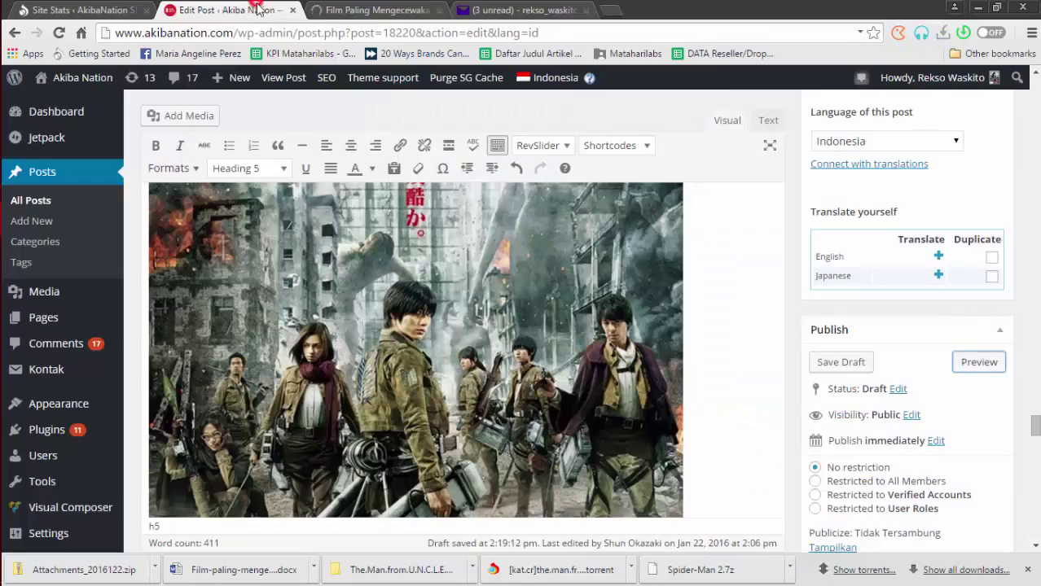
scroll(756, 318, down, 10)
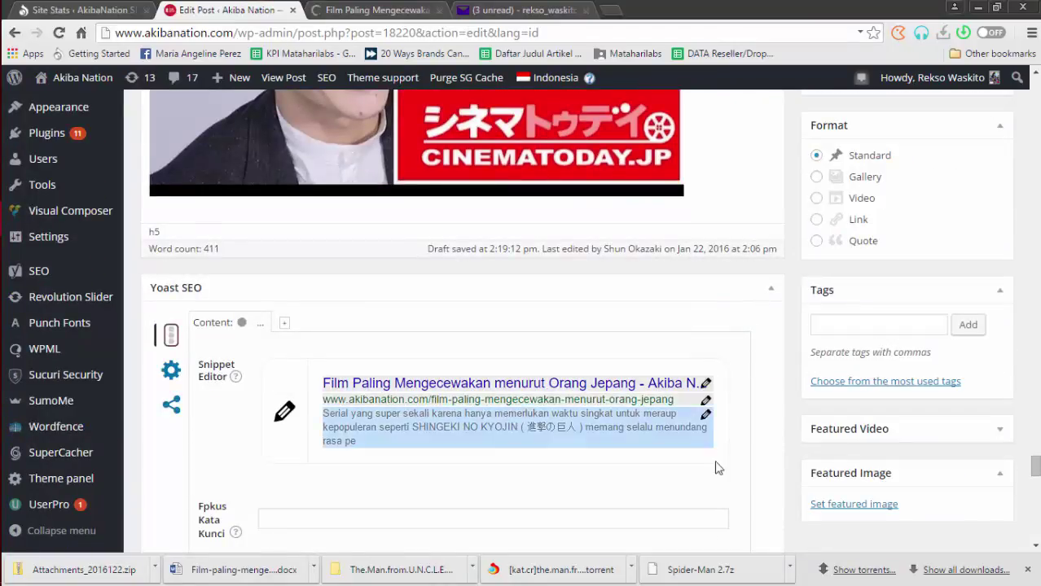
scroll(717, 465, down, 1)
click(847, 506)
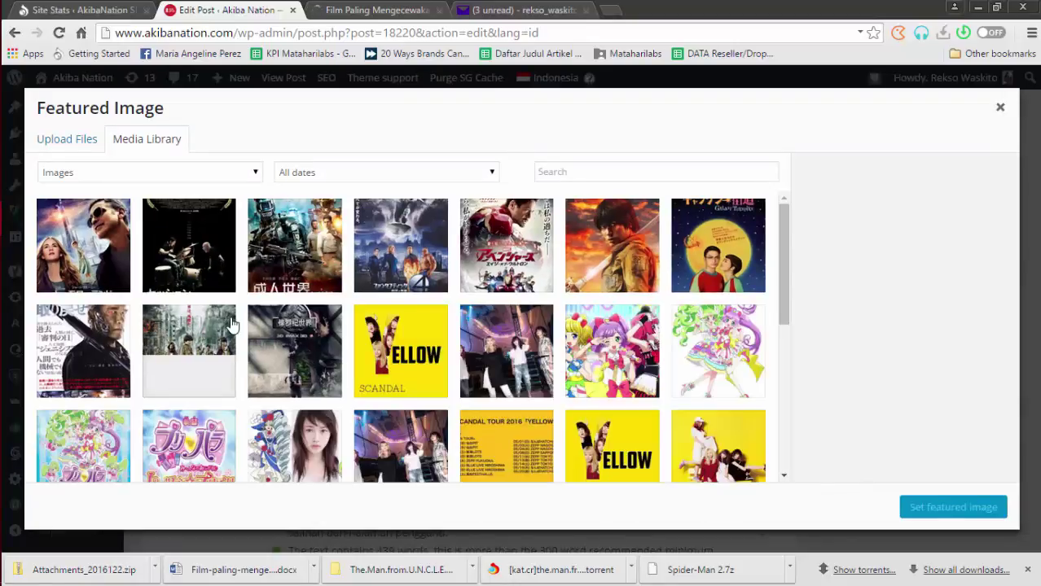
click(213, 334)
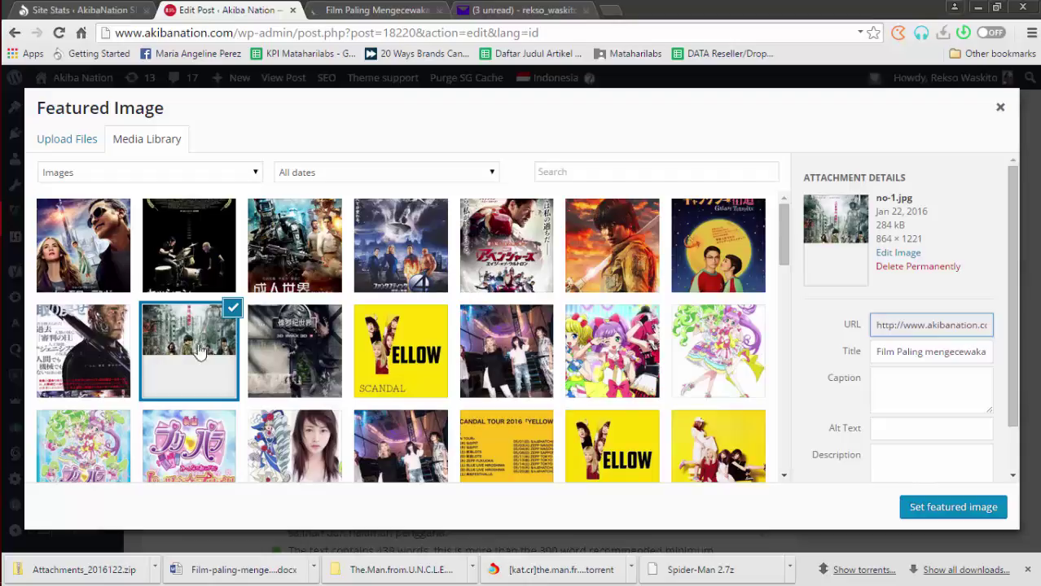
click(958, 507)
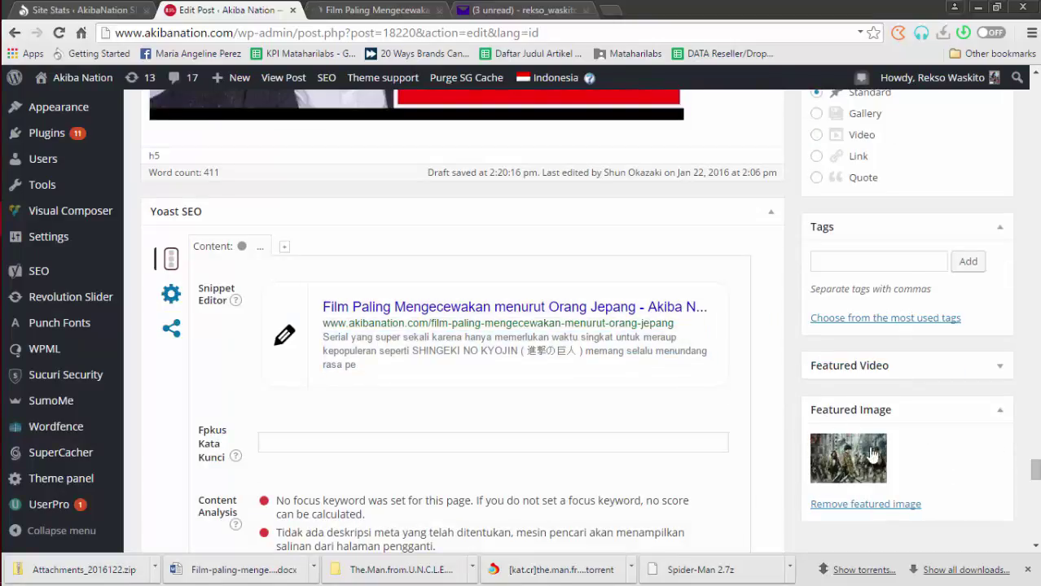
Close the old preview and set the post template to the full-width Style 4.
scroll(756, 423, up, 5)
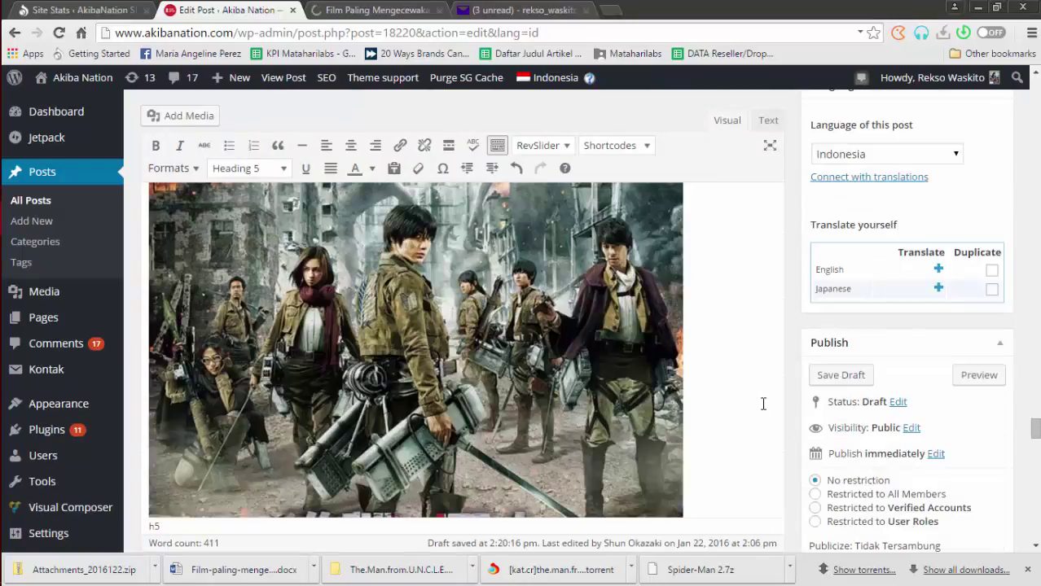
click(375, 10)
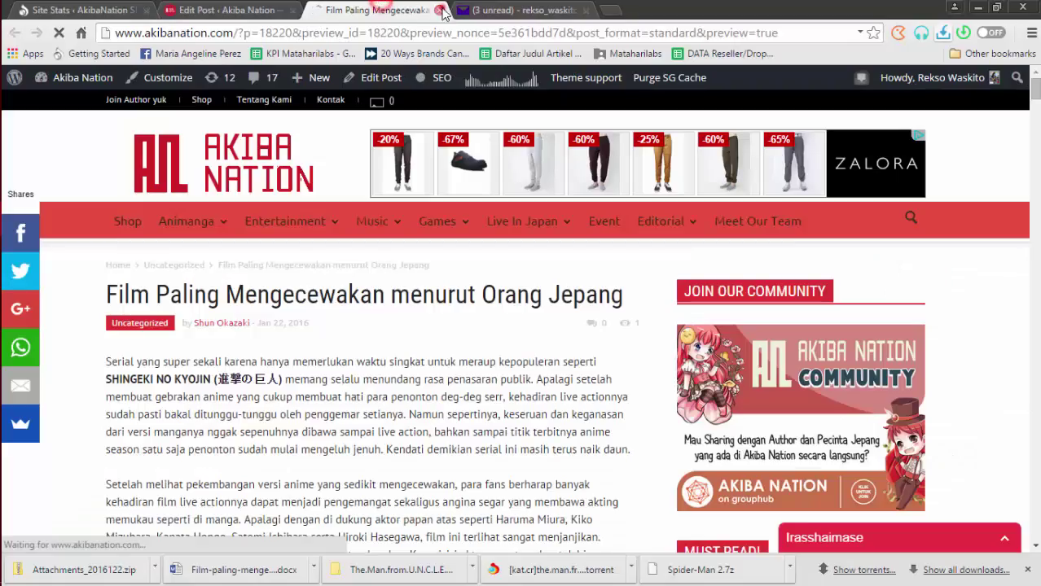
key(ctrl+w)
scroll(611, 260, down, 10)
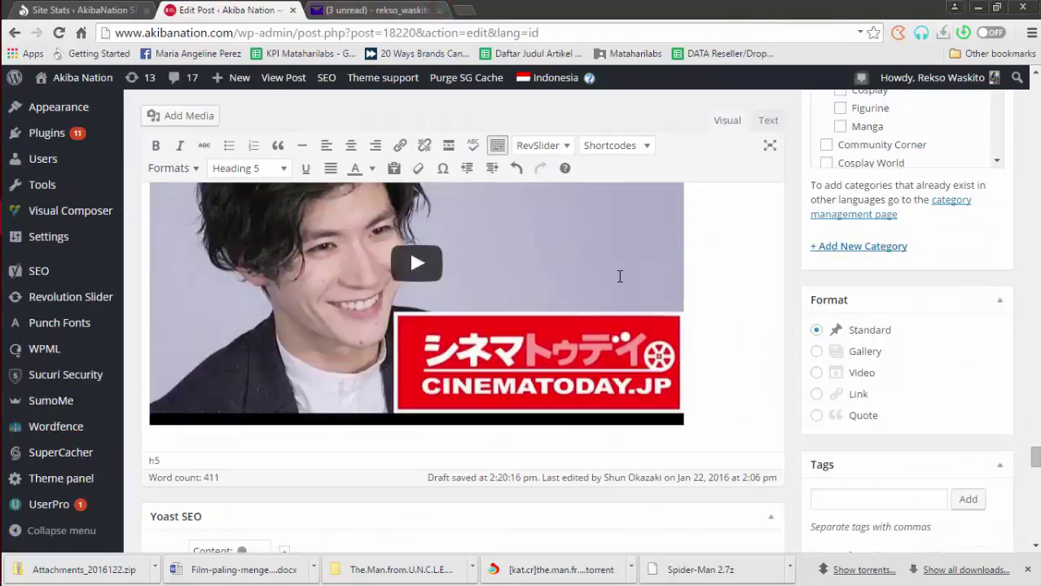
scroll(620, 279, down, 5)
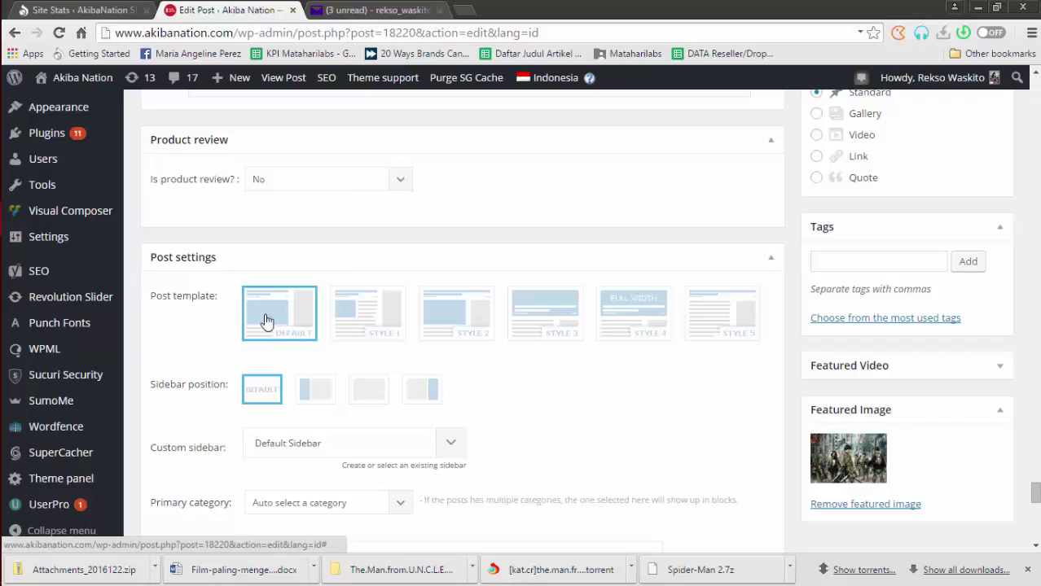
click(626, 312)
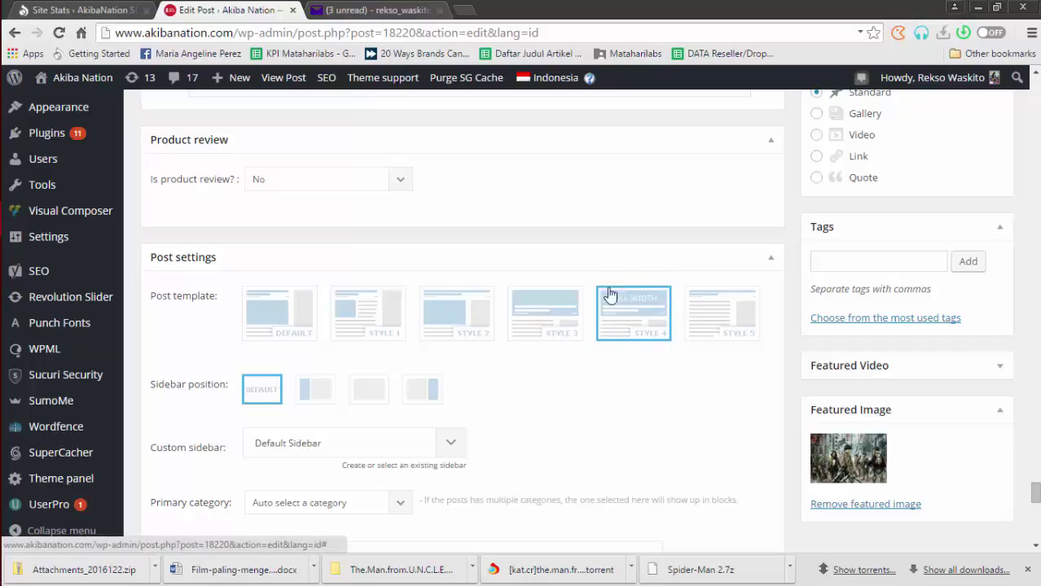
Open a new preview of the post, review its full-width header image and body layout, and close the preview.
scroll(614, 310, up, 15)
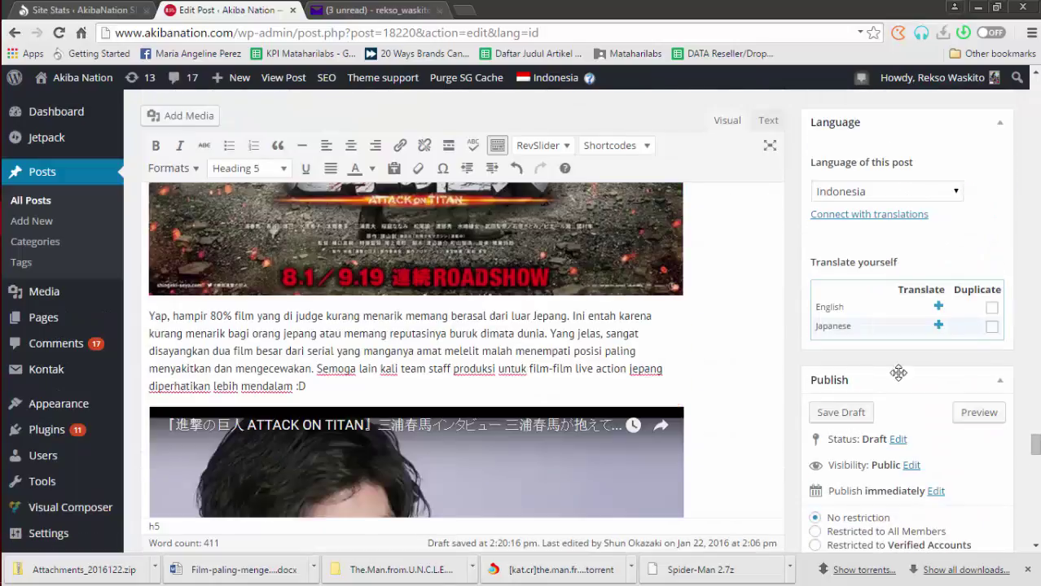
click(978, 412)
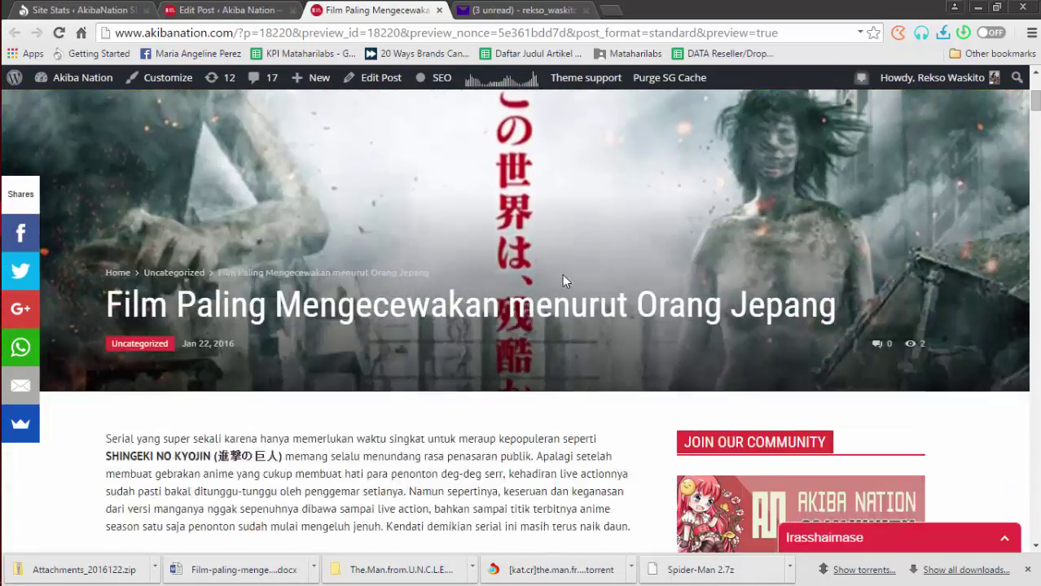
scroll(562, 275, down, 15)
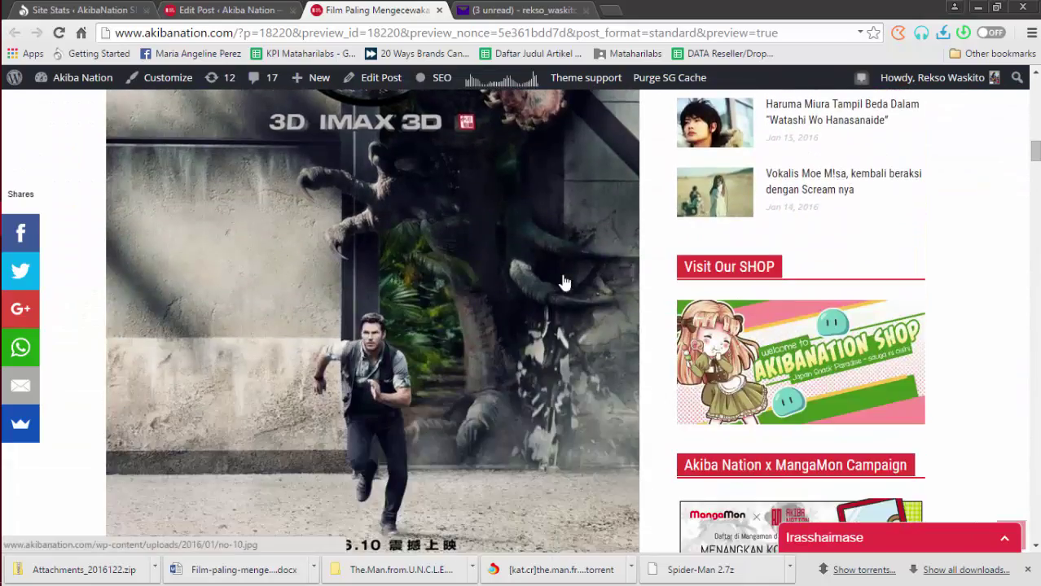
scroll(562, 281, down, 5)
scroll(562, 281, up, 12)
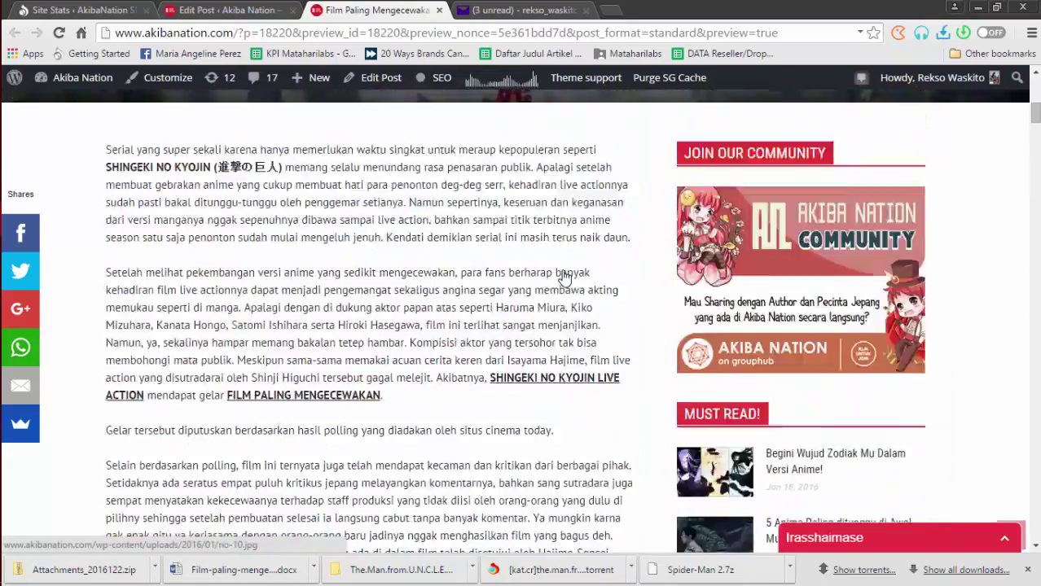
scroll(562, 277, up, 6)
scroll(558, 273, down, 2)
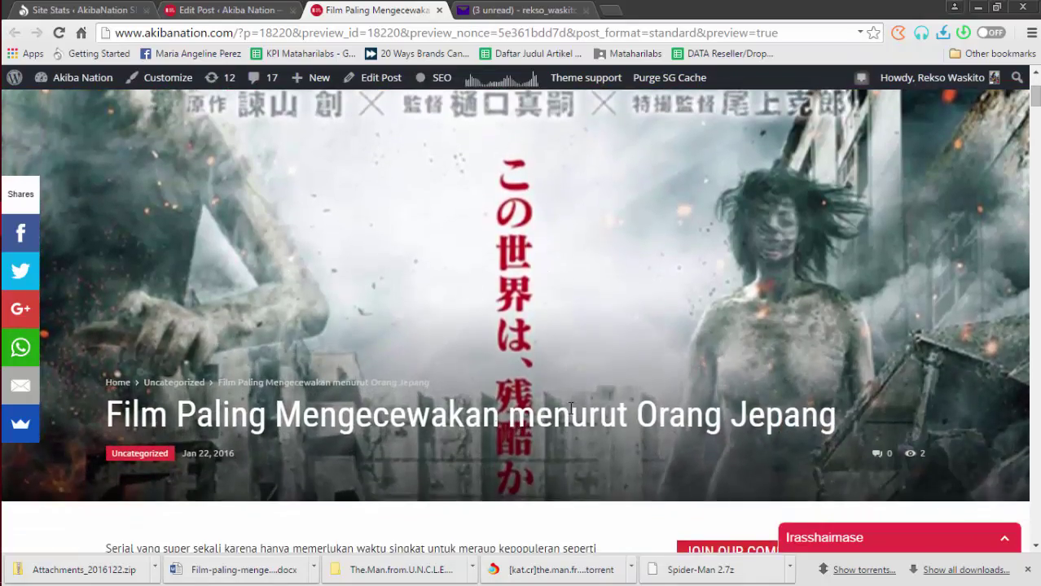
scroll(571, 407, down, 3)
scroll(218, 386, up, 3)
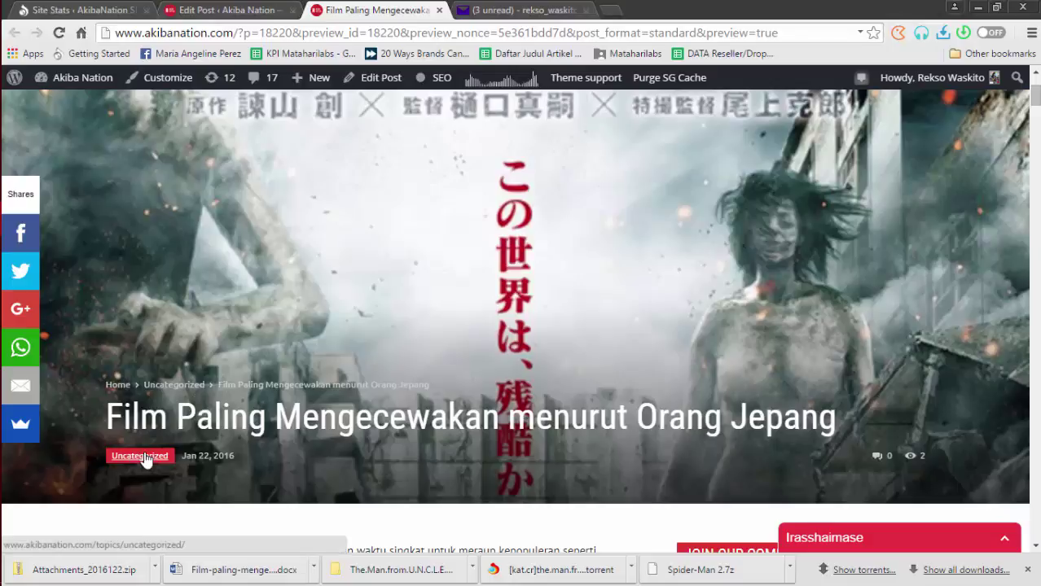
click(437, 10)
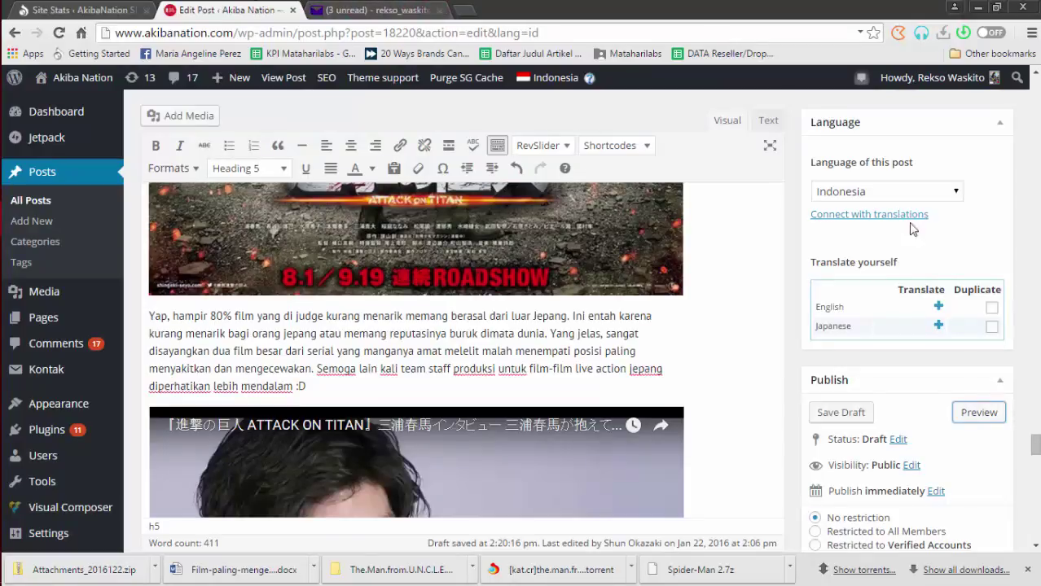
Remove the post from the Uncategorized category and assign it to Entertainment.
scroll(848, 249, down, 5)
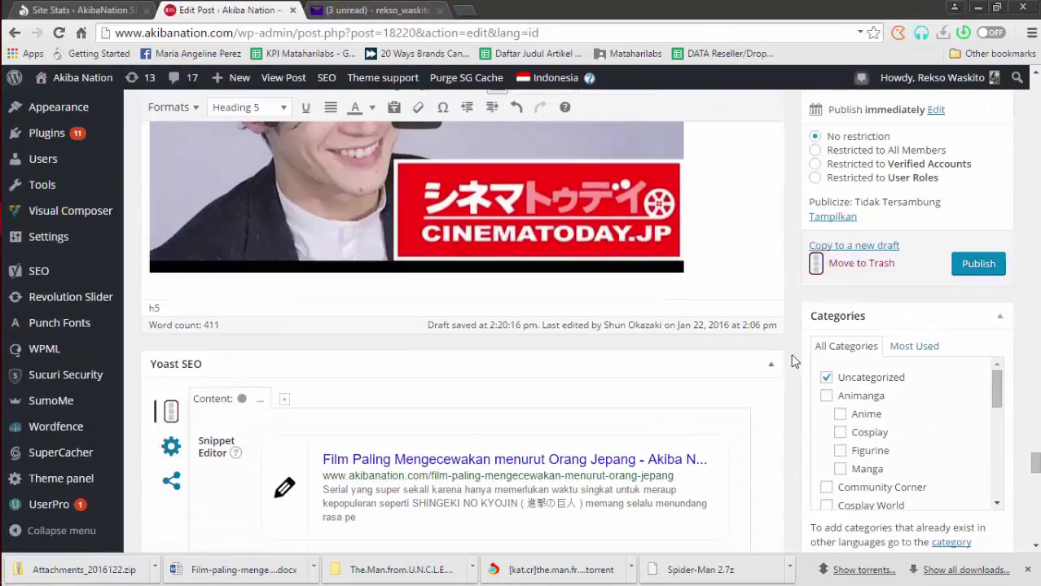
scroll(896, 342, down, 1)
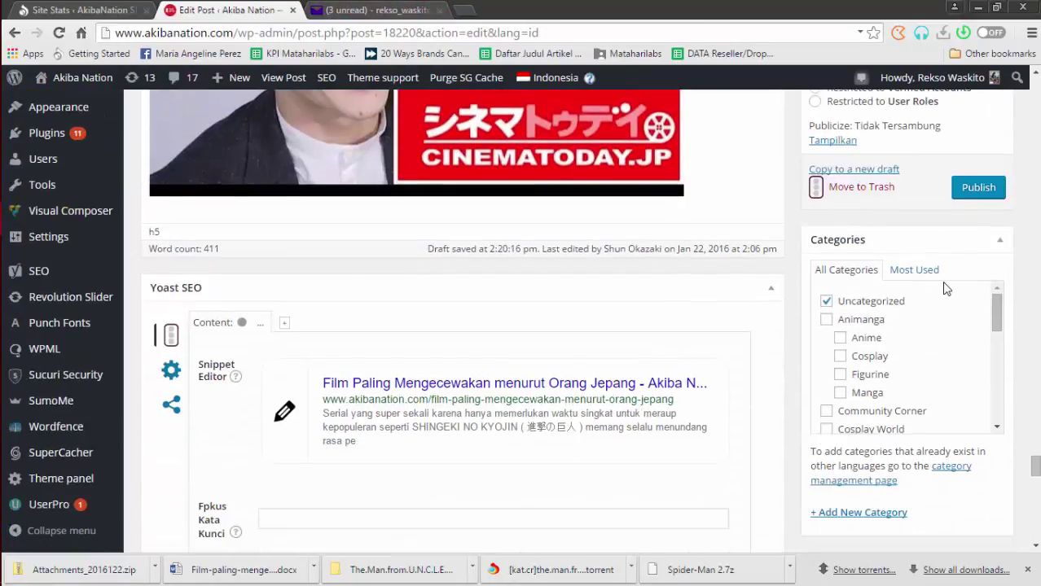
click(826, 301)
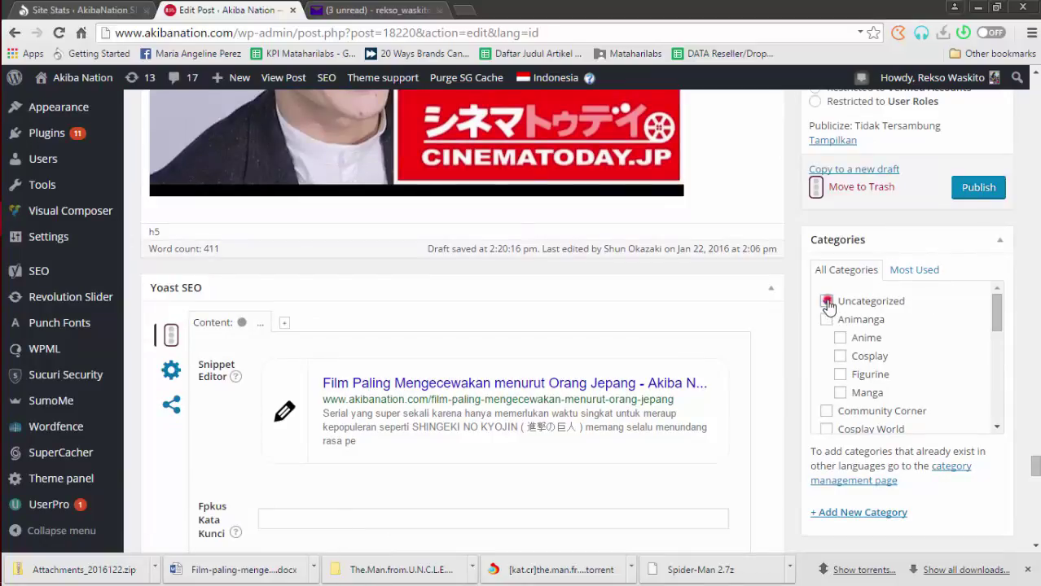
mouse_move(995, 312)
mouse_down()
mouse_move(994, 403)
mouse_move(989, 301)
mouse_move(993, 399)
mouse_move(990, 308)
mouse_move(994, 395)
mouse_move(984, 326)
mouse_up()
scroll(983, 320, up, 2)
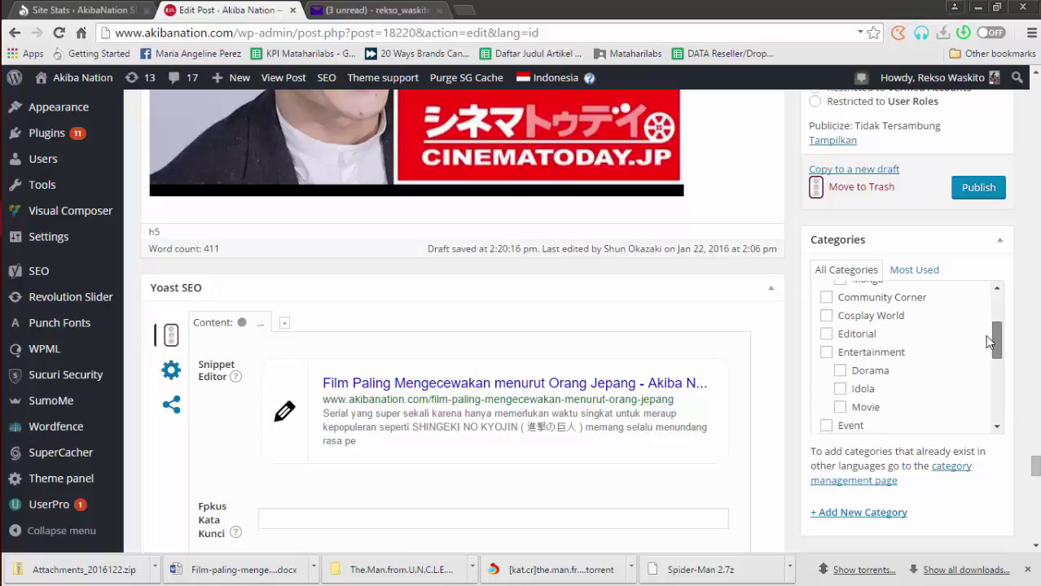
scroll(989, 342, down, 1)
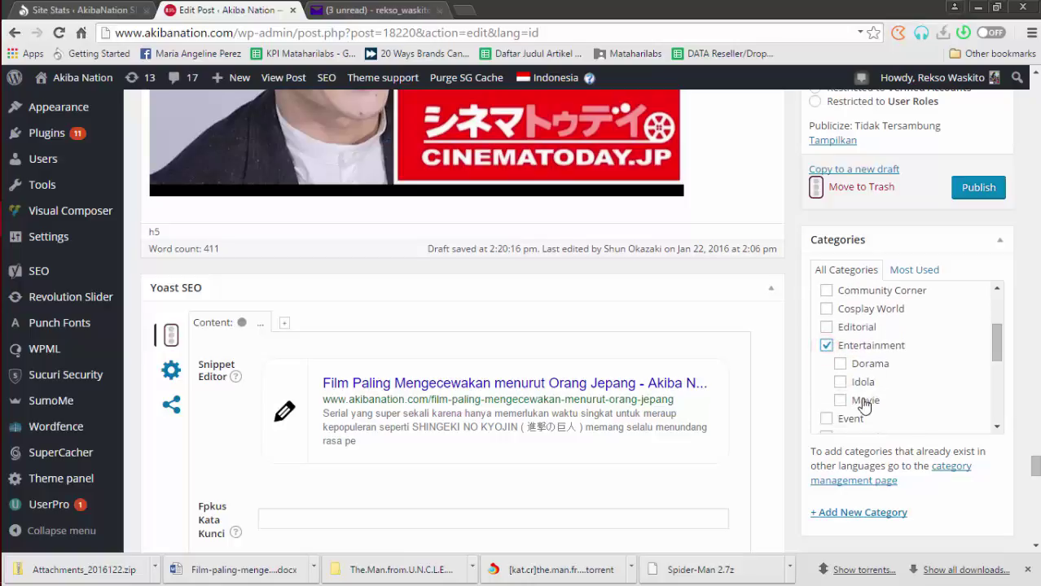
drag(998, 350, 998, 419)
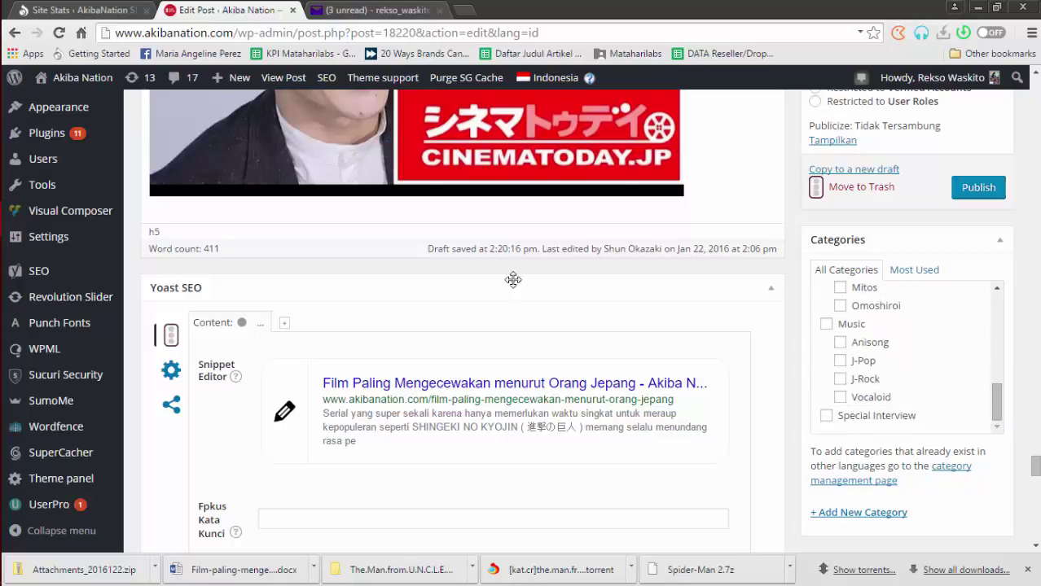
Look over the Yoast SEO content analysis and the remaining settings below the post text.
scroll(504, 331, up, 3)
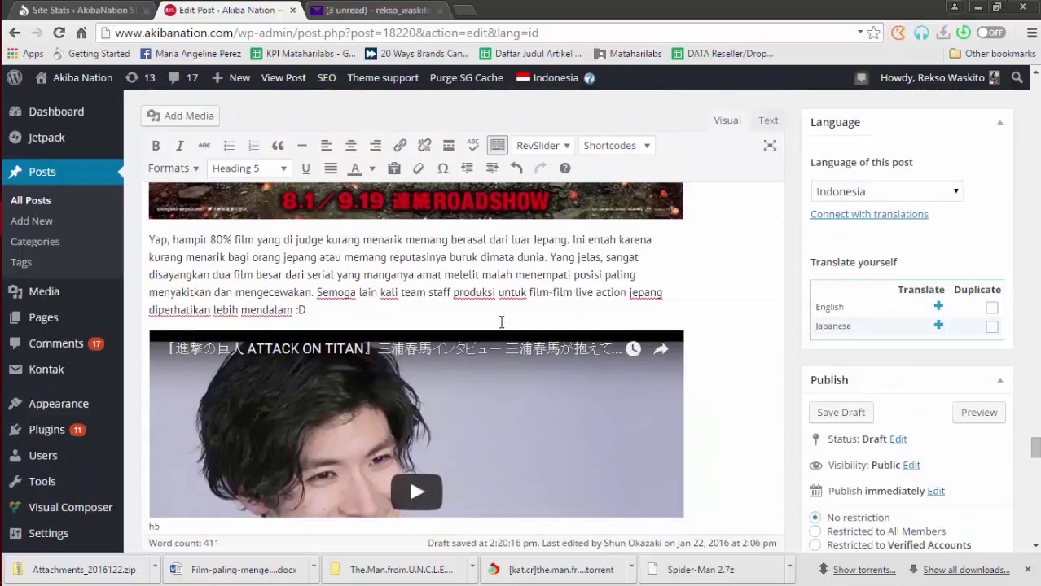
scroll(501, 322, down, 15)
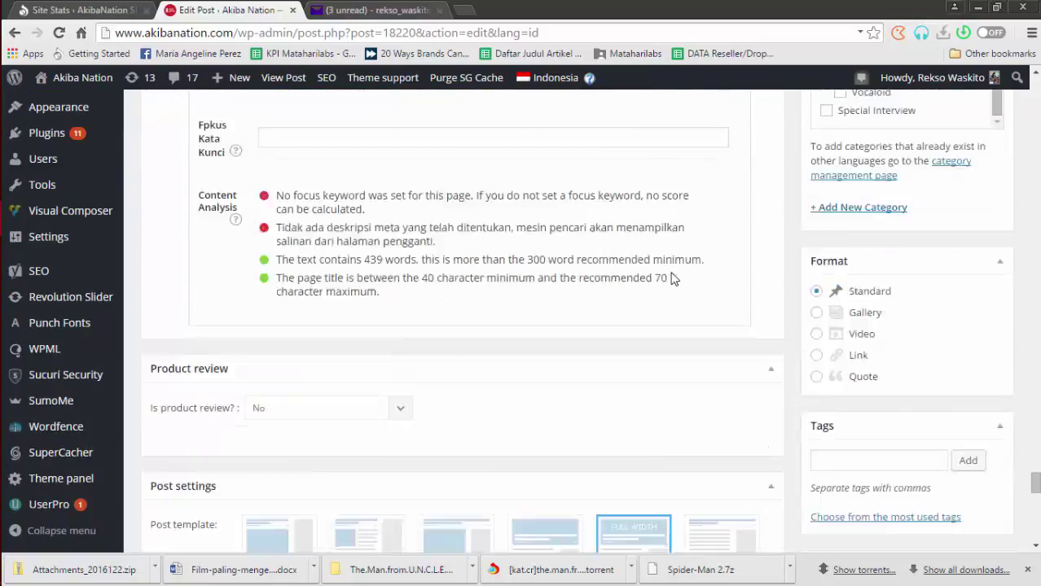
click(852, 388)
scroll(804, 334, up, 4)
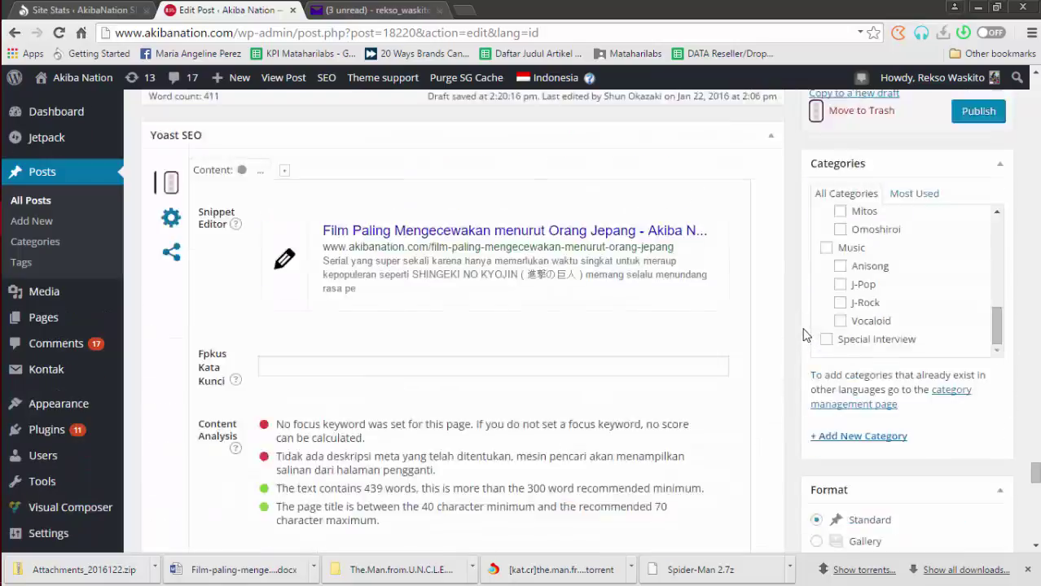
Look over the post's category, format, tag and publishing options alongside the Yoast SEO section.
scroll(803, 335, up, 2)
scroll(790, 329, down, 3)
scroll(349, 278, up, 3)
scroll(569, 349, down, 5)
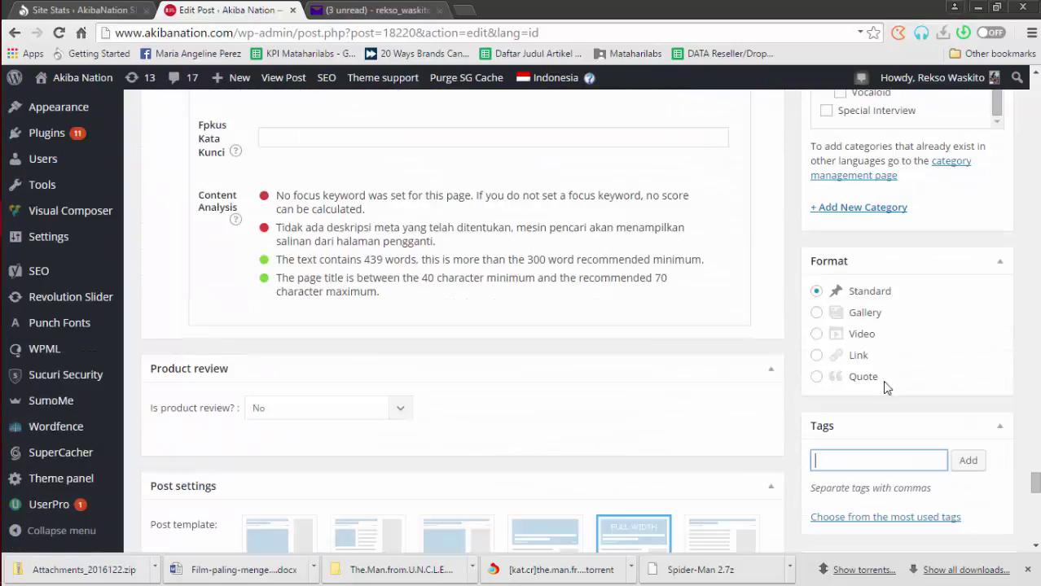
scroll(627, 309, up, 3)
scroll(617, 302, down, 3)
scroll(829, 391, up, 3)
scroll(806, 359, up, 4)
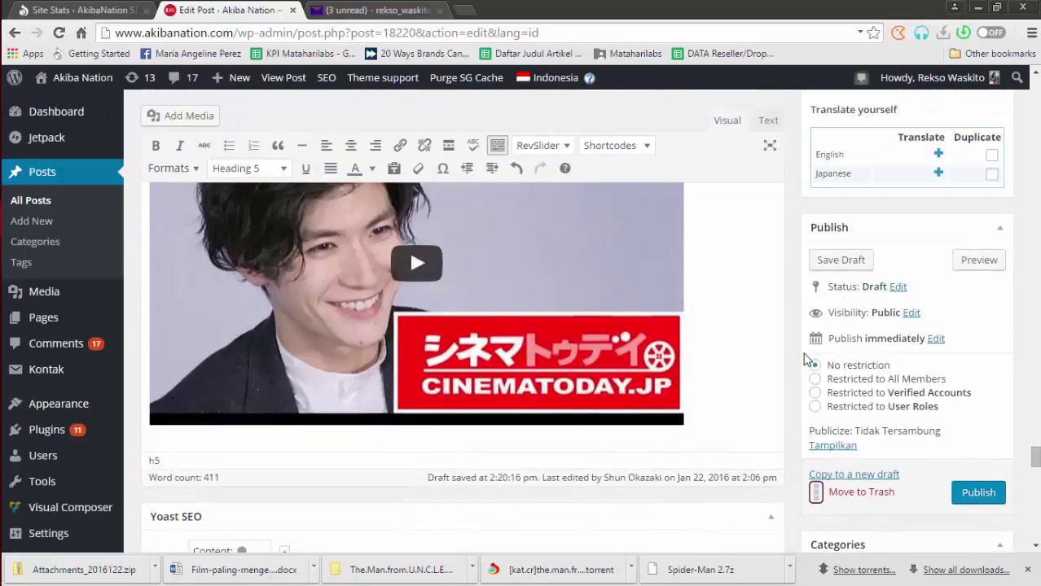
Set the Yoast SEO focus keyword to "Film paling mengecewakan" and check the content analysis.
scroll(721, 349, down, 3)
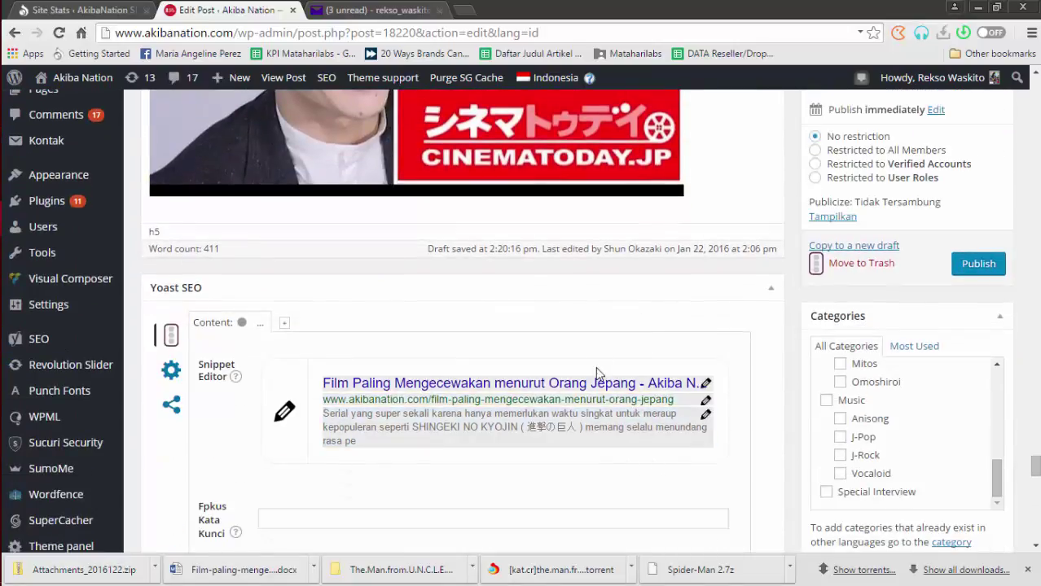
scroll(594, 407, down, 1)
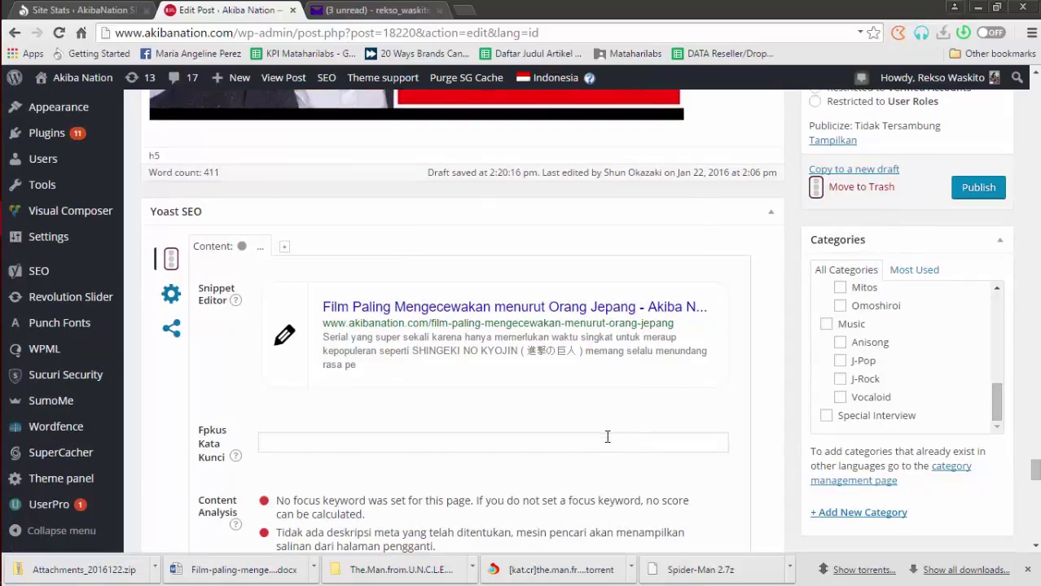
scroll(598, 444, down, 2)
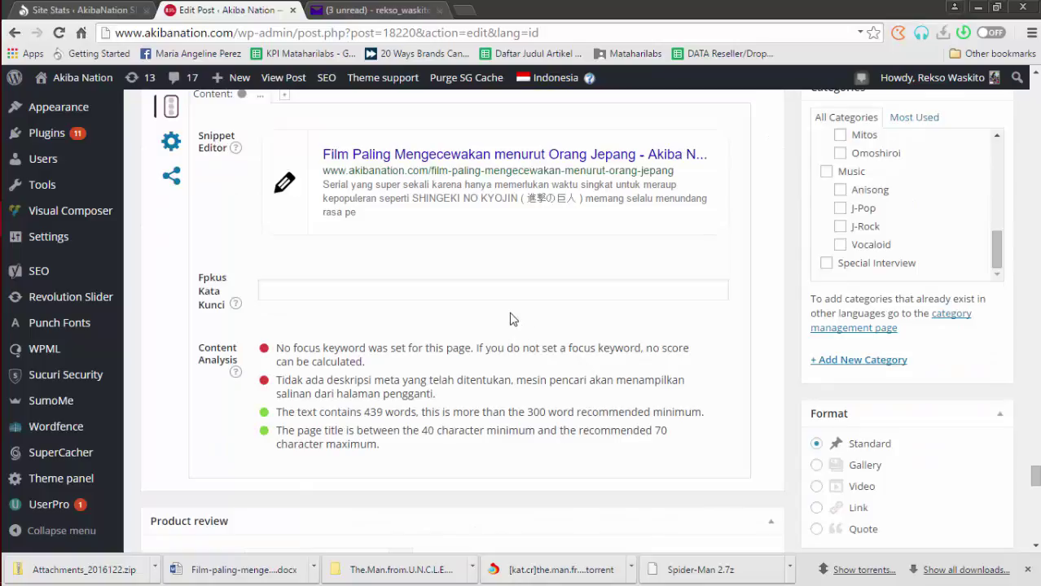
click(463, 291)
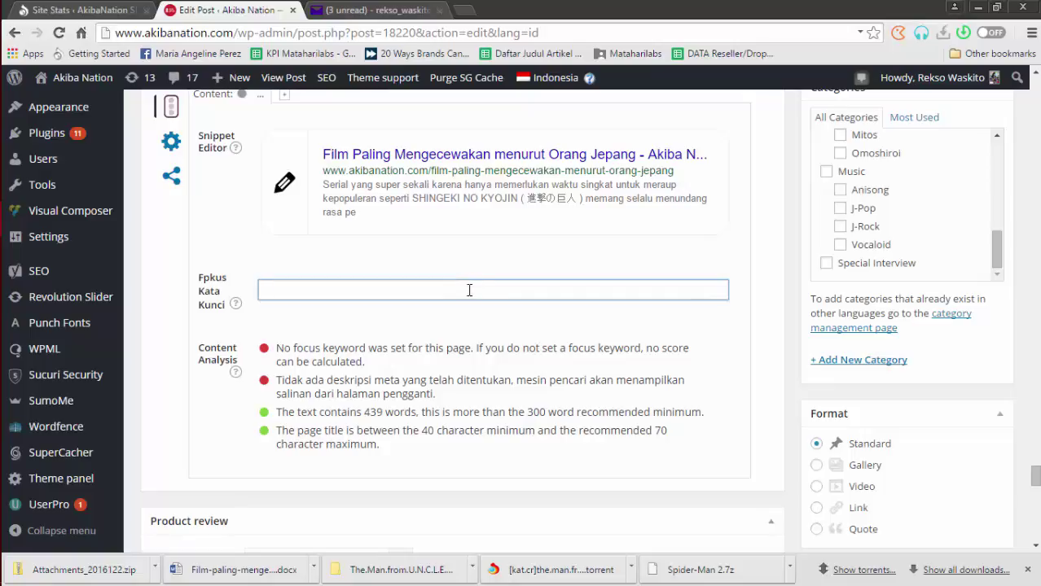
scroll(691, 325, down, 2)
scroll(675, 328, up, 4)
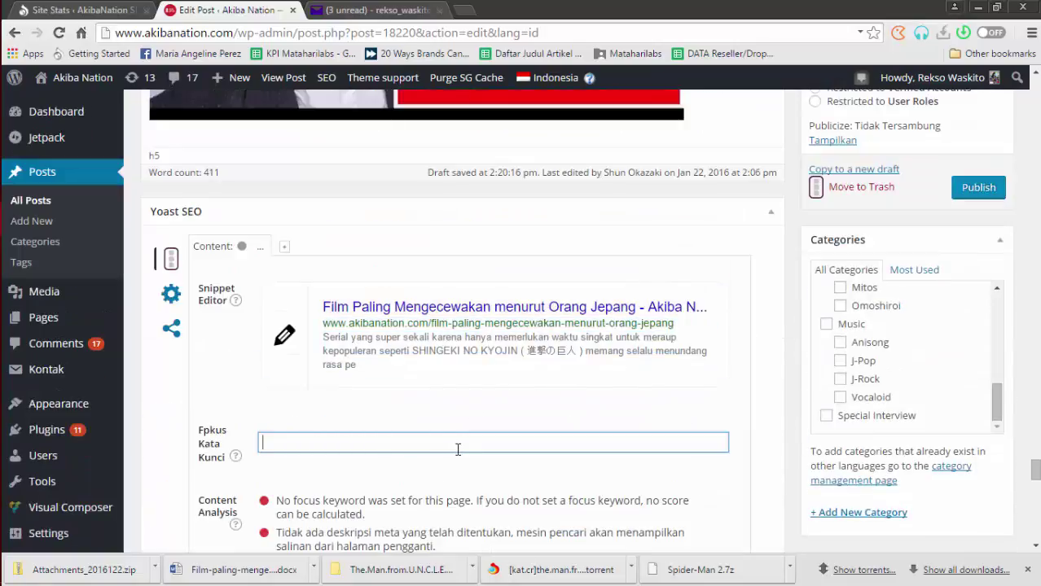
scroll(469, 448, up, 5)
scroll(469, 449, up, 1)
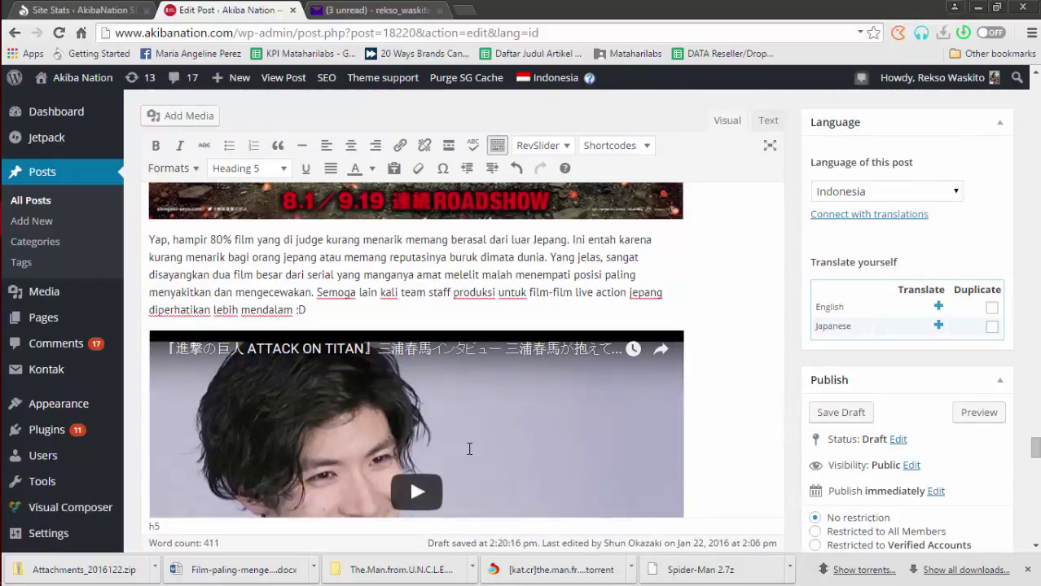
scroll(469, 447, down, 6)
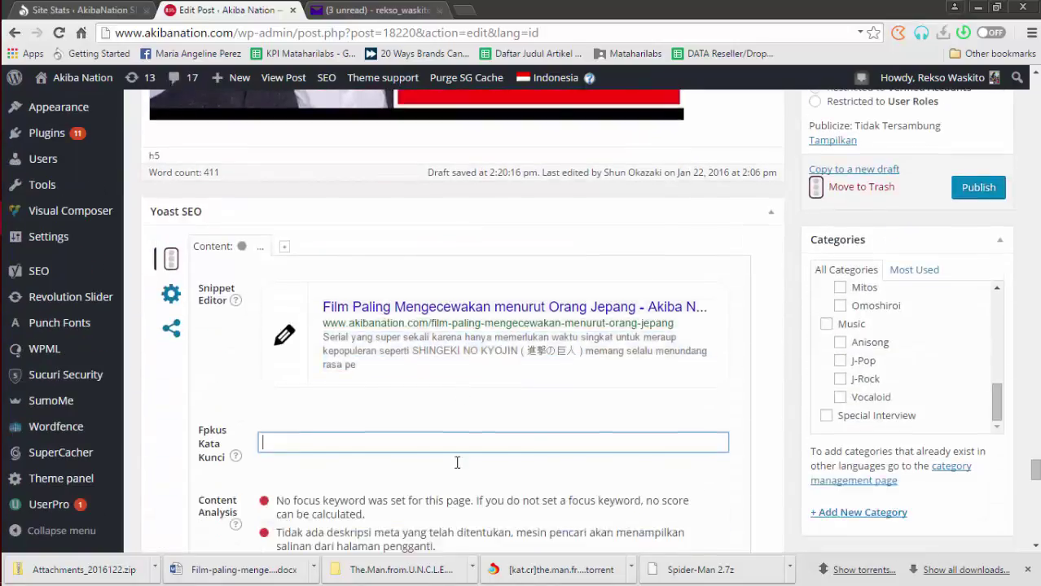
text(ilm )
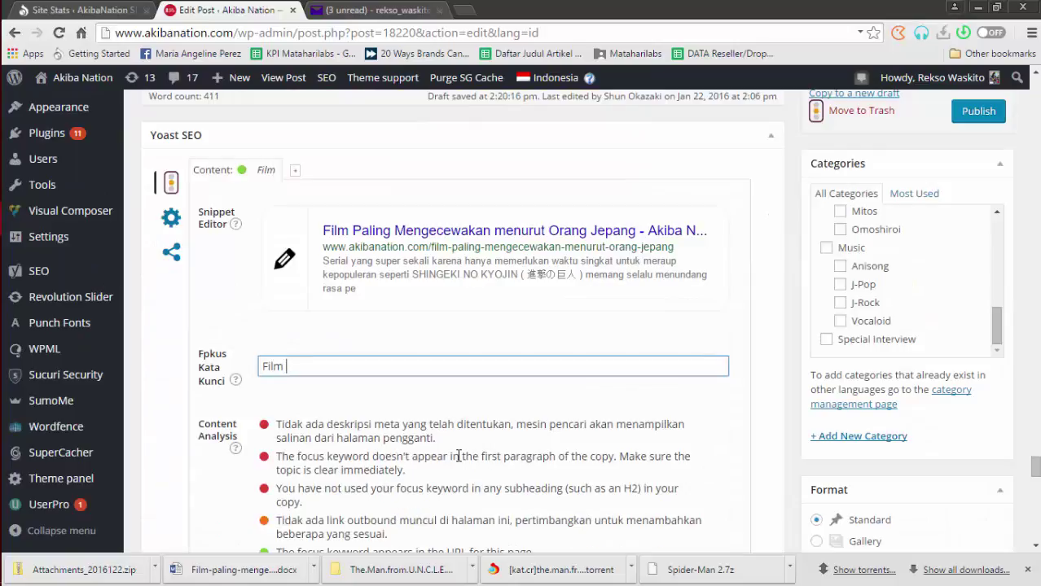
text(paling )
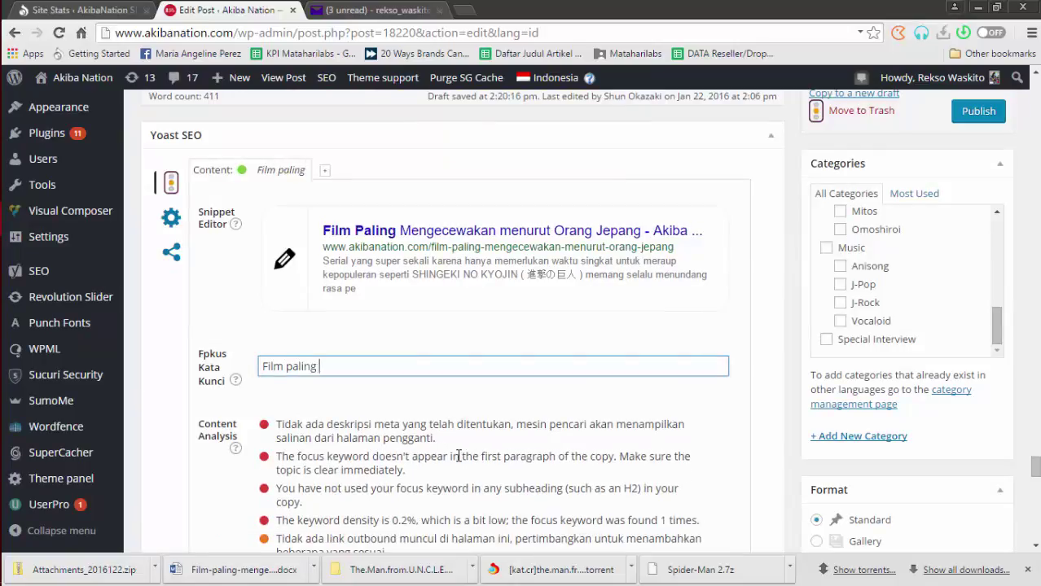
text(men)
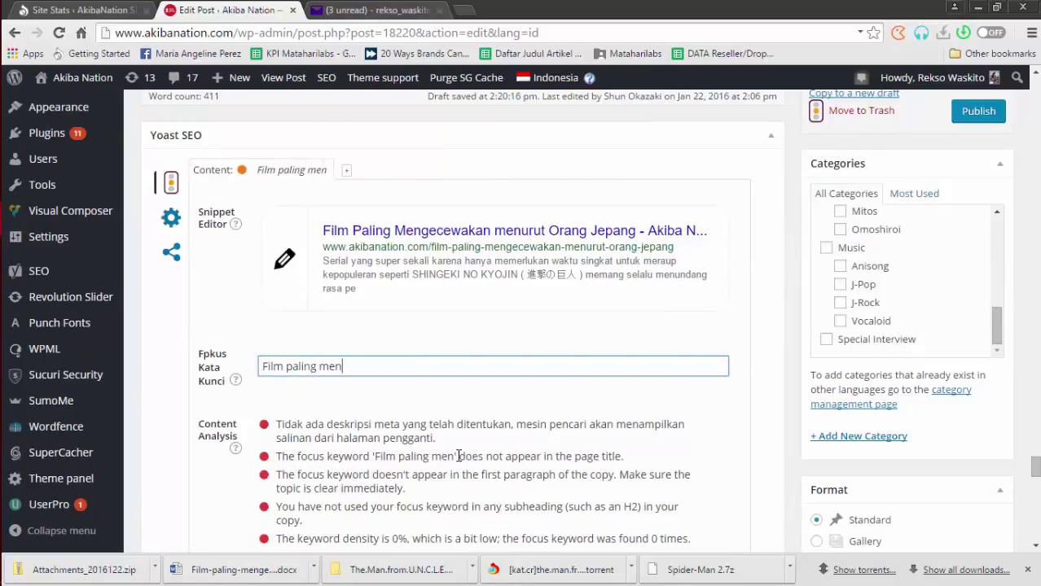
text(gecewakan)
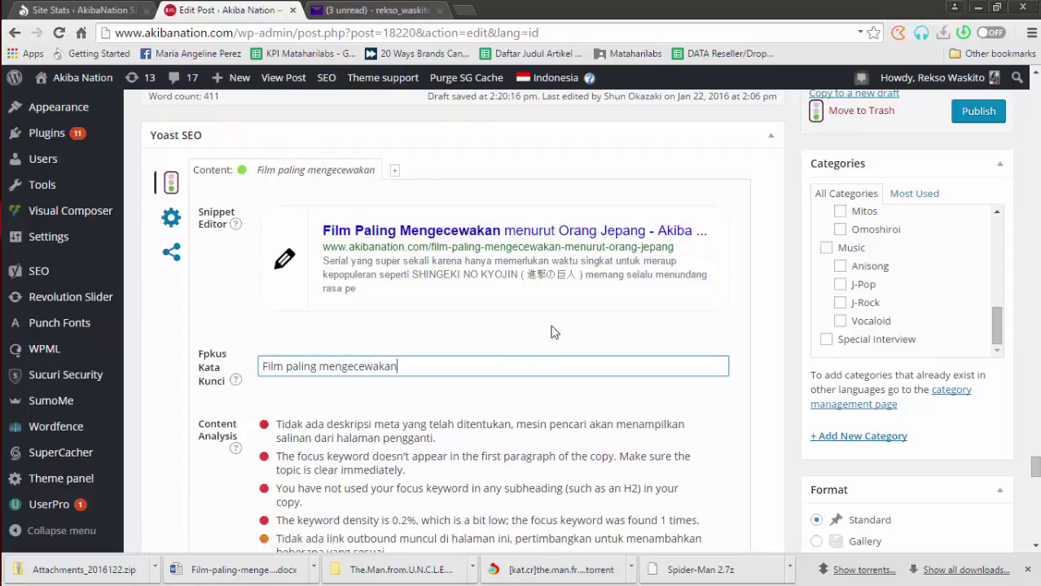
scroll(500, 351, down, 2)
scroll(491, 332, down, 2)
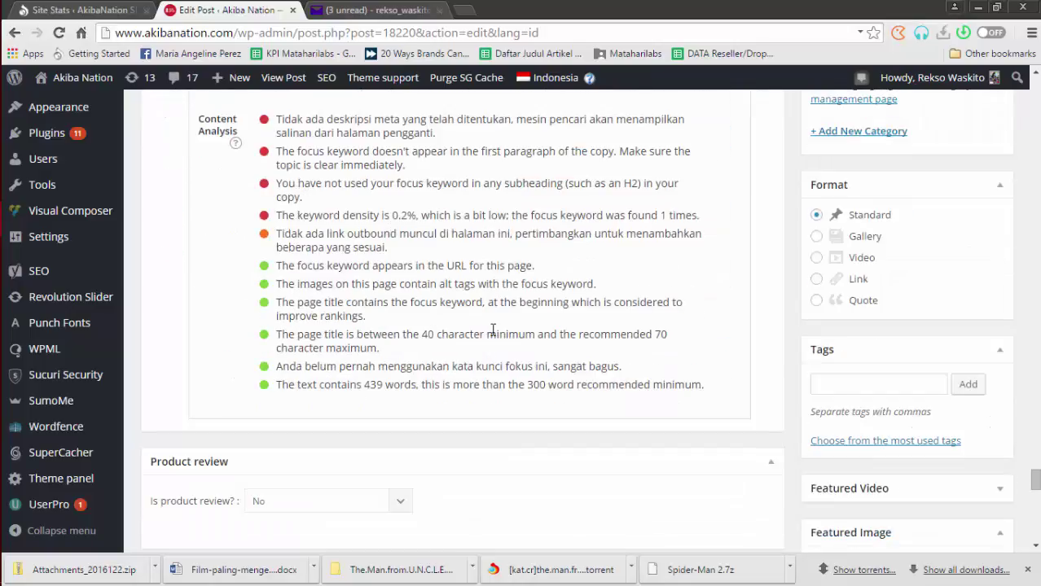
scroll(493, 329, up, 4)
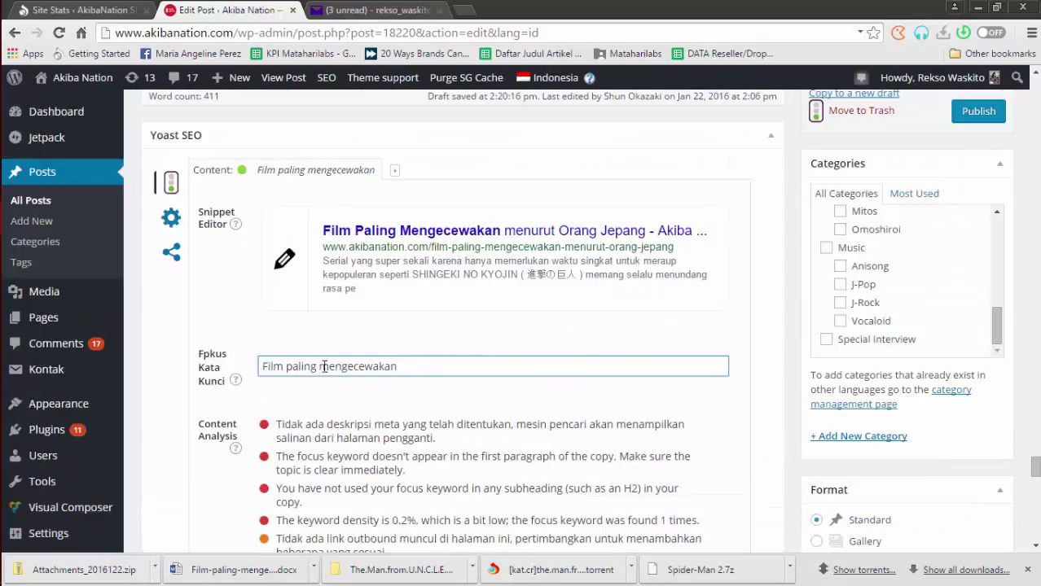
Review the post from its title through the numbered film sections and posters in the body.
scroll(453, 353, up, 15)
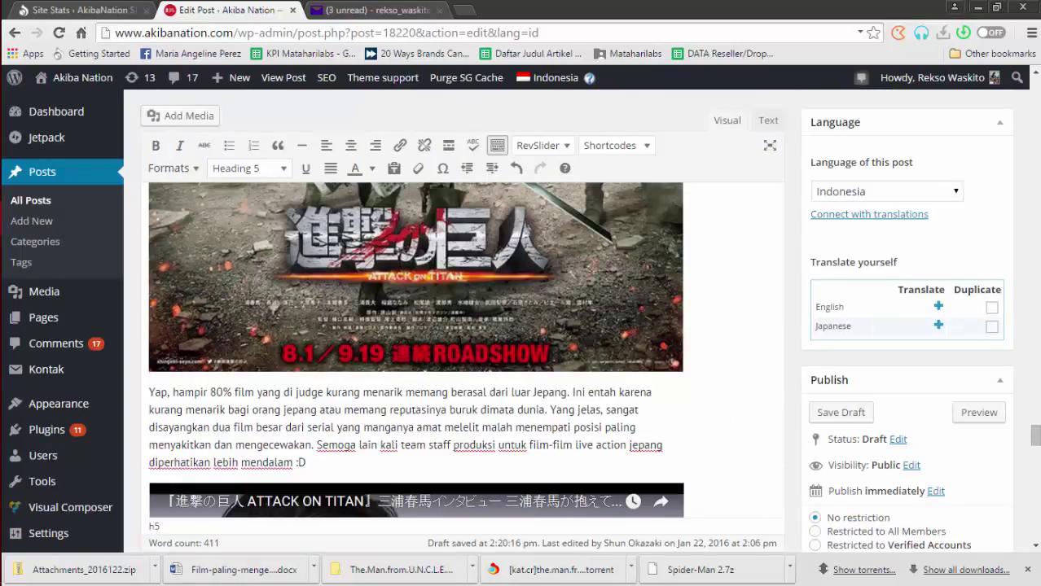
scroll(465, 334, up, 12)
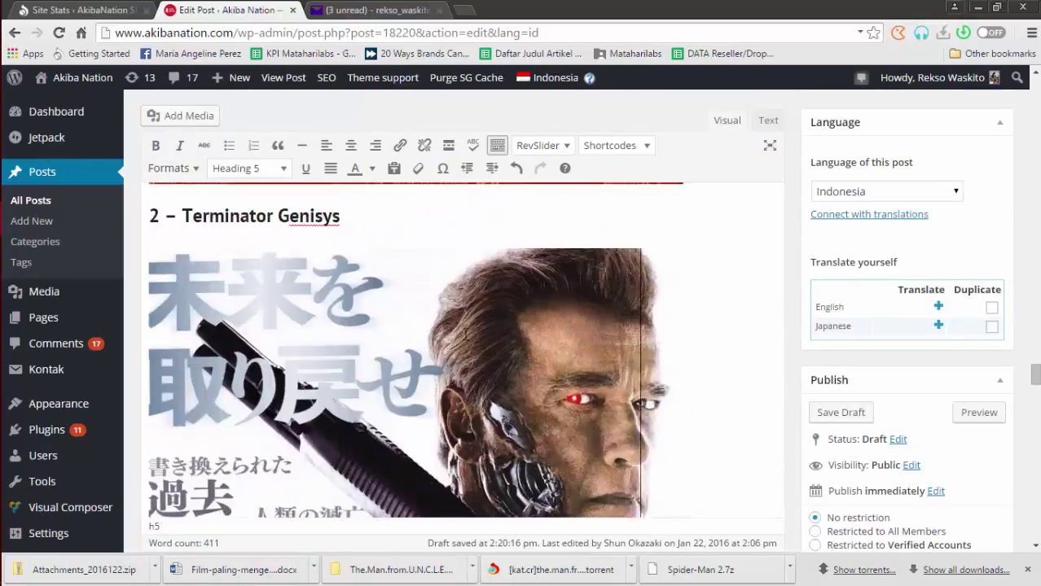
scroll(465, 334, up, 12)
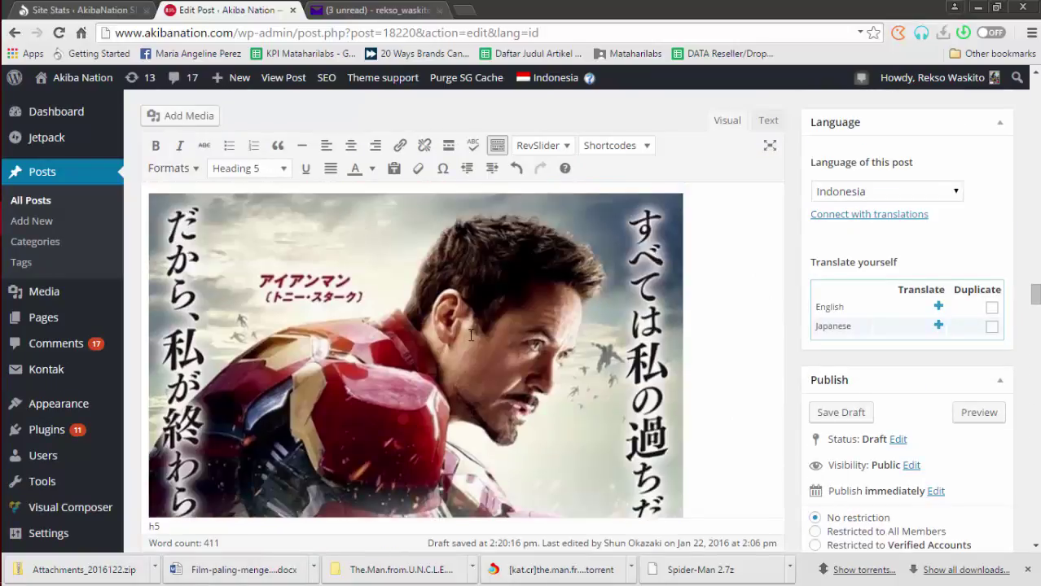
scroll(470, 335, up, 12)
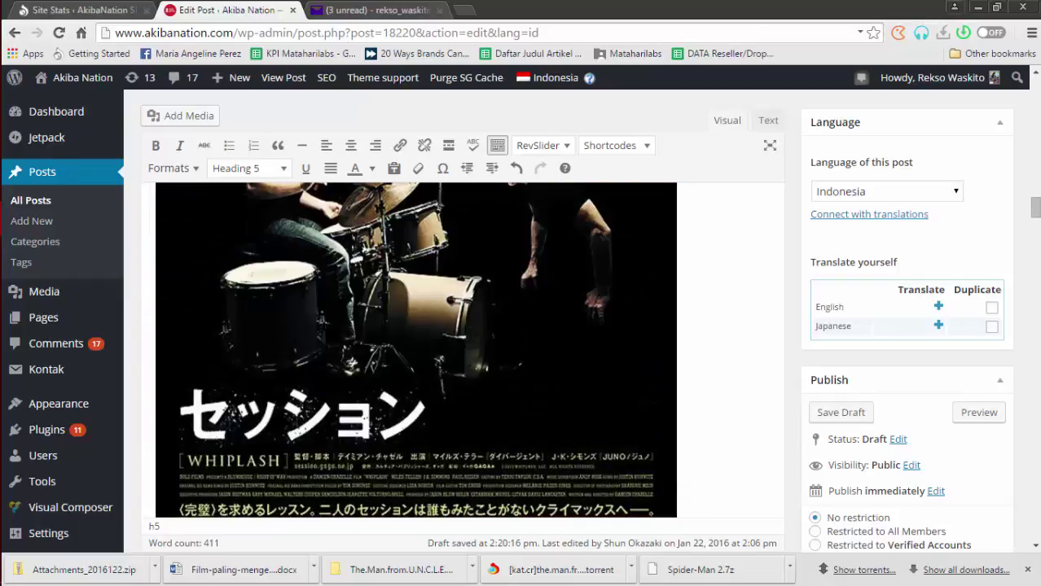
scroll(471, 334, up, 12)
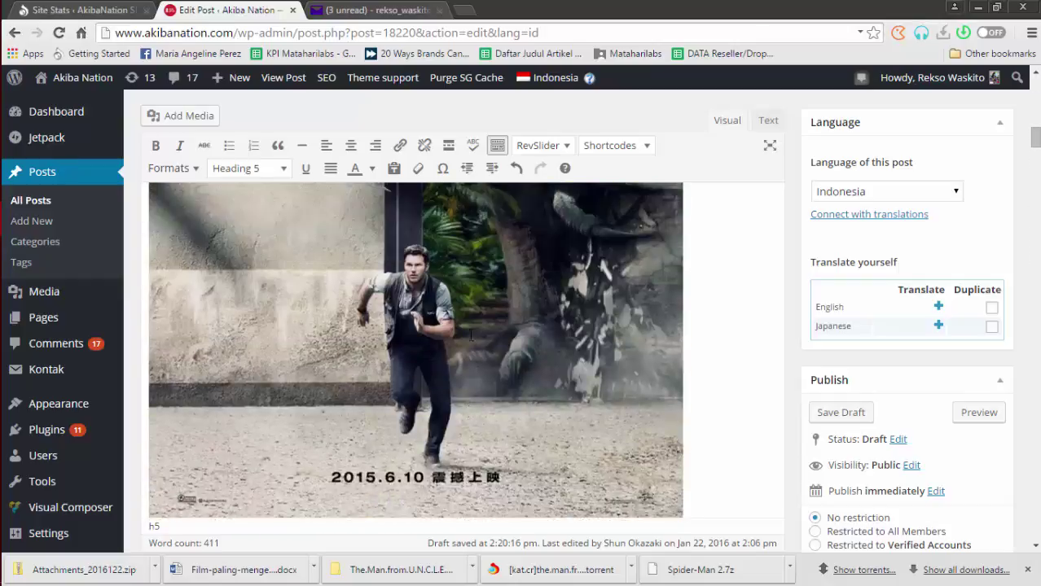
scroll(471, 335, up, 5)
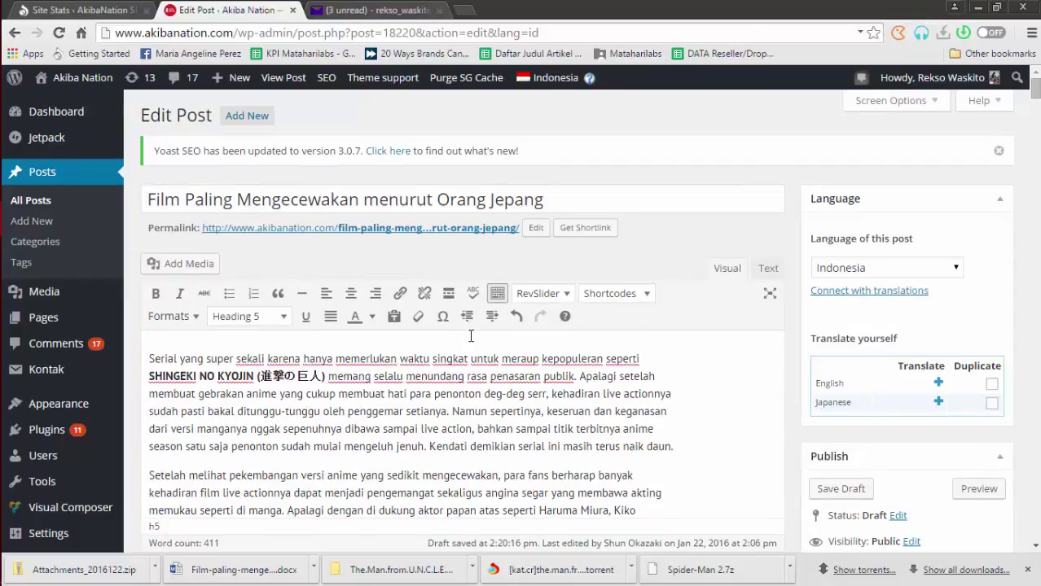
scroll(451, 343, down, 15)
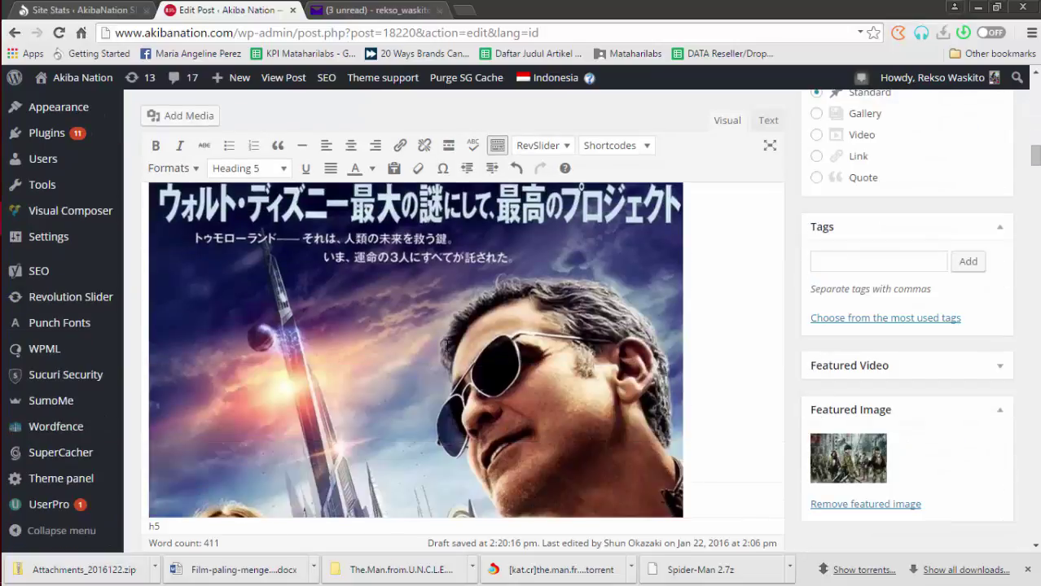
scroll(448, 345, down, 15)
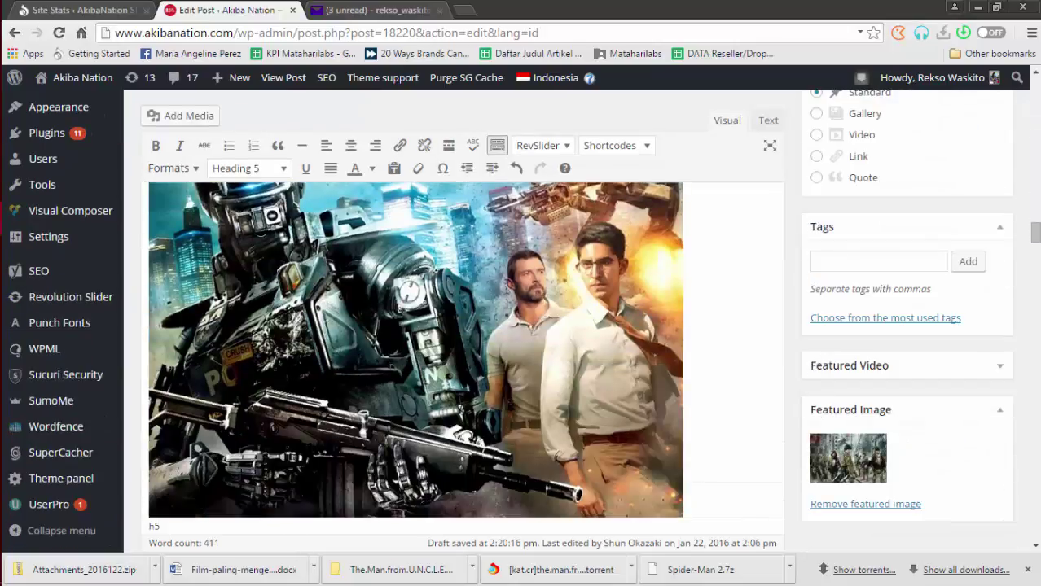
scroll(449, 346, down, 8)
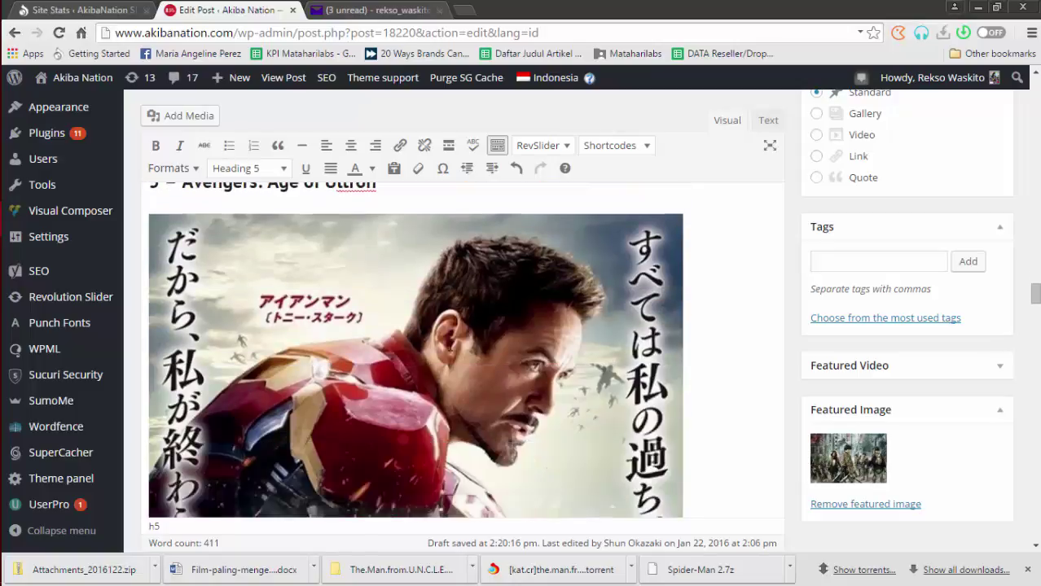
scroll(450, 344, down, 5)
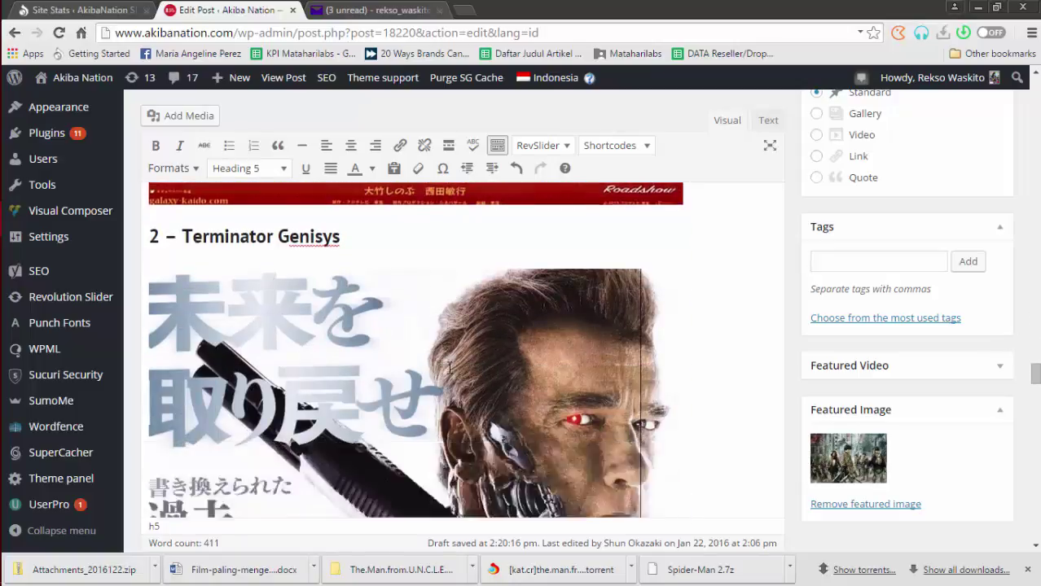
scroll(449, 368, down, 8)
scroll(450, 358, down, 12)
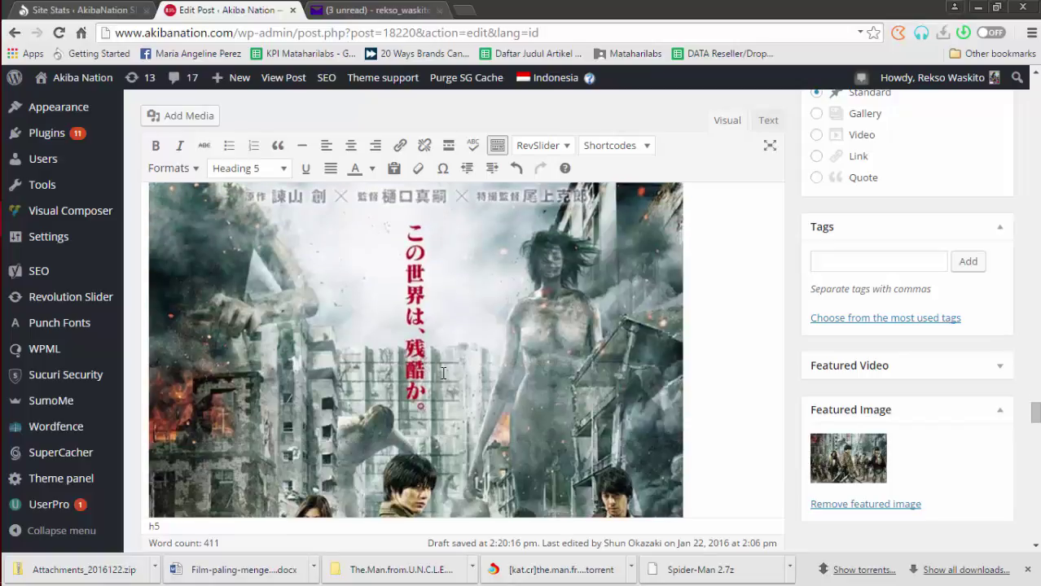
Examine the Yoast SEO snippet preview, the focus keyword's rating and each content analysis item.
scroll(330, 332, down, 3)
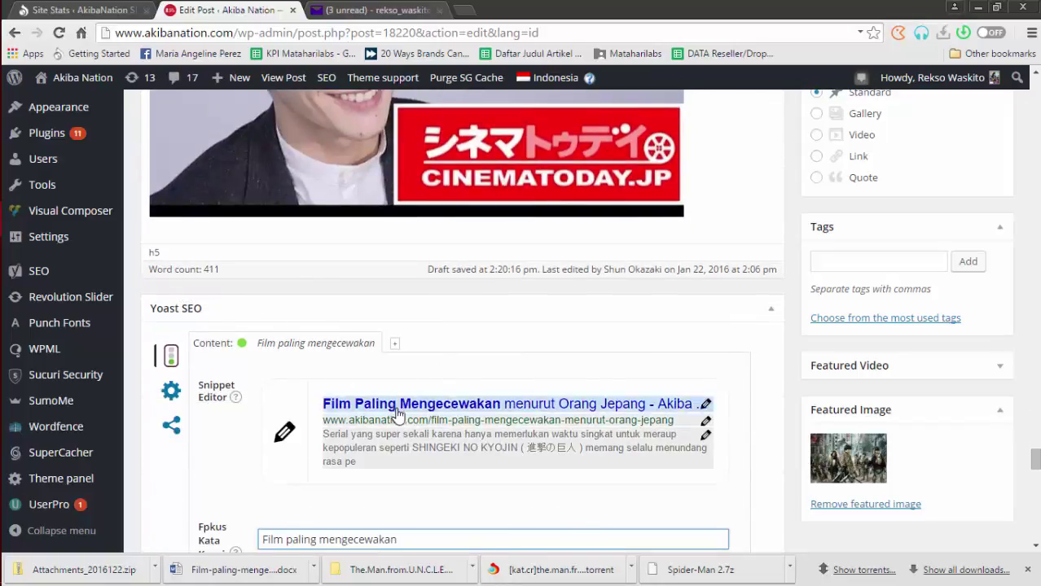
scroll(391, 375, down, 1)
scroll(371, 346, down, 1)
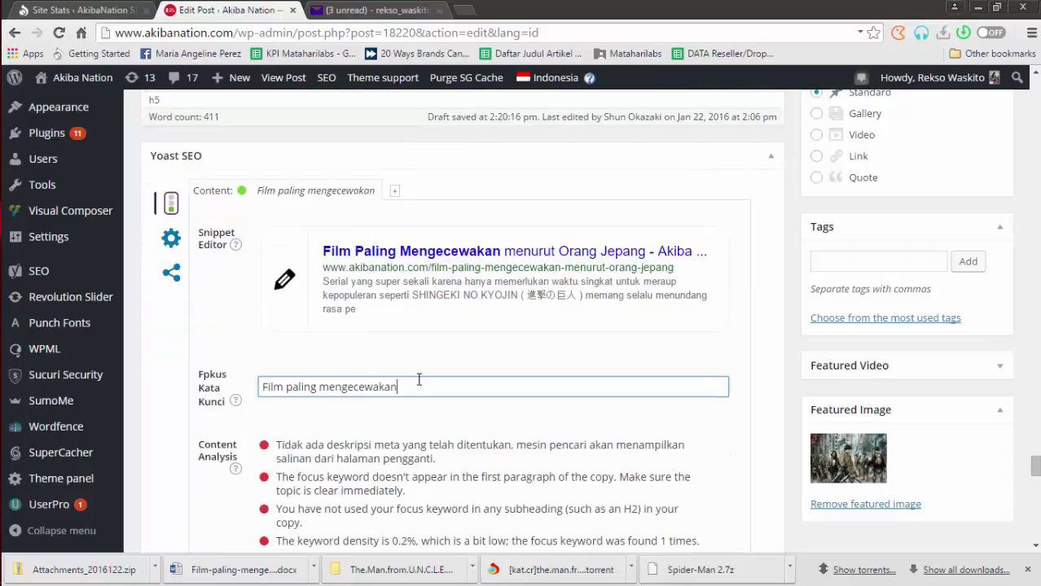
drag(403, 387, 255, 396)
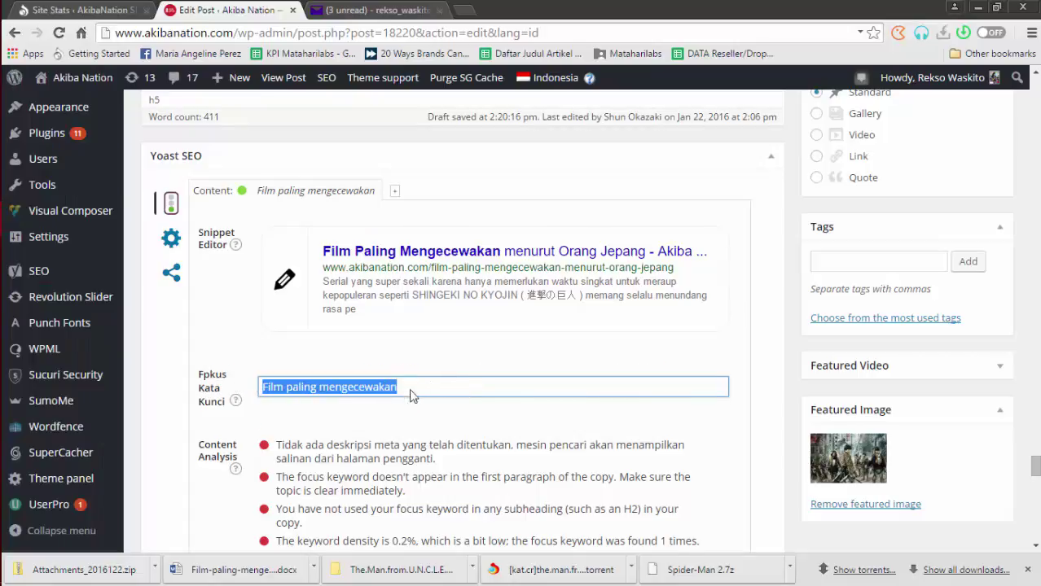
scroll(256, 230, down, 1)
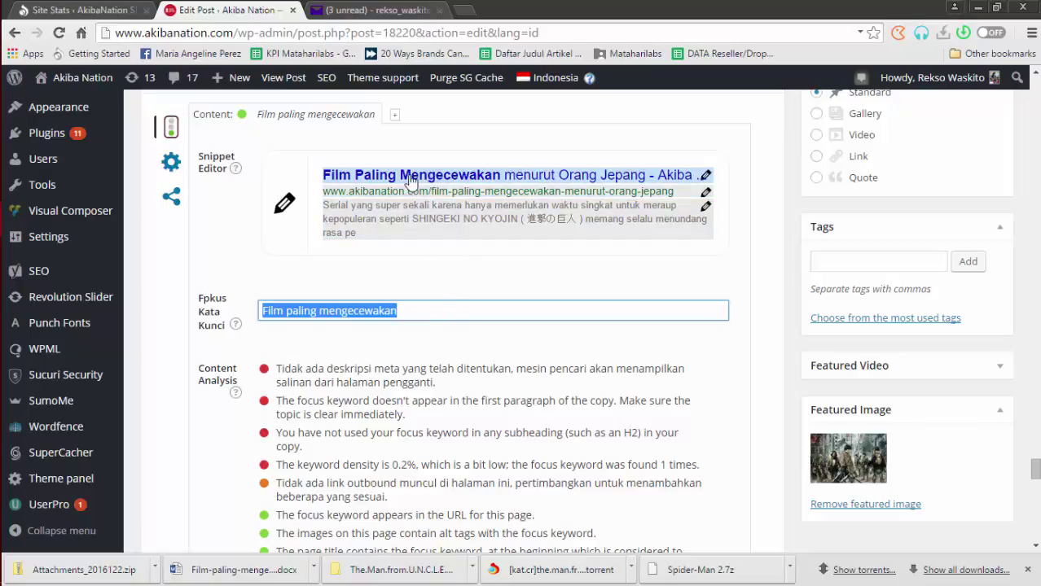
scroll(399, 255, down, 1)
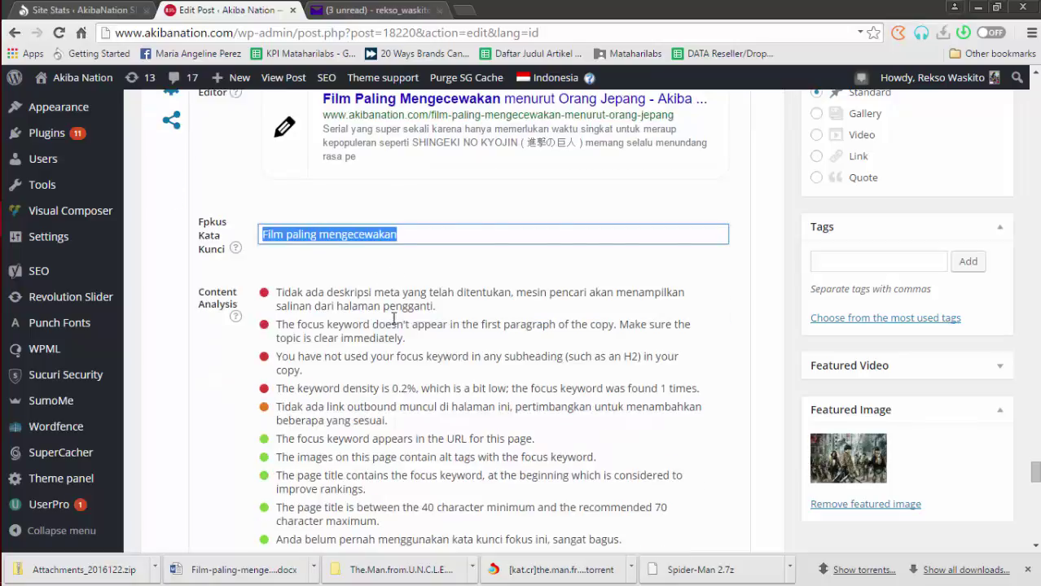
scroll(395, 317, down, 1)
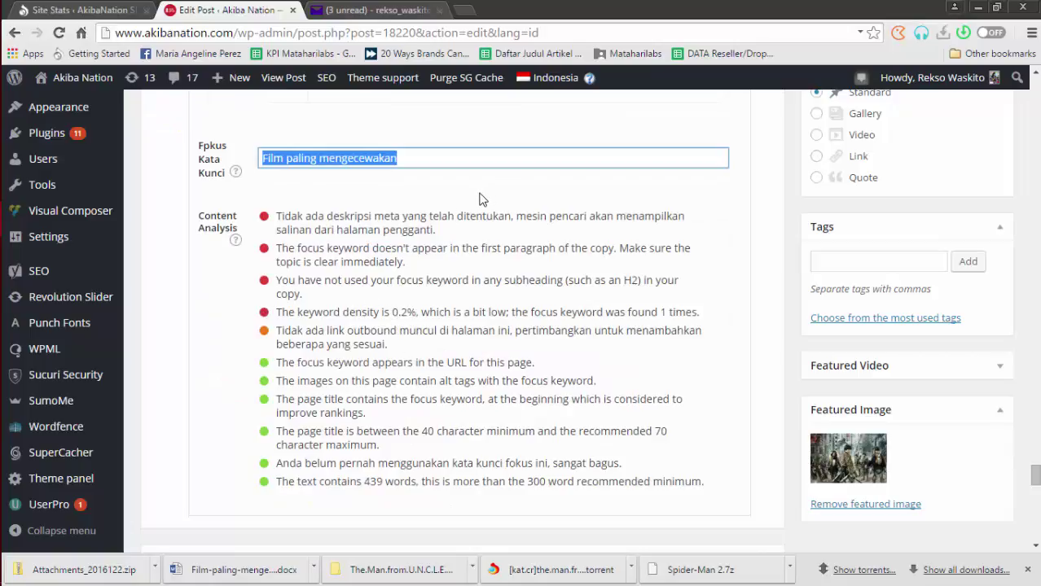
scroll(314, 191, up, 3)
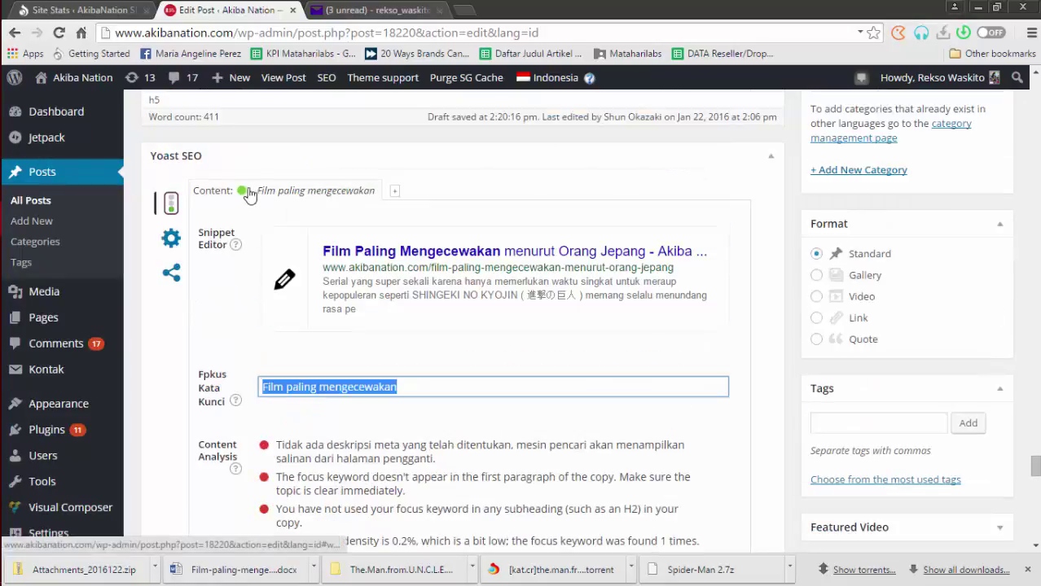
scroll(245, 204, down, 2)
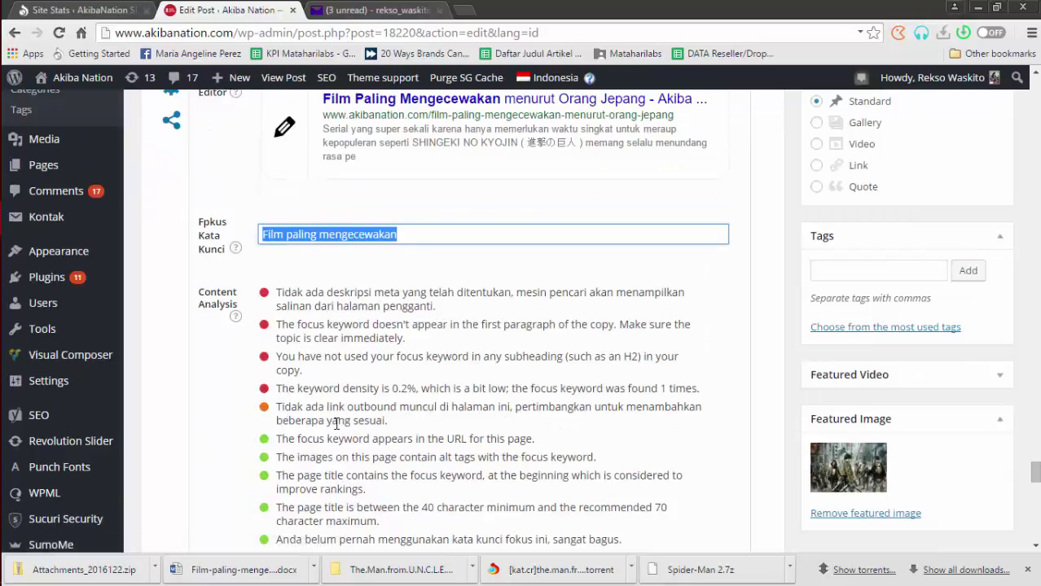
scroll(351, 418, down, 1)
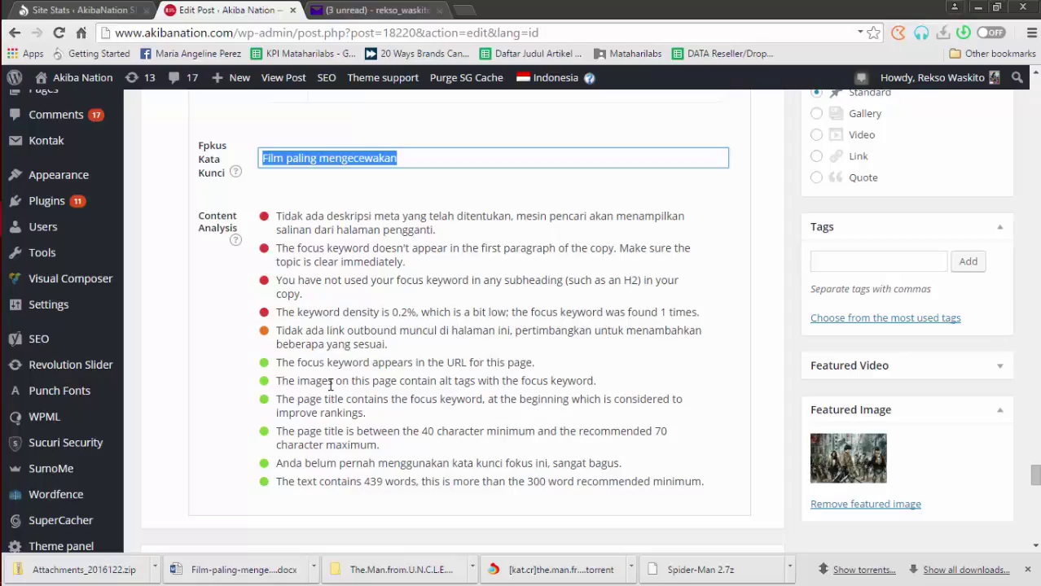
Compare the Yoast SEO snippet's title, URL and description with the focus keyword and the content analysis items.
scroll(475, 362, up, 2)
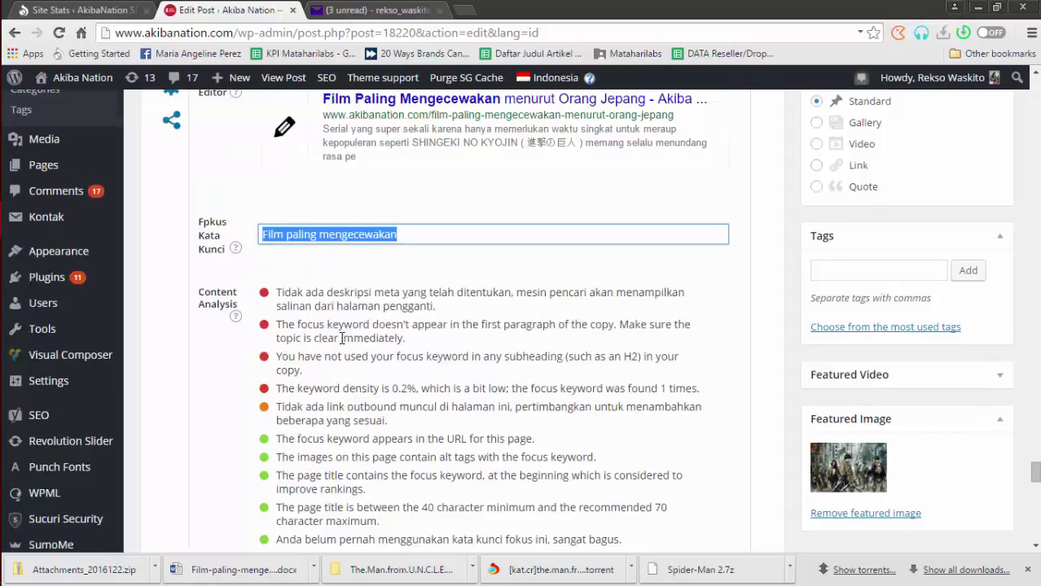
scroll(522, 389, up, 1)
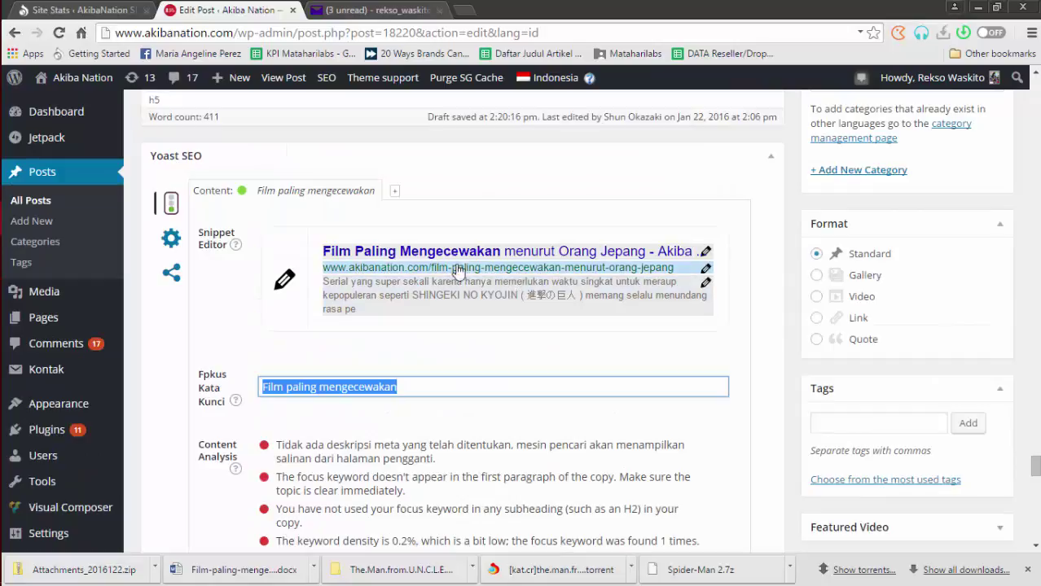
scroll(444, 349, down, 3)
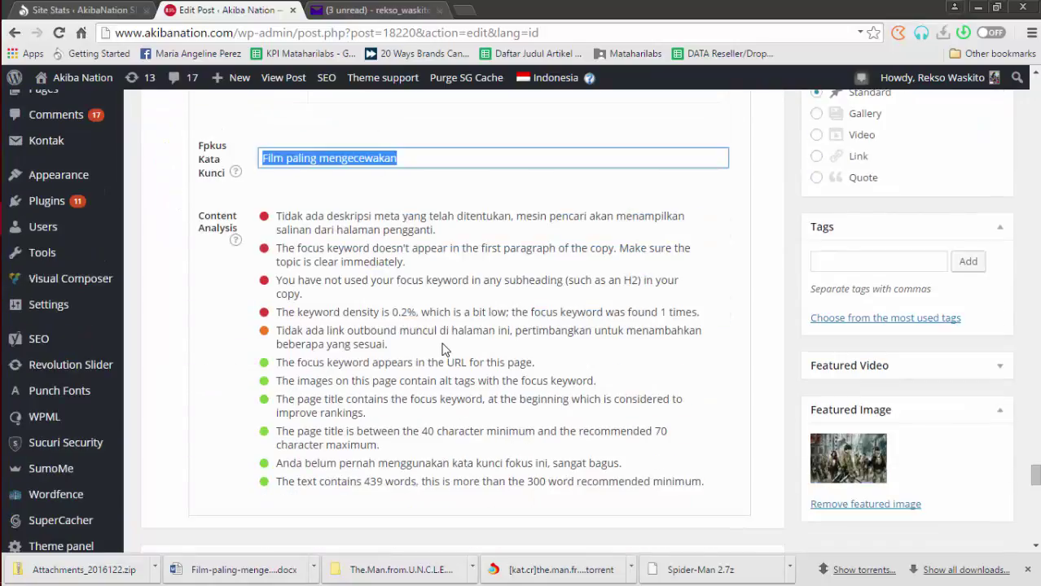
scroll(444, 349, up, 3)
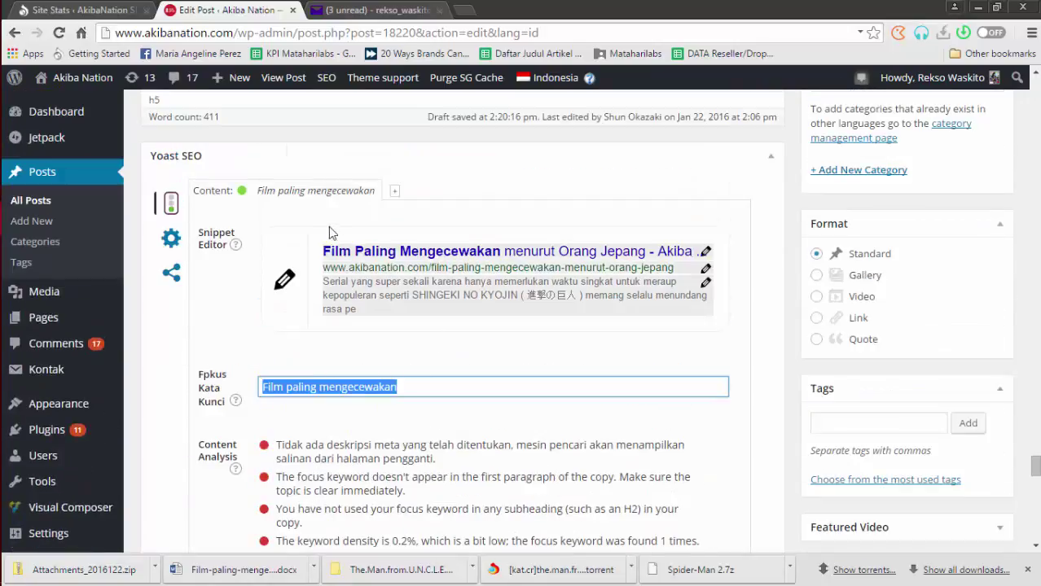
scroll(345, 262, down, 3)
click(431, 165)
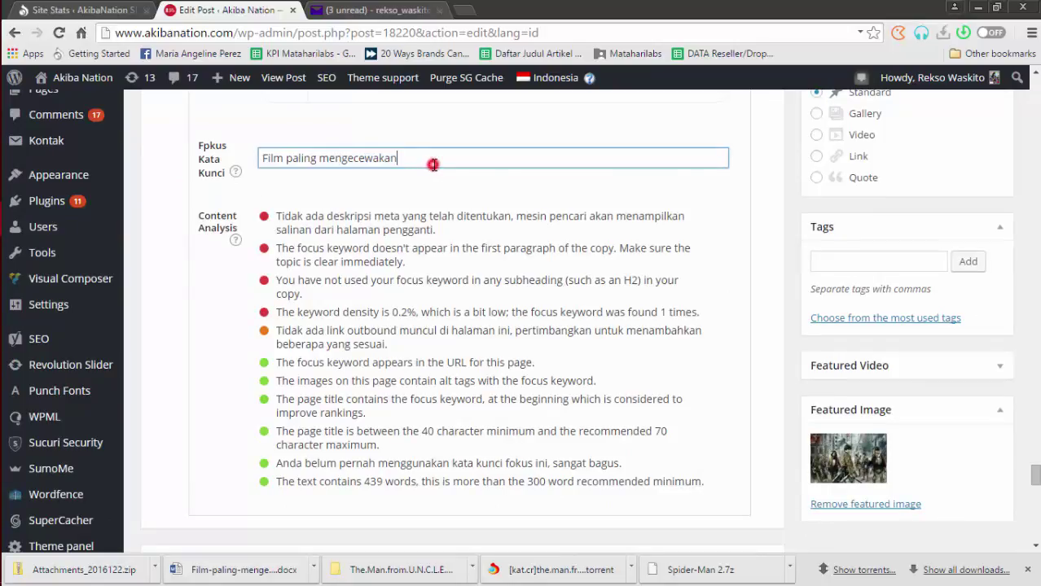
scroll(281, 240, up, 2)
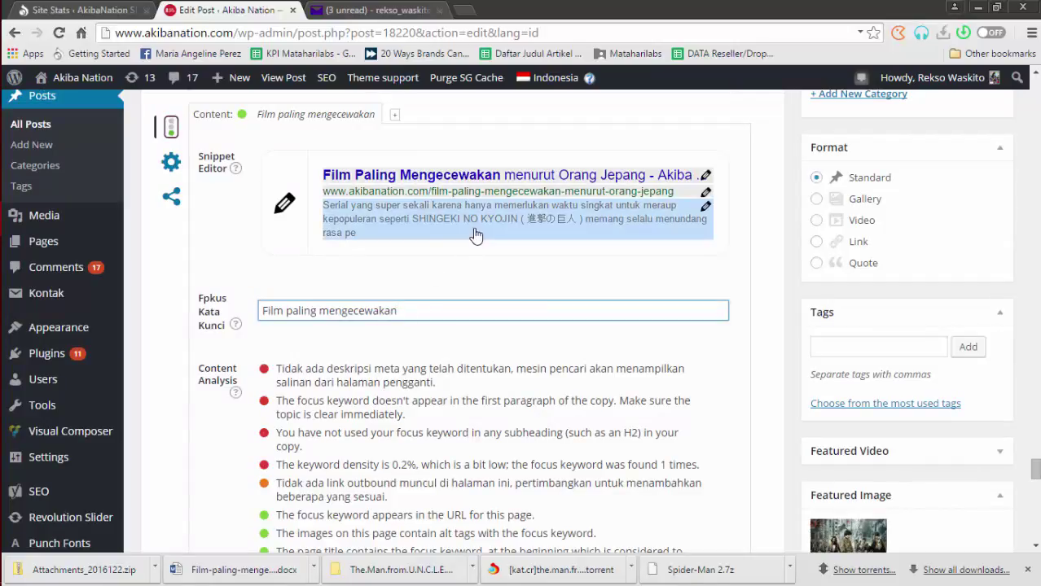
scroll(453, 309, up, 4)
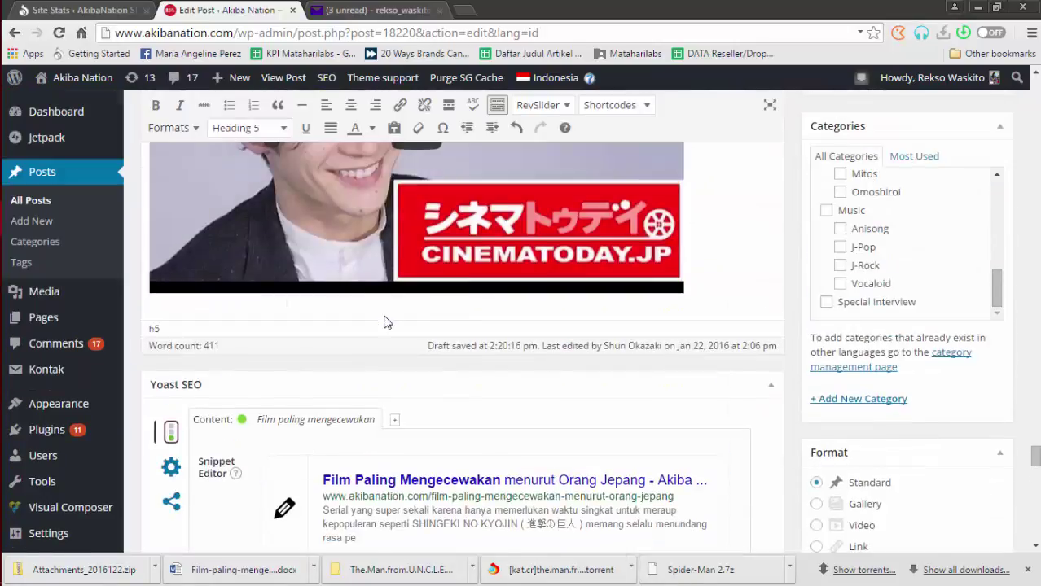
scroll(388, 319, down, 3)
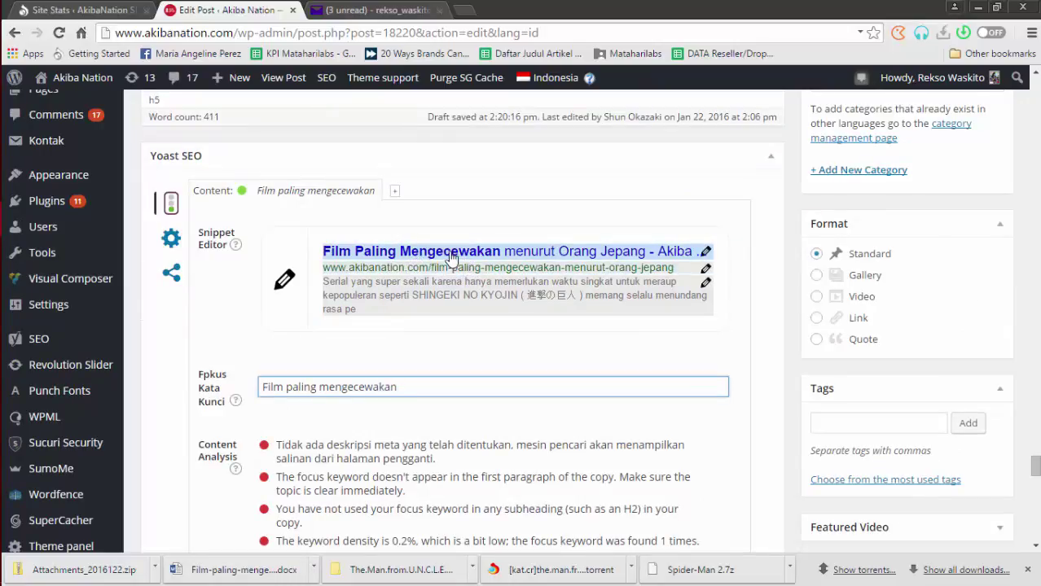
scroll(463, 269, down, 2)
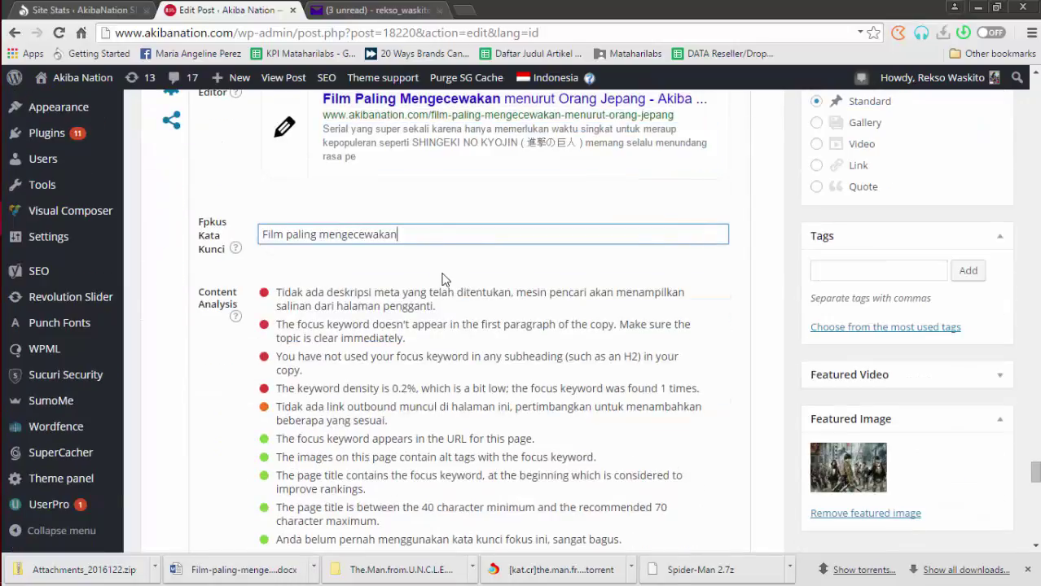
Add the tags "Film" and "Shingeki no kyojin" to the post.
scroll(442, 281, down, 7)
scroll(457, 269, up, 6)
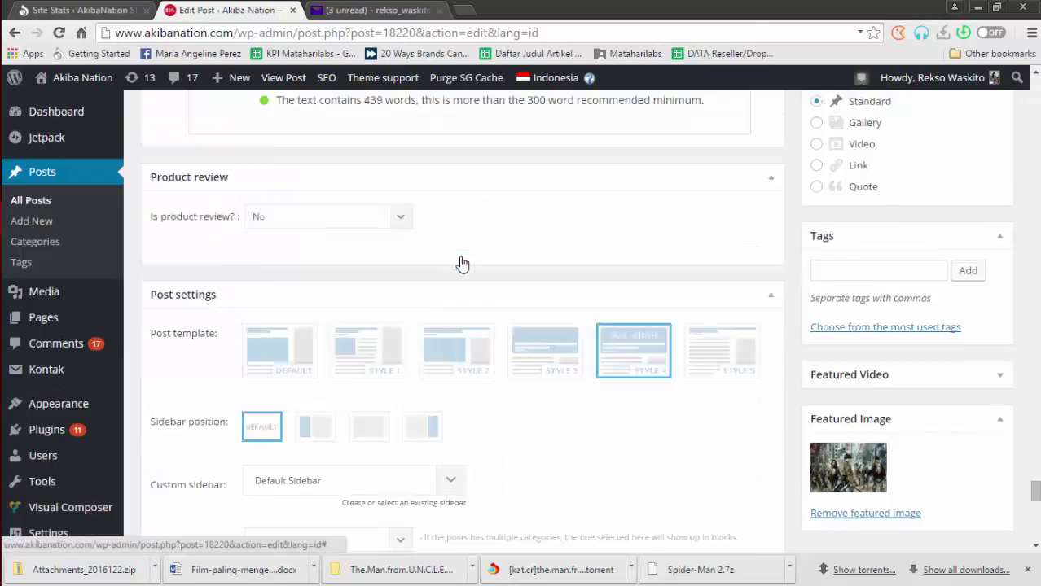
scroll(856, 326, down, 4)
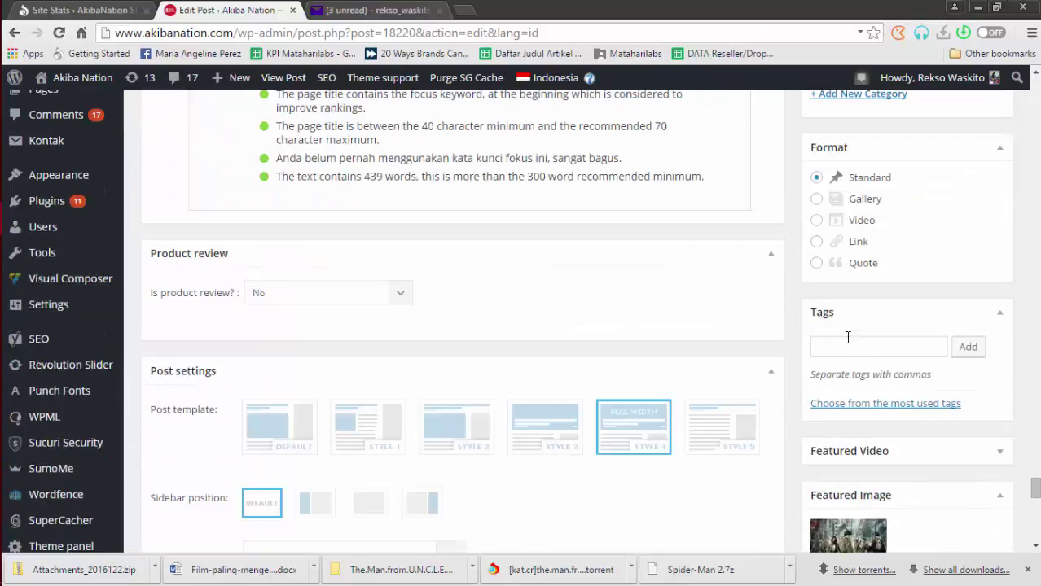
click(847, 345)
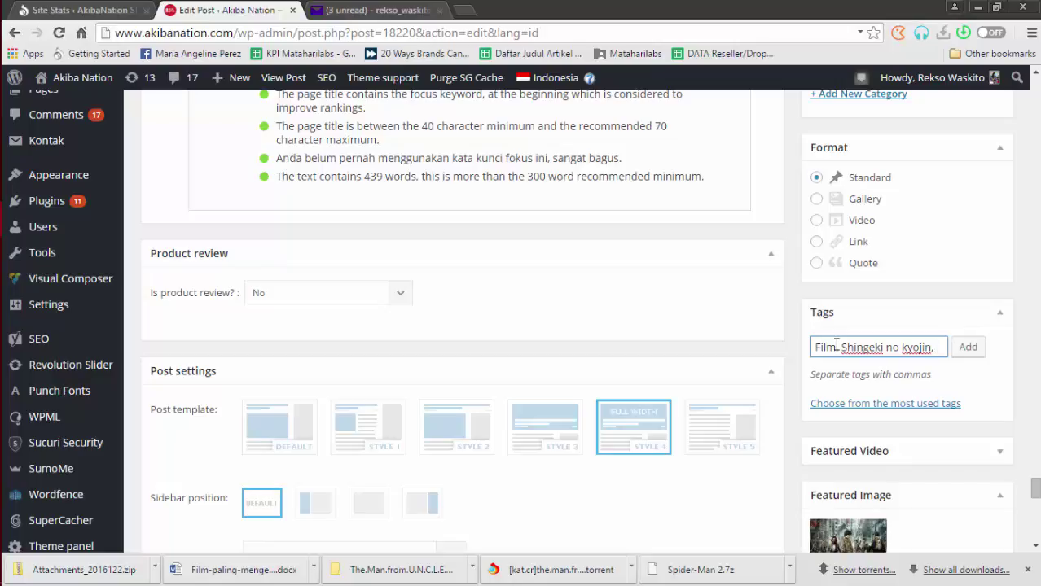
click(967, 347)
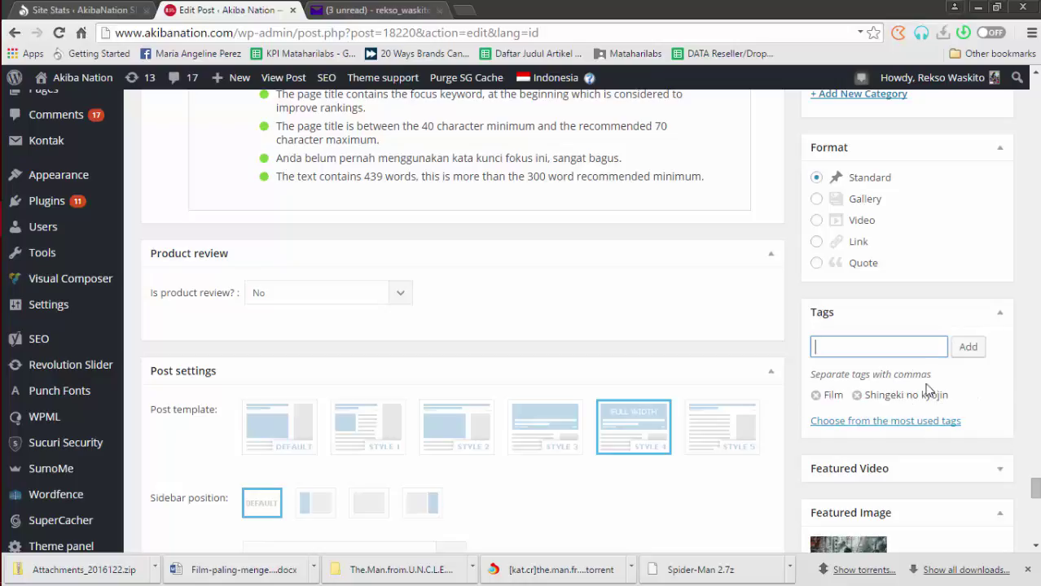
Open a preview of the draft post from its publishing options.
scroll(815, 411, down, 4)
scroll(961, 424, up, 5)
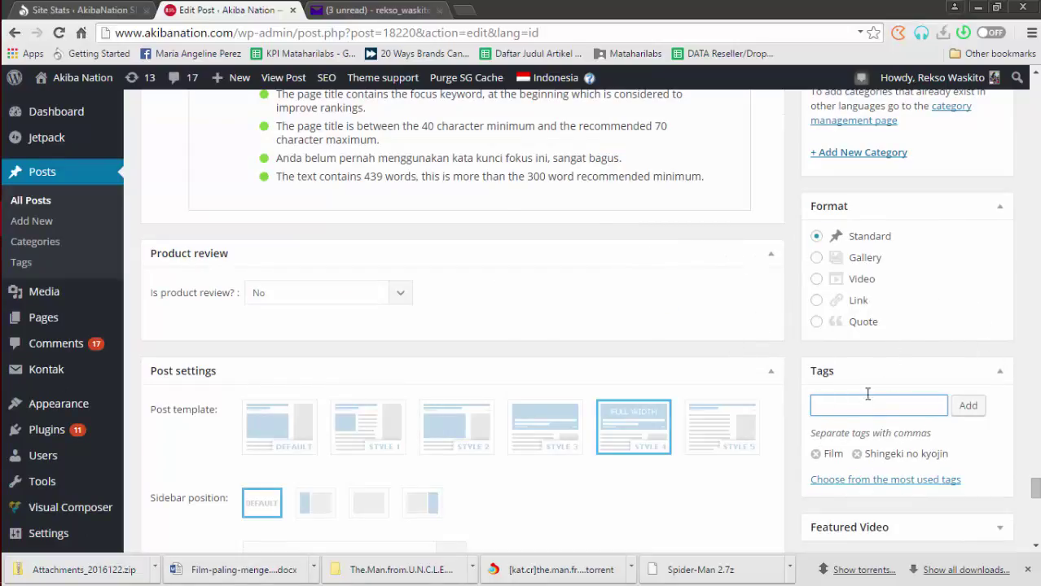
scroll(768, 404, up, 5)
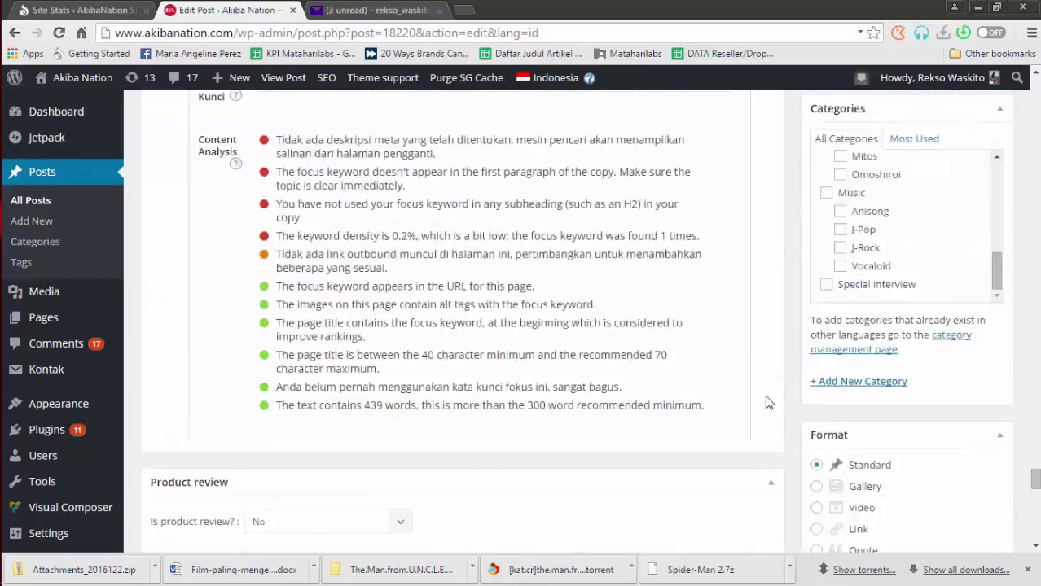
scroll(821, 259, up, 5)
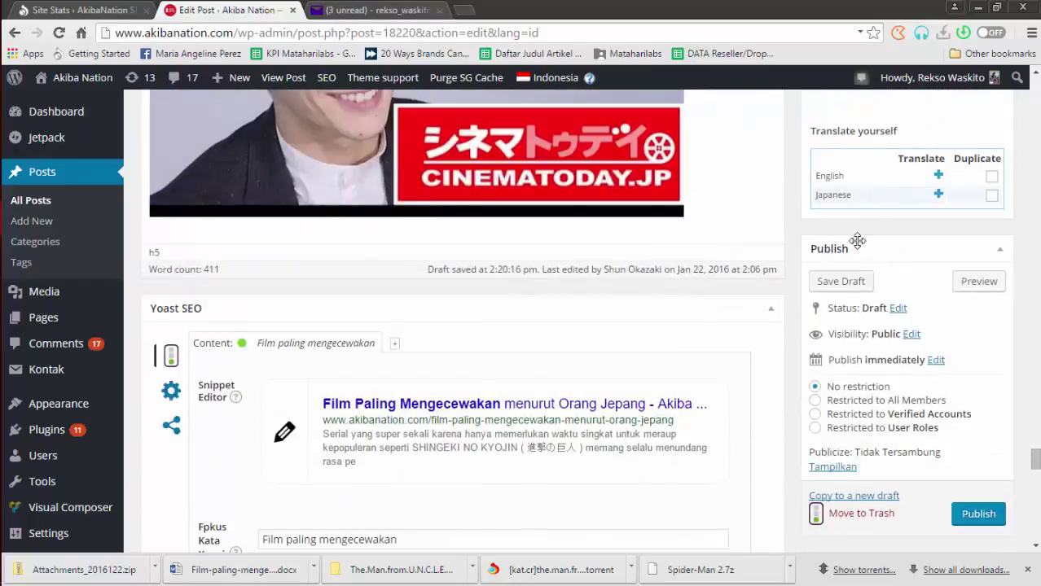
click(959, 278)
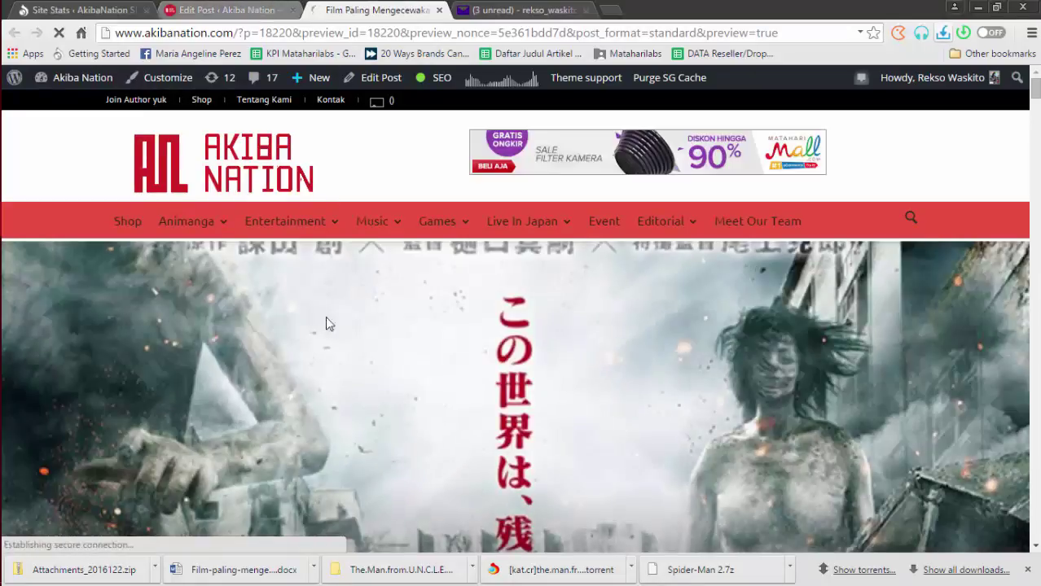
Check the previewed article from its header through the film sections to the similar articles, and close the preview.
scroll(325, 325, down, 15)
scroll(588, 317, down, 20)
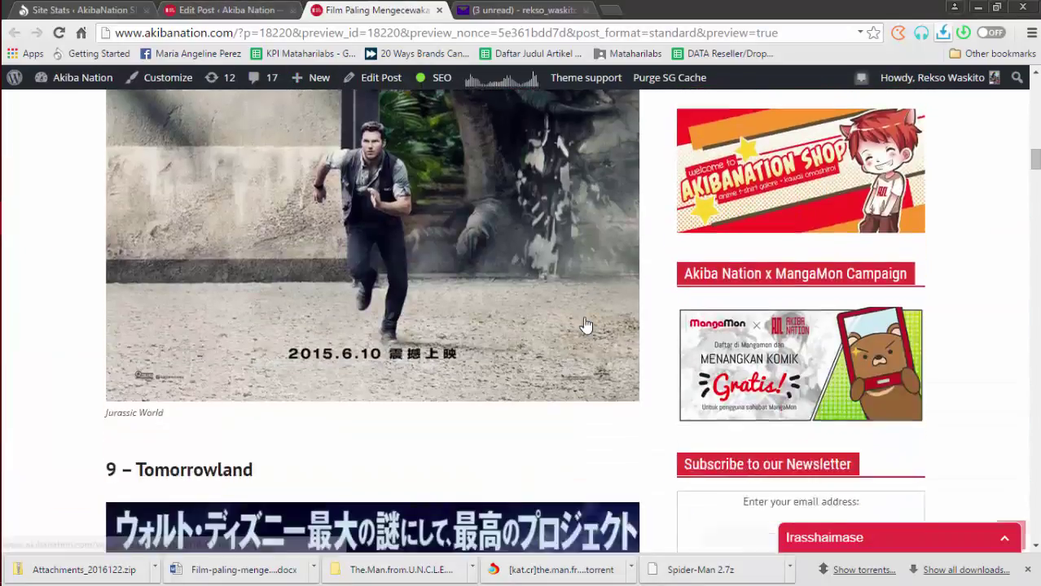
scroll(584, 326, down, 20)
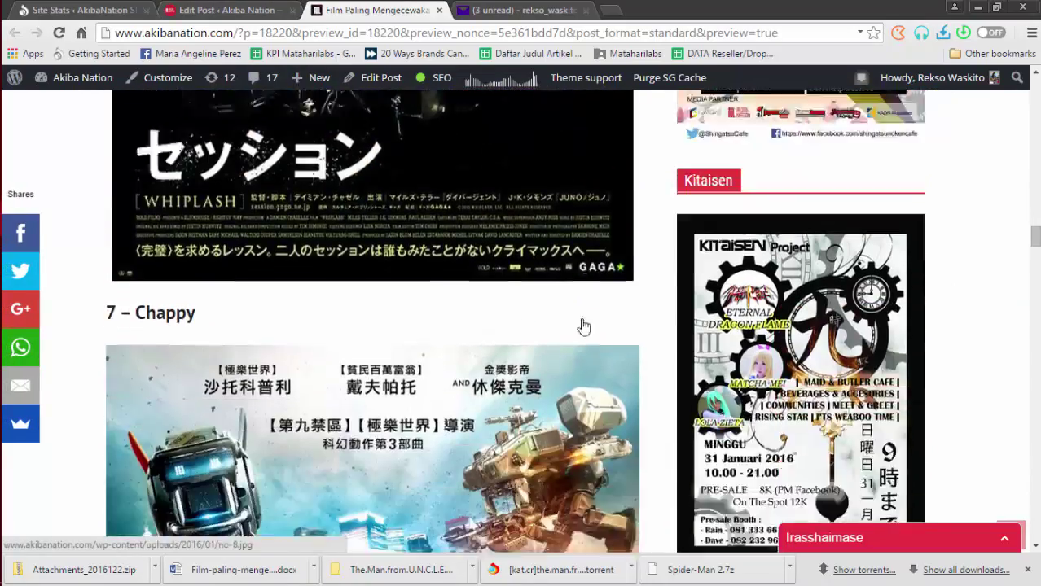
scroll(579, 329, down, 20)
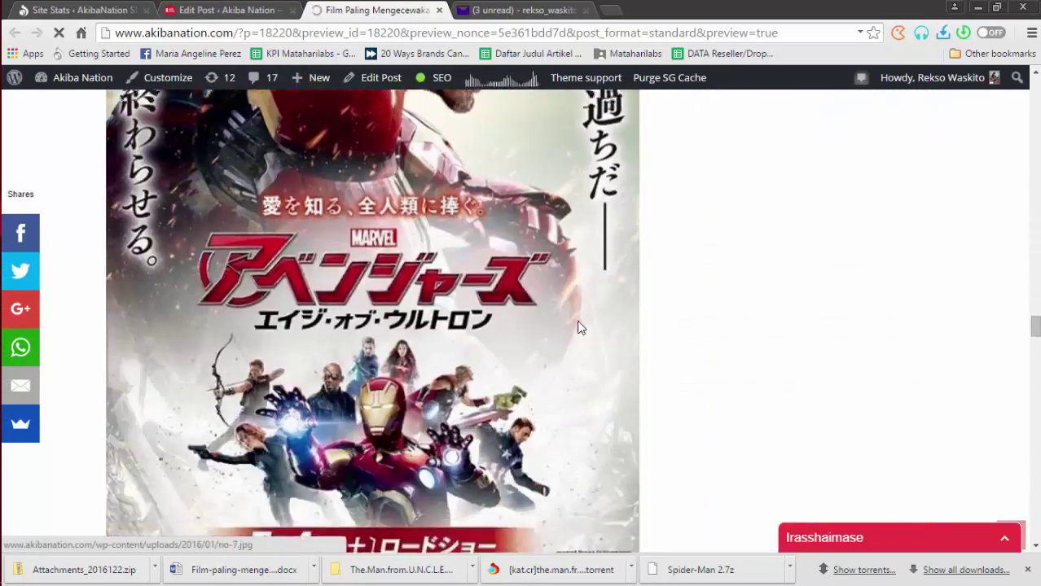
scroll(579, 329, down, 20)
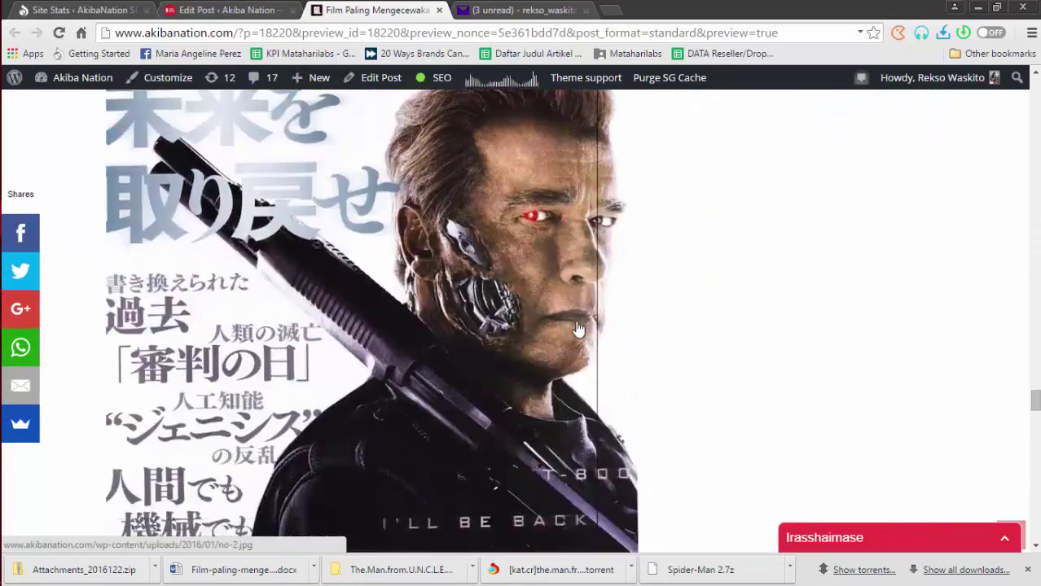
scroll(574, 329, down, 8)
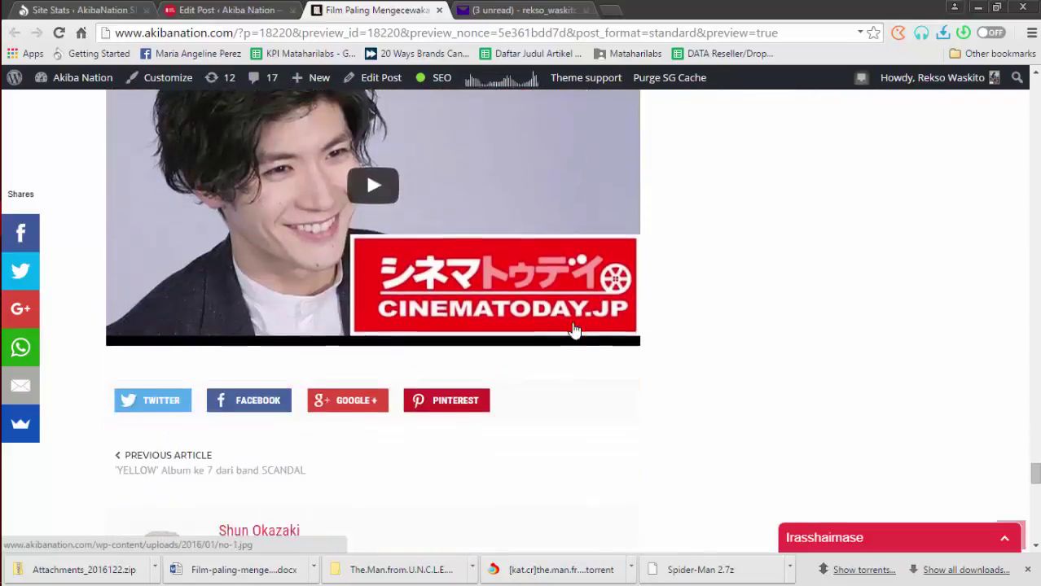
scroll(397, 290, up, 2)
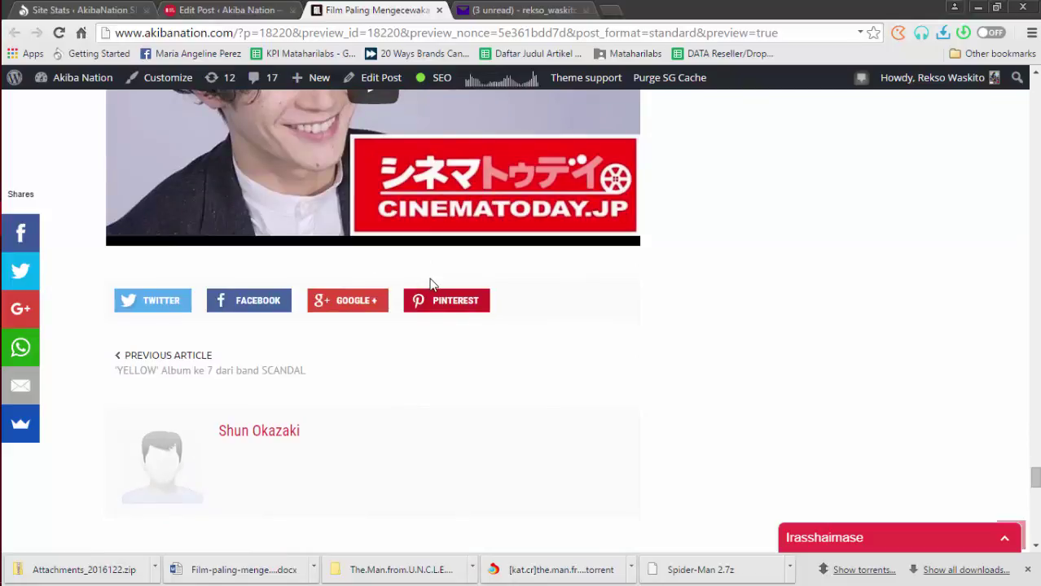
scroll(158, 278, down, 4)
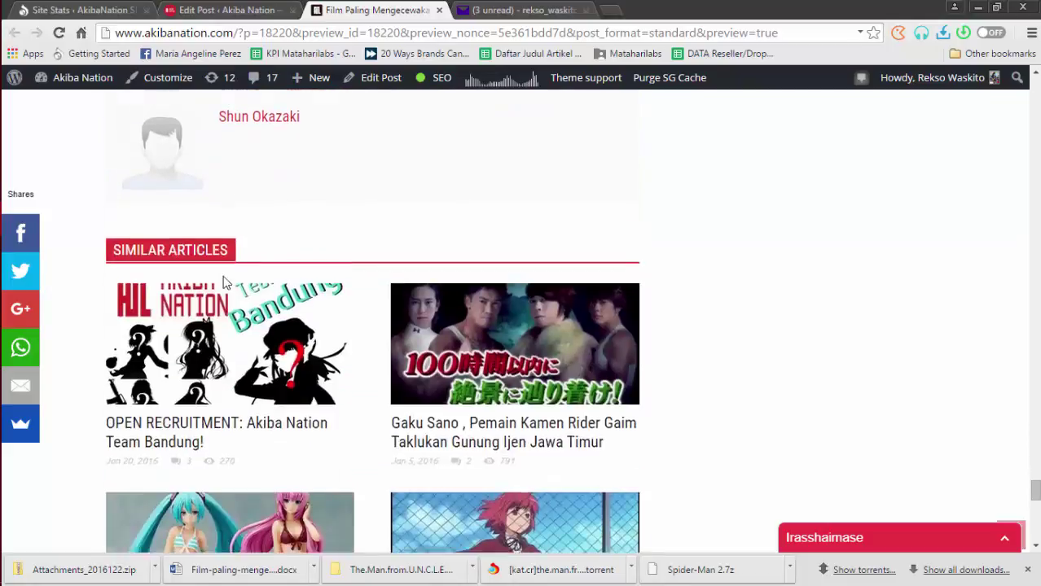
scroll(365, 297, up, 1)
drag(1034, 488, 1035, 96)
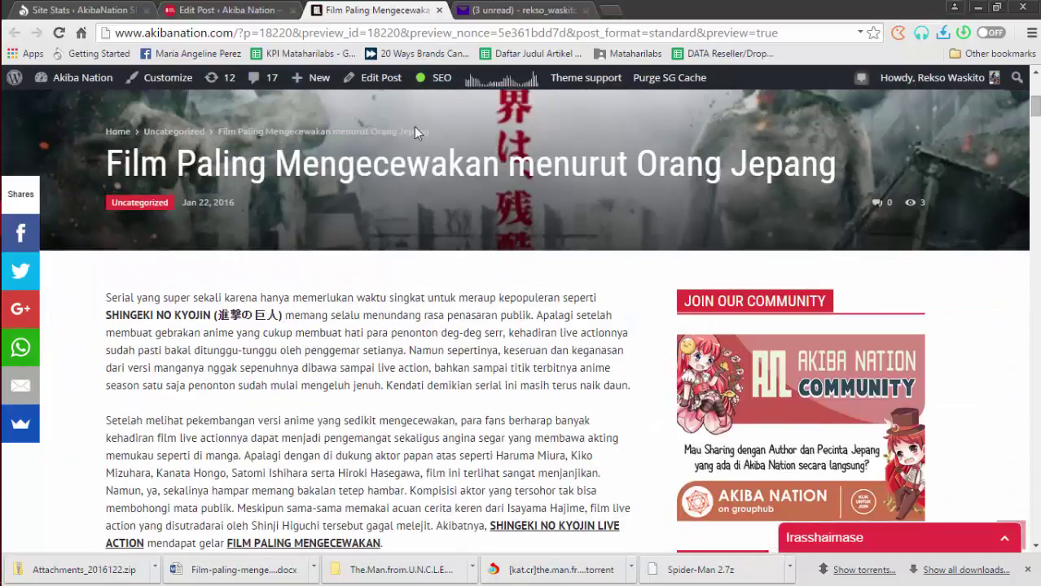
click(439, 10)
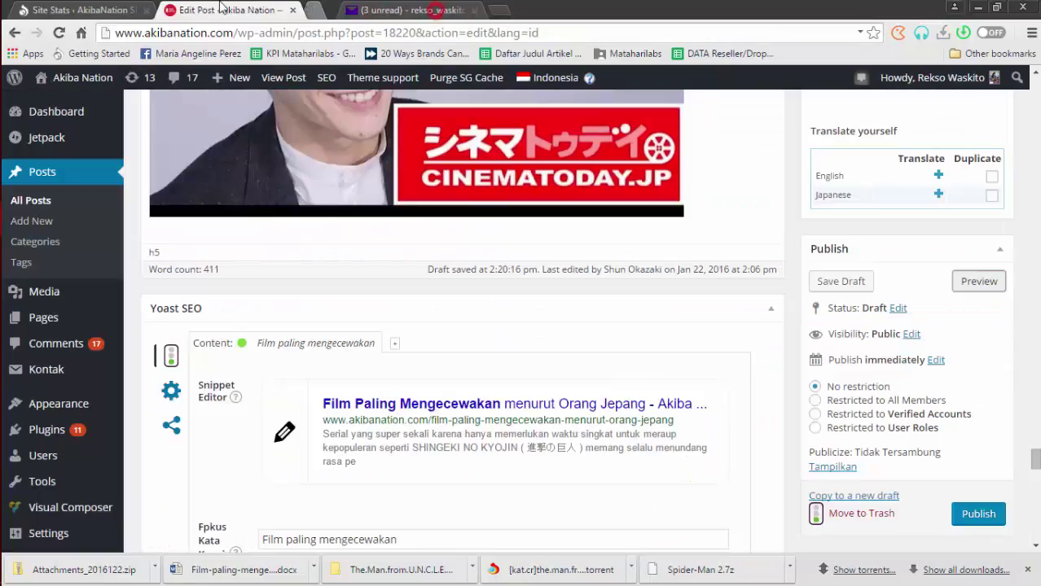
Save the post as a draft with its categories and tags.
scroll(844, 465, down, 3)
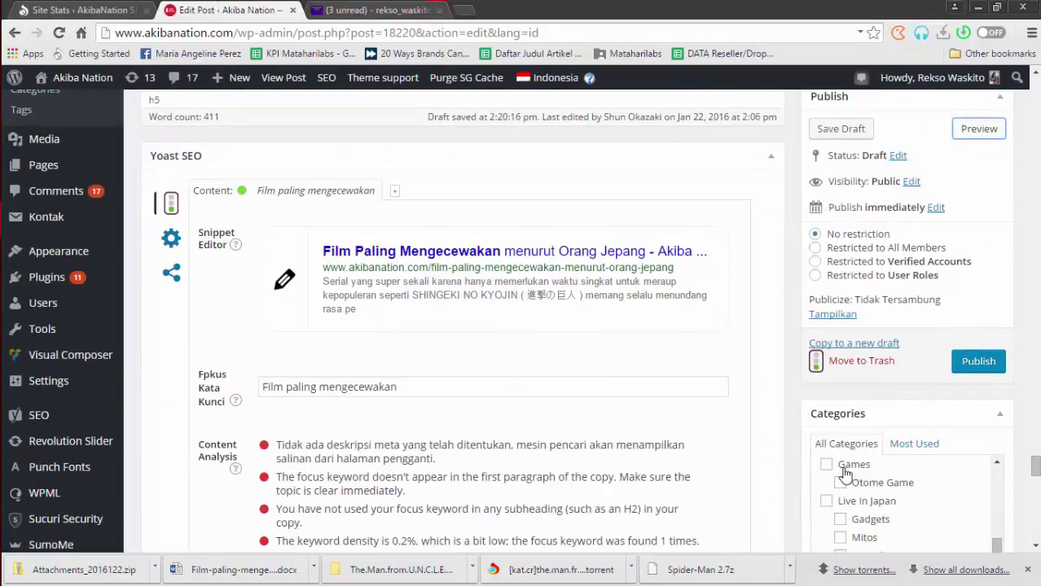
scroll(1030, 411, down, 4)
scroll(1024, 422, up, 5)
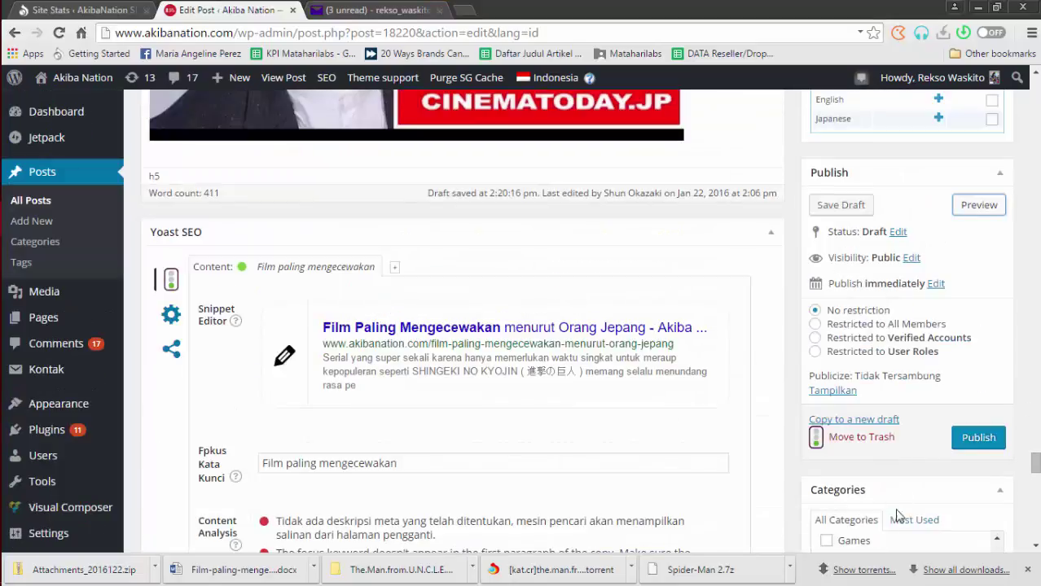
click(854, 205)
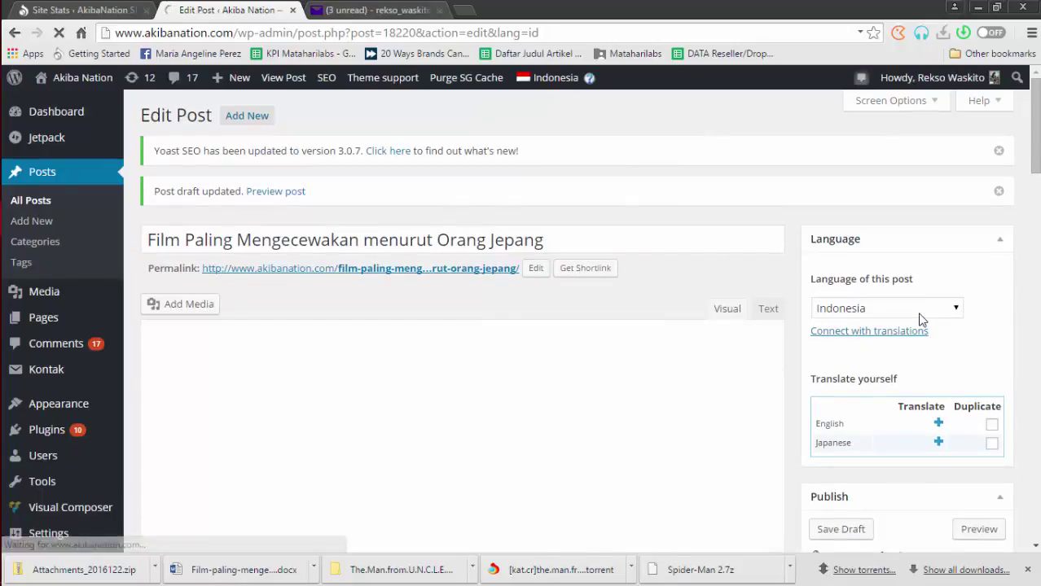
Preview the saved draft in a new tab and open its Entertainment category page in another tab.
right_click(276, 188)
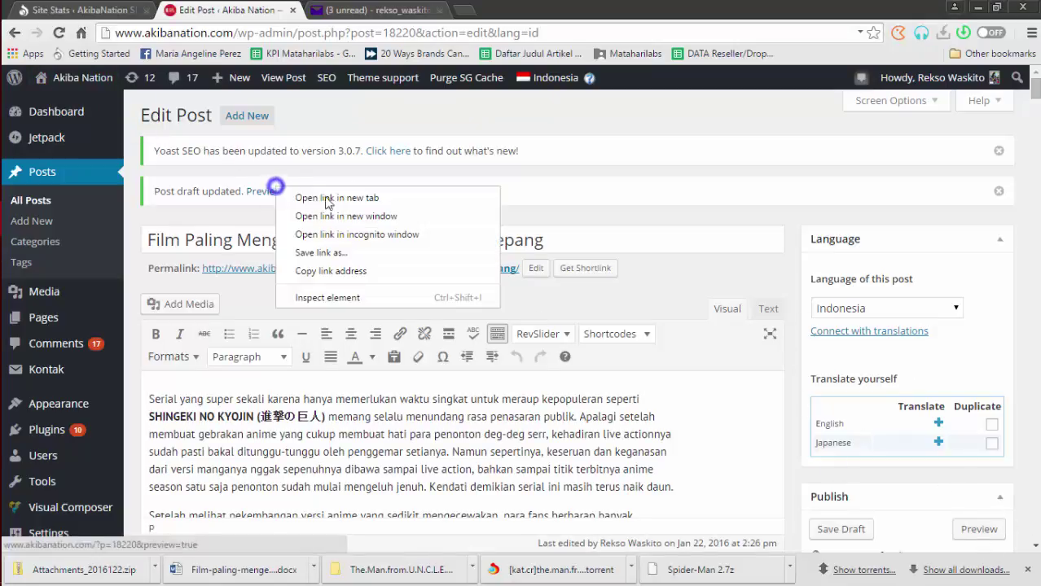
click(326, 198)
key(ctrl+Tab)
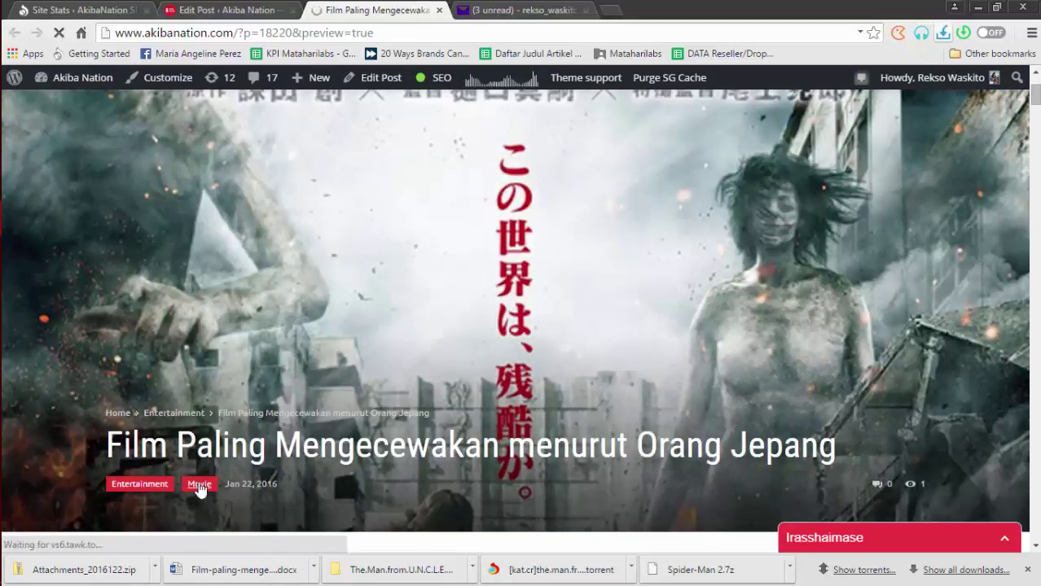
right_click(147, 481)
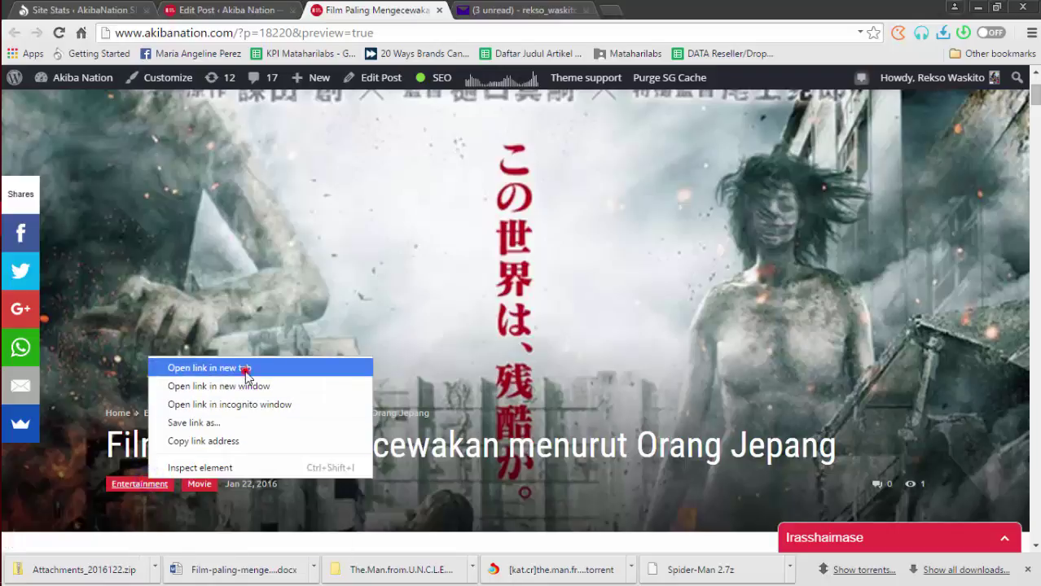
click(209, 369)
Look through the previewed article down to its tags and open the Shingeki no Kyojin tag page in a new tab.
scroll(240, 391, down, 15)
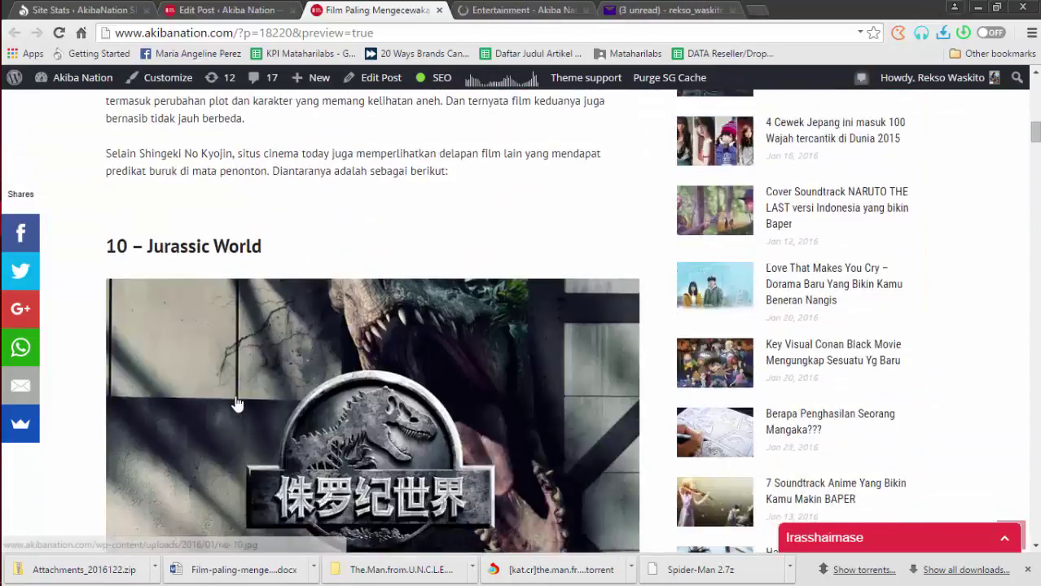
scroll(236, 405, down, 20)
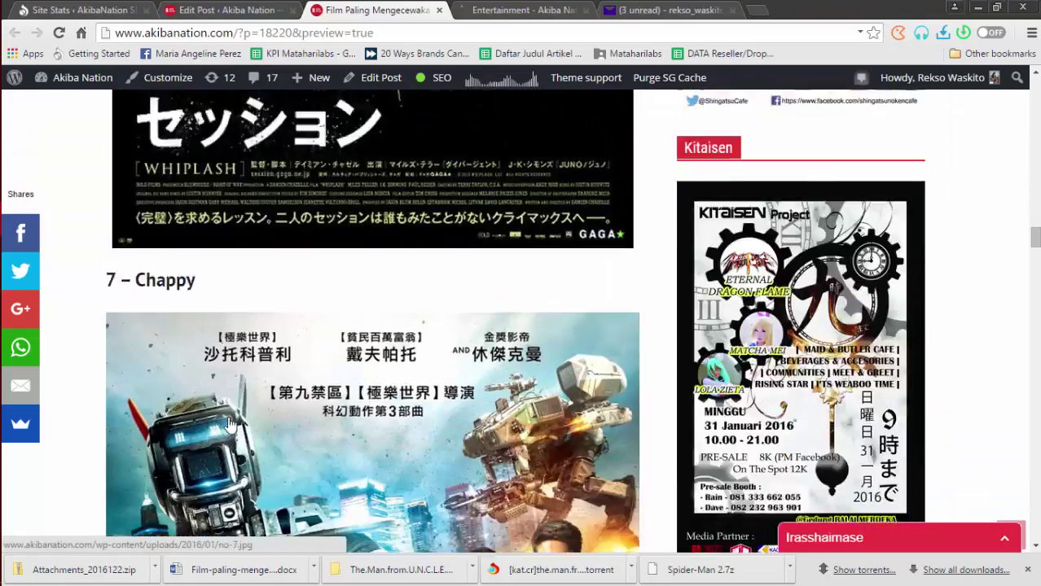
scroll(229, 425, down, 20)
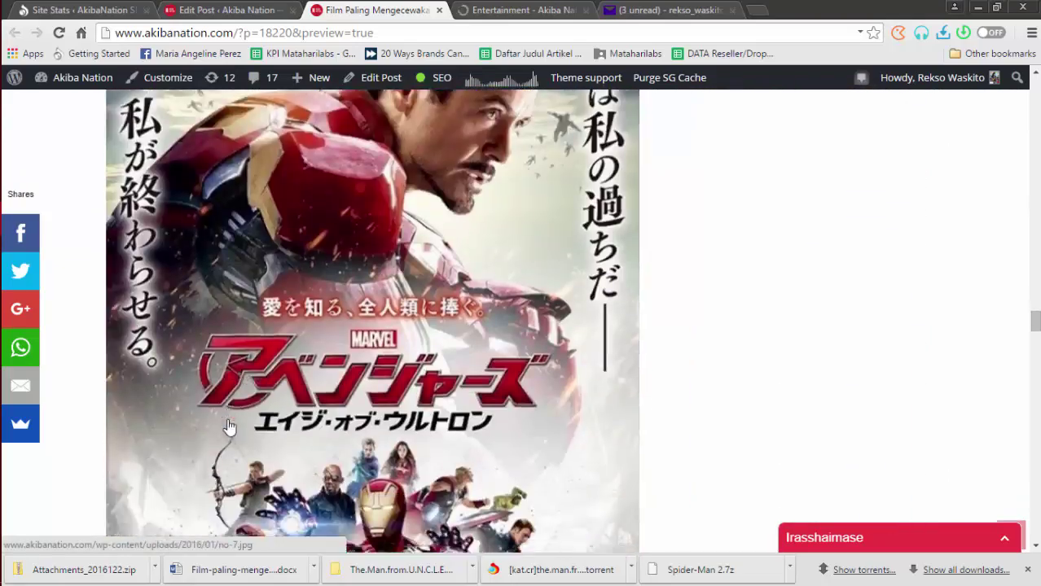
scroll(229, 426, down, 20)
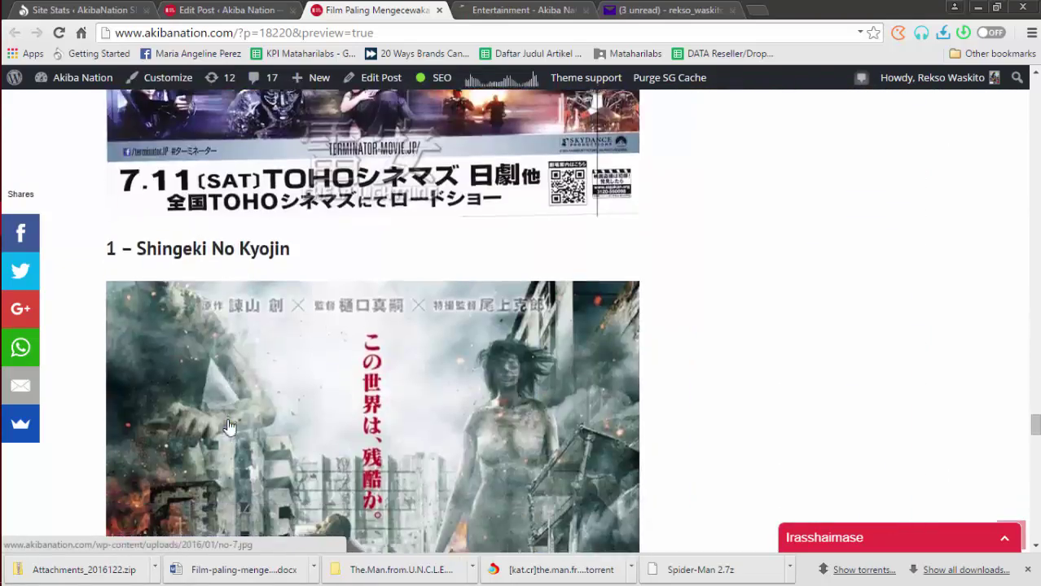
scroll(229, 426, down, 20)
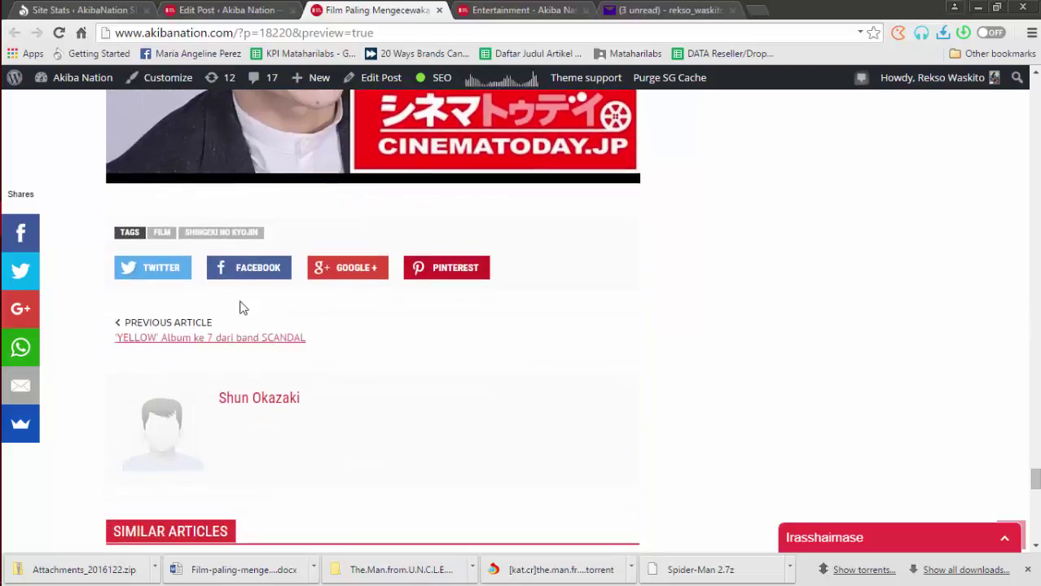
right_click(228, 237)
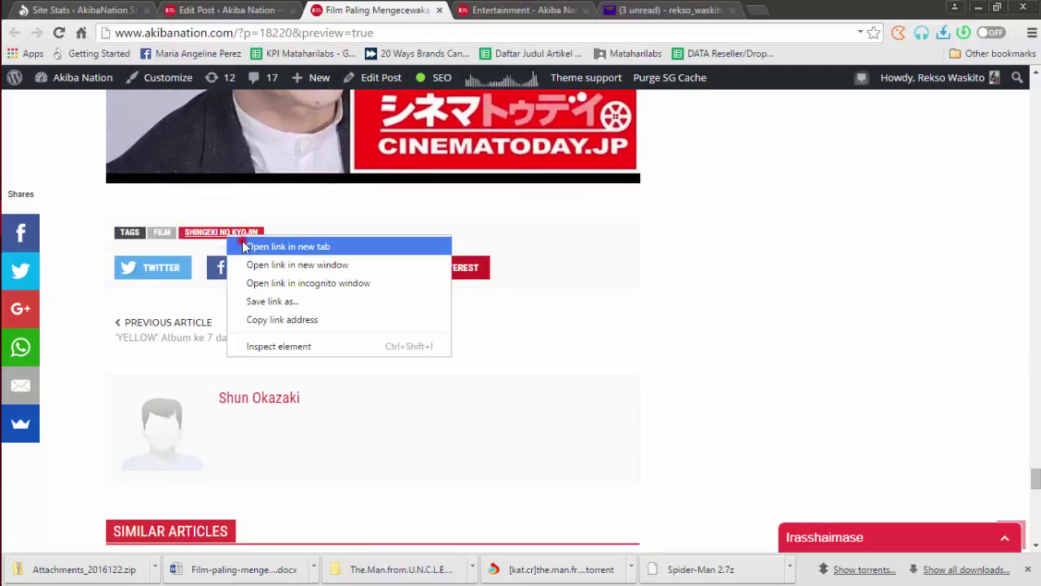
click(287, 247)
Check the article listing on the Entertainment category page and close that page.
click(496, 8)
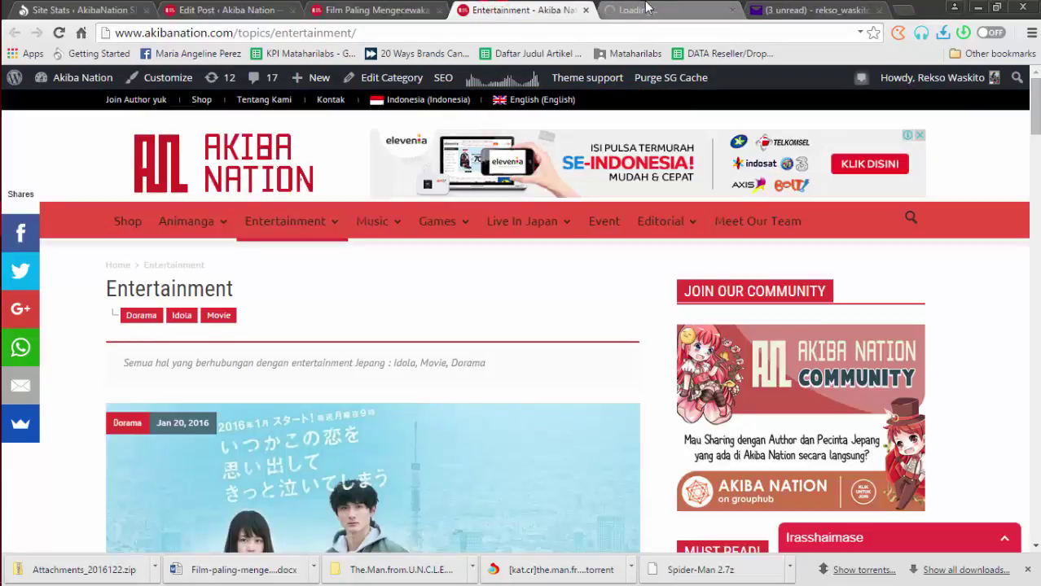
scroll(452, 374, down, 4)
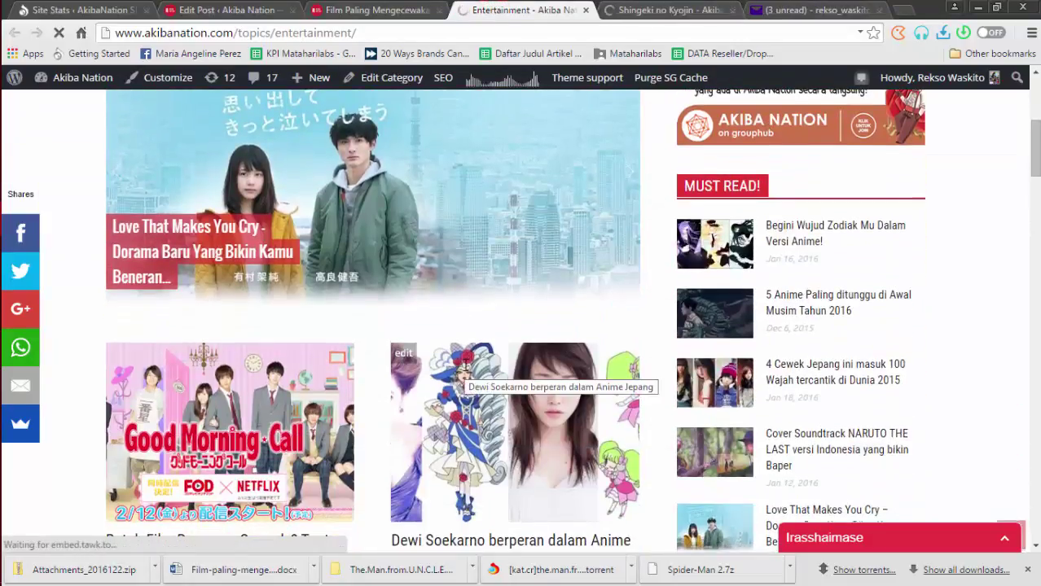
scroll(465, 383, down, 4)
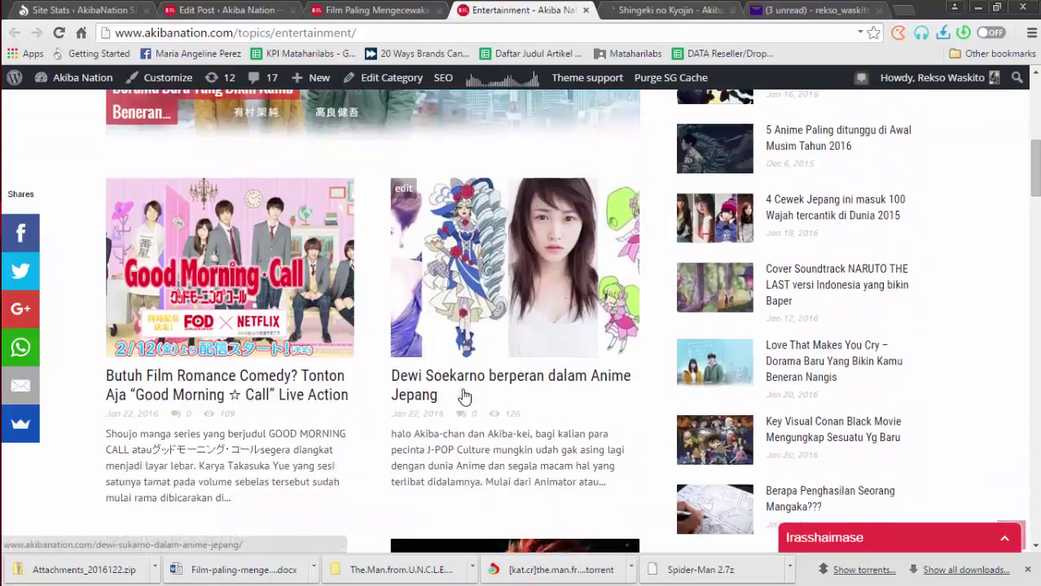
scroll(464, 396, down, 4)
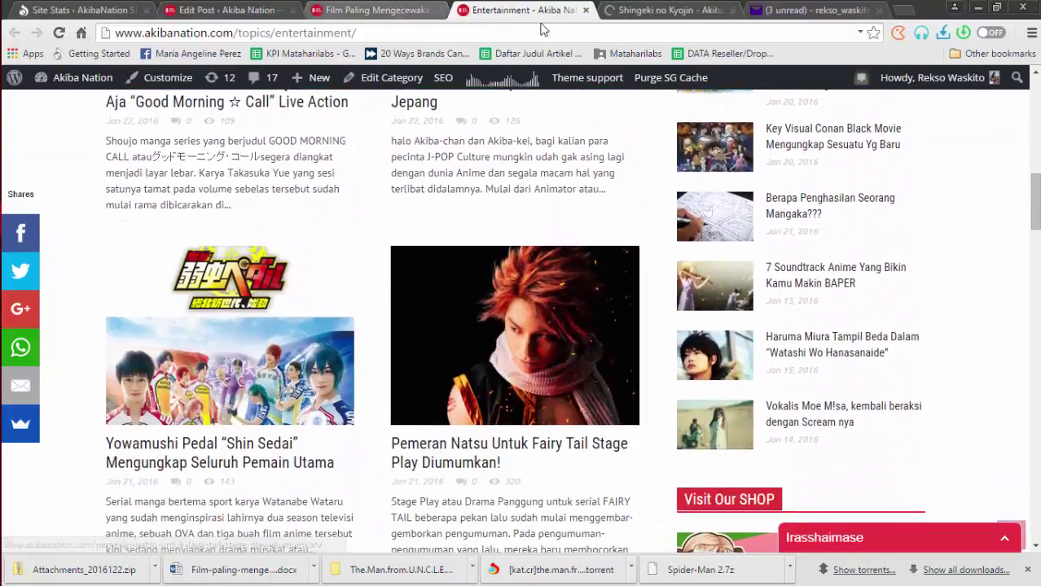
click(583, 10)
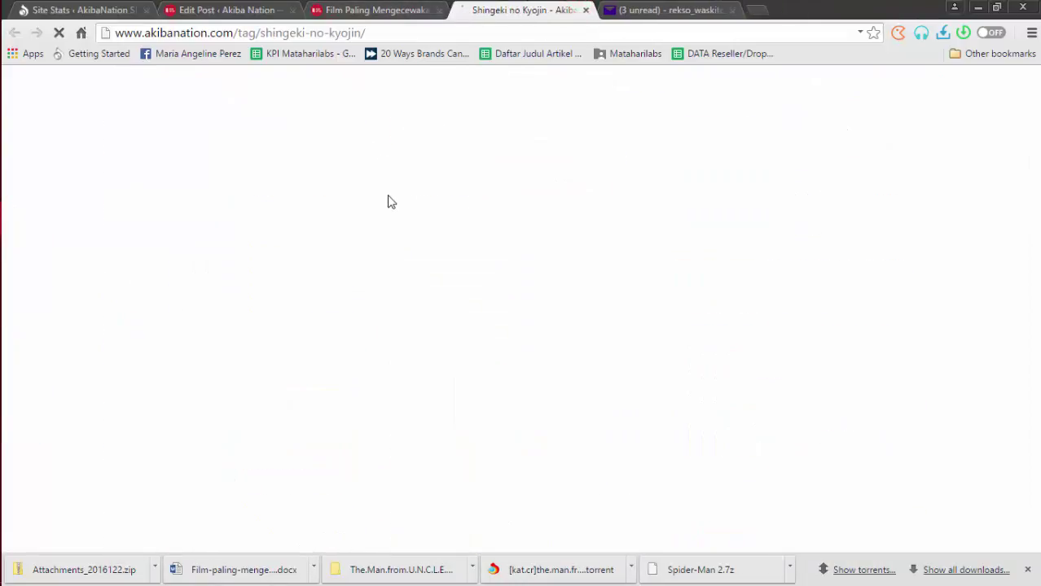
Check the articles listed under the Shingeki no Kyojin tag, and close both the tag page and the post preview.
scroll(388, 213, down, 8)
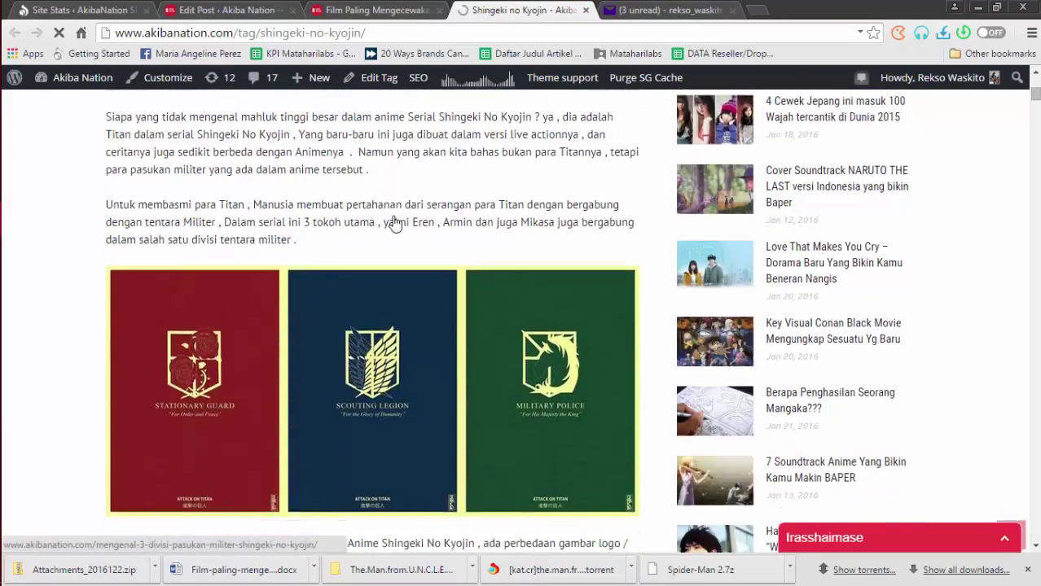
scroll(395, 228, down, 10)
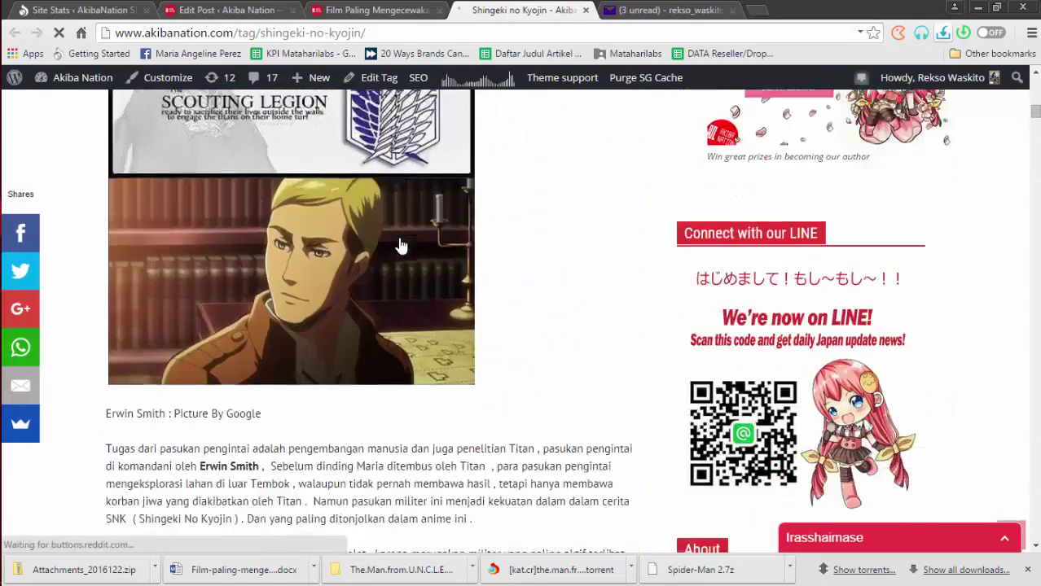
scroll(401, 246, down, 15)
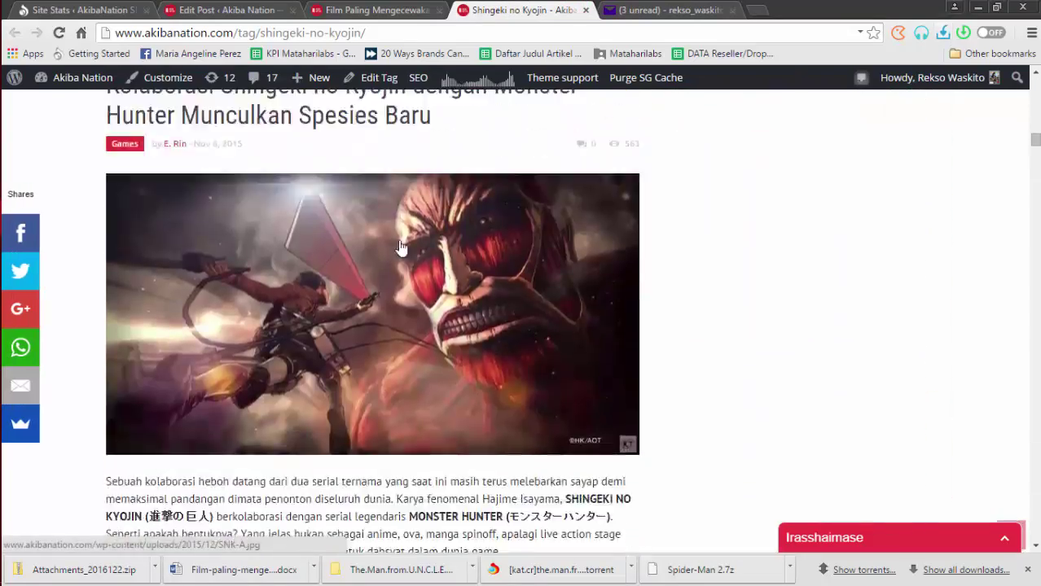
scroll(401, 250, up, 1)
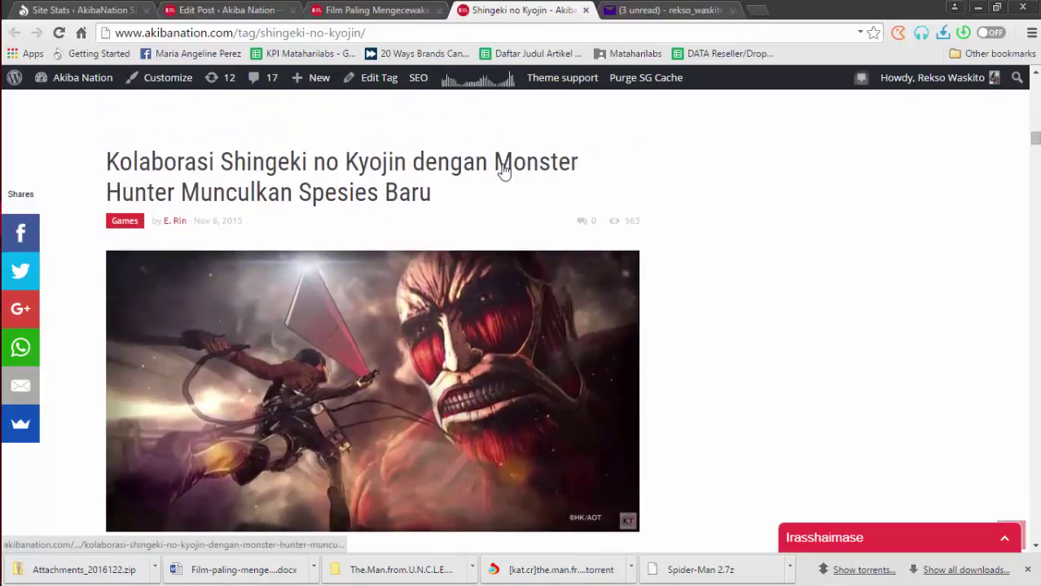
scroll(436, 205, down, 15)
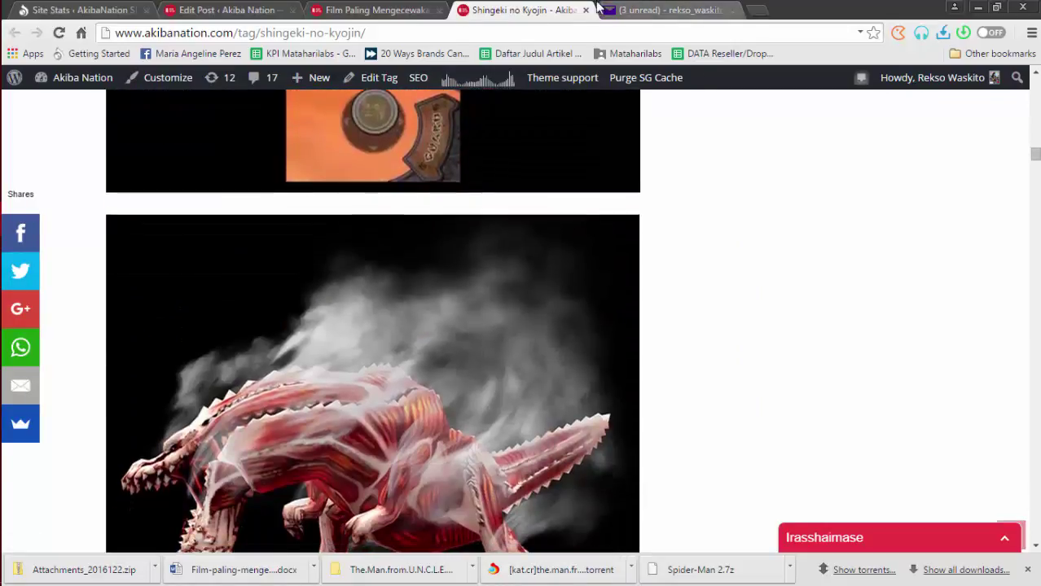
click(584, 10)
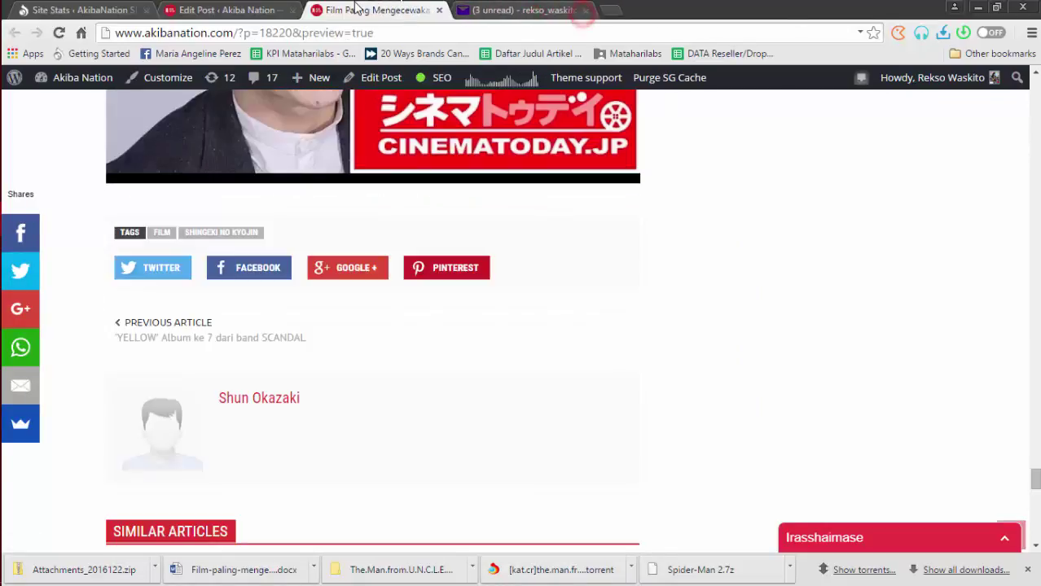
click(439, 11)
Look over the post in the editor from its title and content down to the source fields in the post settings.
scroll(653, 430, down, 10)
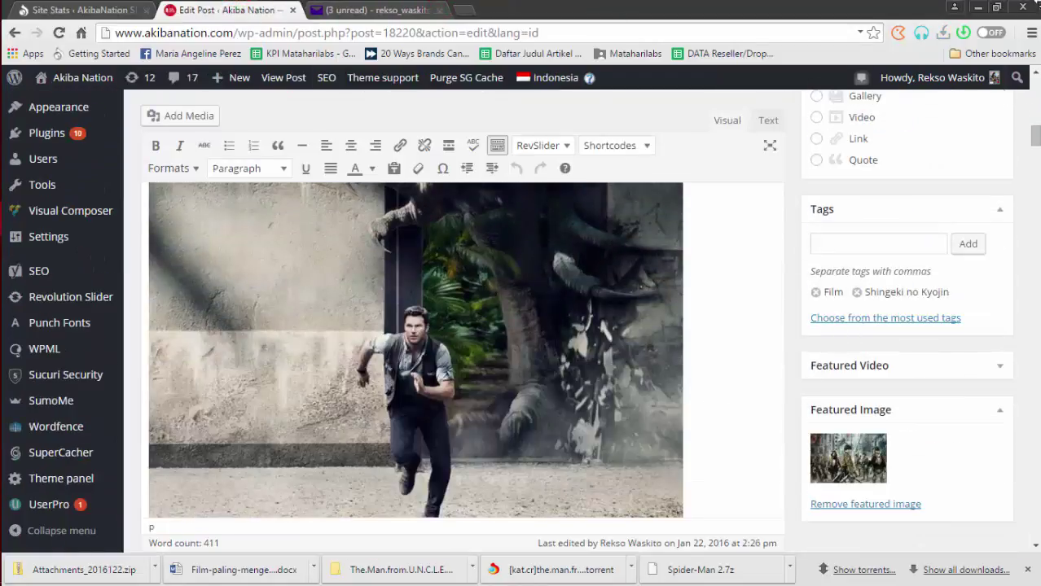
scroll(685, 318, up, 15)
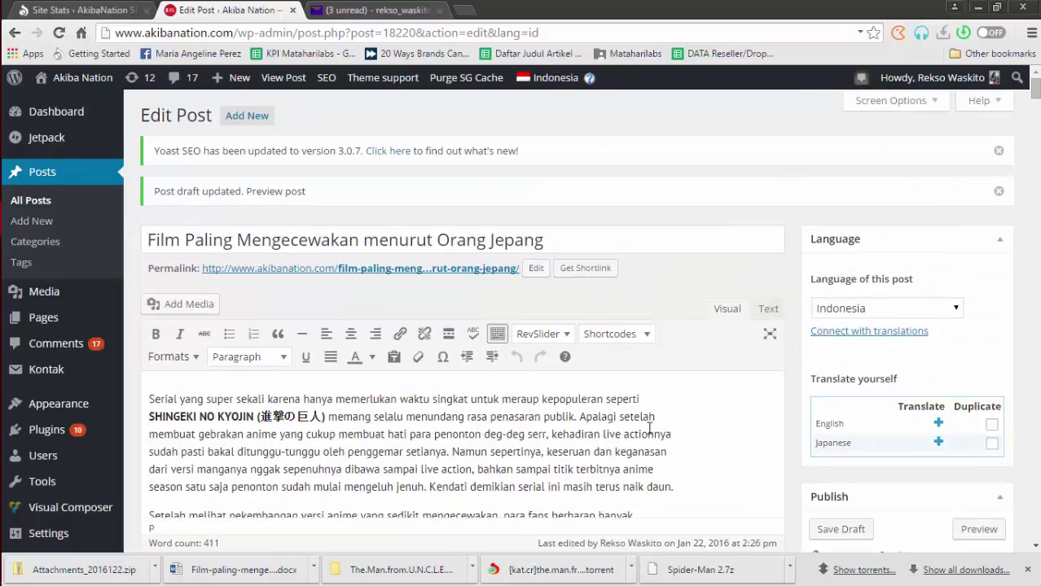
scroll(649, 432, down, 12)
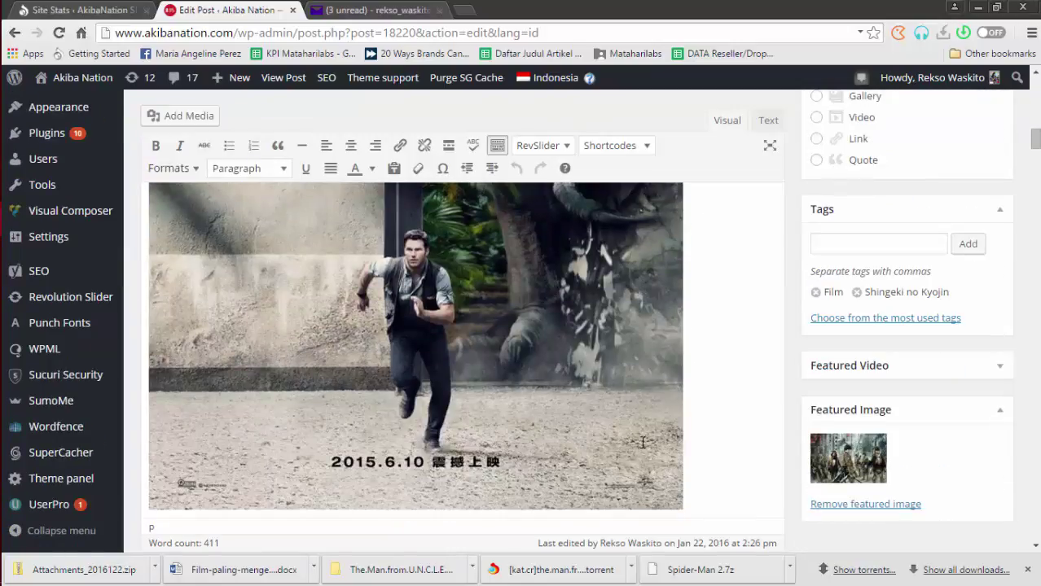
scroll(643, 444, down, 15)
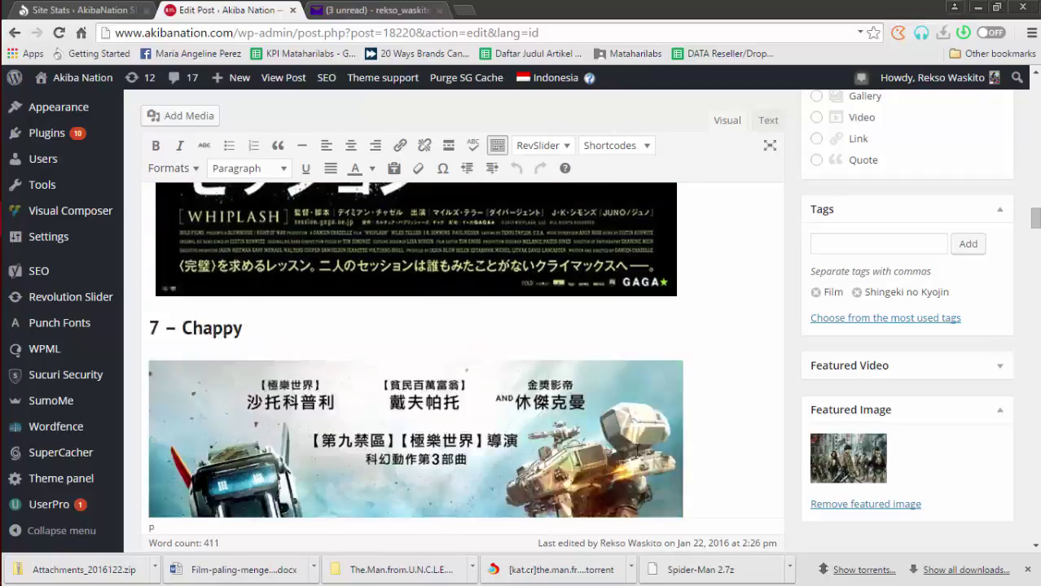
scroll(634, 452, down, 8)
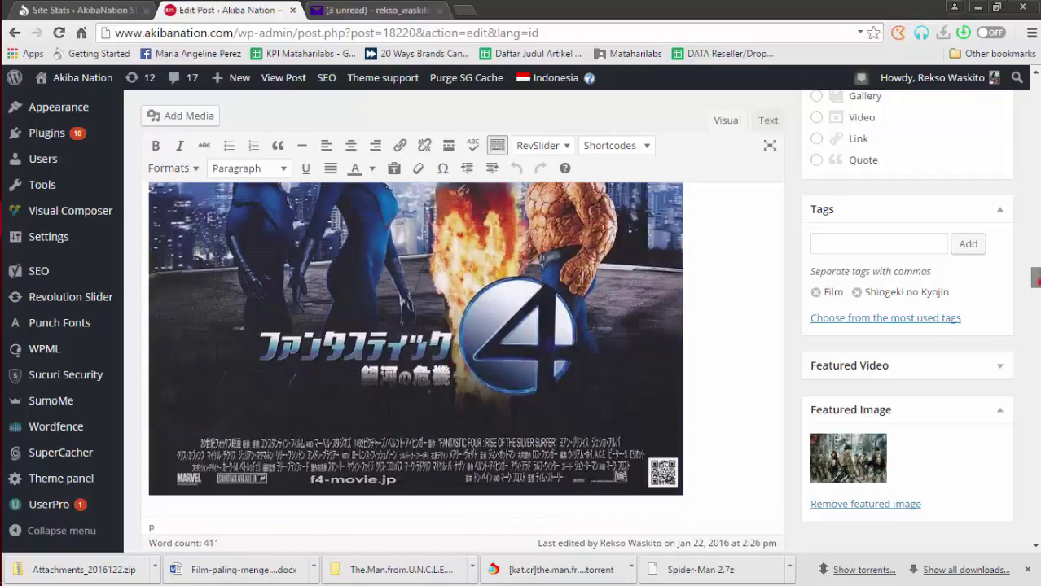
drag(1035, 279, 1016, 501)
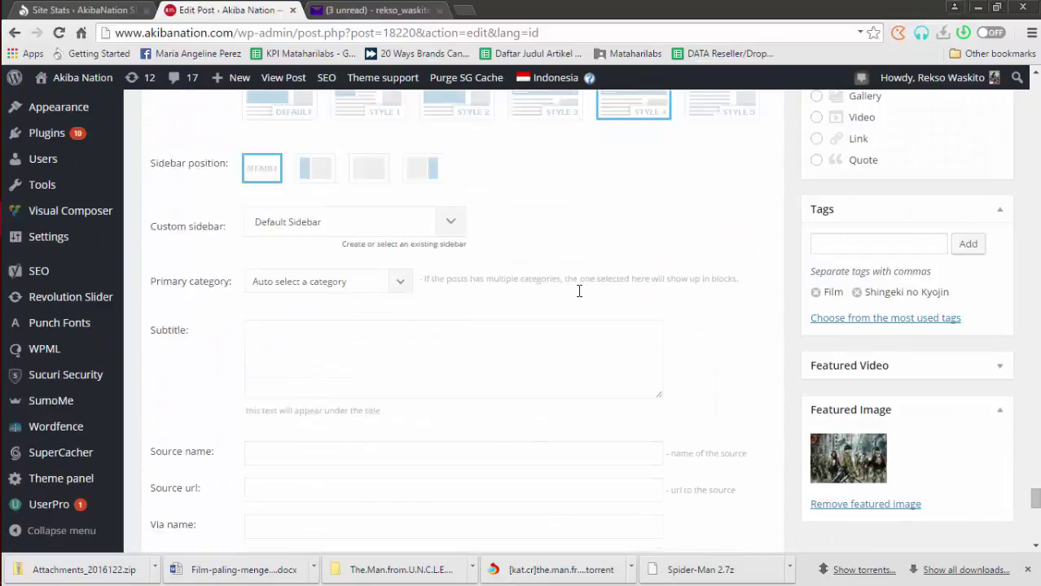
scroll(579, 291, down, 2)
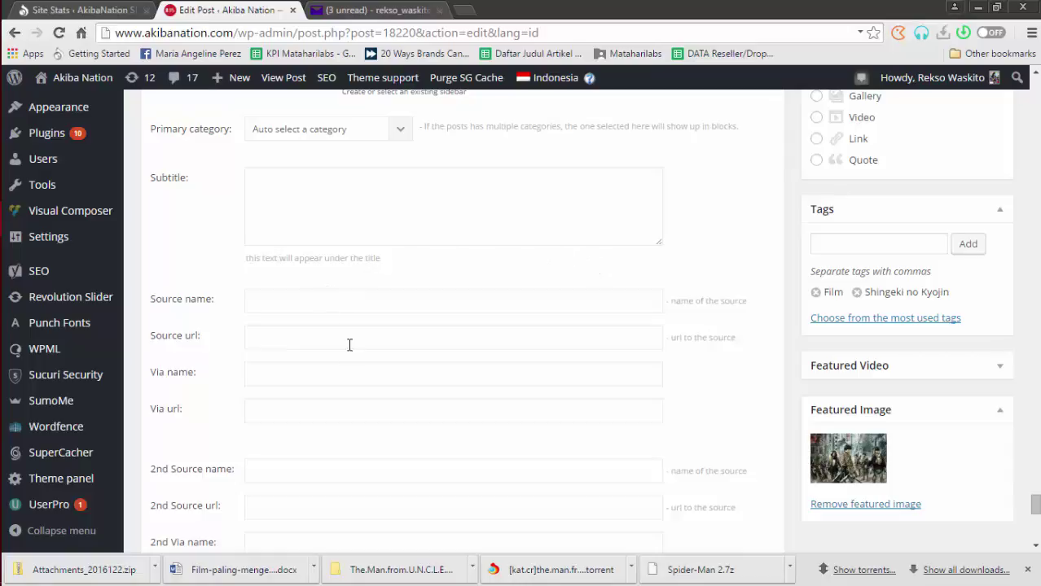
Switch to the Film-paling-mengecewakan document in Word and check the article text for its source.
mouse_move(15, 107)
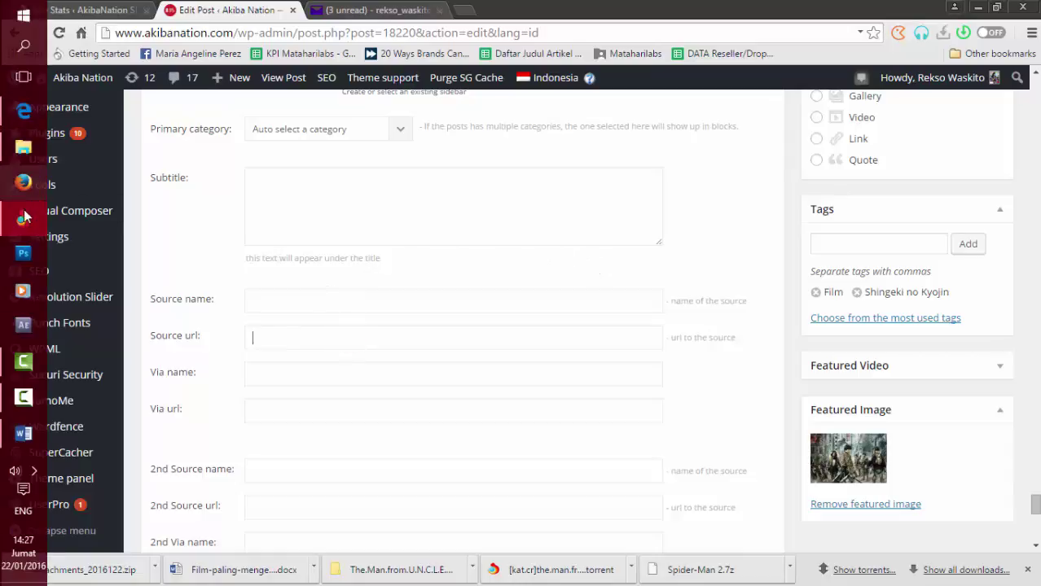
click(23, 433)
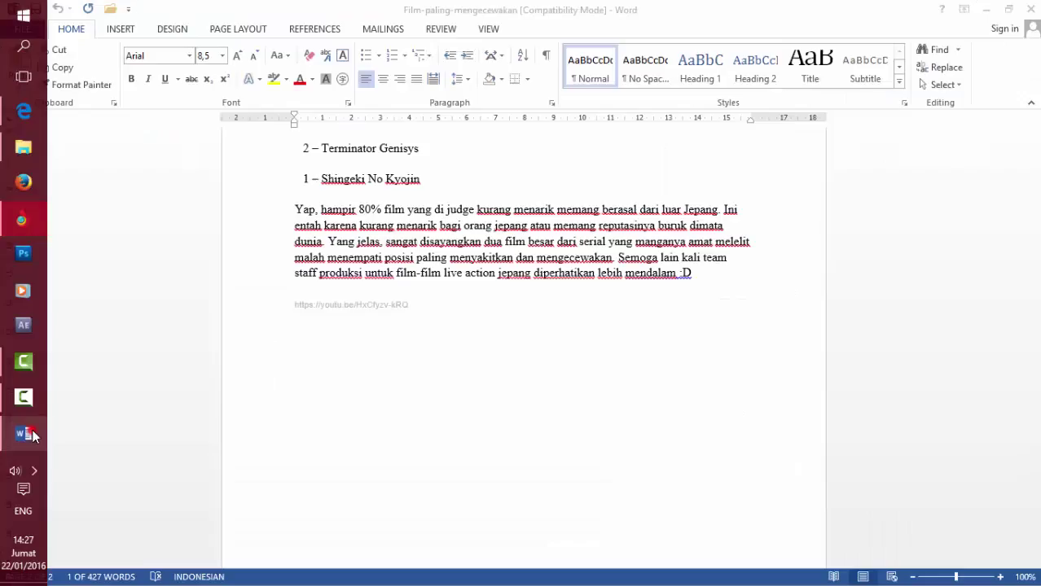
scroll(684, 271, up, 4)
drag(1035, 409, 1034, 167)
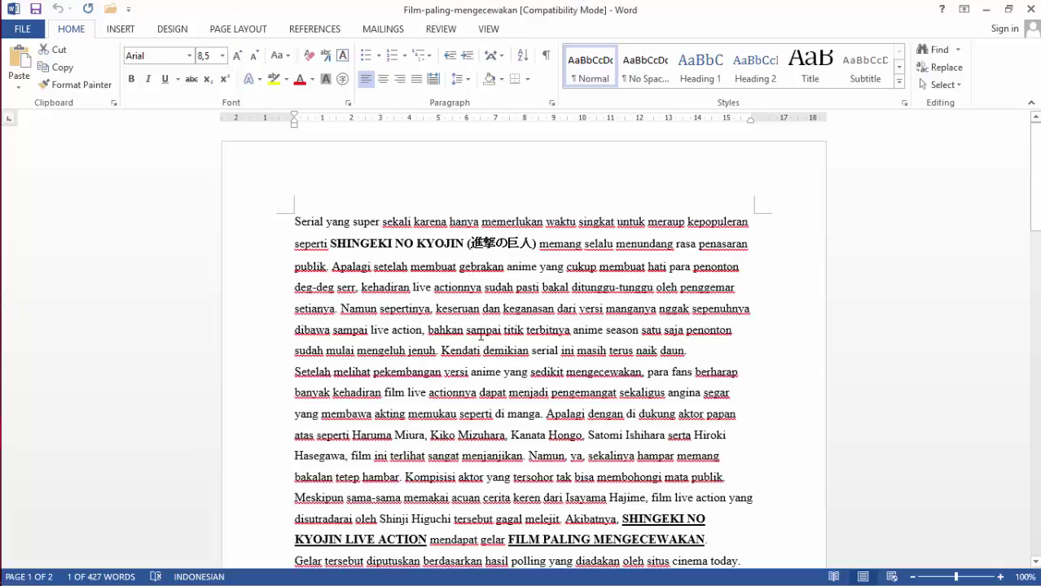
mouse_move(7, 258)
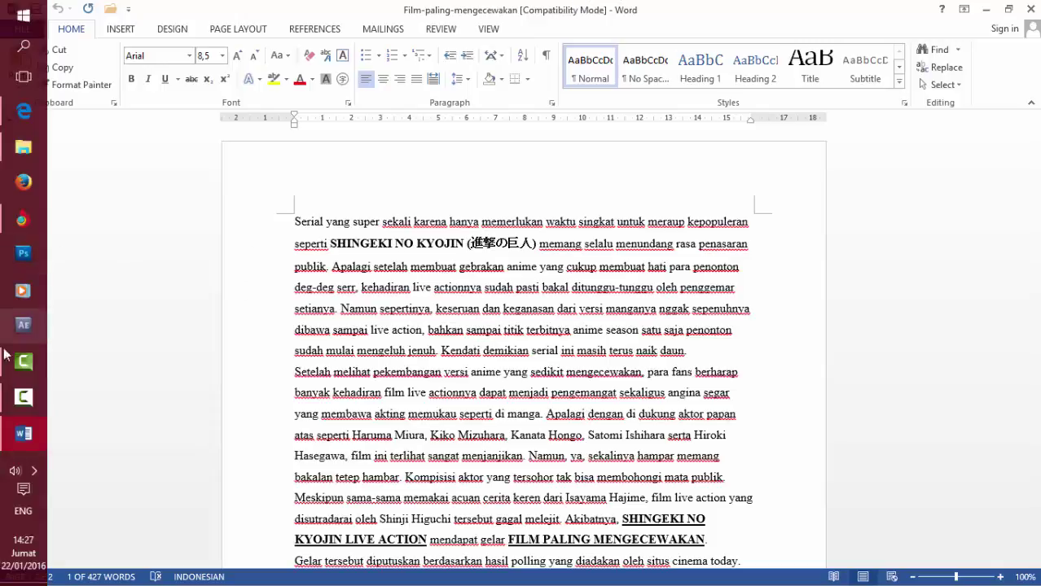
click(18, 218)
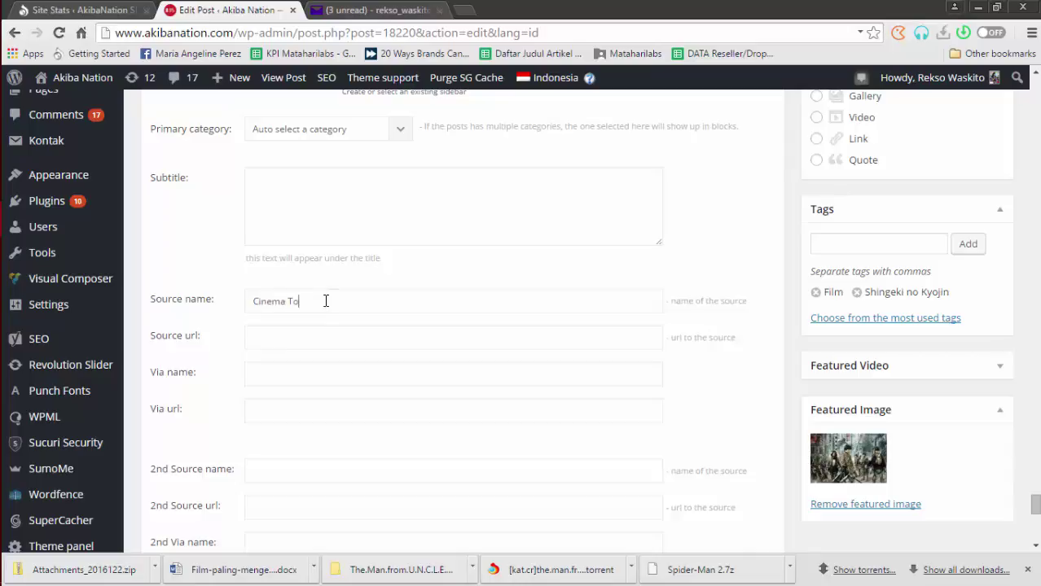
click(312, 347)
text(http://cinematoday)
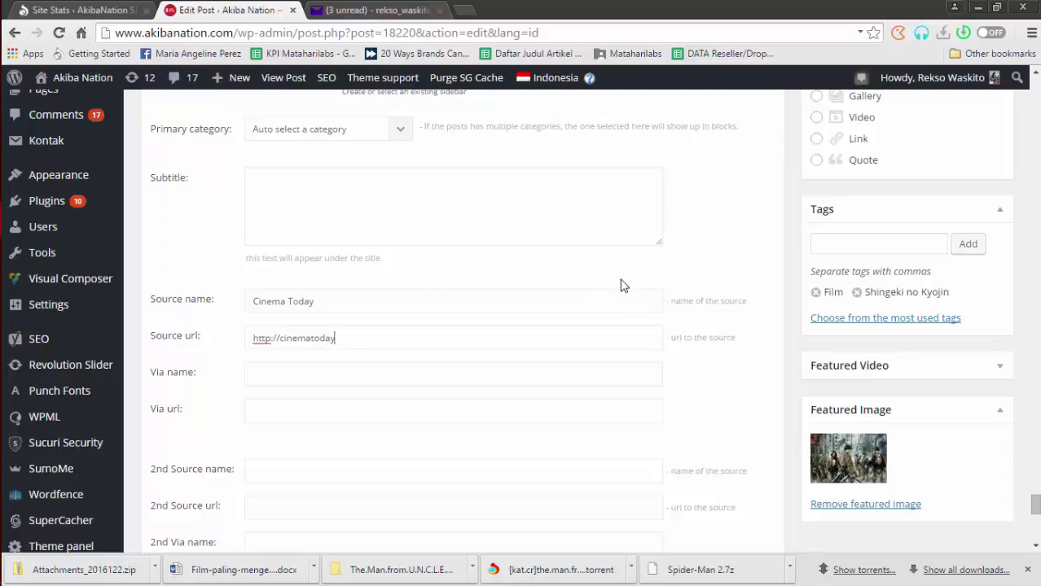
text(.jp/page/N0079690)
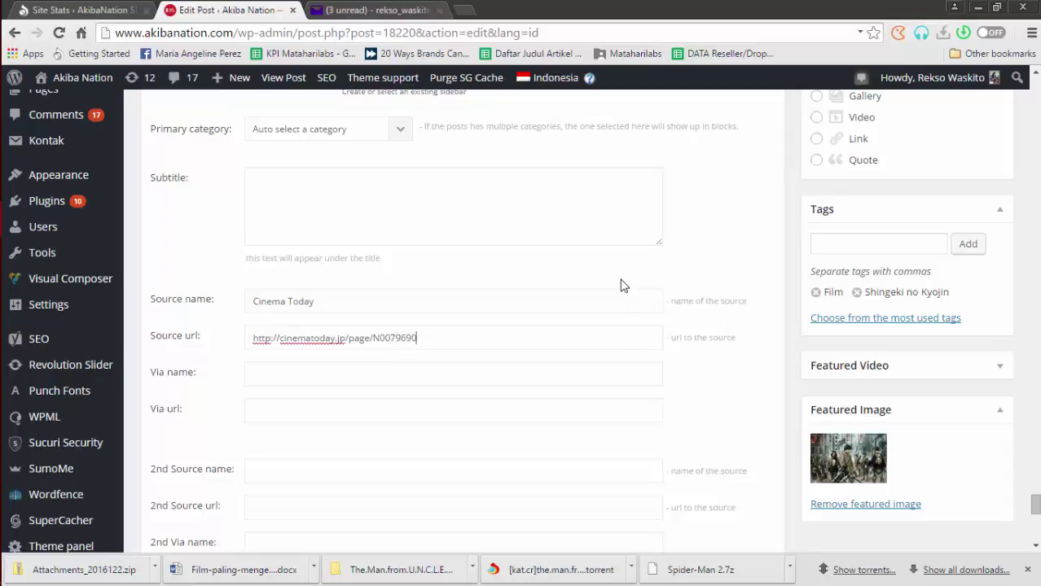
Copy the source URL, load it in a new tab to test it, and return to the post's source fields.
key(ctrl+a)
key(ctrl+c)
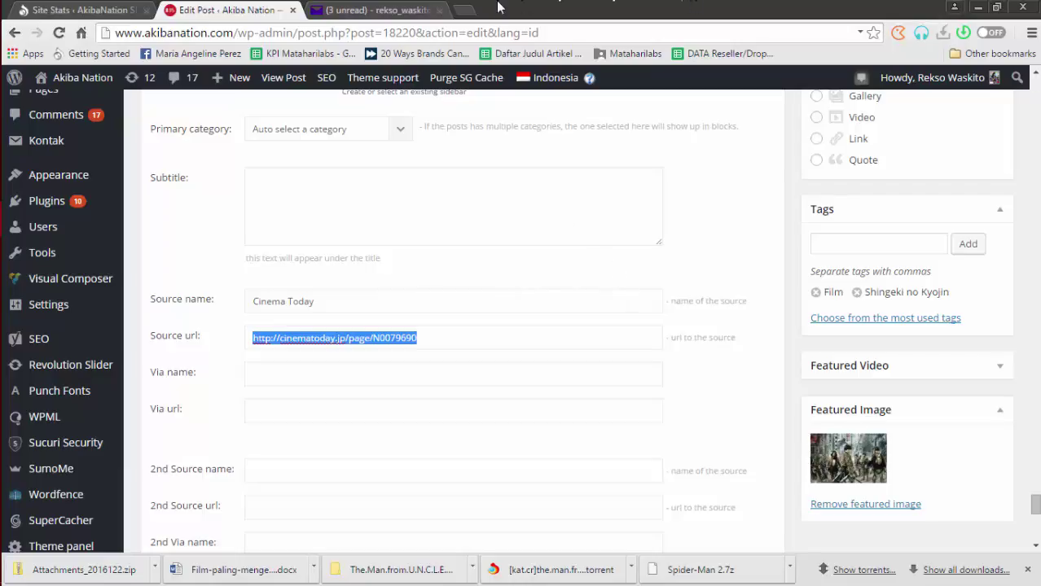
click(470, 16)
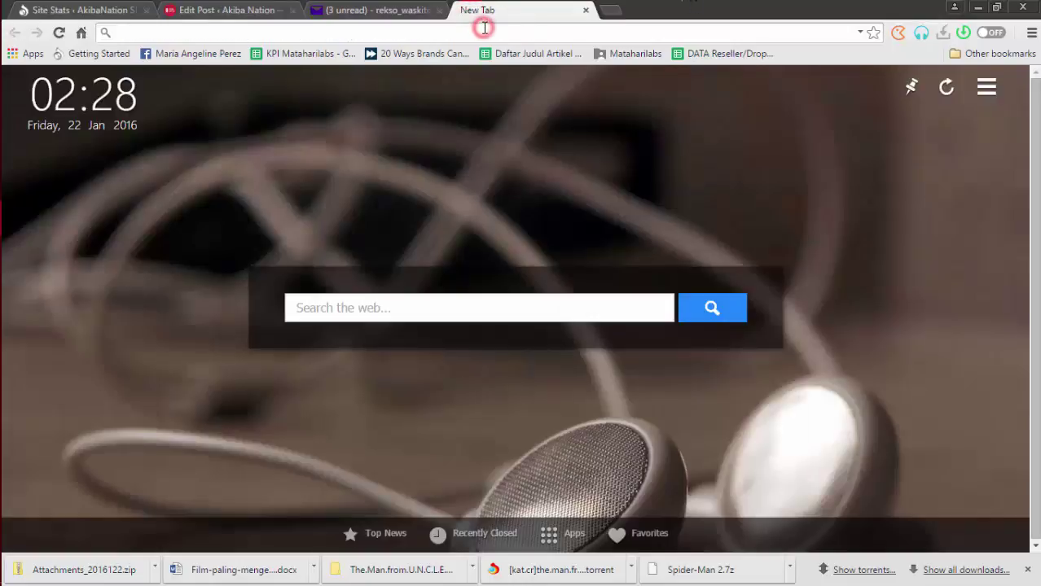
key(ctrl+v)
key(Return)
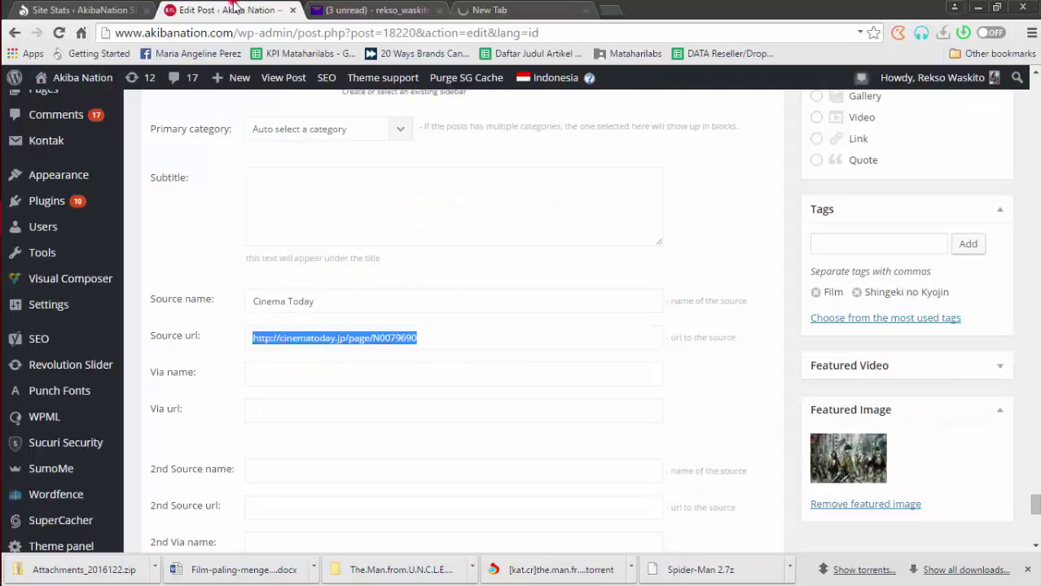
click(239, 11)
click(467, 337)
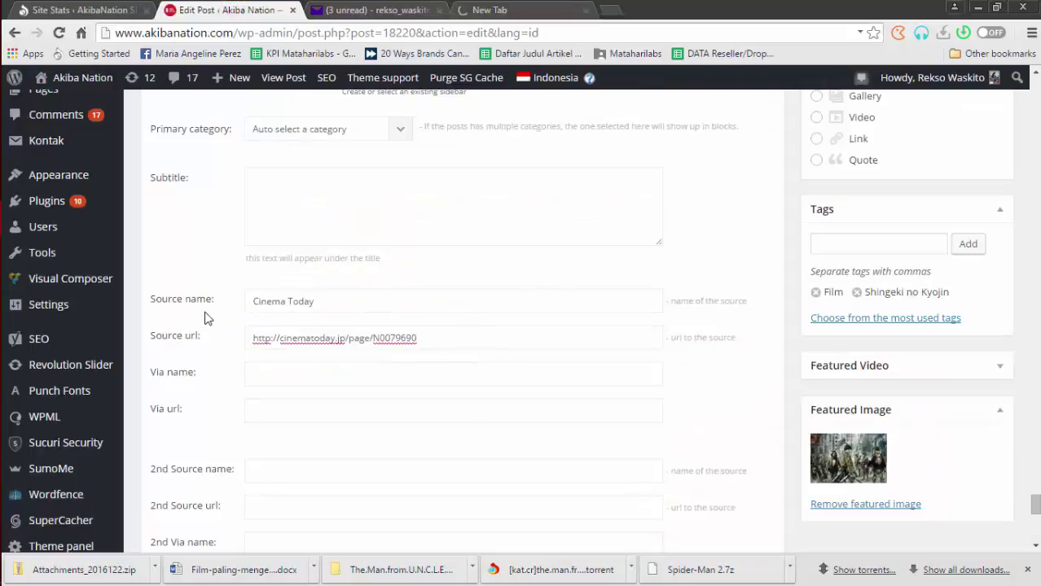
Review the source name and URL fields, check the Cinema Today page, and return to the post editor.
scroll(297, 332, down, 2)
scroll(432, 313, up, 5)
scroll(441, 317, down, 3)
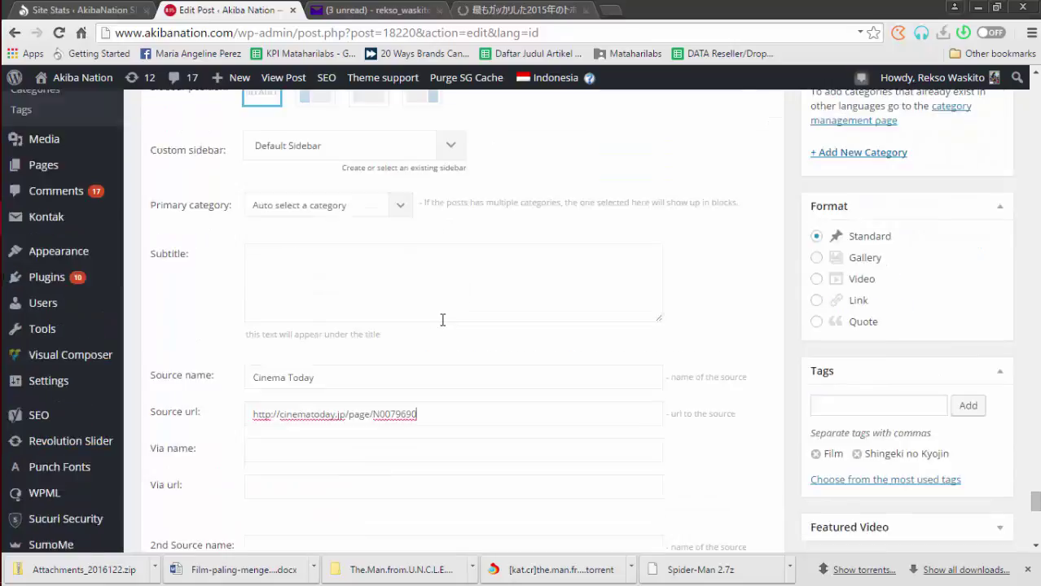
scroll(438, 330, up, 2)
scroll(437, 334, down, 1)
click(534, 10)
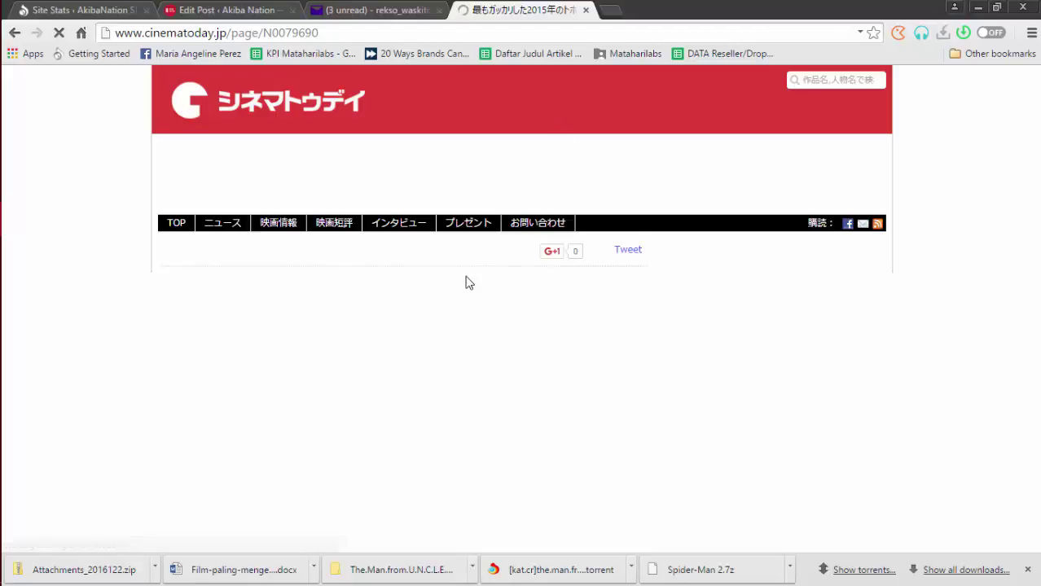
click(236, 9)
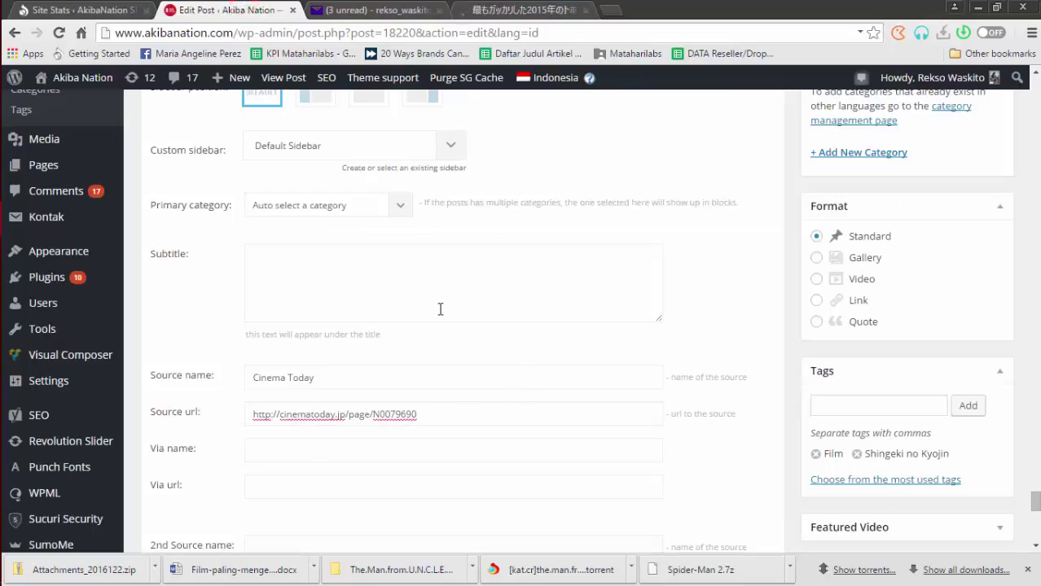
Look over the post editor from the article content and SEO analysis down to the source, revision and author settings.
scroll(438, 308, up, 15)
scroll(438, 308, up, 5)
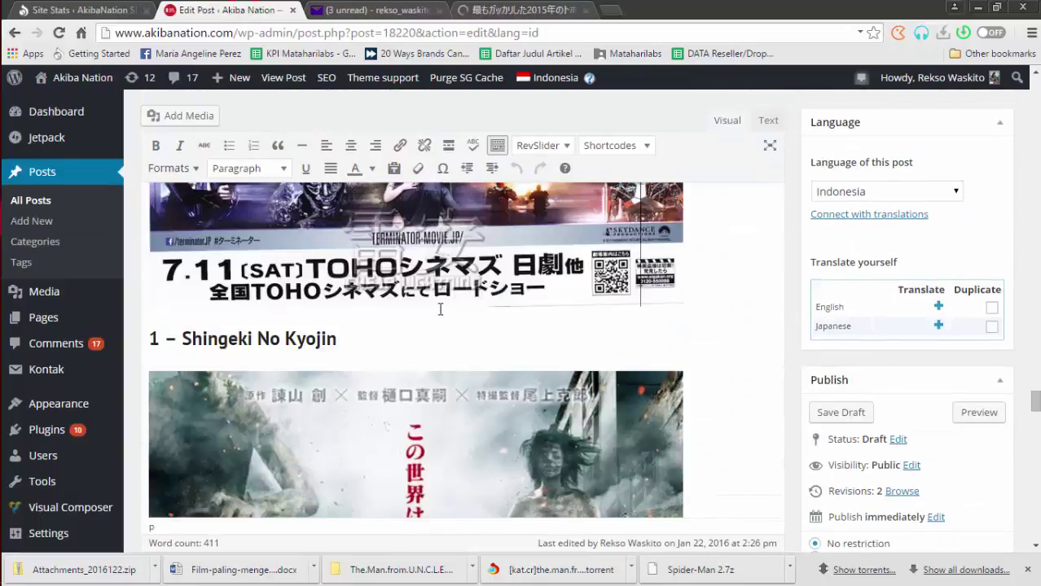
scroll(450, 353, down, 20)
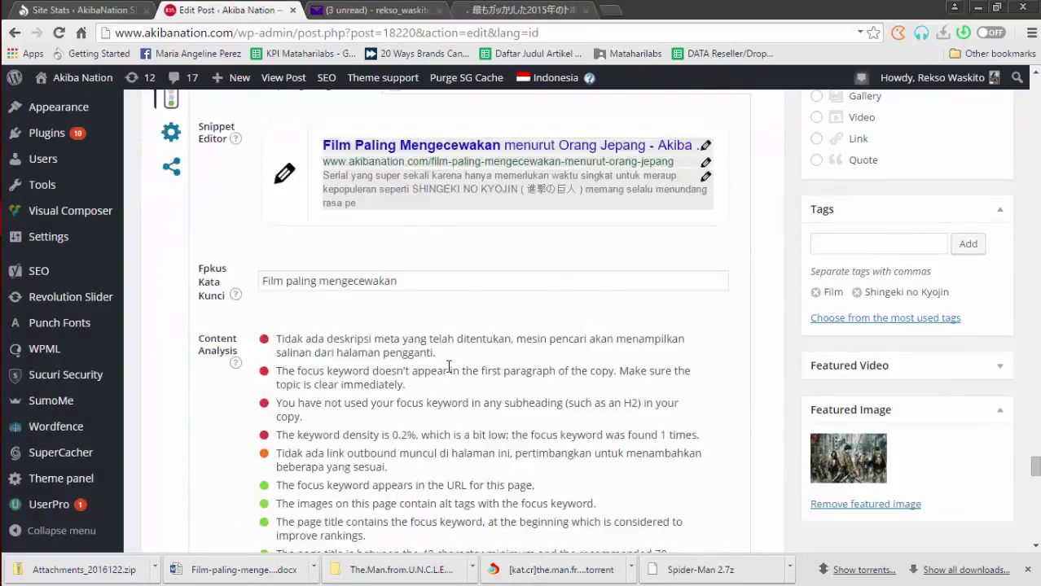
scroll(446, 371, down, 10)
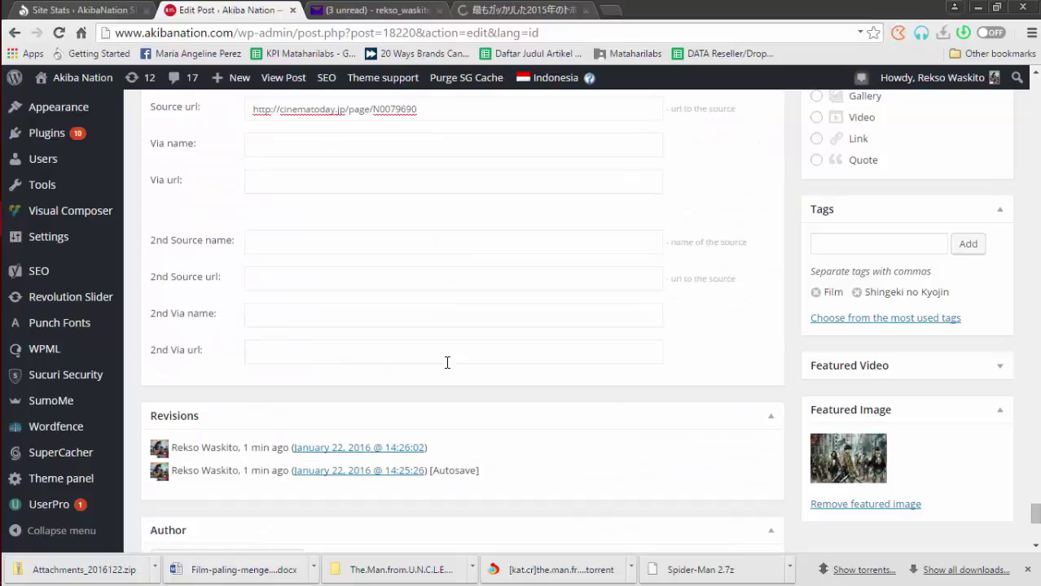
scroll(446, 363, down, 2)
scroll(446, 362, up, 12)
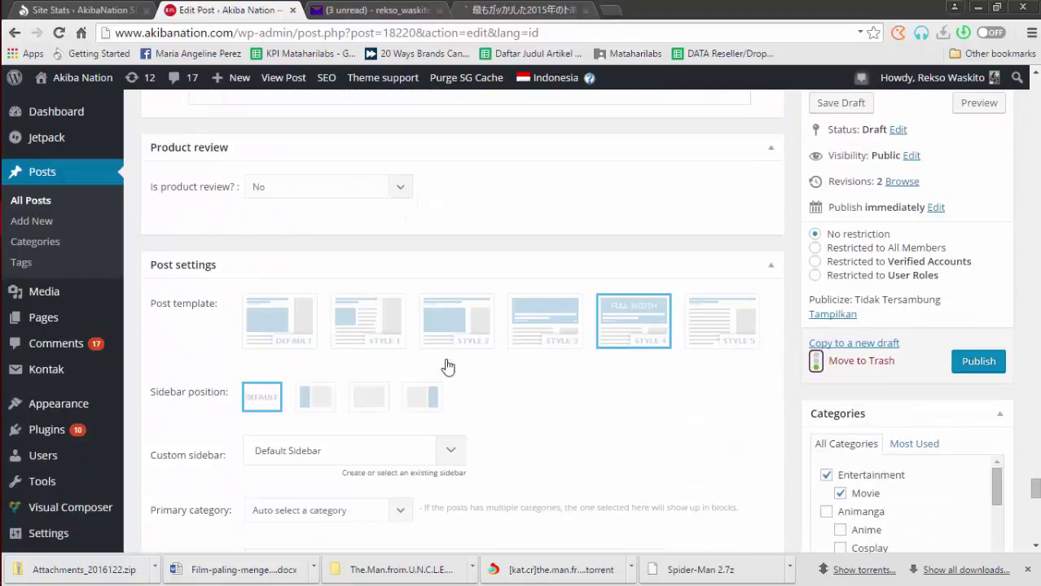
scroll(446, 359, down, 5)
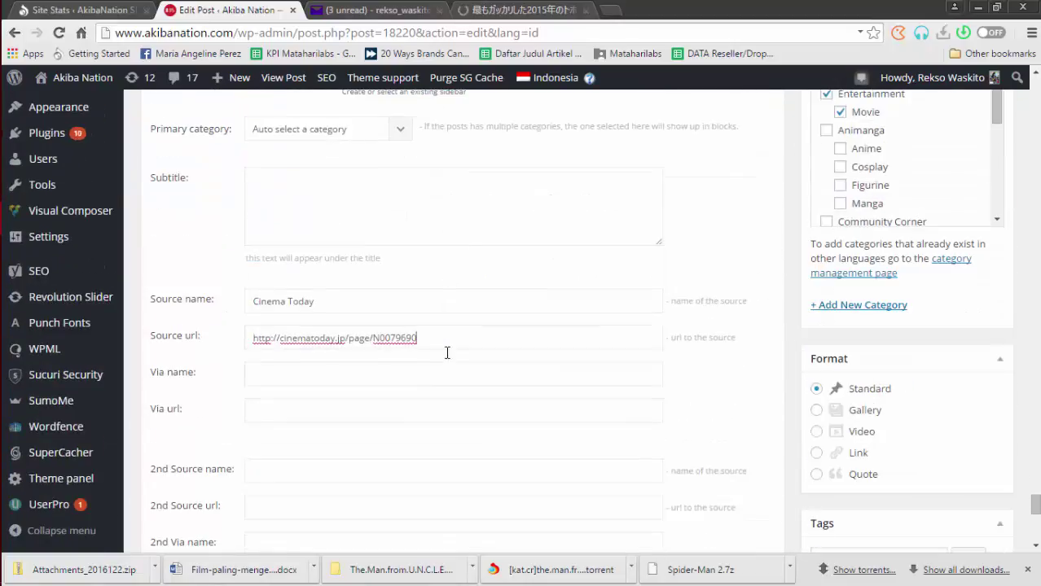
scroll(448, 358, down, 3)
scroll(446, 359, down, 2)
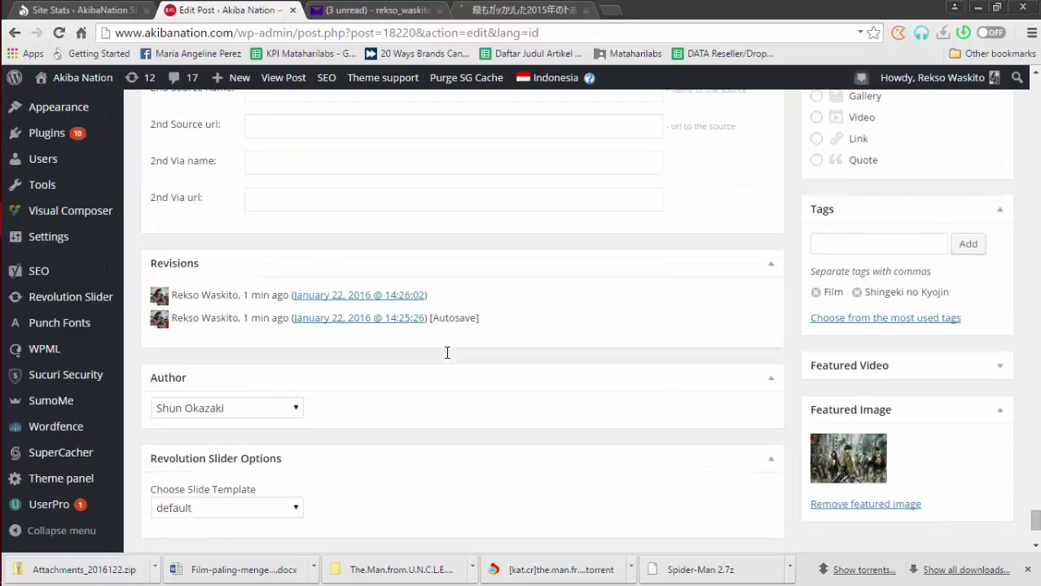
scroll(447, 354, up, 6)
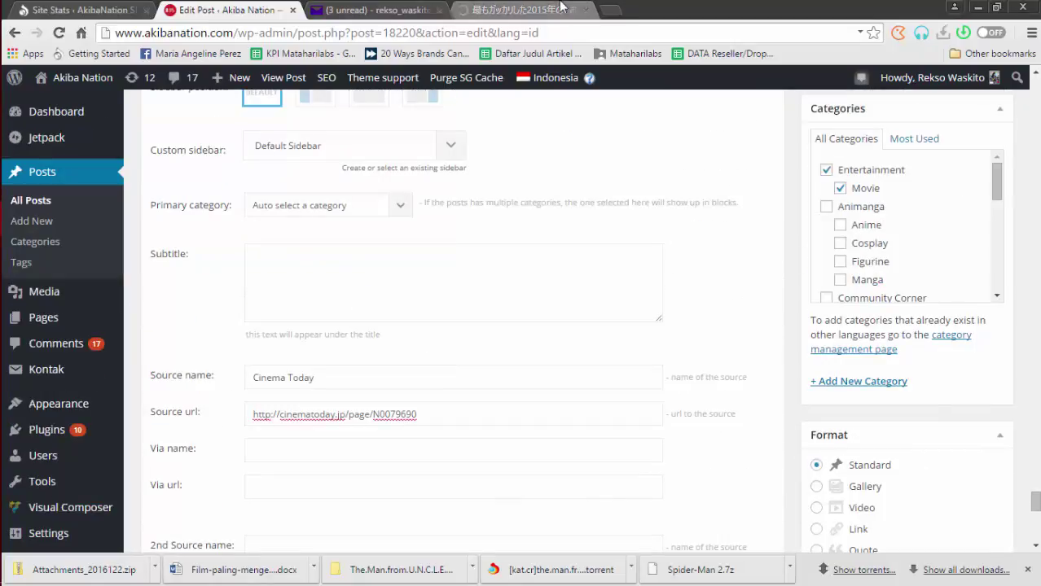
Examine the Cinema Today article, including its text, film ranking list and embedded video.
click(525, 10)
scroll(379, 406, down, 5)
scroll(379, 406, down, 9)
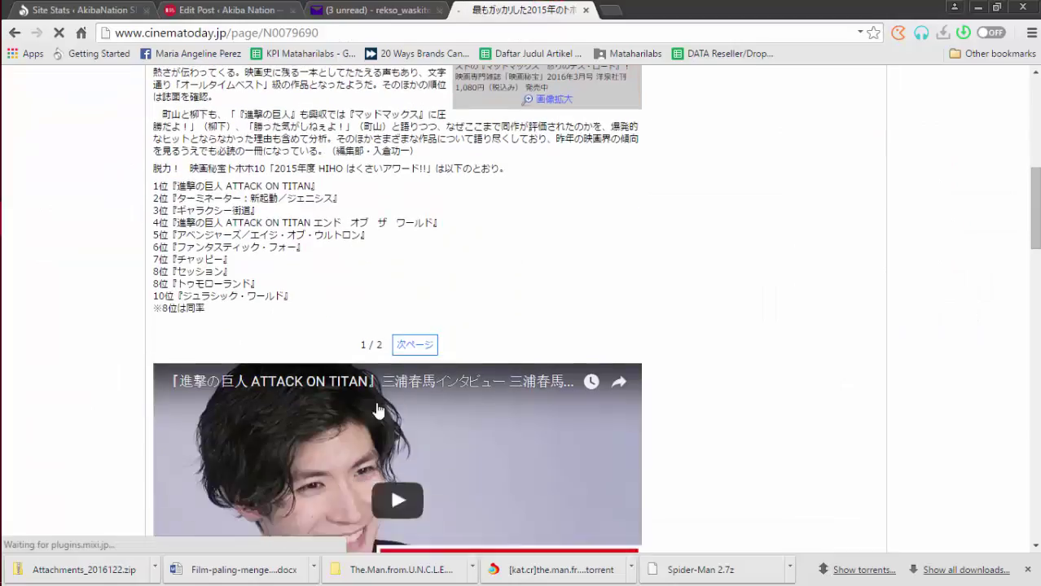
scroll(379, 409, up, 5)
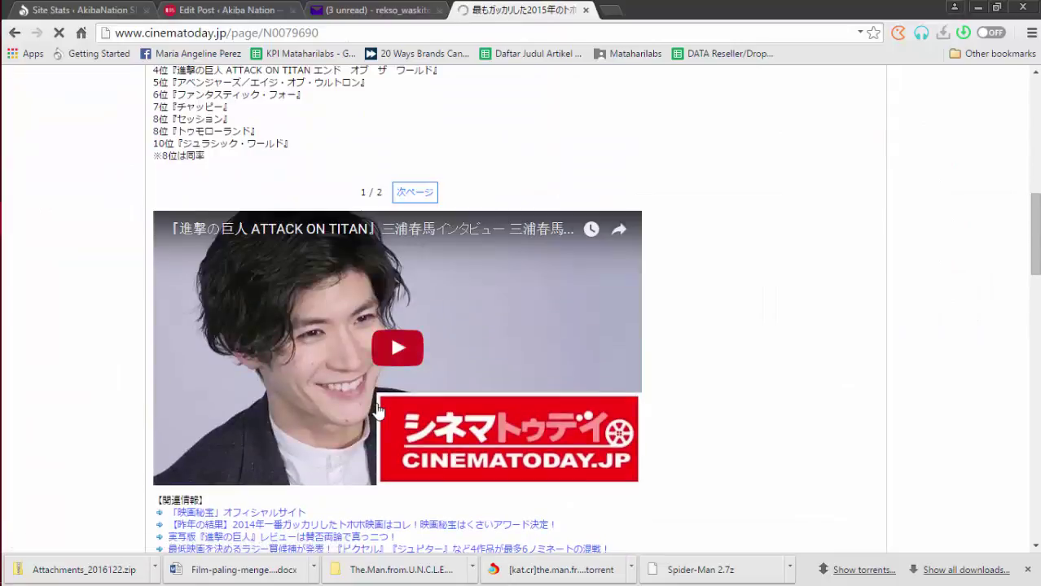
scroll(379, 410, up, 5)
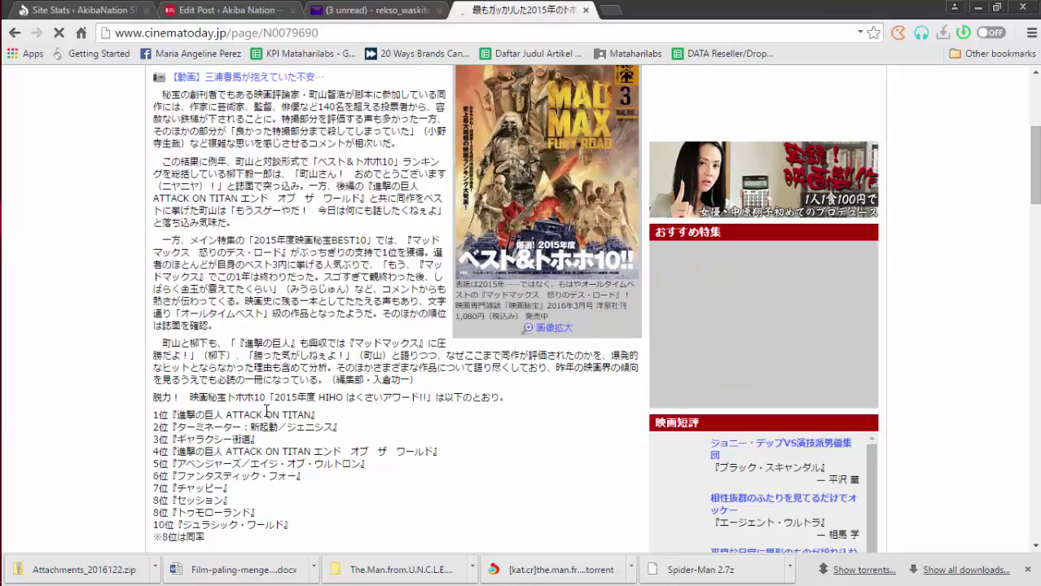
scroll(228, 439, down, 1)
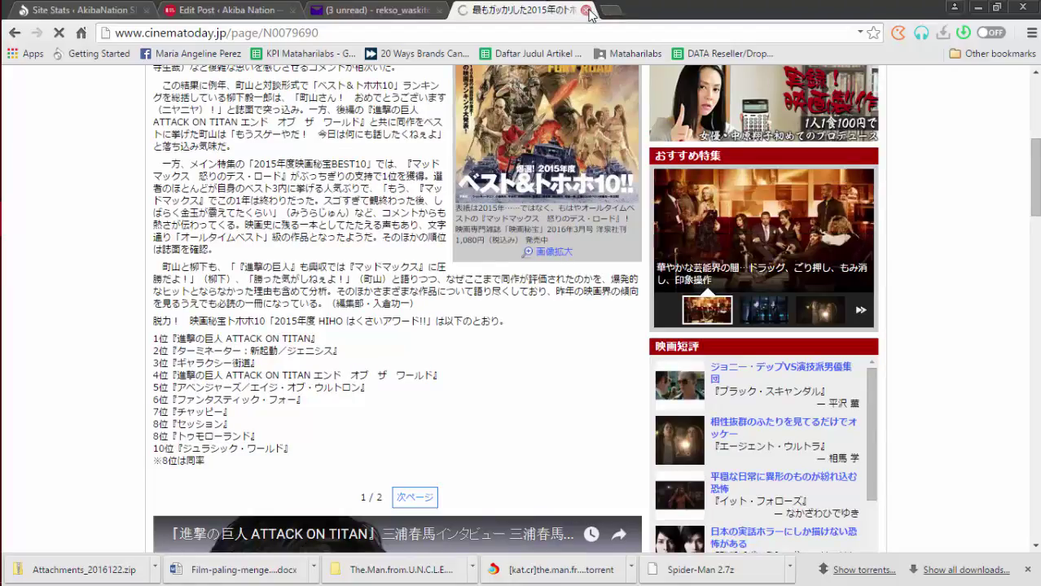
scroll(316, 346, up, 3)
scroll(302, 305, down, 3)
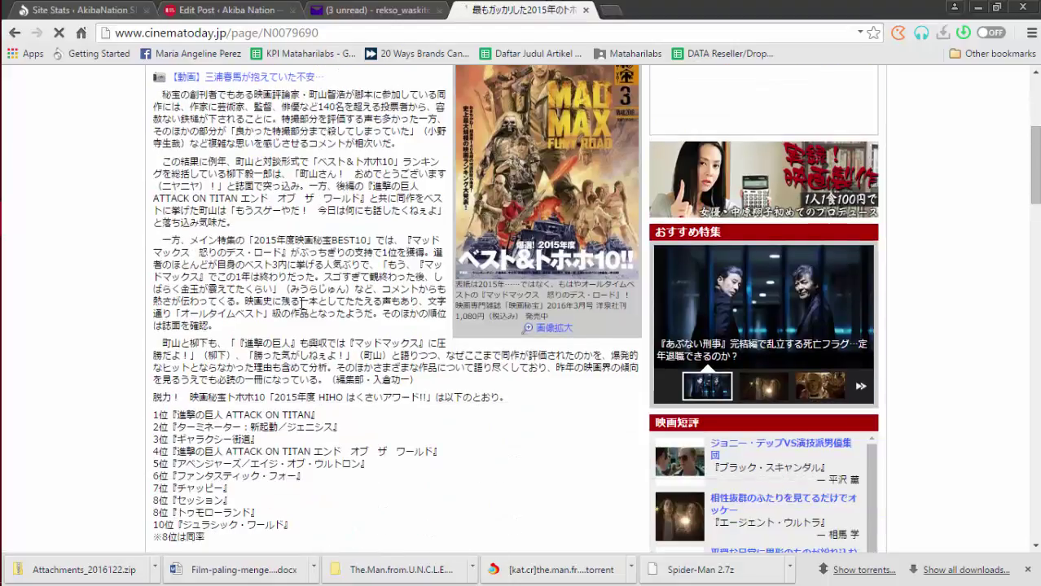
Return to the post editor and open a fresh preview of the post with its source included.
click(232, 10)
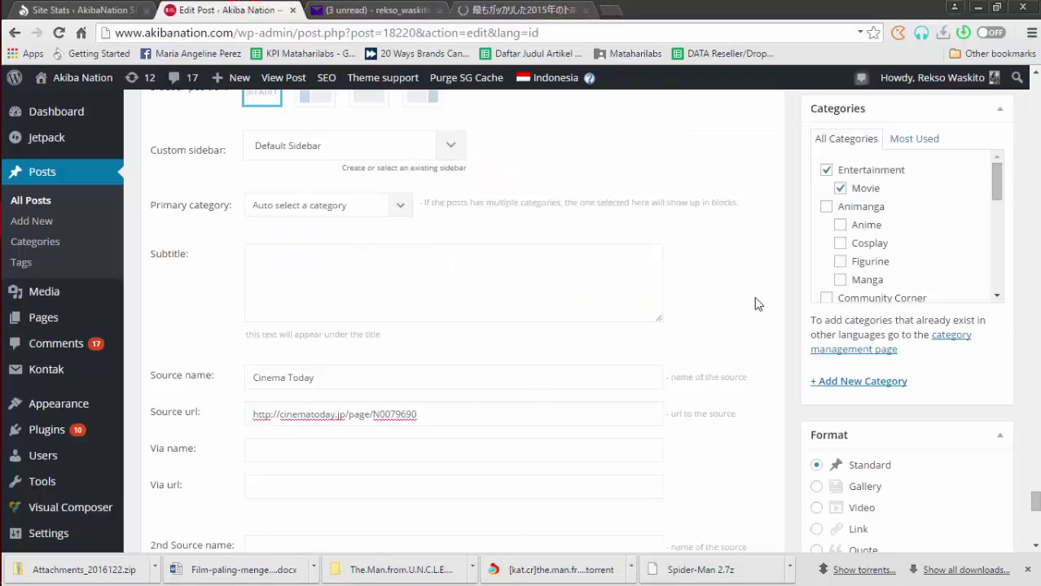
scroll(755, 302, down, 5)
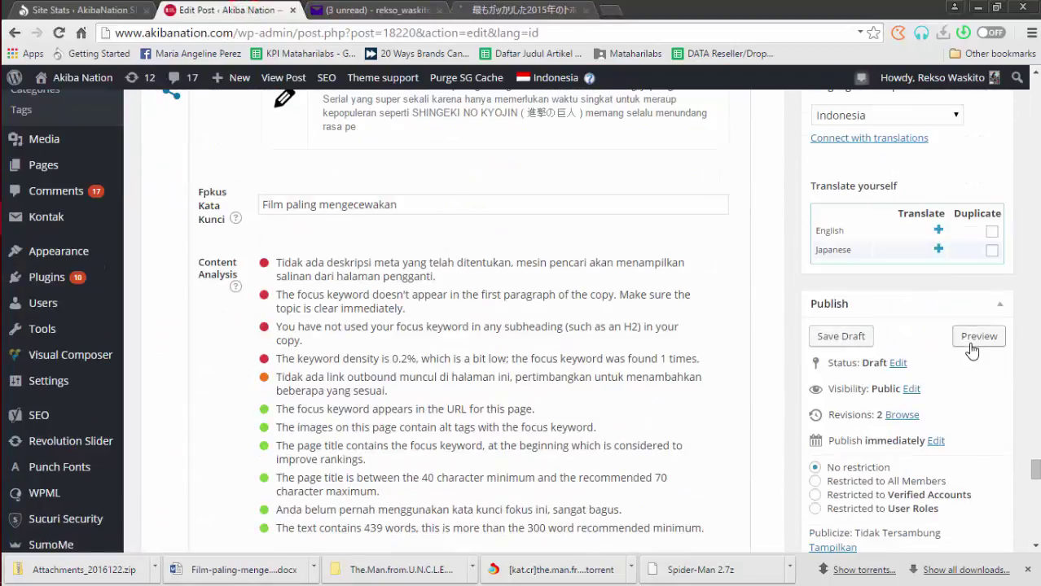
click(965, 336)
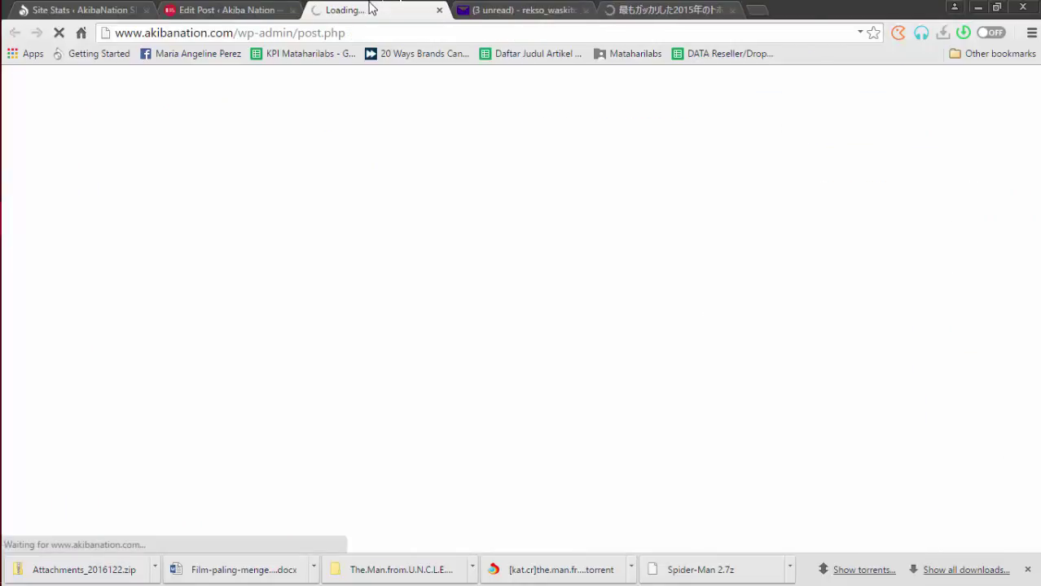
click(664, 9)
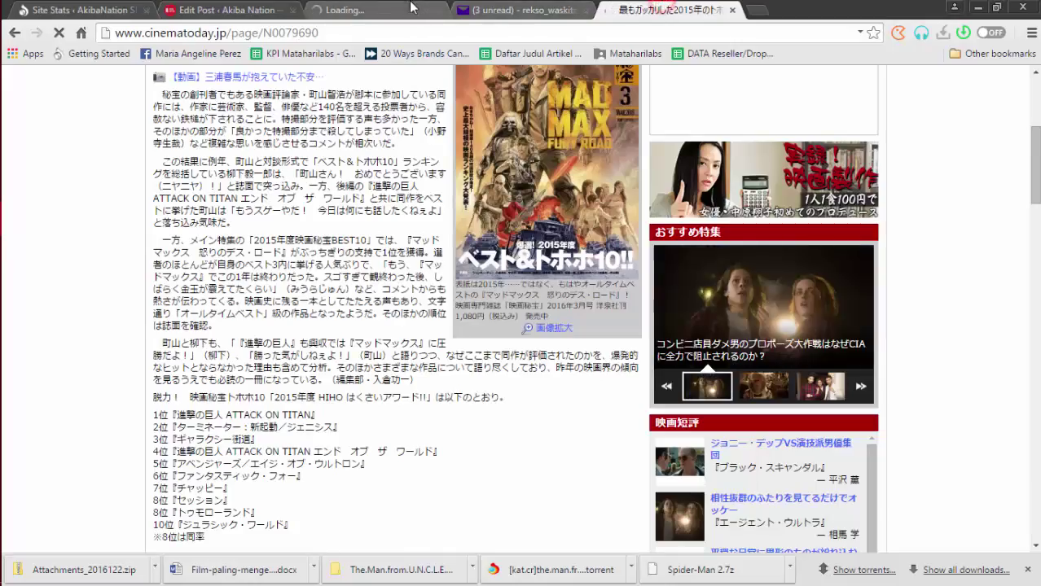
click(383, 10)
click(194, 10)
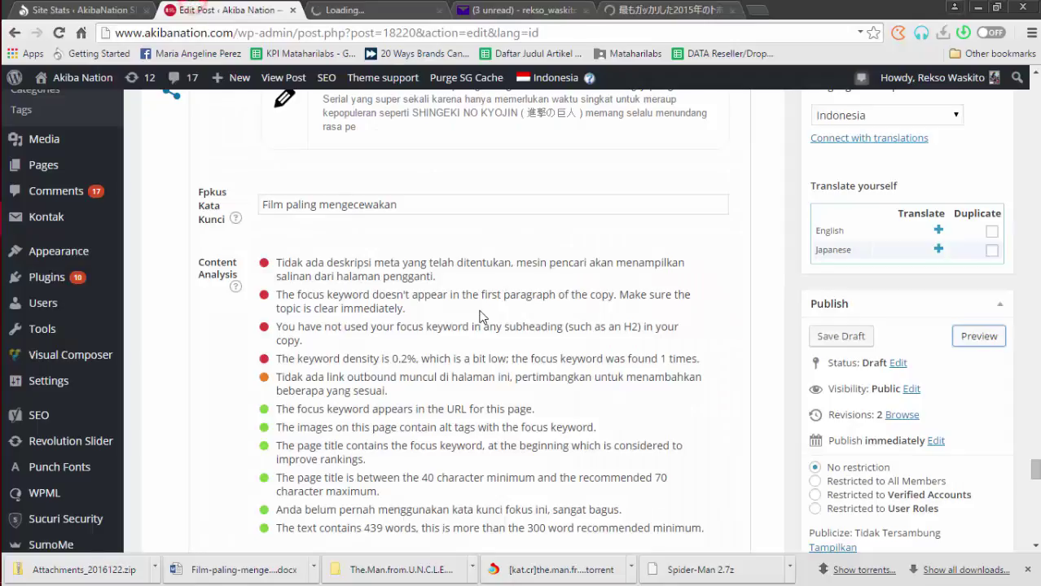
scroll(482, 313, down, 2)
scroll(483, 314, up, 7)
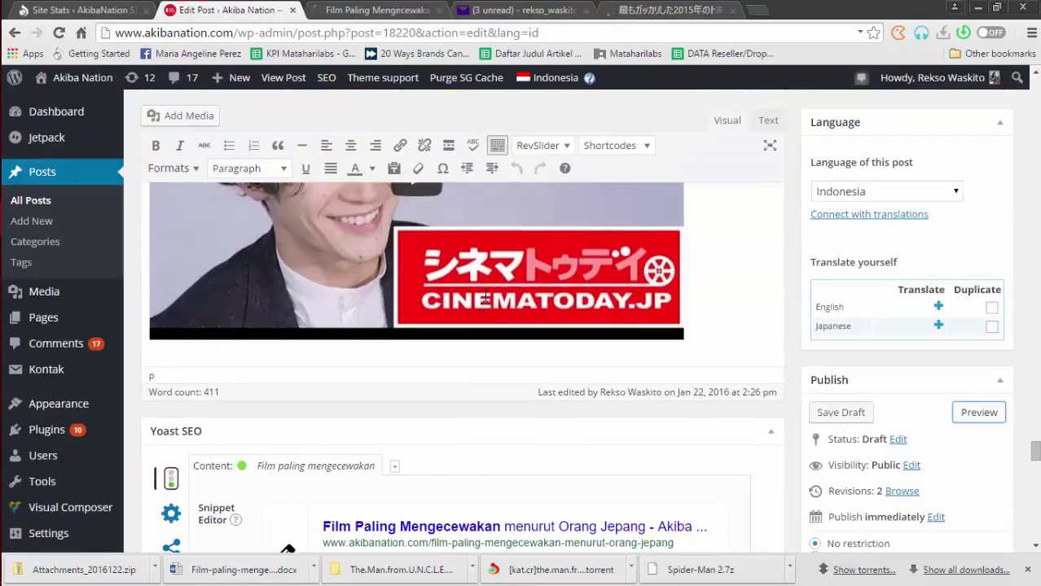
scroll(486, 298, up, 3)
key(ctrl+Tab)
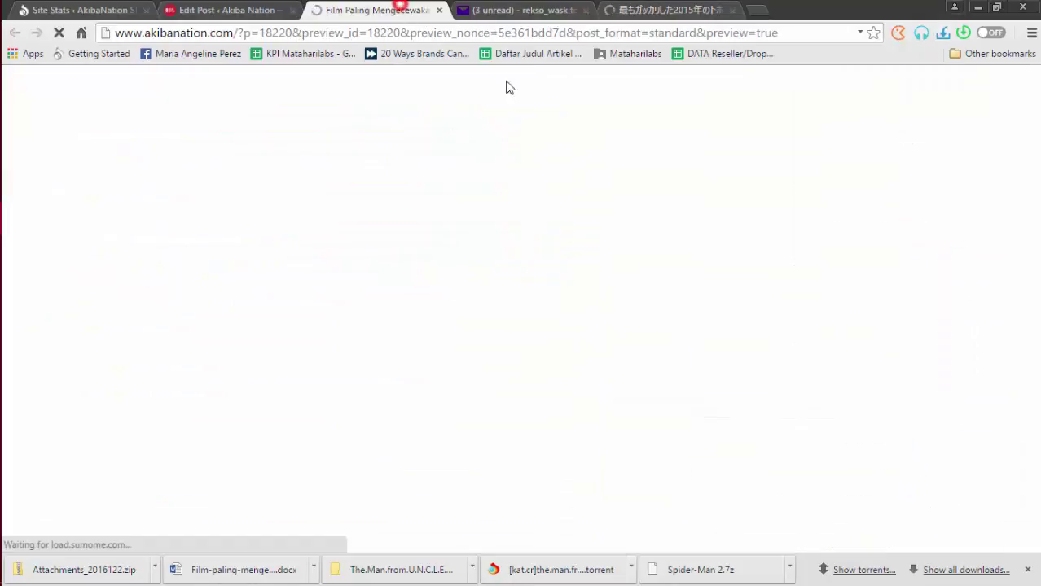
Close the Cinema Today article and go back to the post preview.
click(686, 10)
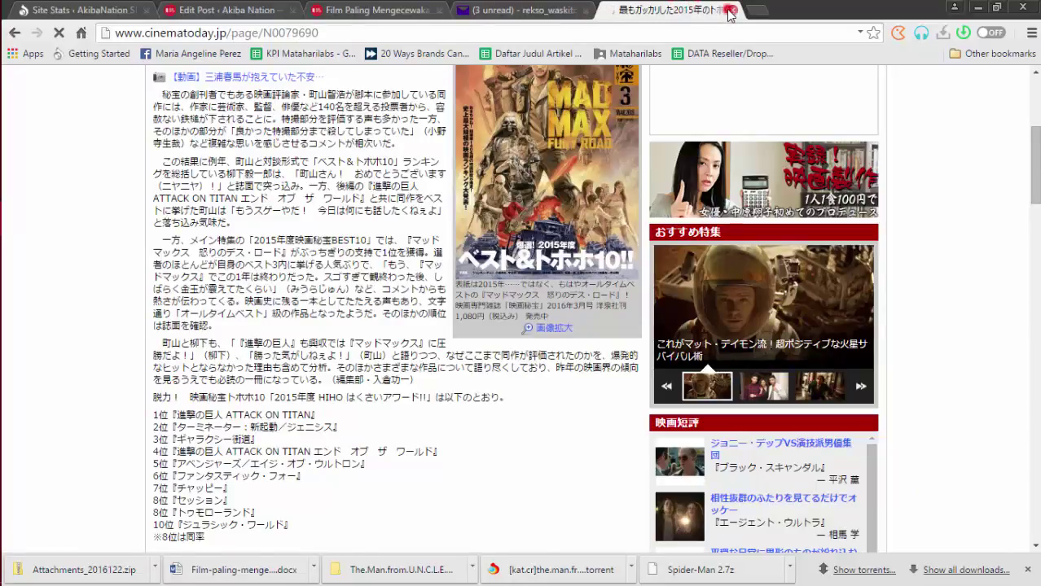
click(505, 10)
click(375, 9)
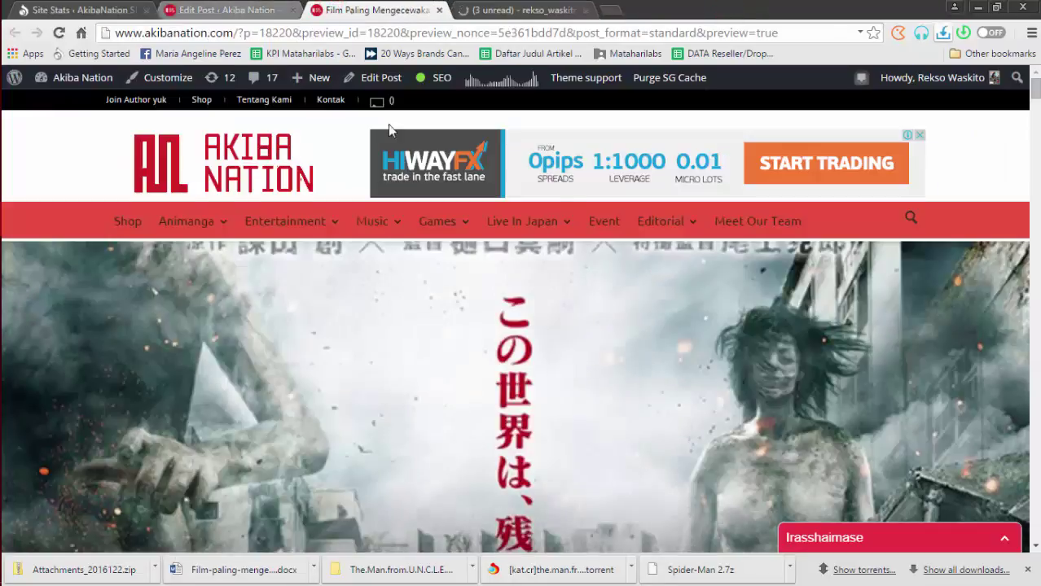
Look through the post preview from the header image down to the source and tags below the video.
scroll(489, 245, down, 5)
scroll(567, 199, down, 15)
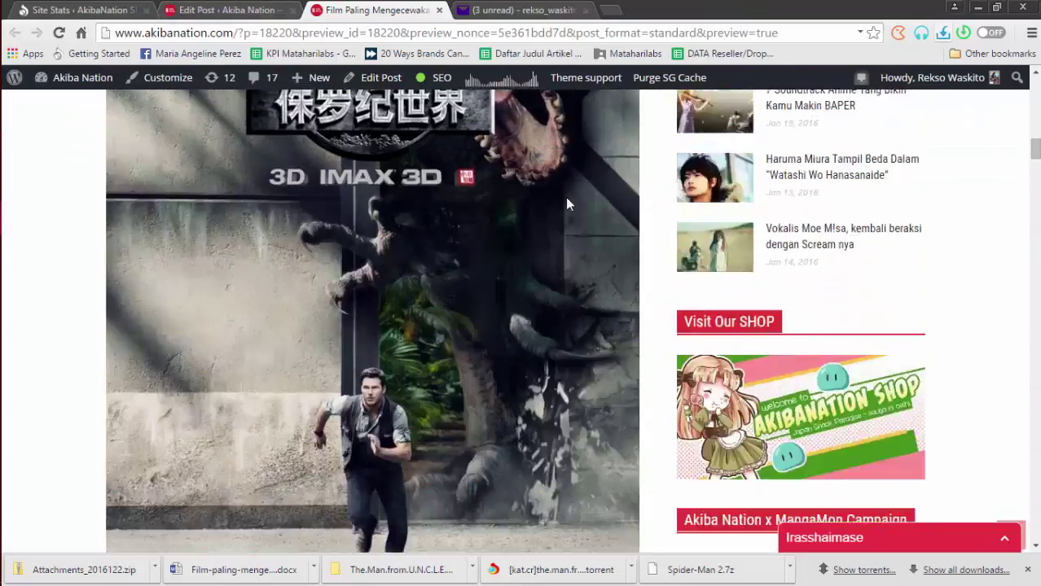
scroll(565, 220, down, 20)
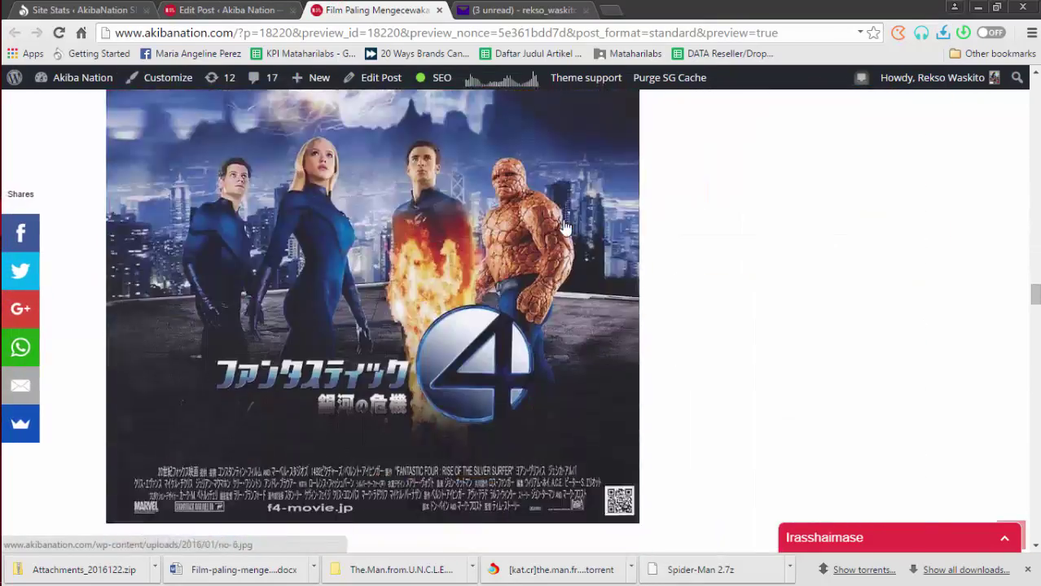
scroll(565, 231, down, 20)
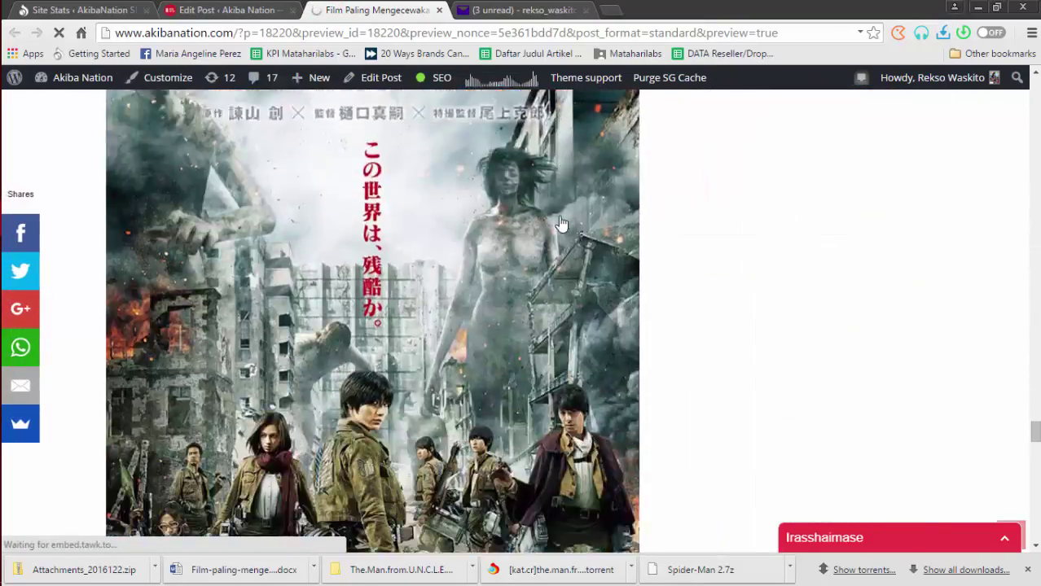
scroll(560, 224, down, 8)
scroll(560, 223, up, 4)
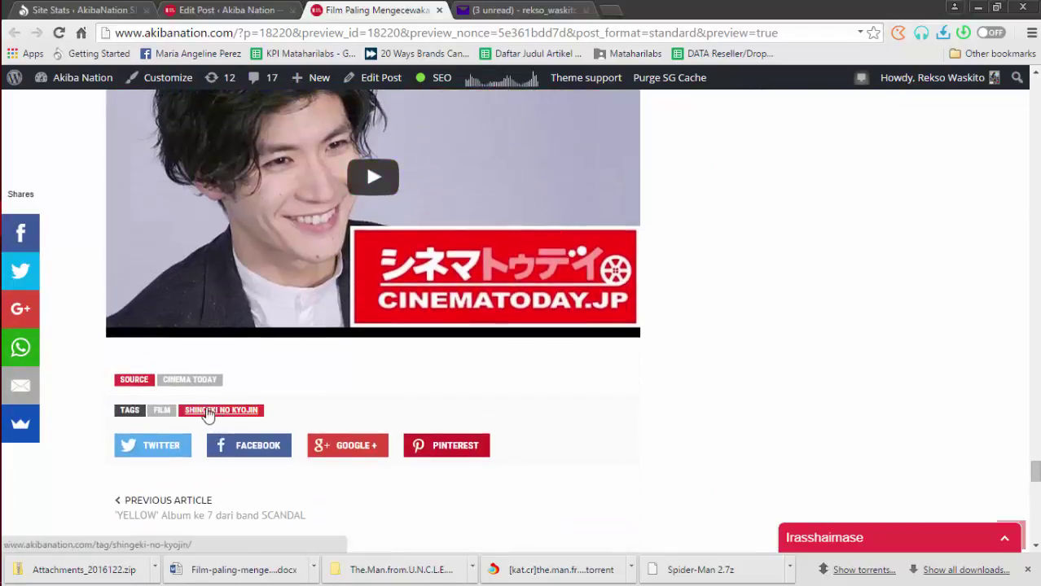
scroll(189, 389, down, 6)
scroll(244, 356, up, 7)
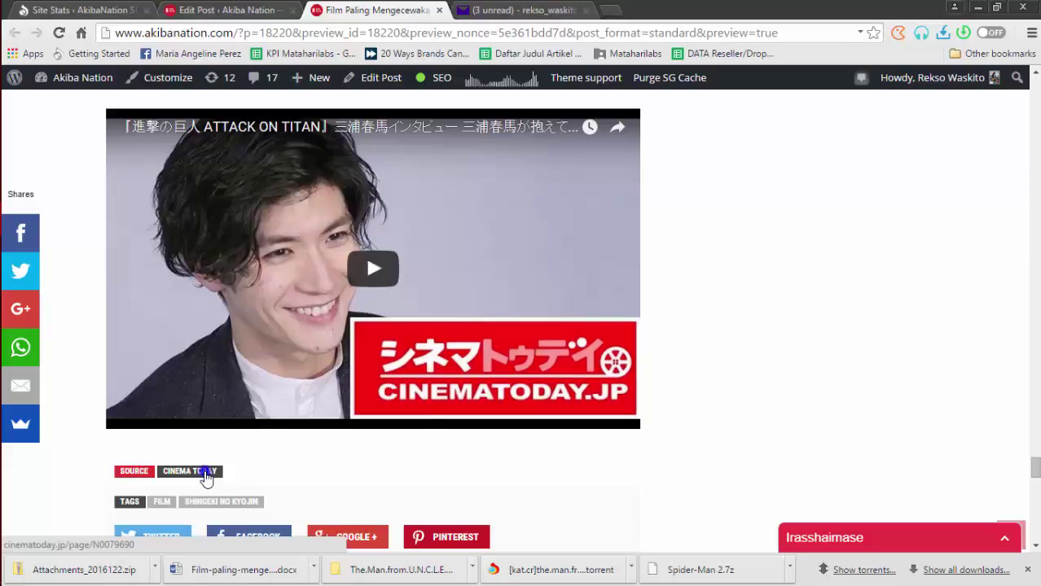
Test the preview's Cinema Today source link in a new tab, then close the linked article.
right_click(206, 474)
click(244, 360)
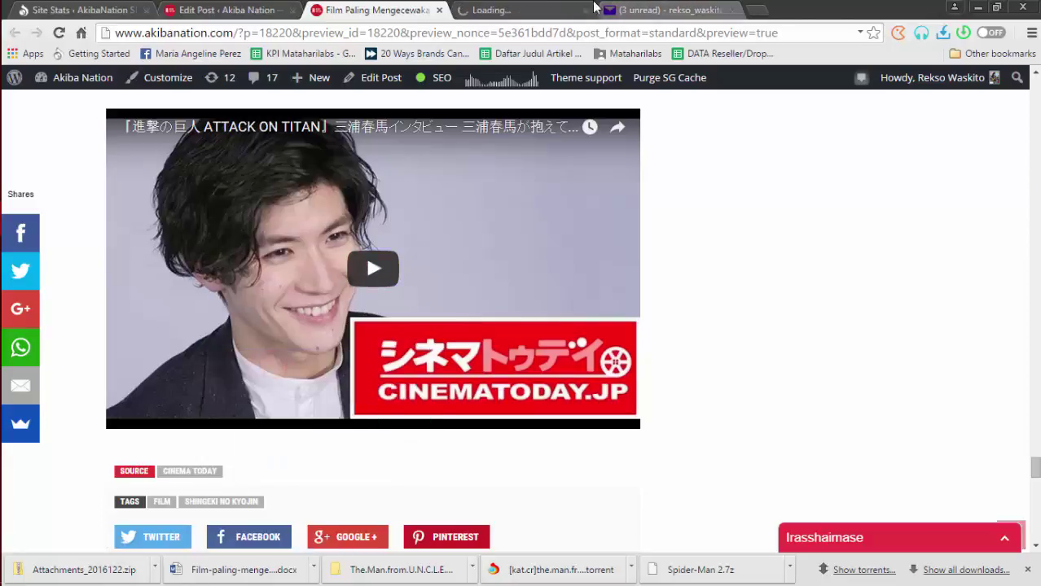
click(580, 13)
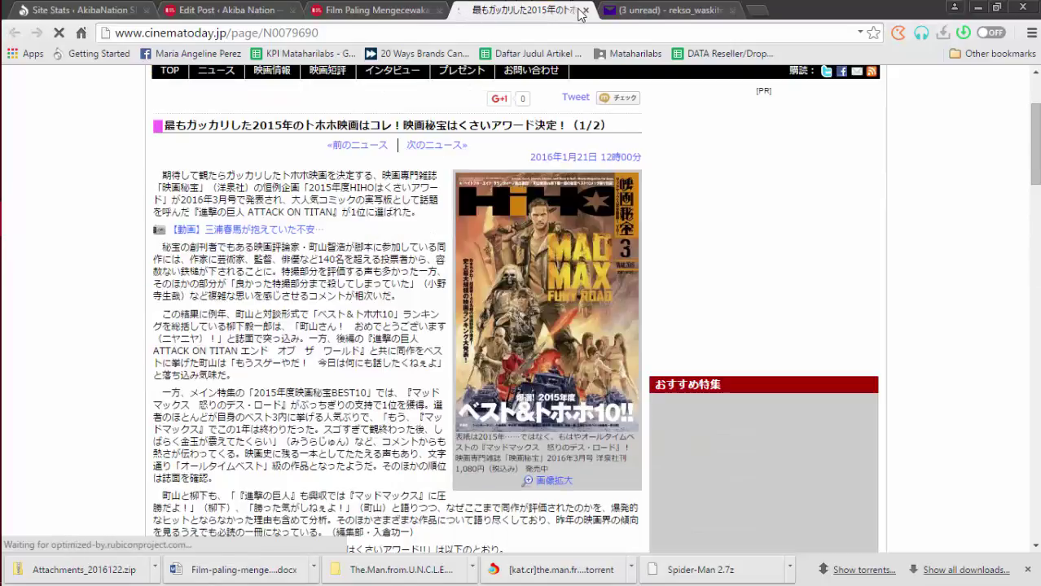
click(585, 13)
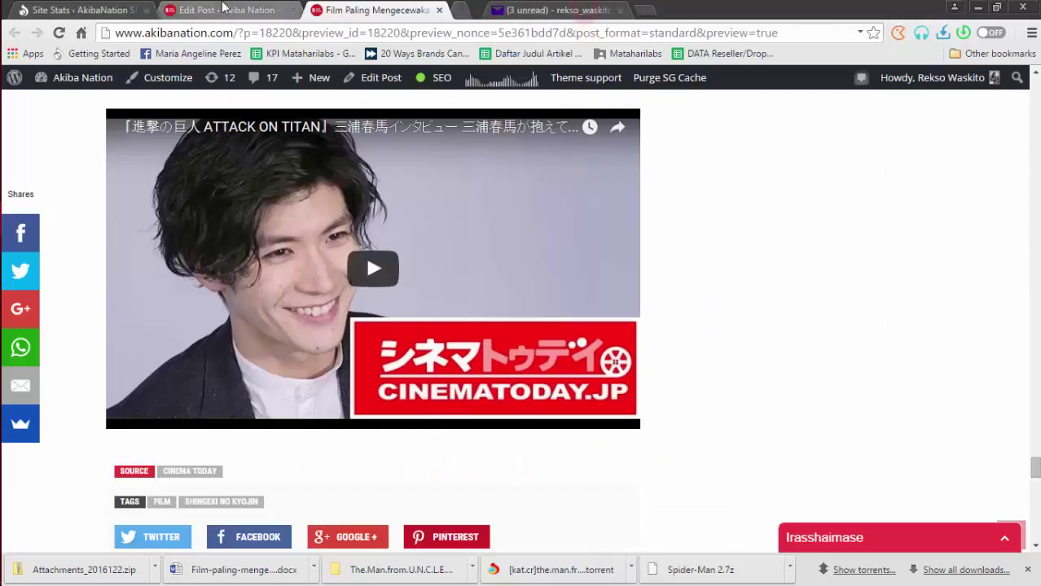
Return to the post editor and review the source, author, tag and publishing settings.
click(219, 9)
scroll(507, 302, down, 3)
scroll(506, 305, down, 20)
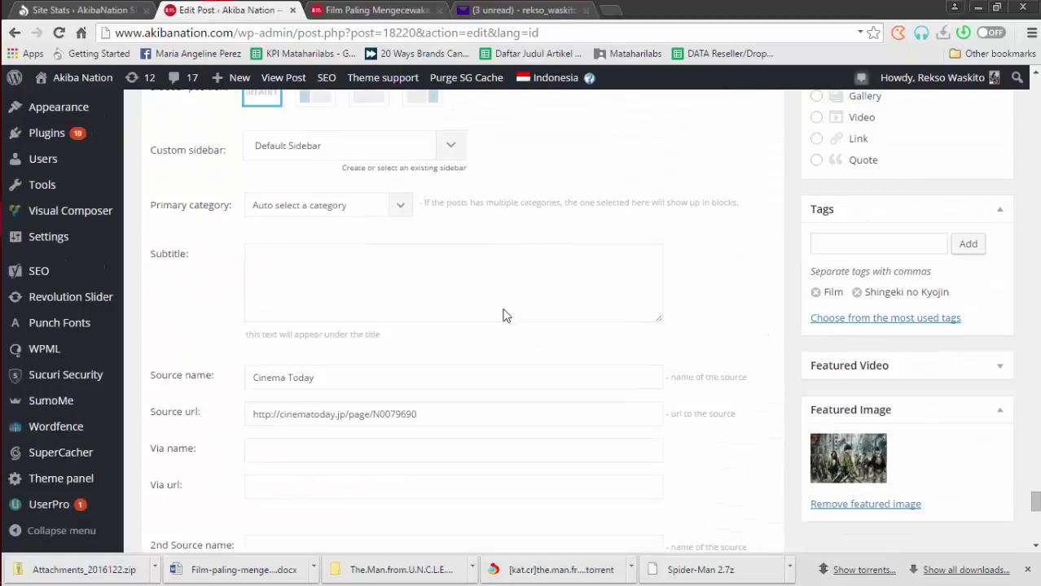
scroll(502, 313, up, 10)
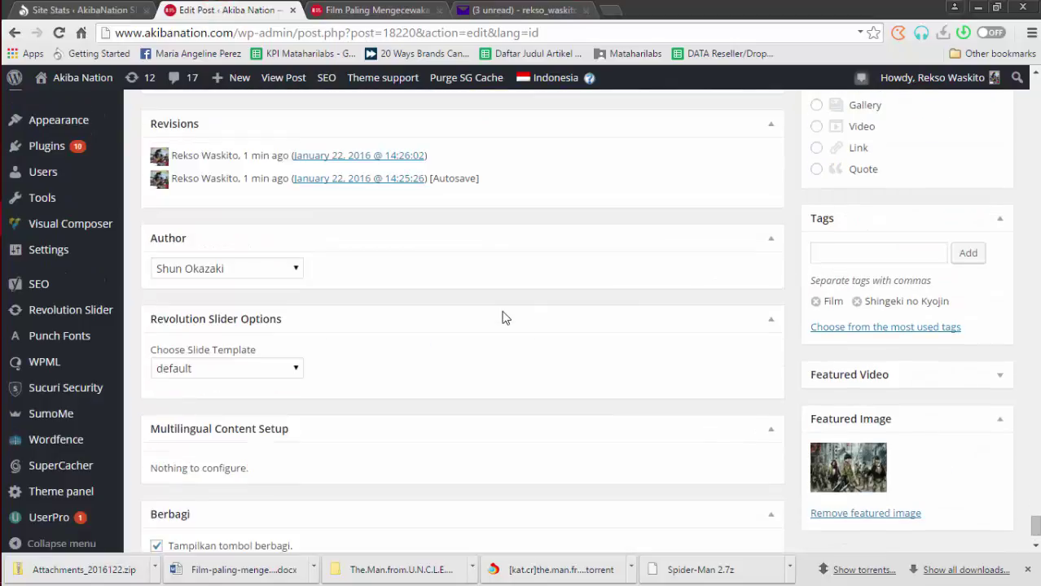
scroll(503, 317, up, 10)
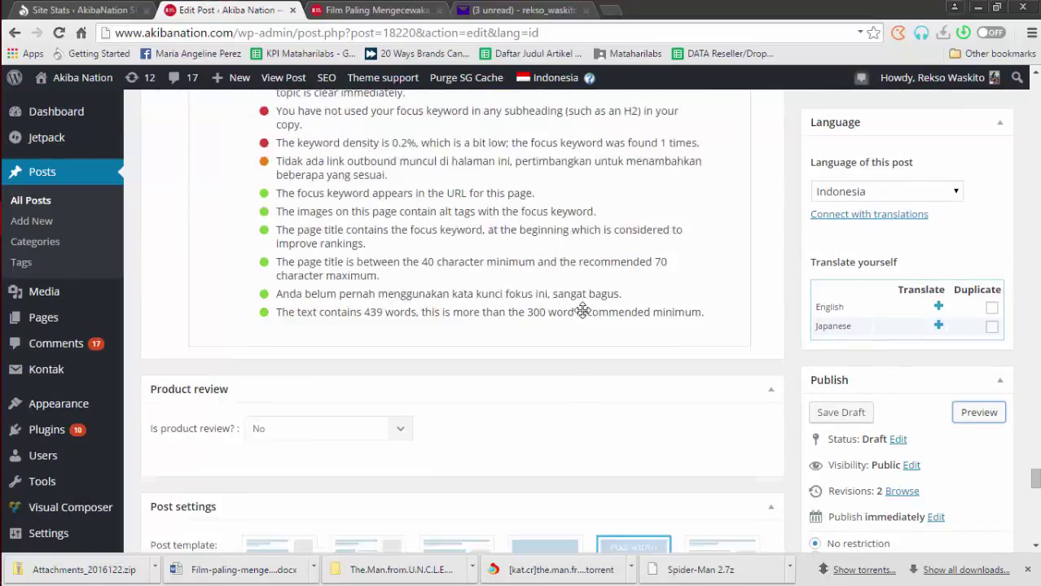
Look through the post content in the editor from the film list up to the title and down to the closing video.
scroll(583, 310, up, 10)
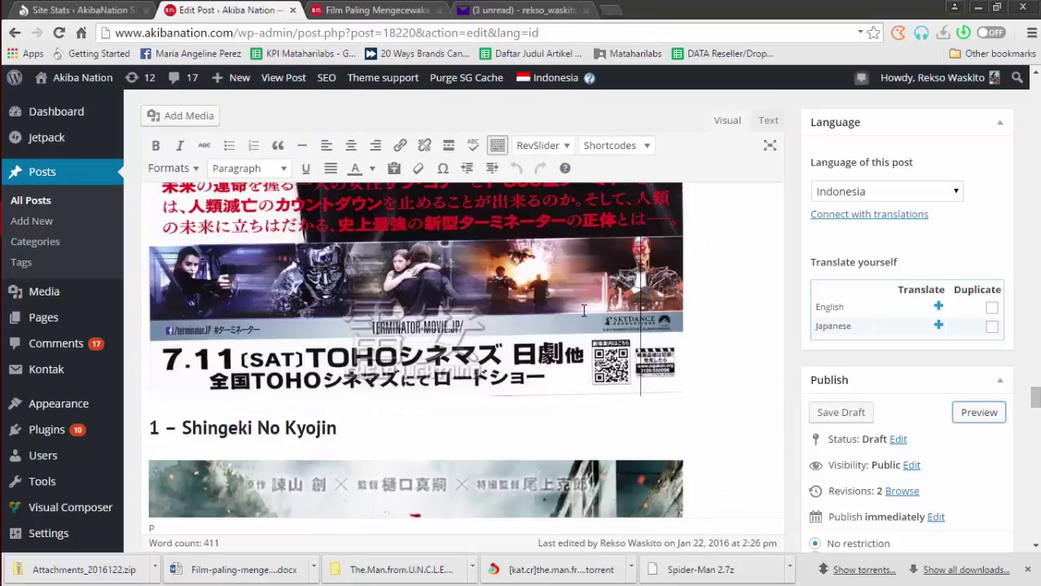
scroll(583, 310, up, 10)
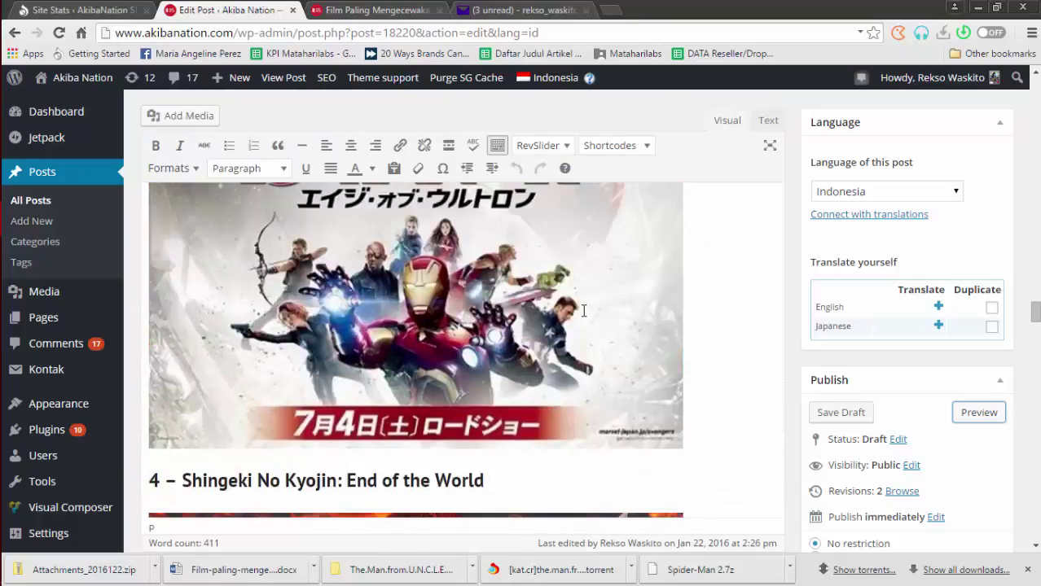
scroll(416, 350, up, 5)
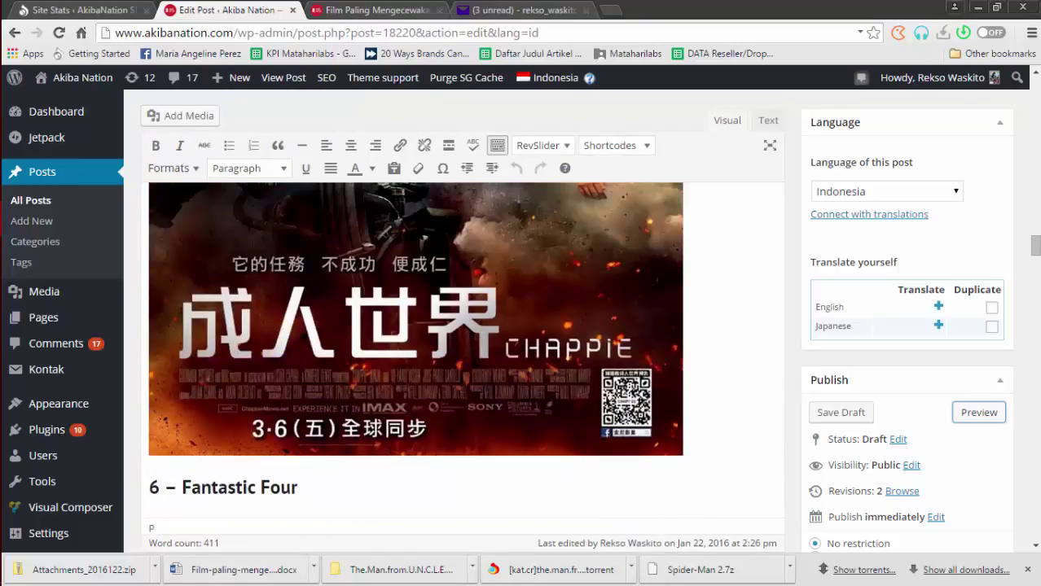
drag(1036, 243, 1020, 97)
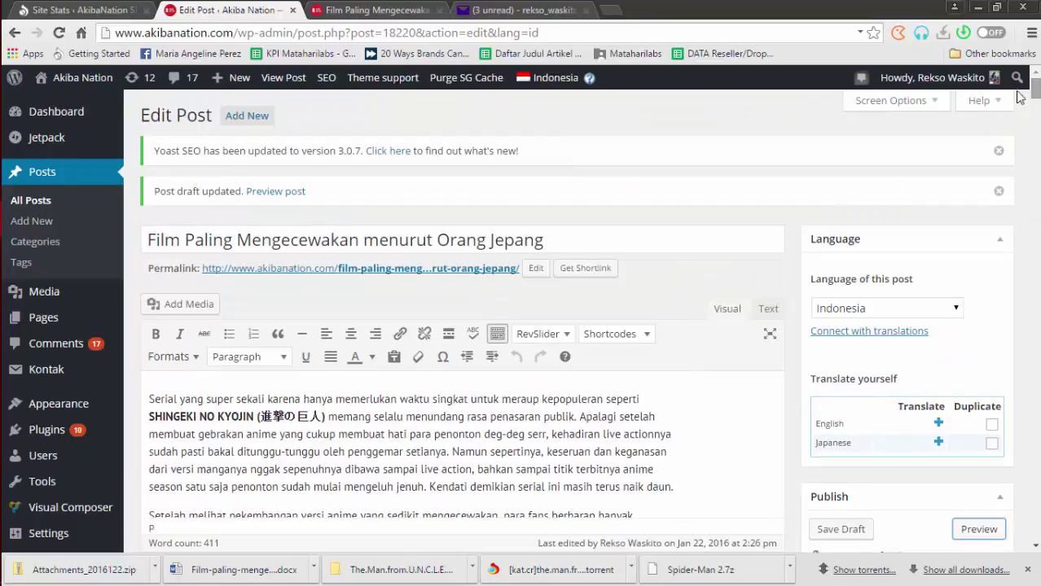
scroll(563, 330, down, 10)
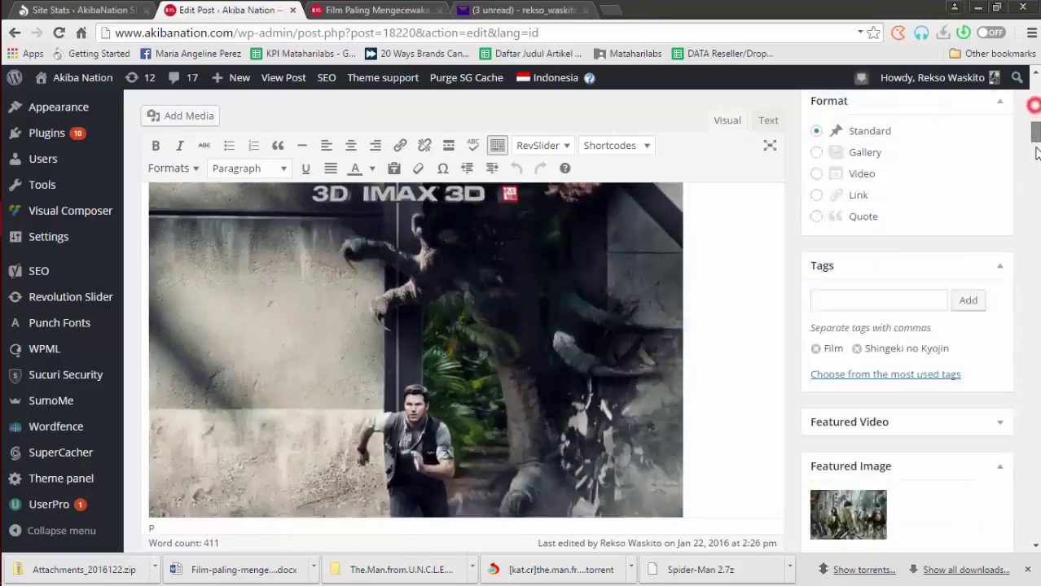
drag(1034, 111, 1036, 175)
scroll(987, 251, down, 20)
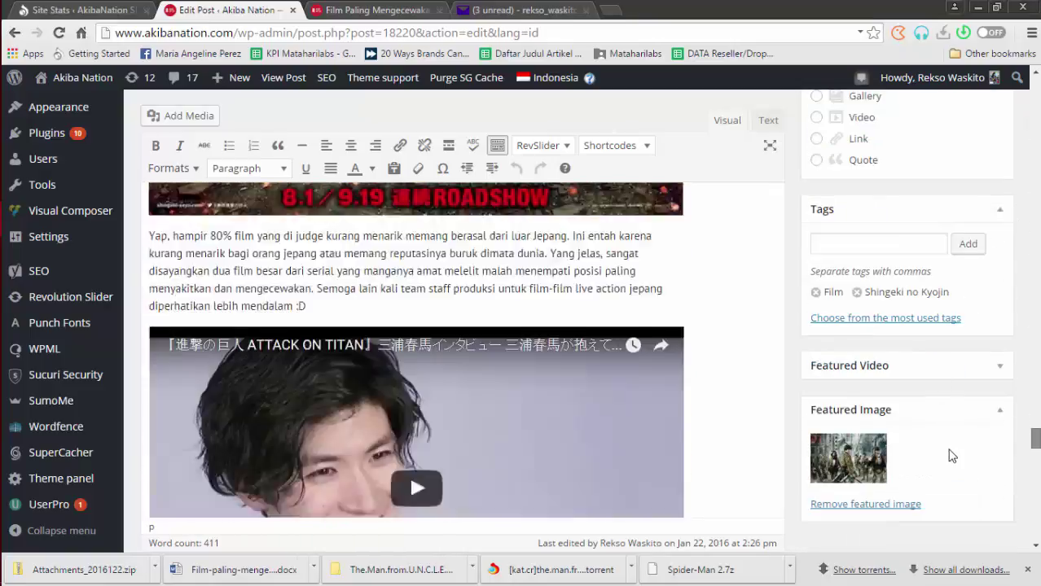
Review the Yoast SEO snippet, focus keyword and content analysis together with the post's format, tags and featured image.
scroll(951, 471, up, 1)
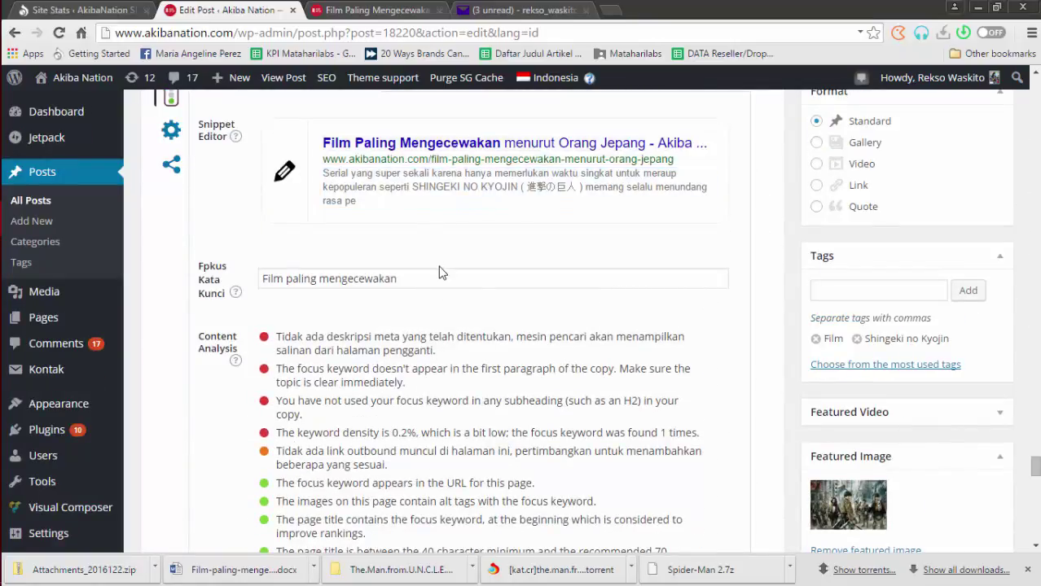
scroll(440, 274, up, 2)
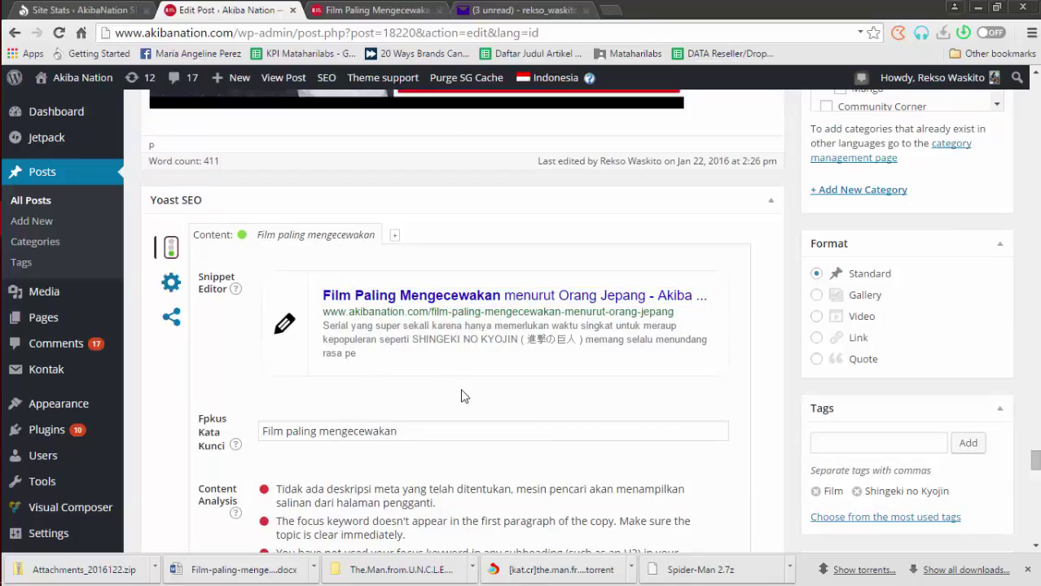
scroll(765, 368, down, 3)
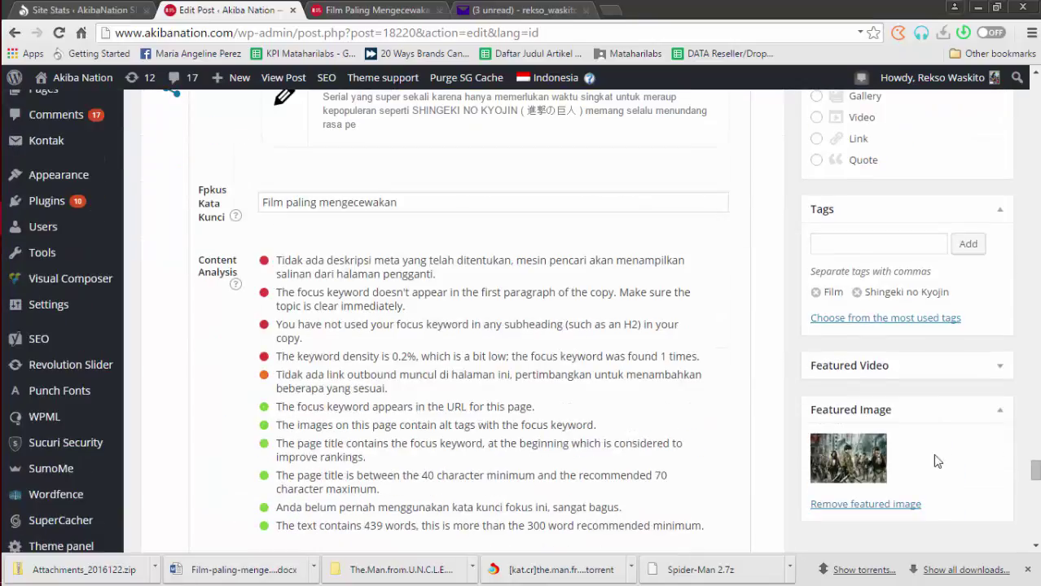
scroll(879, 343, up, 2)
scroll(878, 337, up, 6)
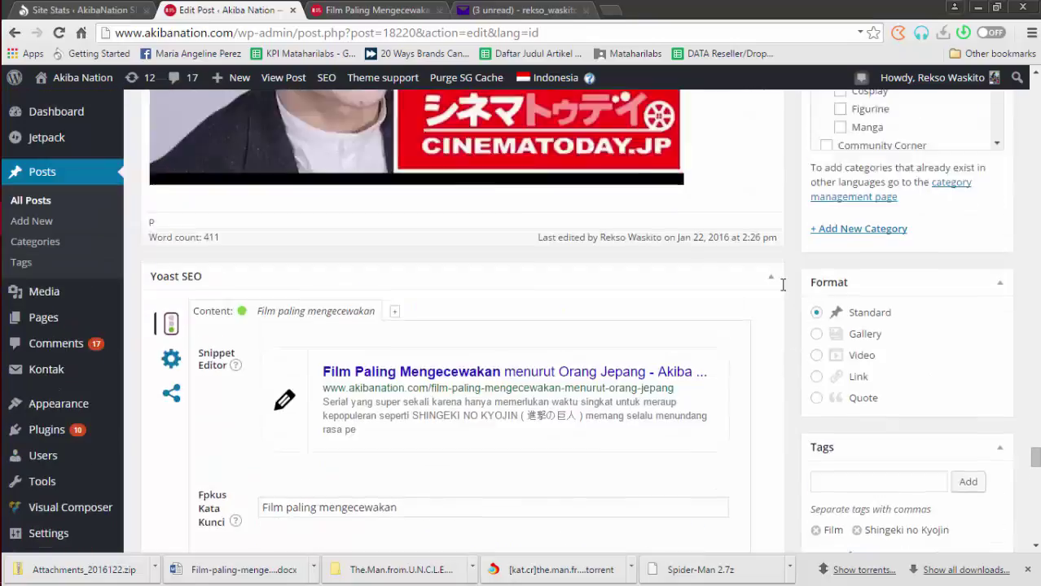
scroll(782, 284, up, 5)
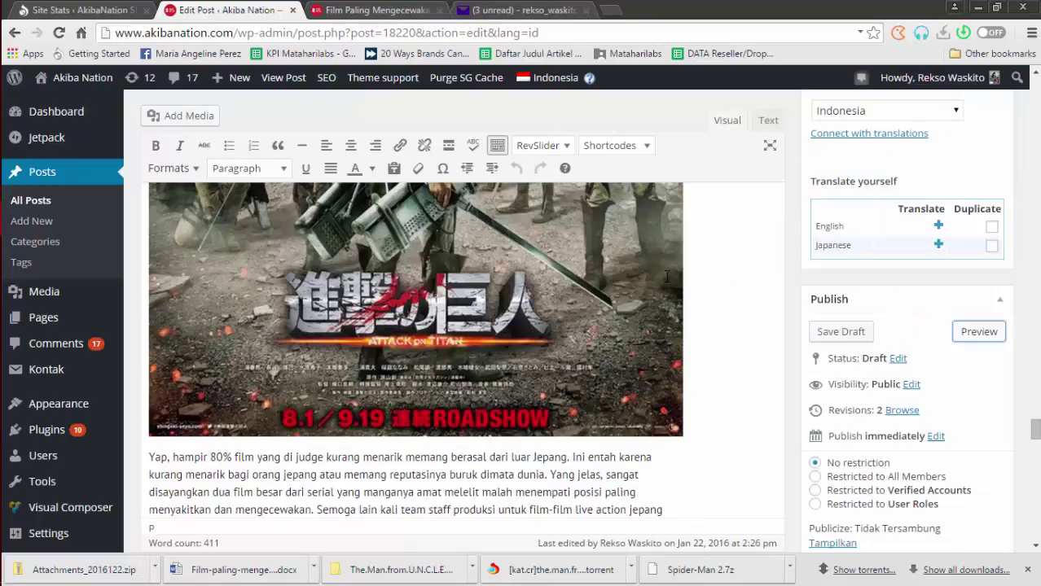
Open the post's publish date and time options to inspect the scheduling fields, then cancel without changing them.
scroll(817, 210, down, 3)
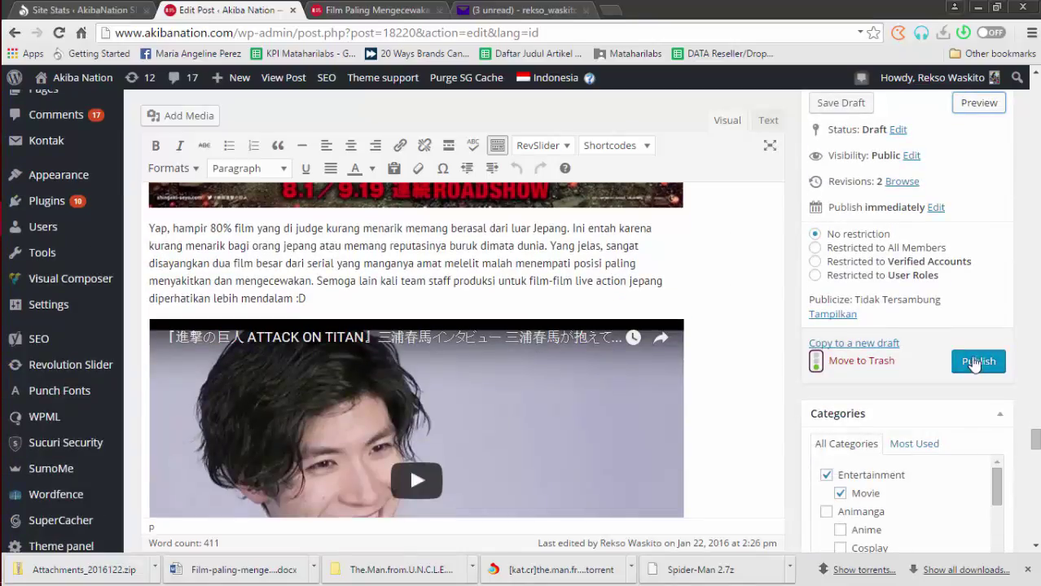
click(935, 209)
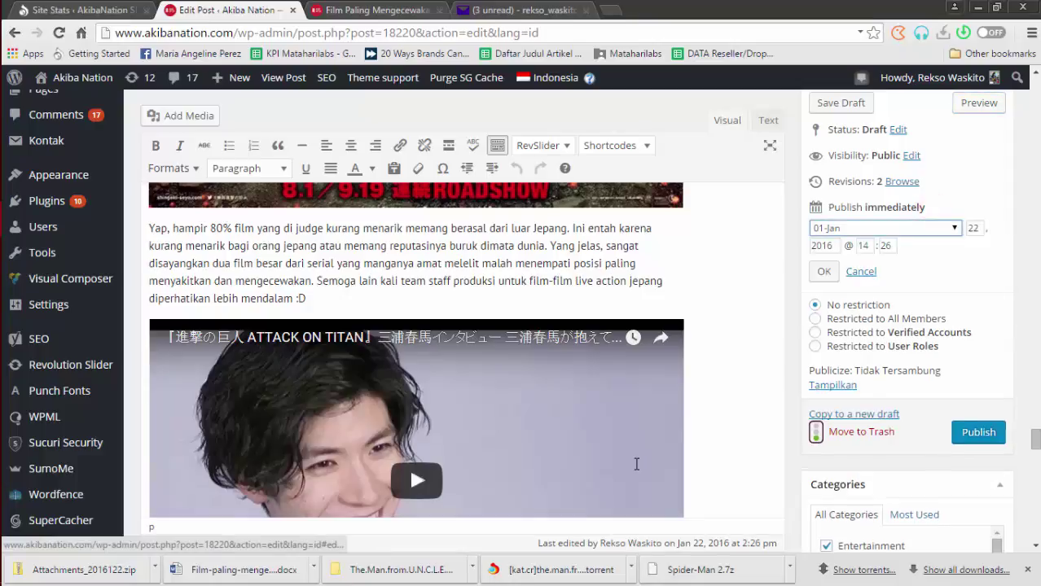
click(861, 272)
Save the post as a draft, keeping it unpublished.
scroll(877, 187, up, 1)
scroll(877, 188, up, 1)
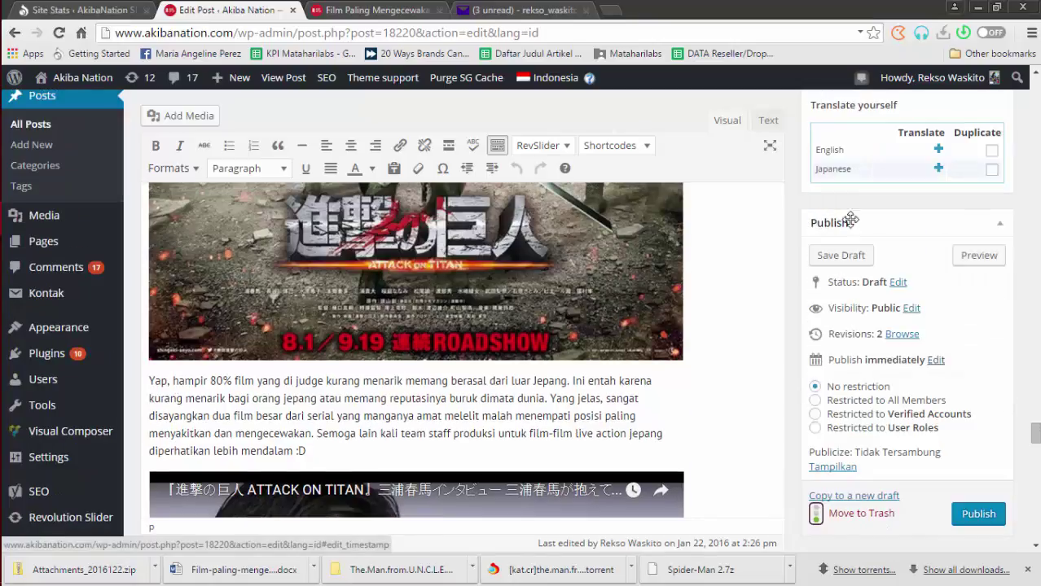
scroll(612, 312, down, 3)
scroll(613, 312, up, 4)
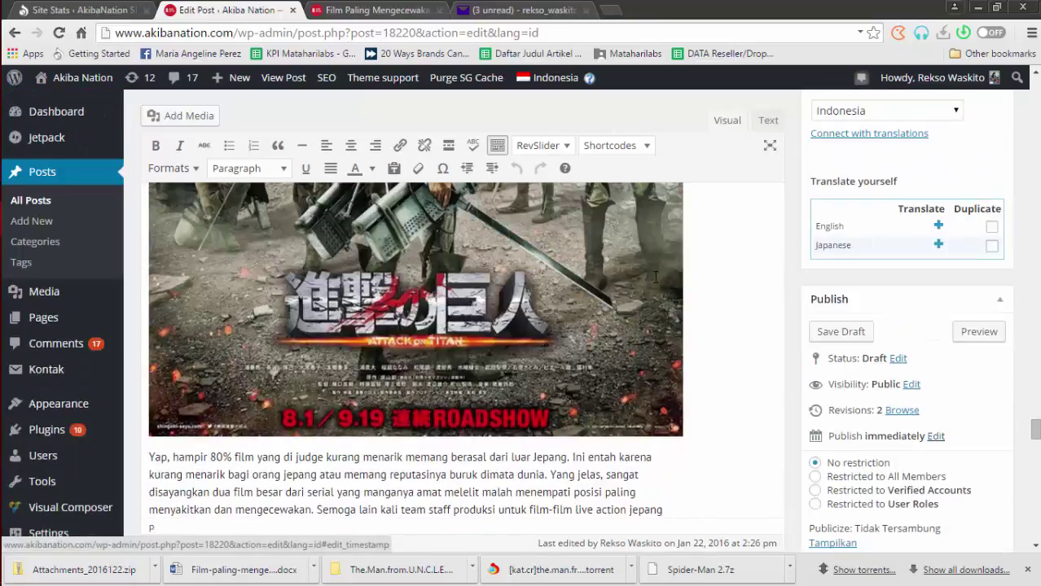
click(840, 332)
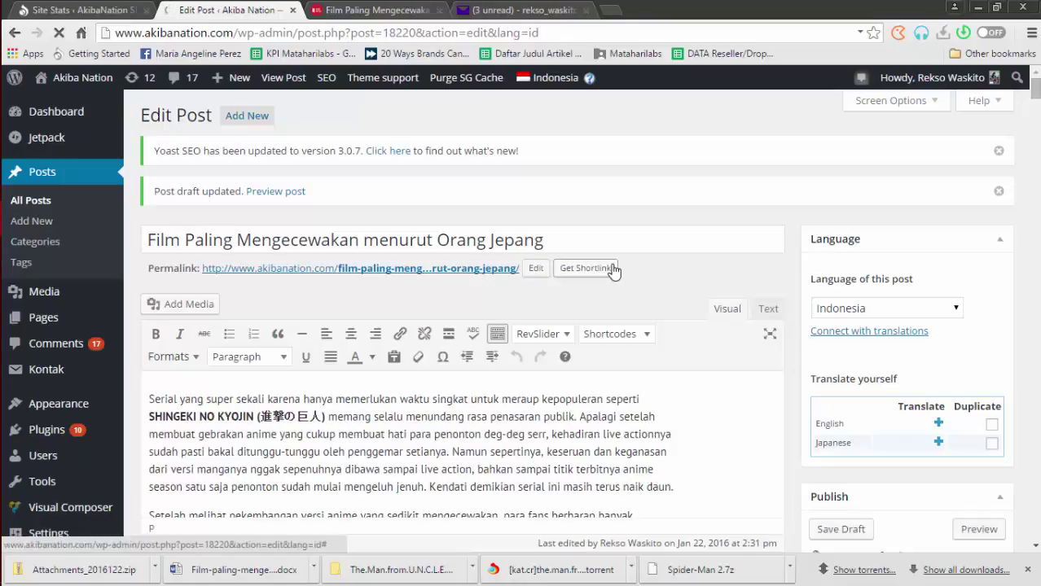
Review the saved draft's opening paragraphs alongside its status, visibility and publishing settings.
scroll(613, 271, down, 2)
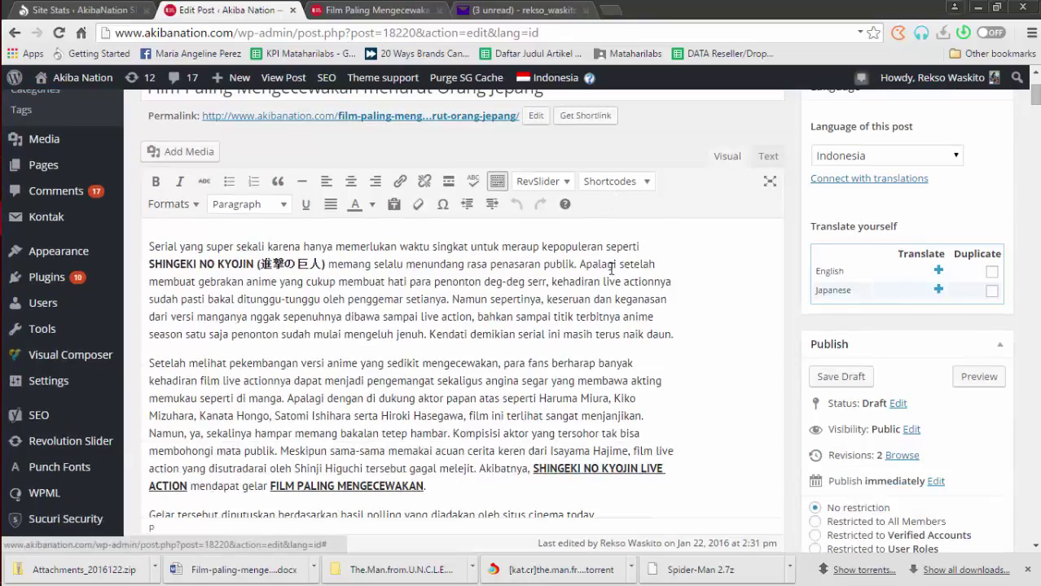
scroll(611, 268, down, 2)
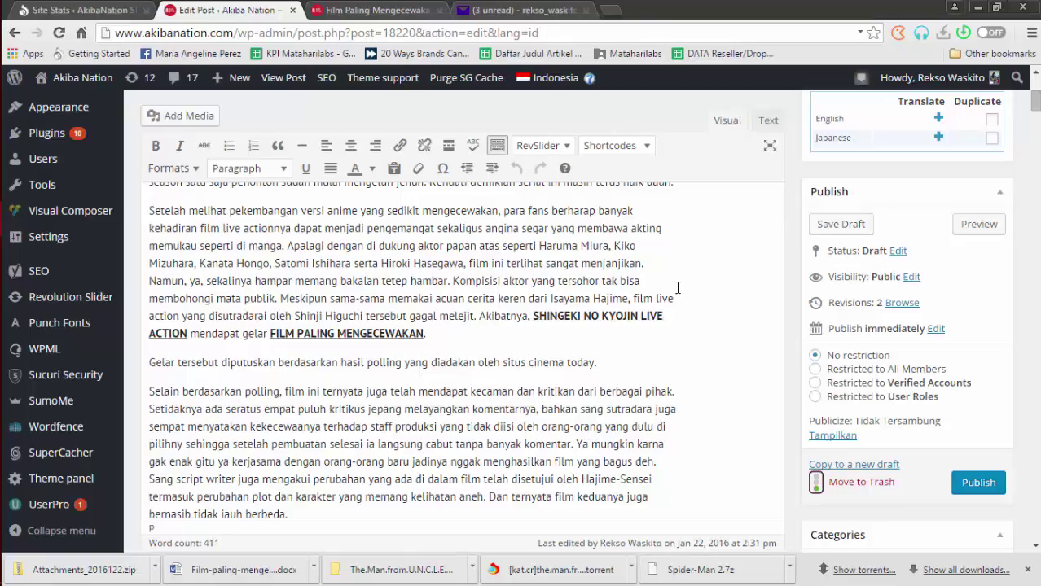
scroll(677, 277, down, 2)
scroll(677, 283, up, 4)
scroll(677, 284, up, 1)
scroll(676, 286, down, 8)
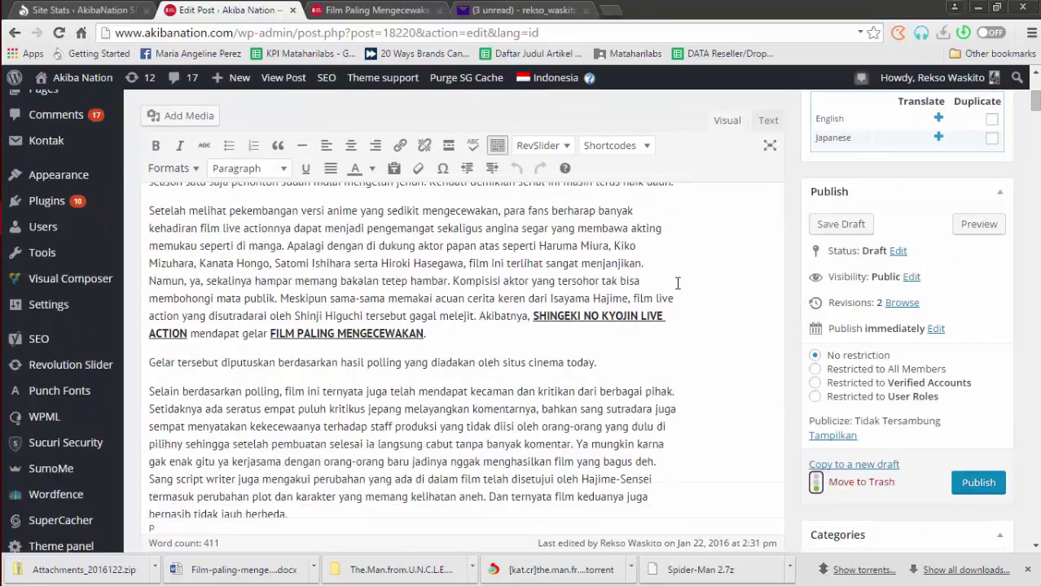